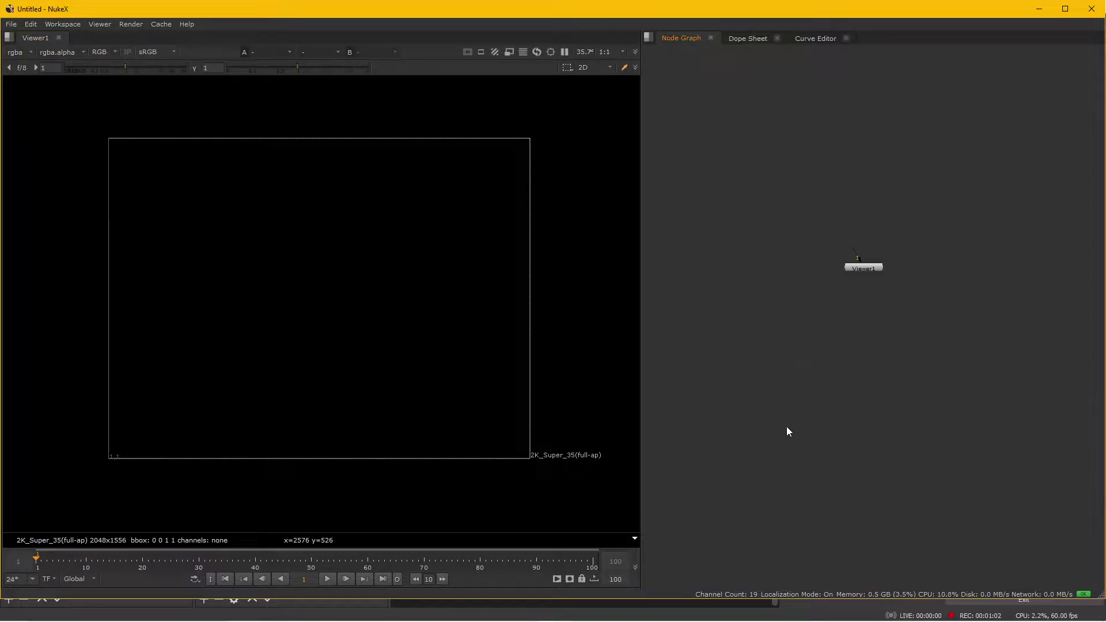
pyautogui.click(551, 610)
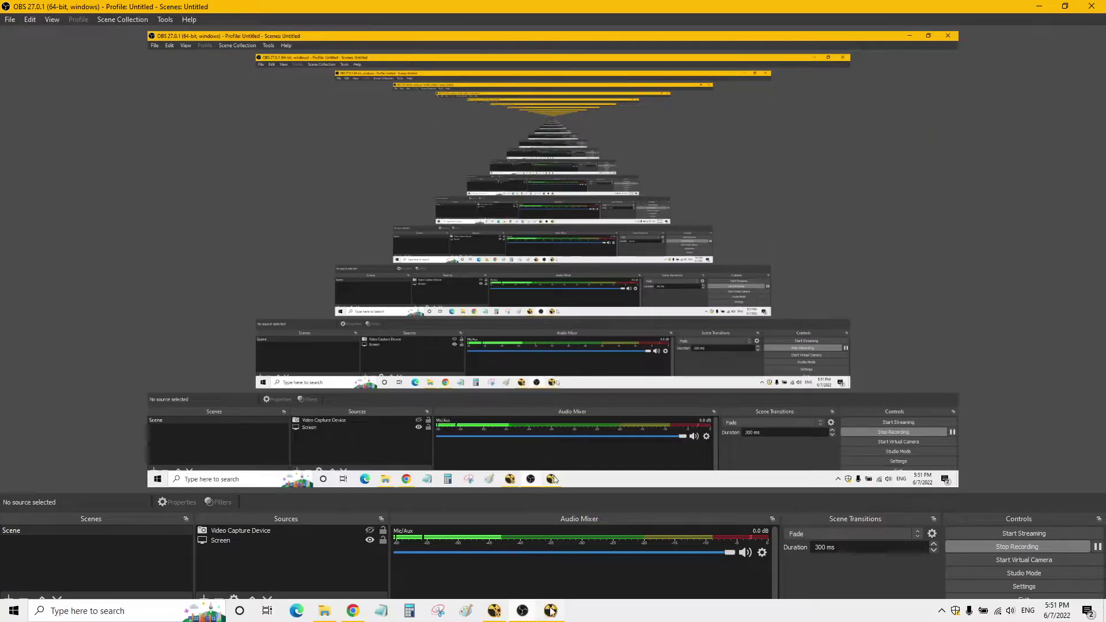
pyautogui.click(552, 611)
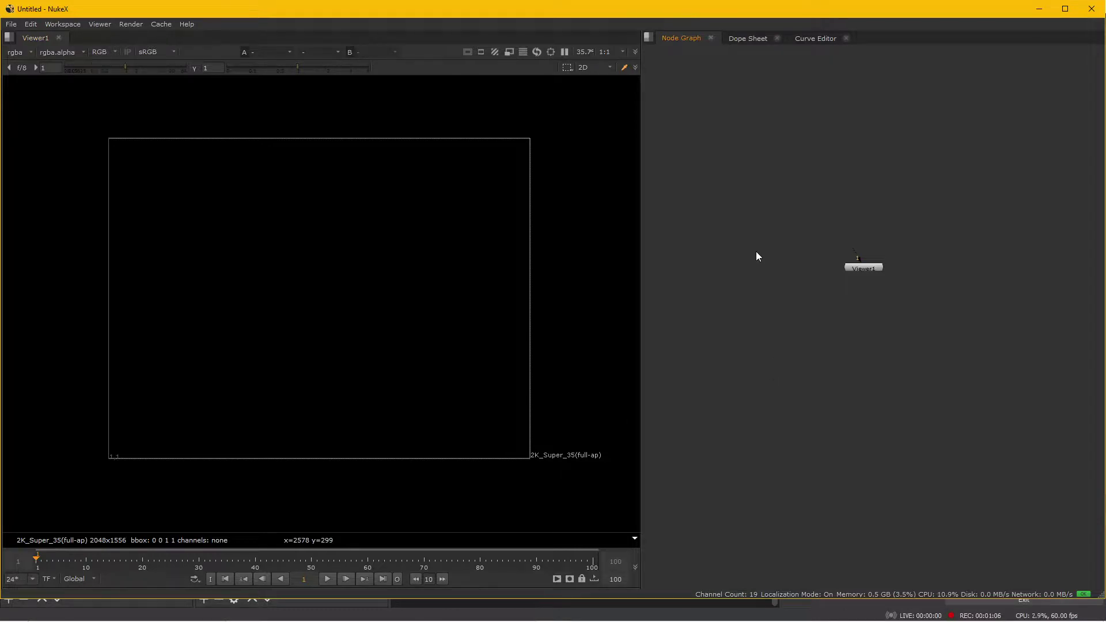
# - Import the top_08_gs_bg_v####.jpg live-action sequence, place its Read node above Viewer1, and display it in the viewer
pyautogui.press('r')
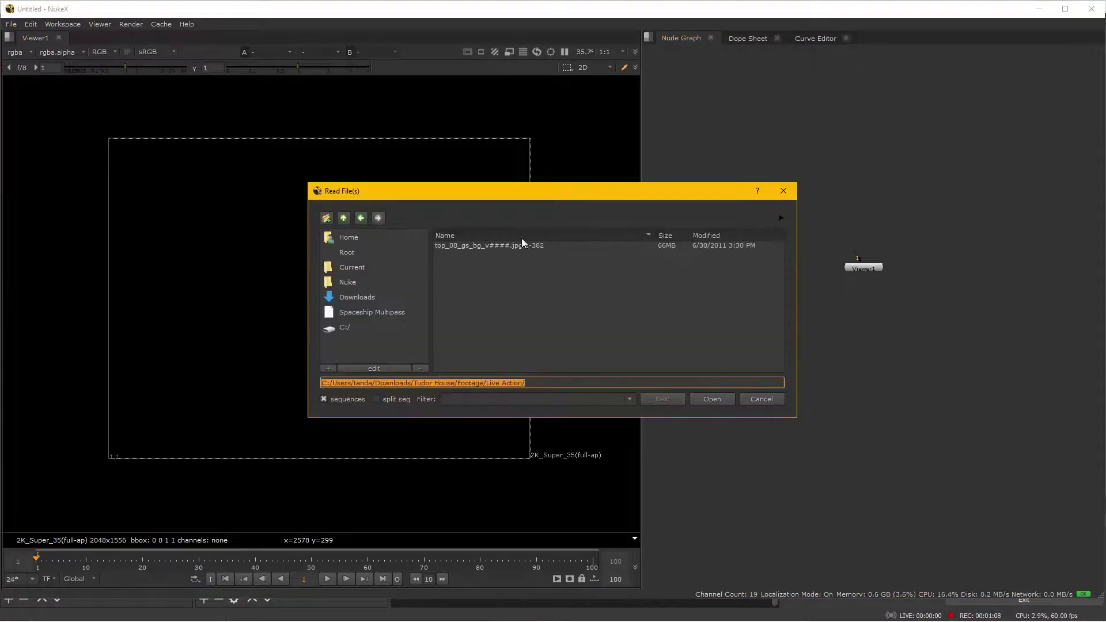
pyautogui.doubleClick(491, 245)
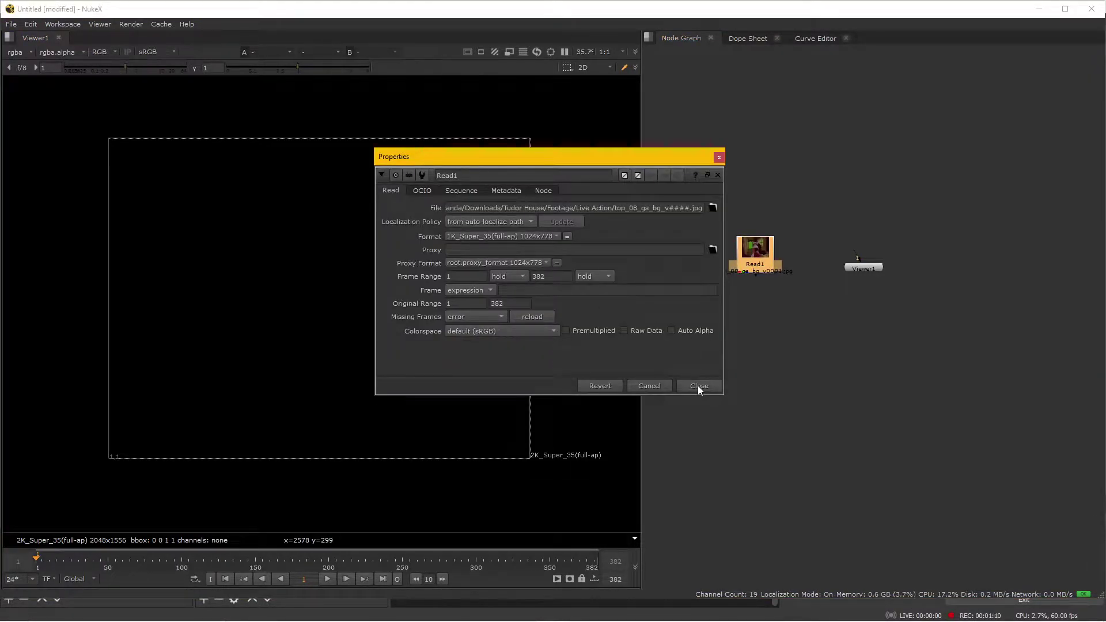
pyautogui.click(698, 386)
pyautogui.moveTo(754, 265); pyautogui.dragTo(859, 159)
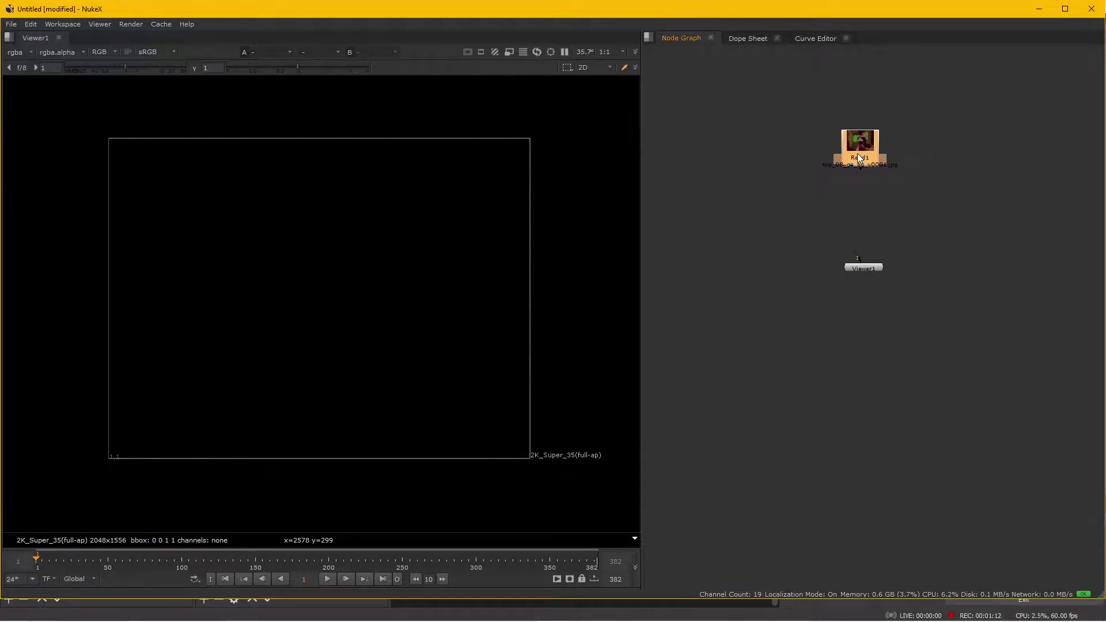
pyautogui.press('1')
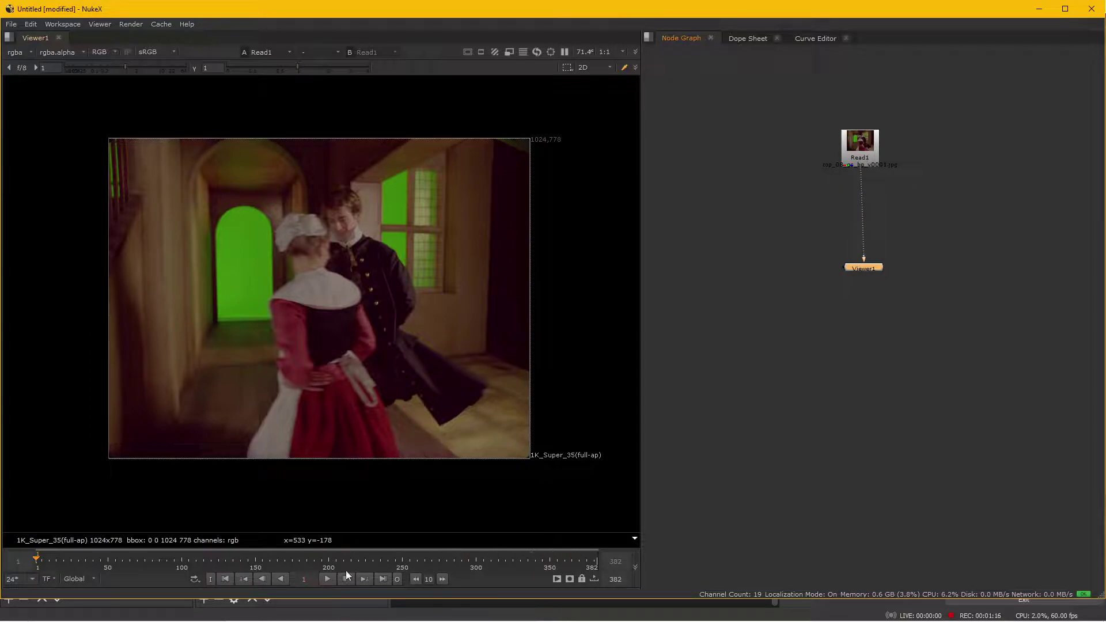
# - Play and scrub through the green-screen footage to examine the camera movement and the moving actors
pyautogui.click(331, 578)
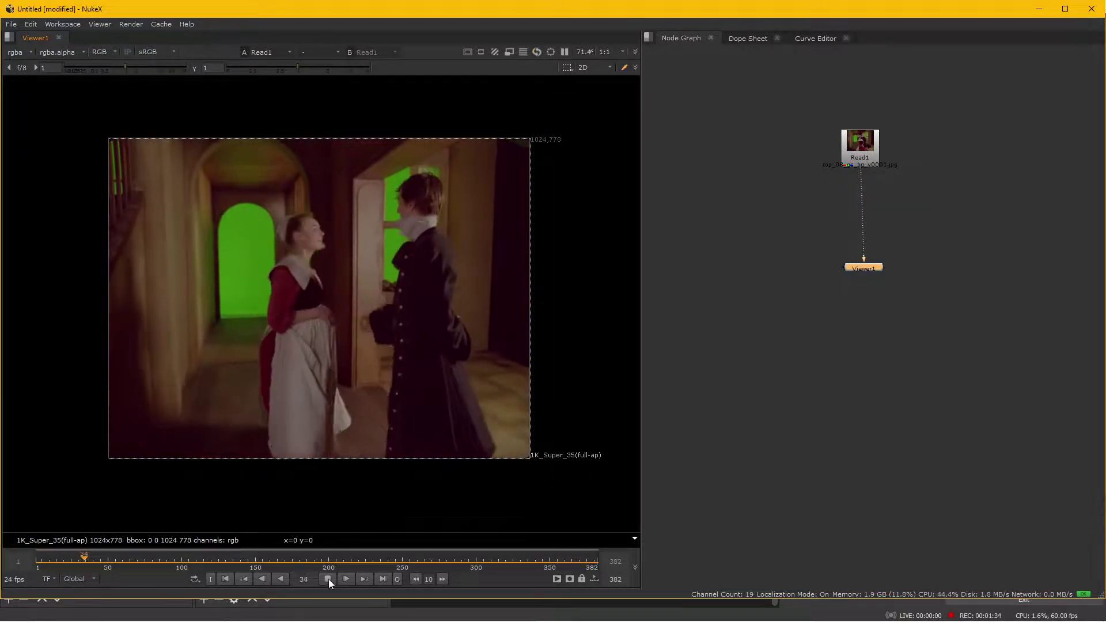
pyautogui.click(328, 579)
pyautogui.moveTo(99, 562); pyautogui.dragTo(219, 559)
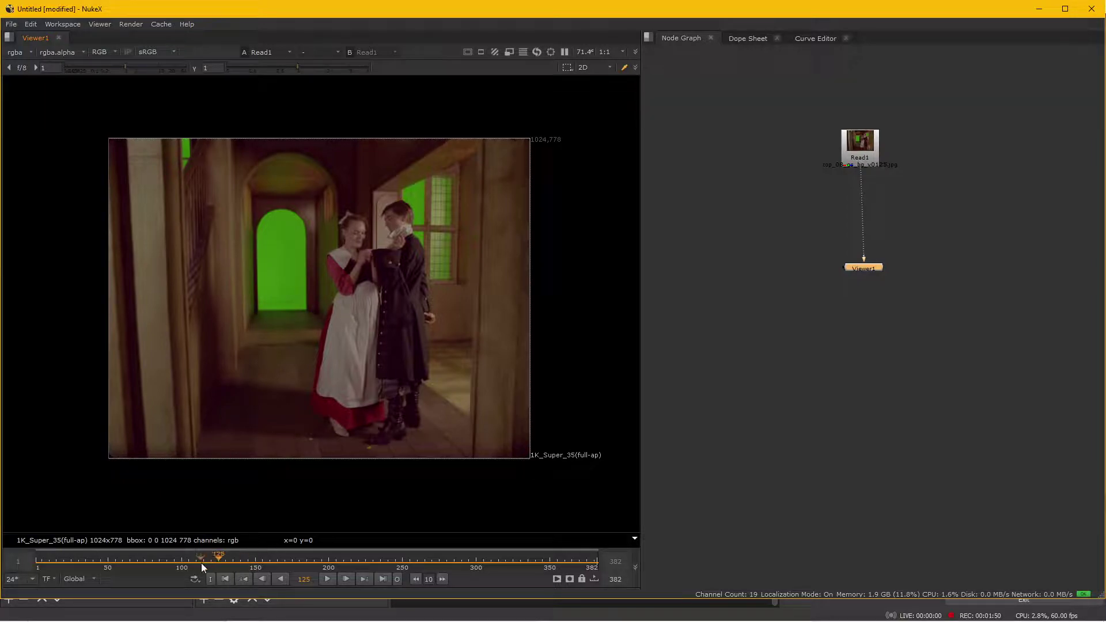
pyautogui.press('l')
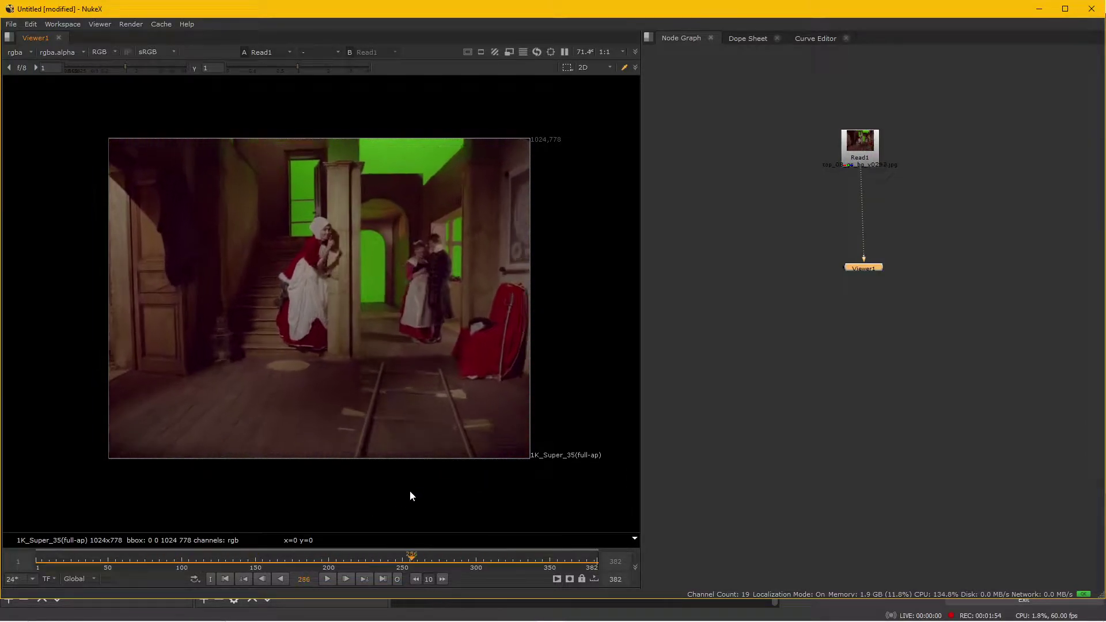
pyautogui.click(330, 556)
pyautogui.moveTo(330, 544)
pyautogui.mouseDown()
pyautogui.moveTo(267, 553)
pyautogui.moveTo(375, 539)
pyautogui.moveTo(326, 547)
pyautogui.mouseUp()
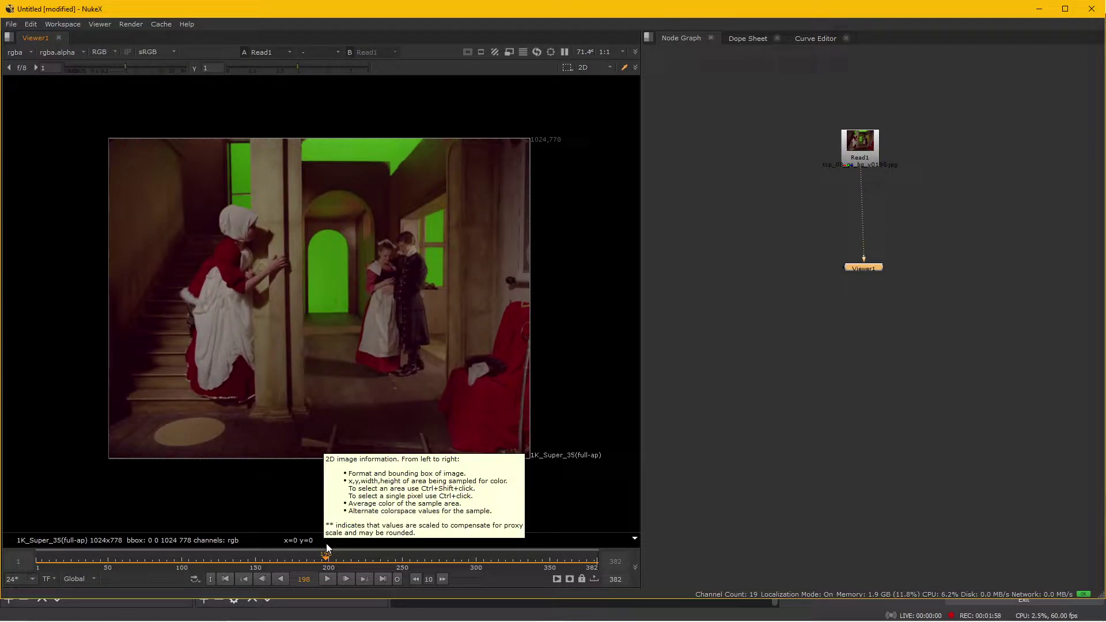
pyautogui.moveTo(303, 556)
pyautogui.mouseDown()
pyautogui.moveTo(184, 548)
pyautogui.moveTo(425, 544)
pyautogui.moveTo(372, 555)
pyautogui.moveTo(247, 556)
pyautogui.moveTo(414, 544)
pyautogui.moveTo(101, 553)
pyautogui.moveTo(402, 555)
pyautogui.moveTo(150, 568)
pyautogui.moveTo(367, 559)
pyautogui.moveTo(190, 558)
pyautogui.moveTo(293, 547)
pyautogui.mouseUp()
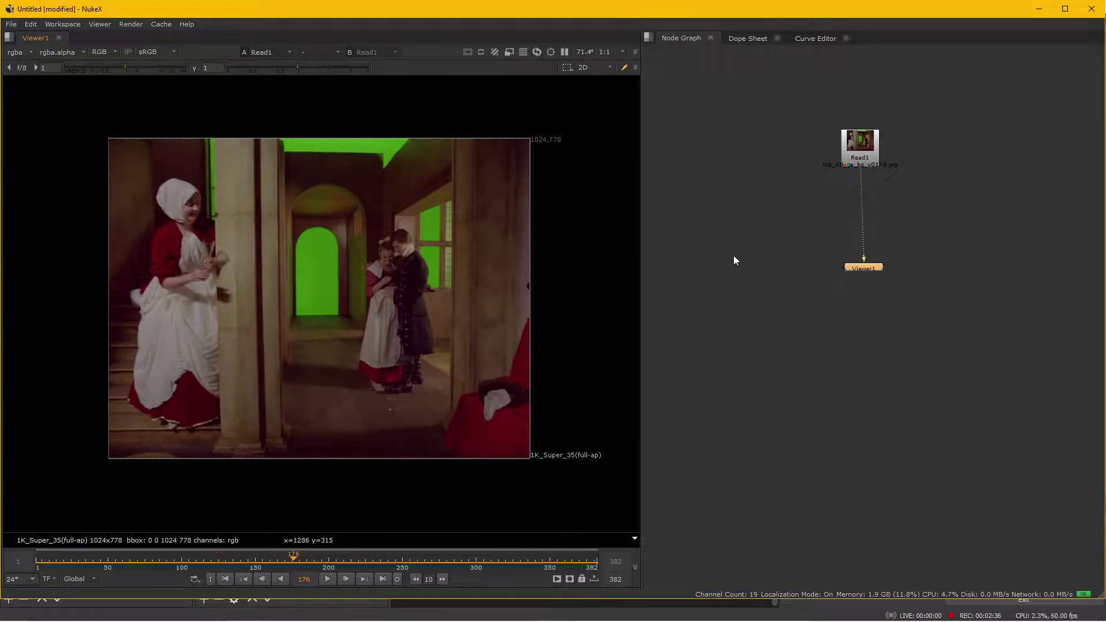
# - Add a CameraTracker node fed by the footage's Read node and place it between the footage and the viewer
pyautogui.moveTo(862, 155); pyautogui.dragTo(865, 145)
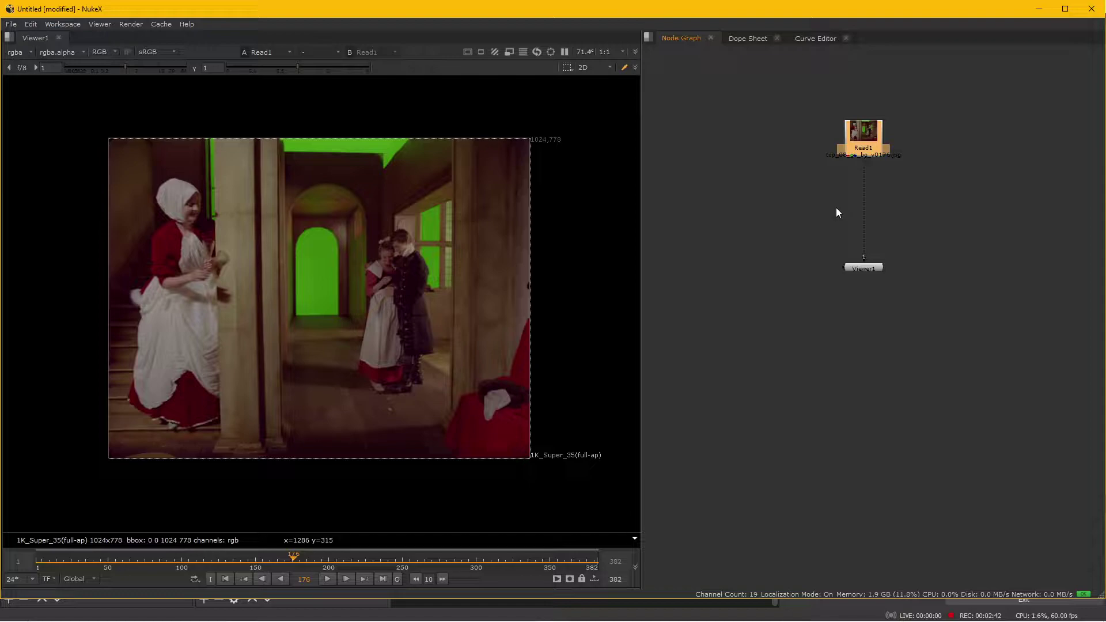
pyautogui.press('Tab')
pyautogui.write('camera')
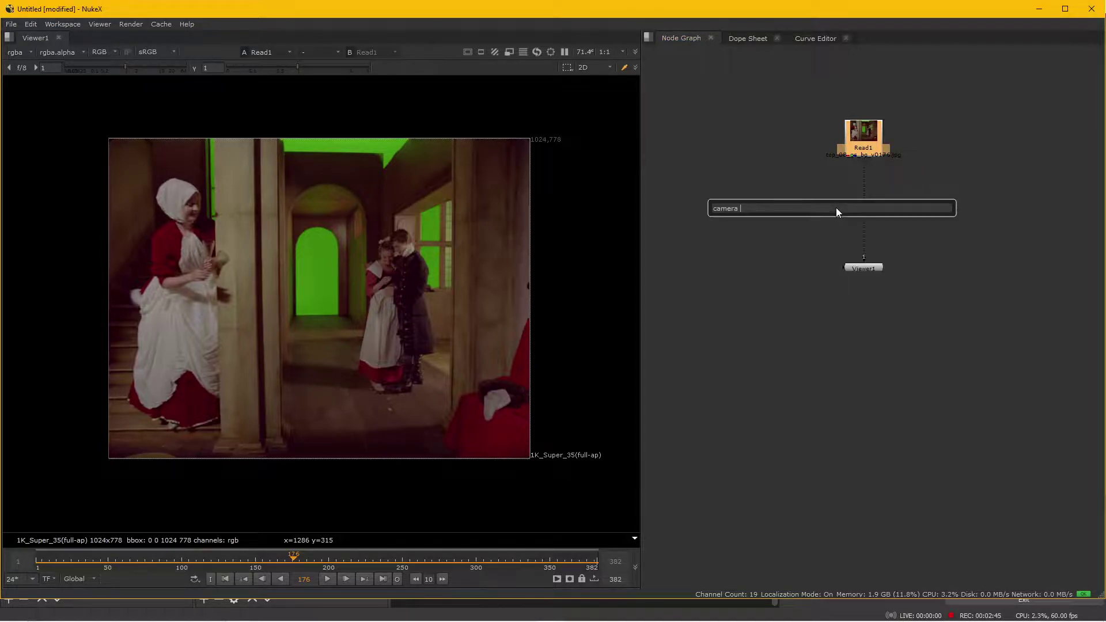
pyautogui.press('BackSpace')
pyautogui.write('tracker')
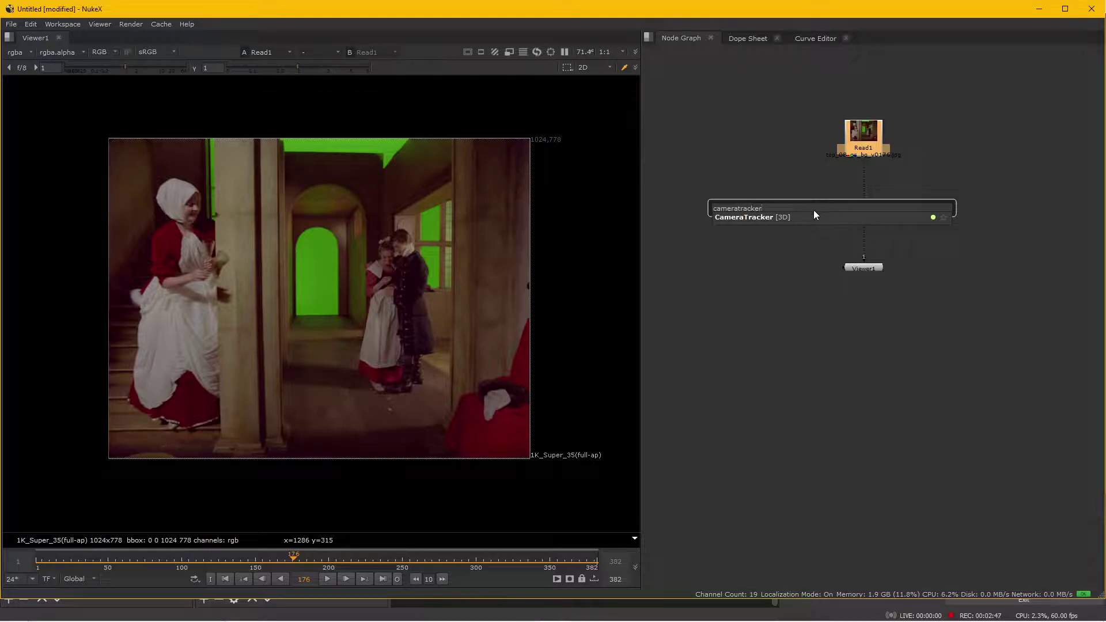
pyautogui.press('Return')
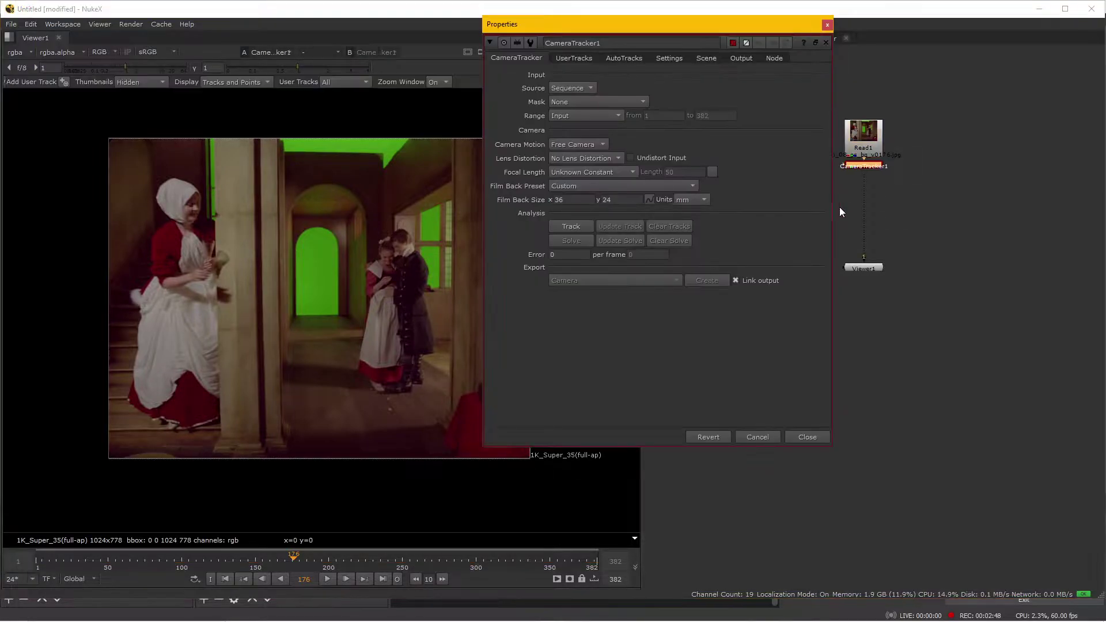
pyautogui.moveTo(875, 166); pyautogui.dragTo(872, 188)
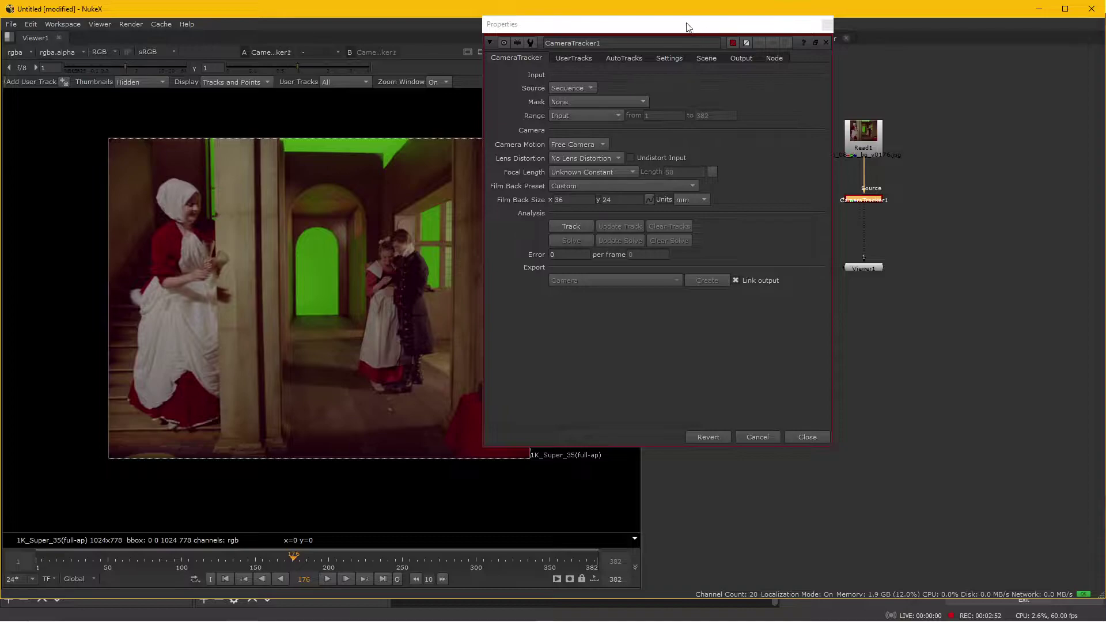
# - Review the CameraTracker's user track, auto track and settings options, keeping its properties clear of the image
pyautogui.moveTo(658, 27); pyautogui.dragTo(676, 124)
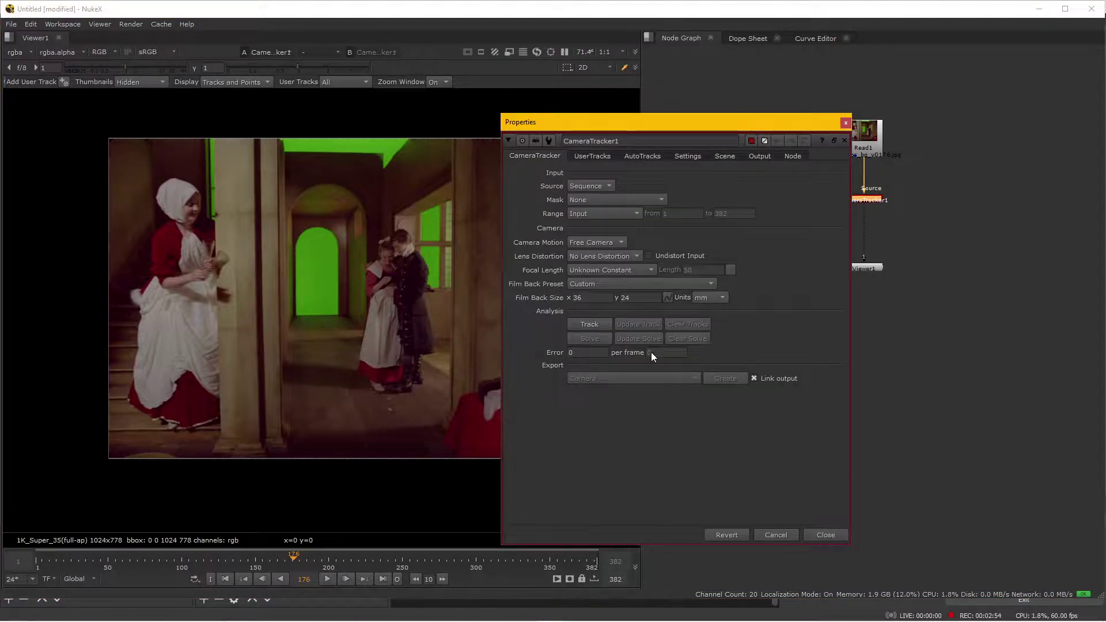
pyautogui.click(588, 156)
pyautogui.click(639, 157)
pyautogui.click(690, 156)
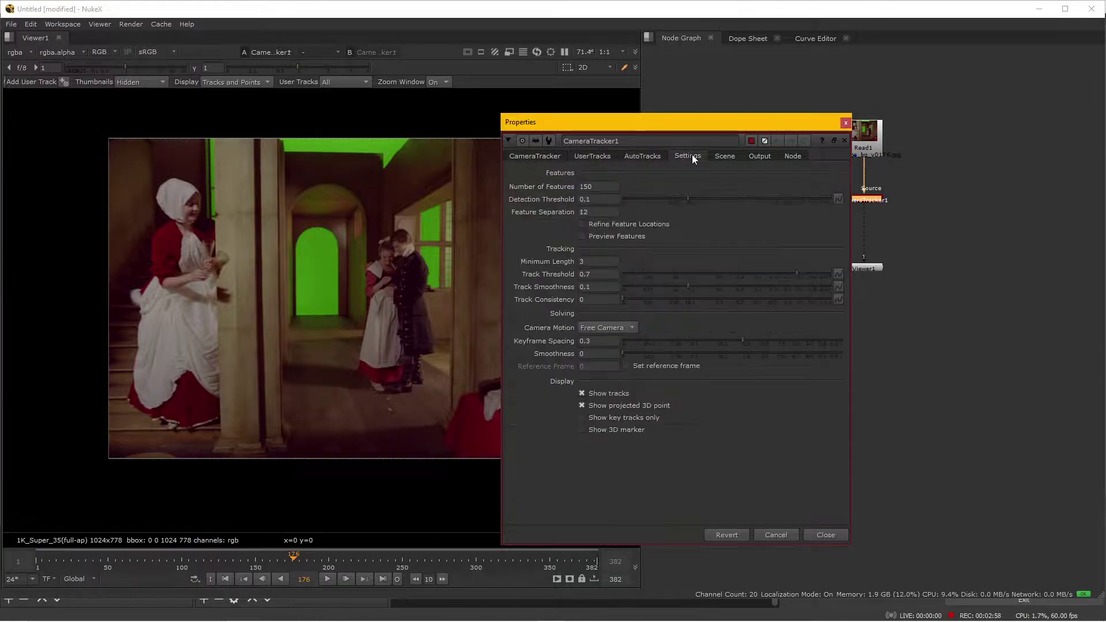
pyautogui.click(526, 156)
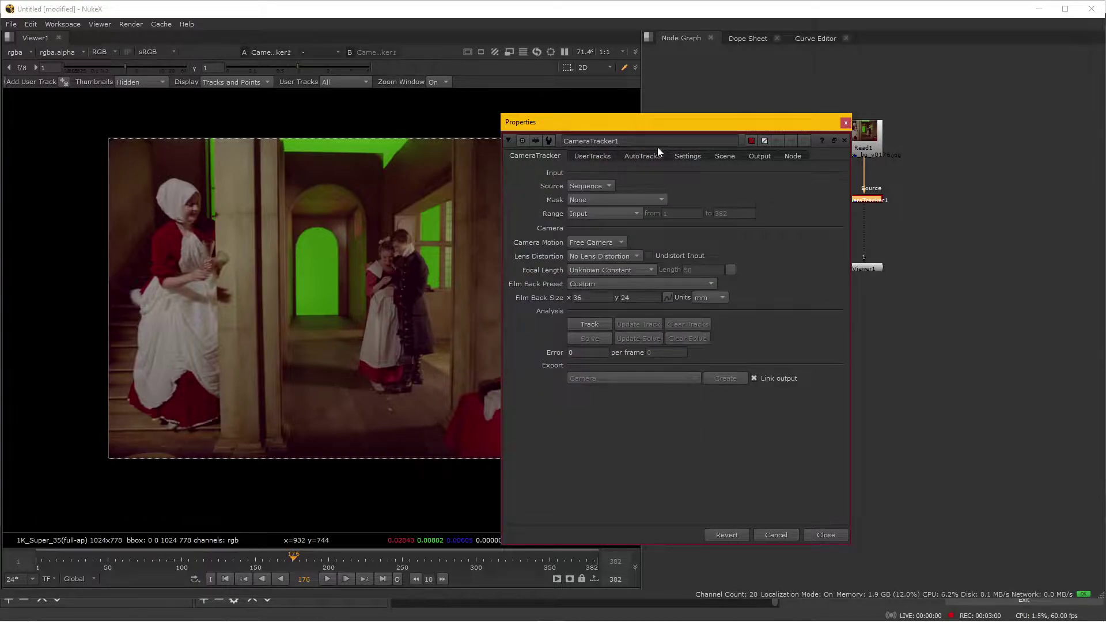
pyautogui.moveTo(582, 119); pyautogui.dragTo(662, 119)
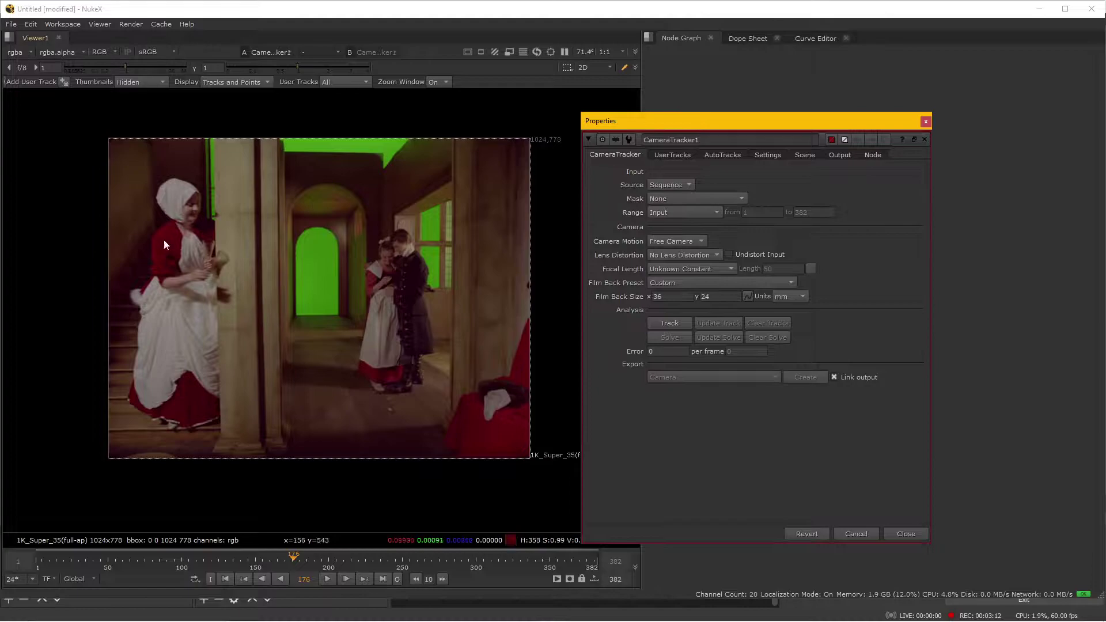
# - Return to frame 1 and run the CameraTracker's feature tracking over the whole input range
pyautogui.moveTo(81, 562); pyautogui.dragTo(386, 562)
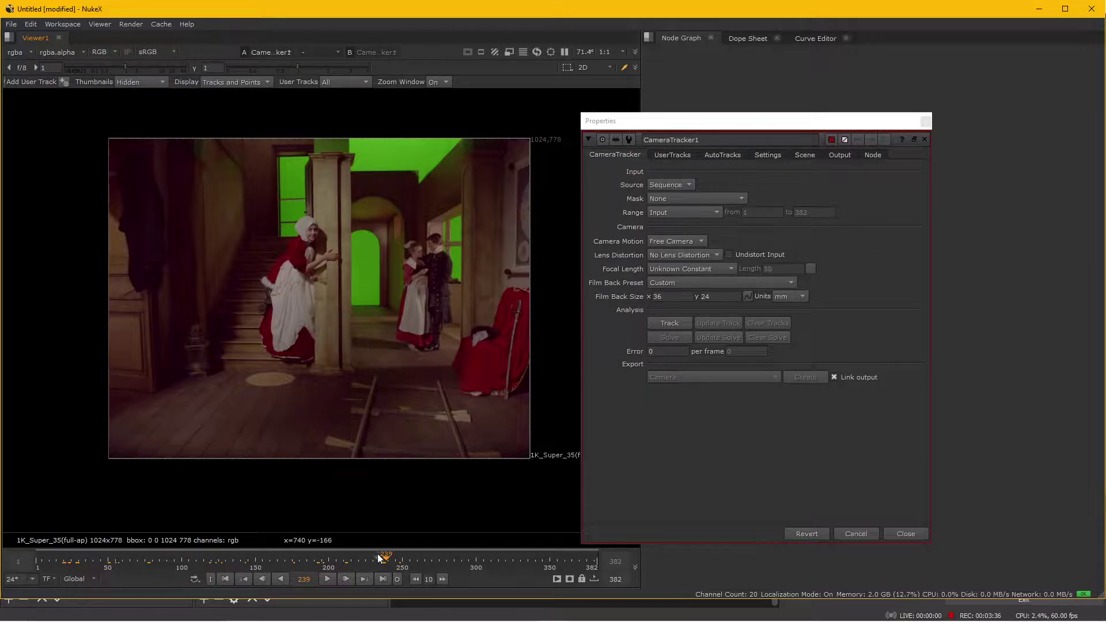
pyautogui.click(225, 579)
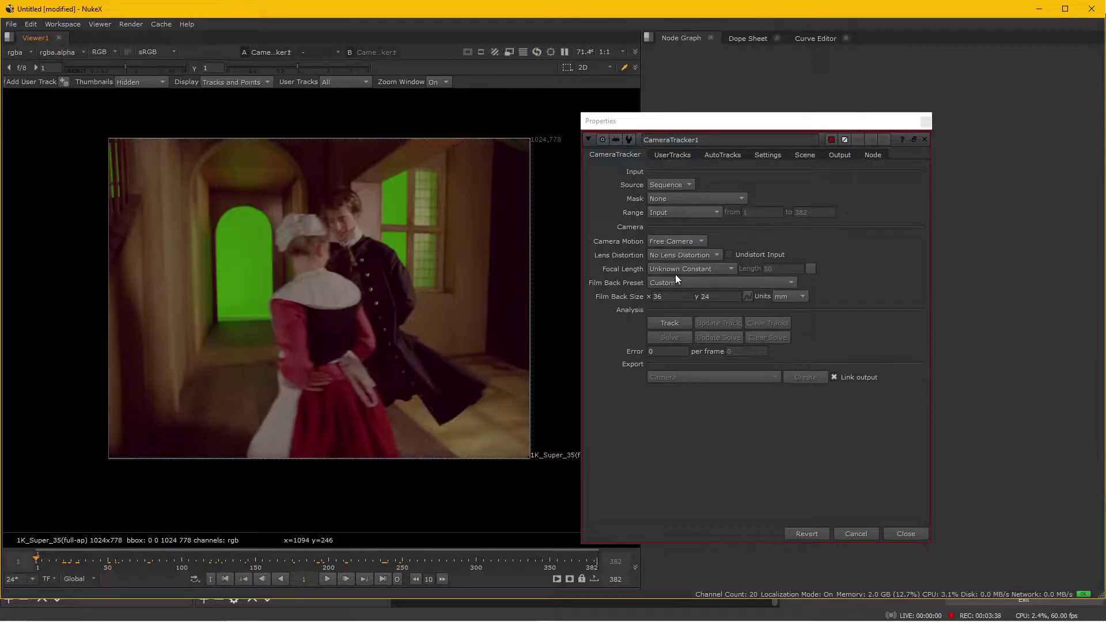
pyautogui.click(670, 323)
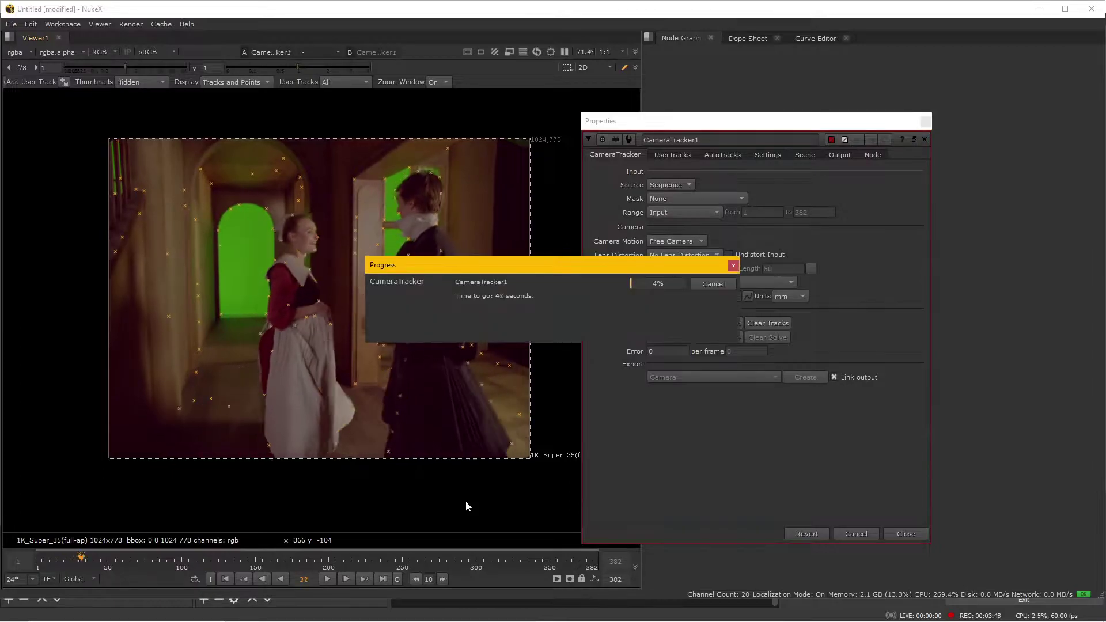
pyautogui.moveTo(520, 271); pyautogui.dragTo(754, 333)
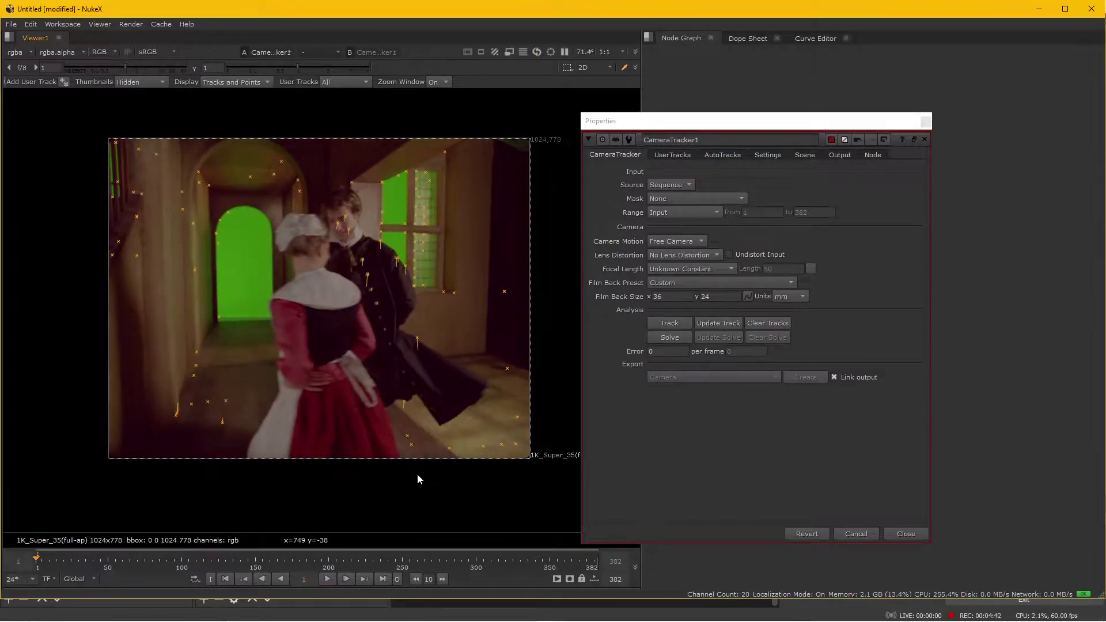
# - Examine the generated feature tracks across the sequence, checking the set and the moving actors up close
pyautogui.moveTo(49, 564); pyautogui.dragTo(365, 512)
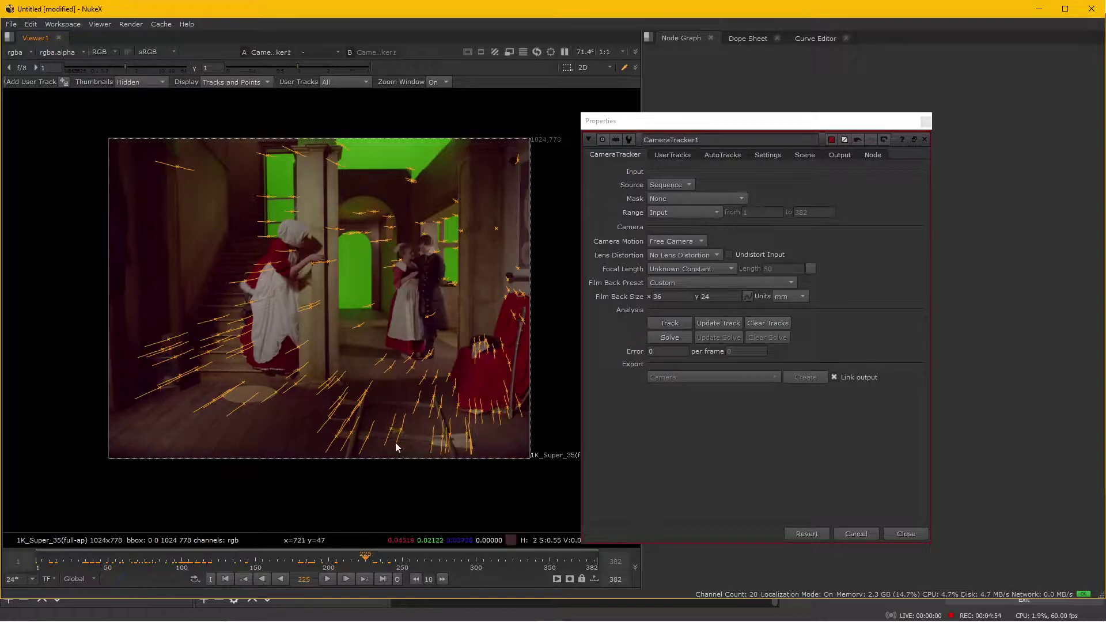
pyautogui.moveTo(369, 561); pyautogui.dragTo(130, 559)
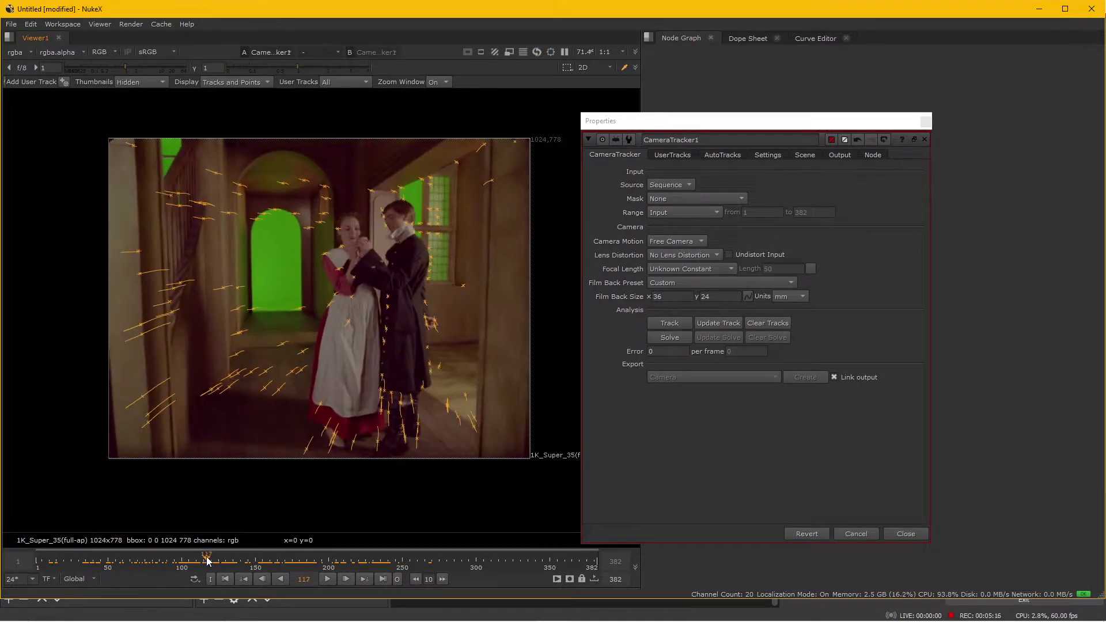
pyautogui.moveTo(179, 560); pyautogui.dragTo(284, 559)
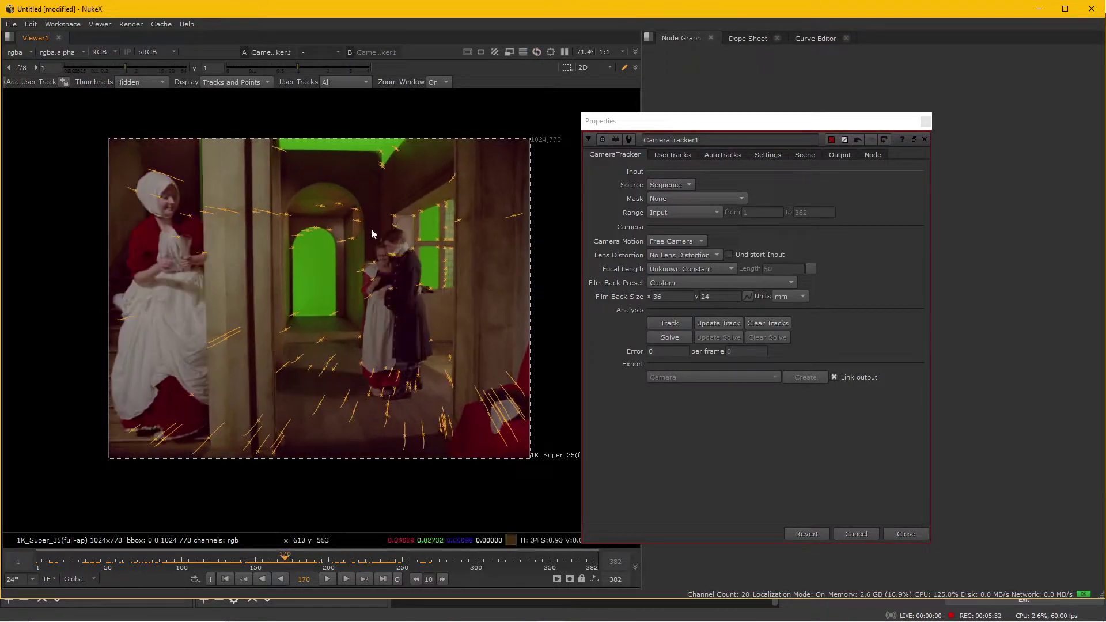
pyautogui.scroll(5, 333, 447)
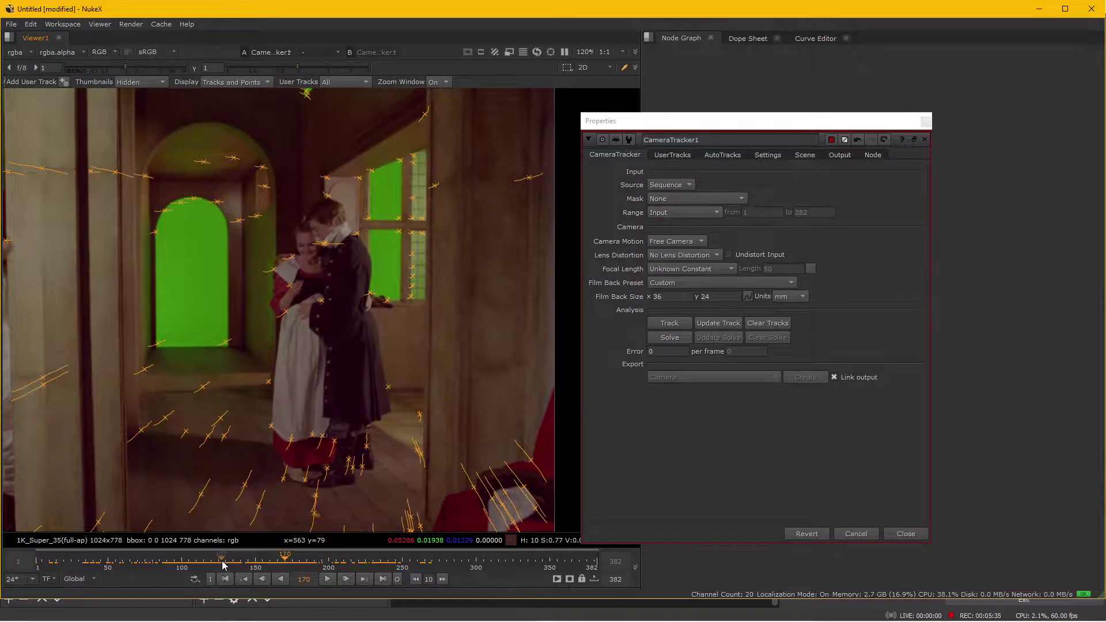
pyautogui.moveTo(224, 564); pyautogui.dragTo(186, 550)
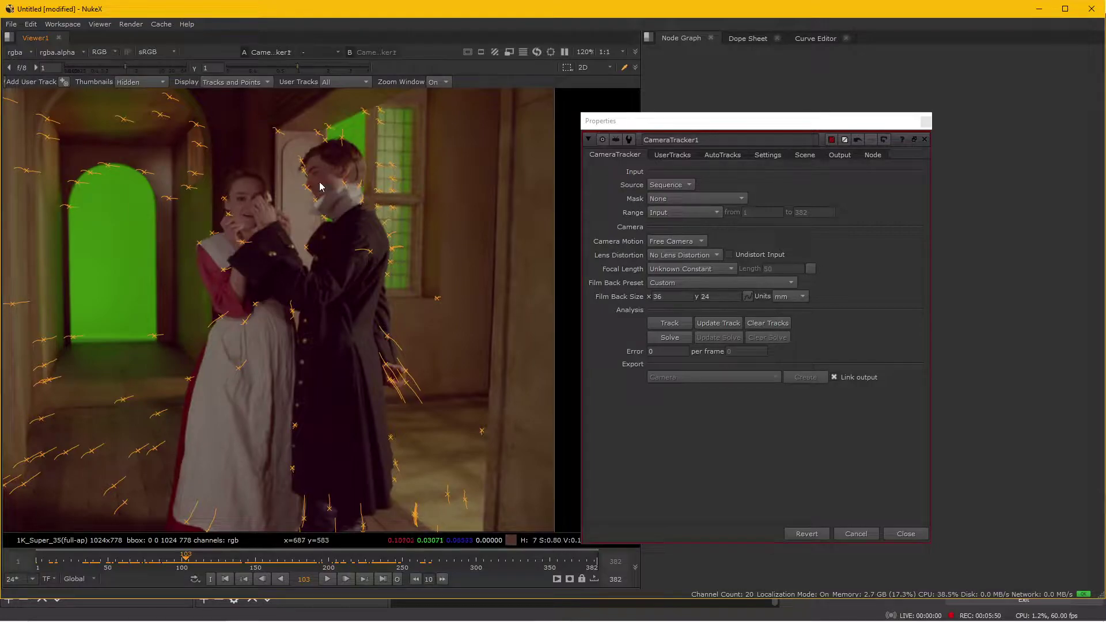
pyautogui.scroll(2, 307, 295)
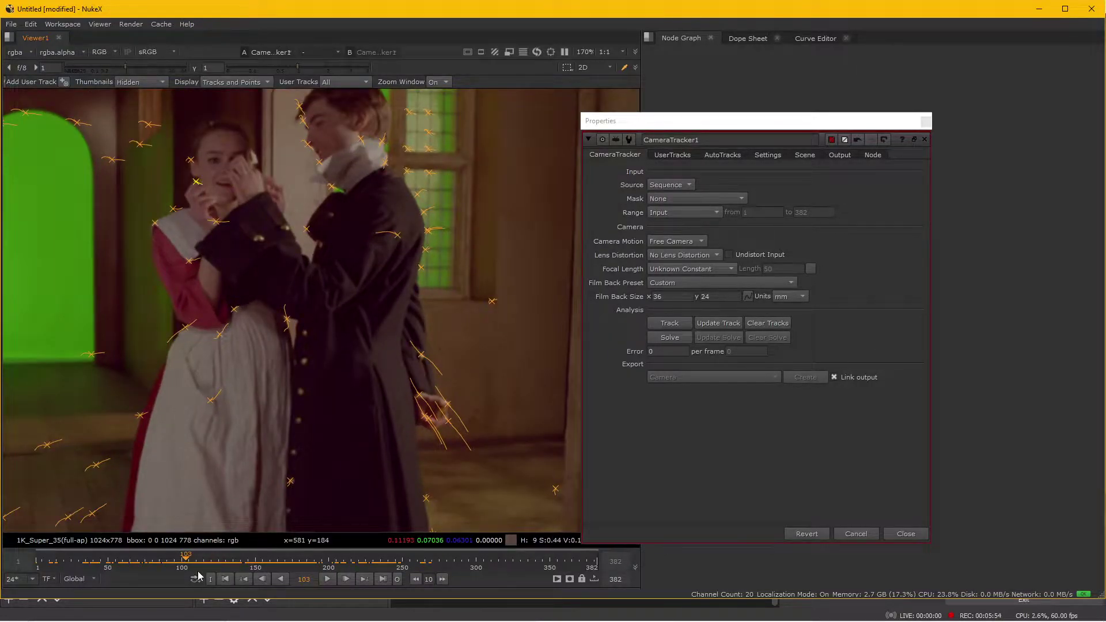
pyautogui.moveTo(164, 563); pyautogui.dragTo(289, 558)
pyautogui.scroll(-2, 211, 427)
pyautogui.scroll(1, 314, 398)
pyautogui.scroll(1, 315, 398)
pyautogui.moveTo(138, 559); pyautogui.dragTo(242, 558)
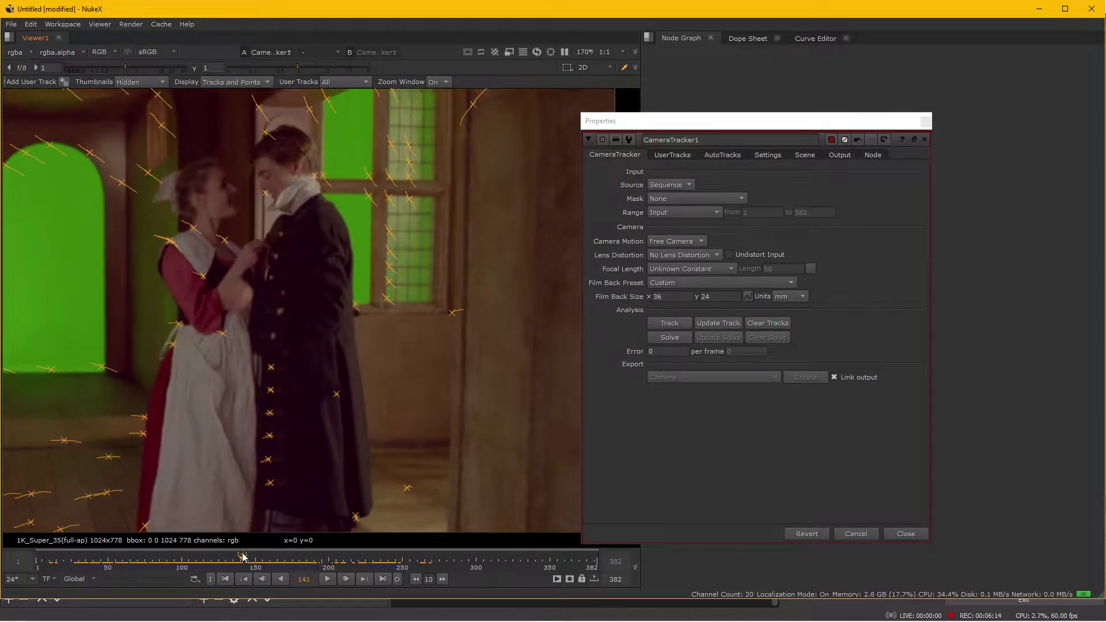
pyautogui.scroll(-4, 342, 398)
pyautogui.scroll(1, 334, 407)
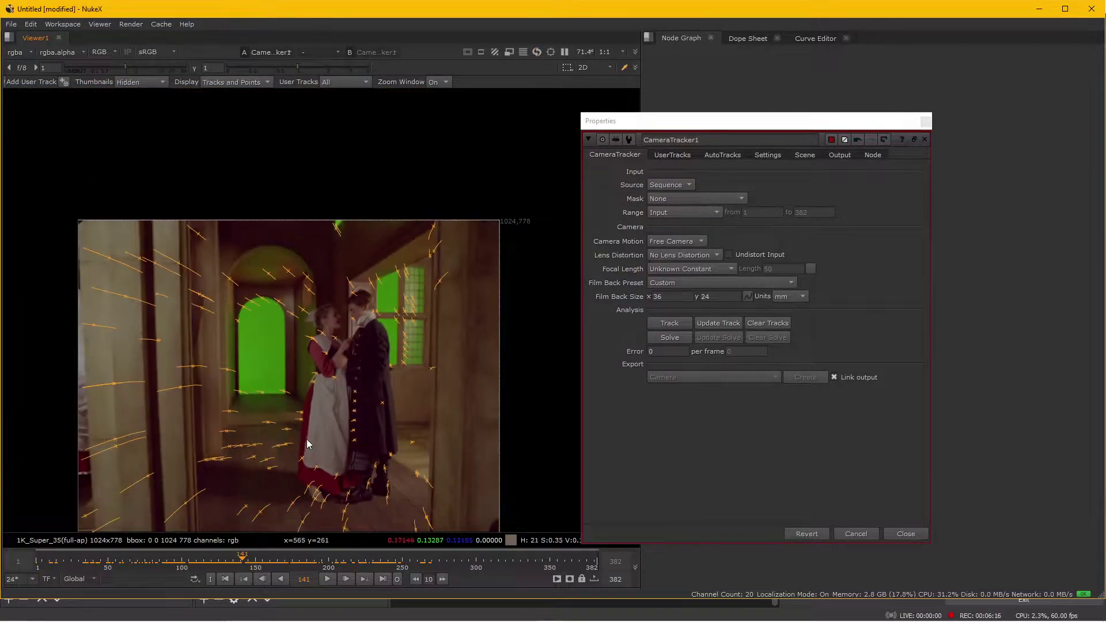
pyautogui.moveTo(159, 561); pyautogui.dragTo(298, 551)
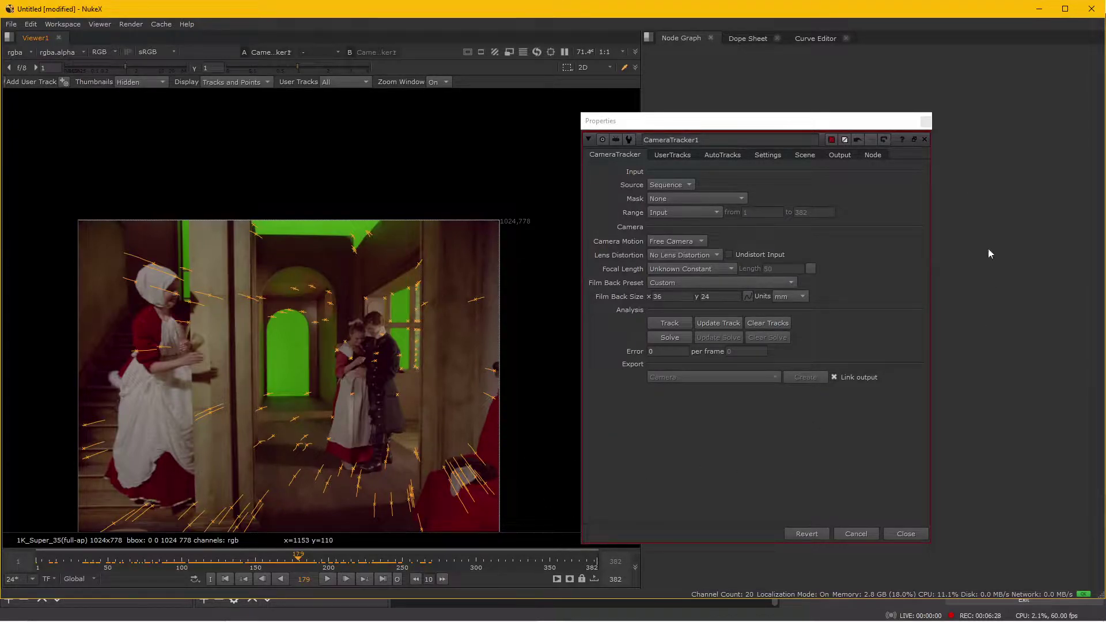
pyautogui.click(840, 615)
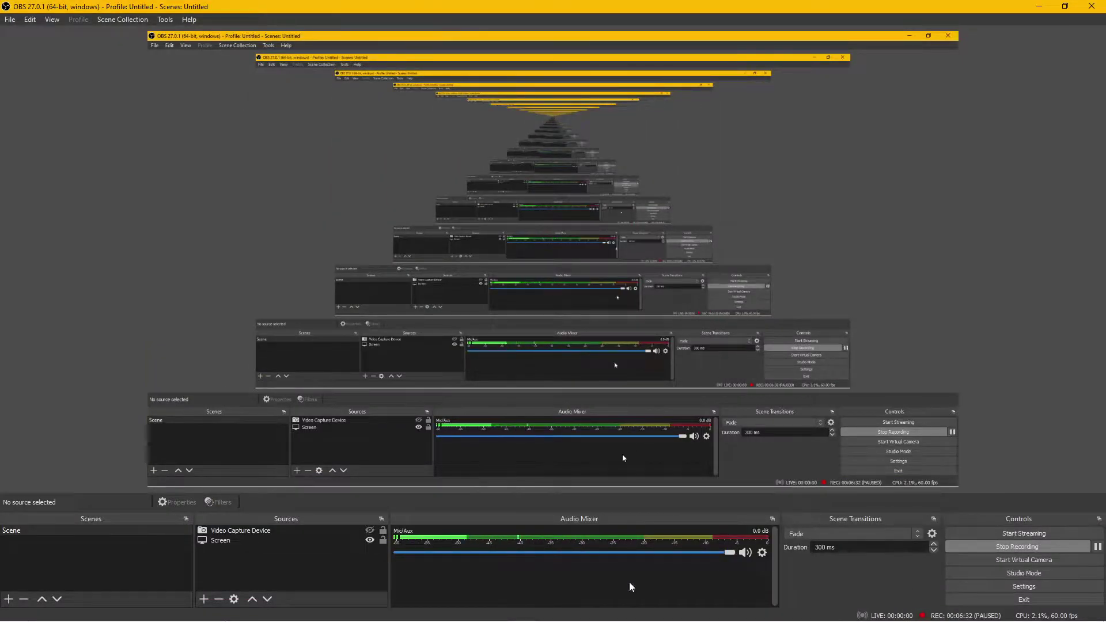
pyautogui.click(453, 611)
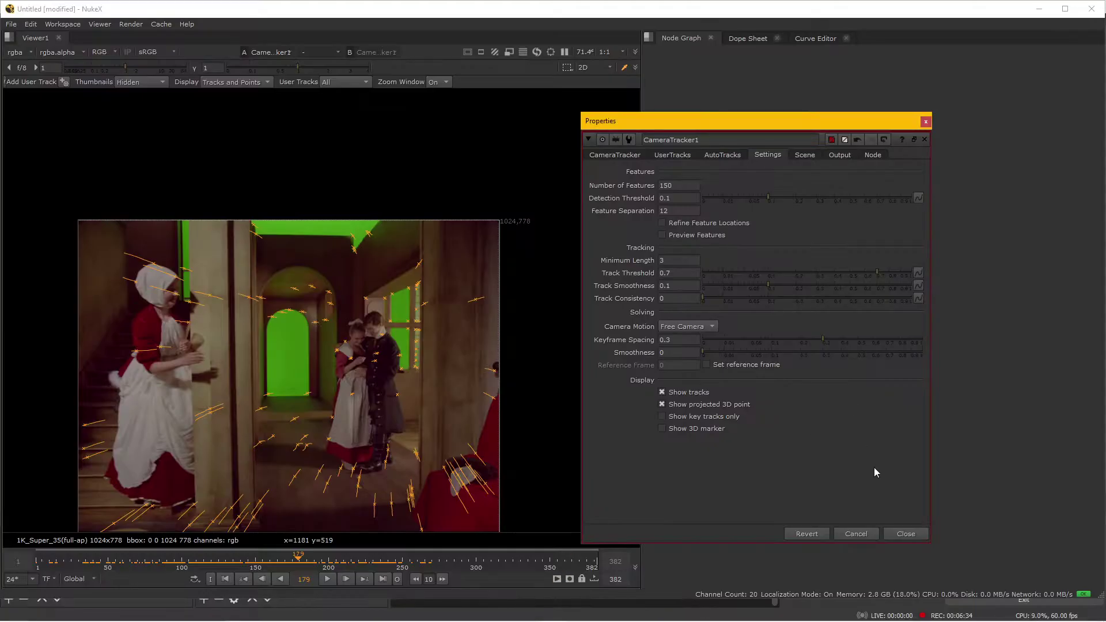
# - Close the CameraTracker's properties, then add a Roto node fed by the footage's Read node and show it in the viewer
pyautogui.click(906, 534)
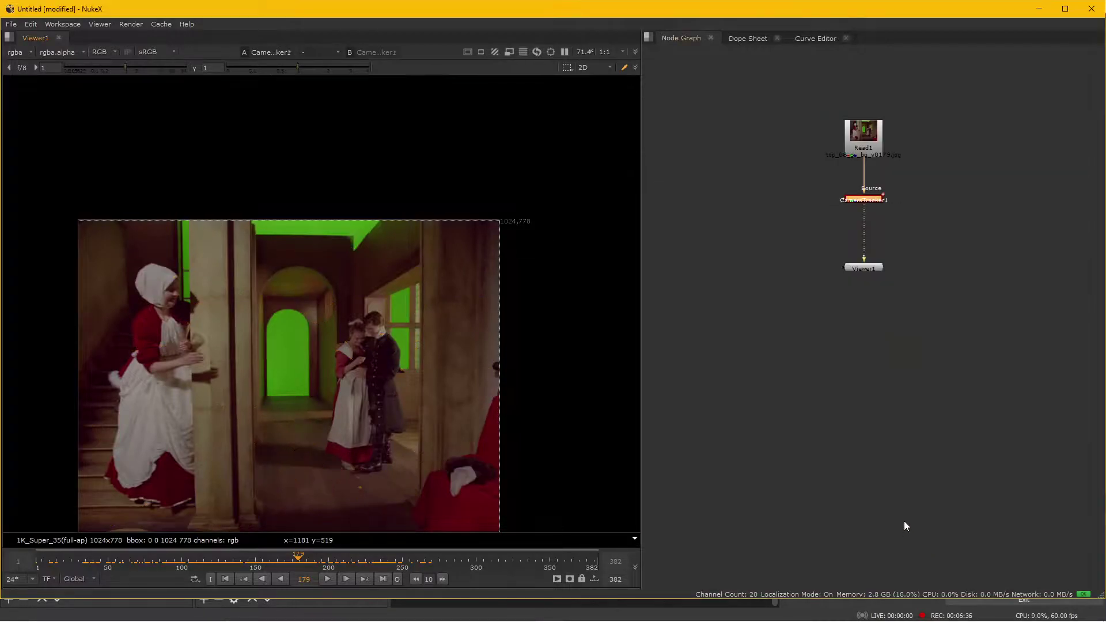
pyautogui.scroll(3, 759, 384)
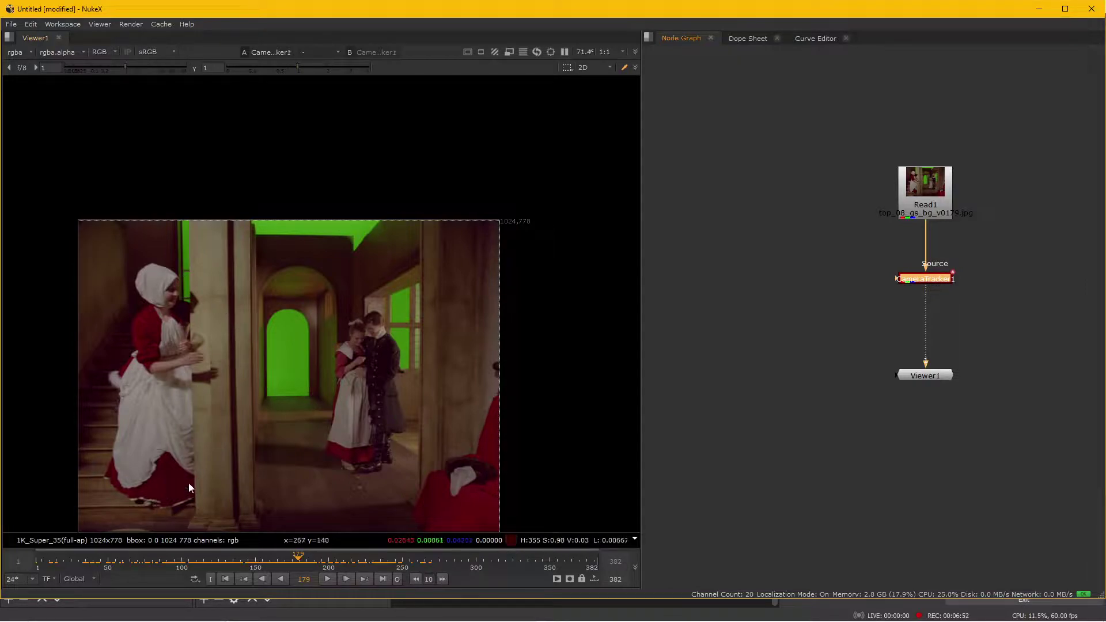
pyautogui.click(837, 263)
pyautogui.press('Tab')
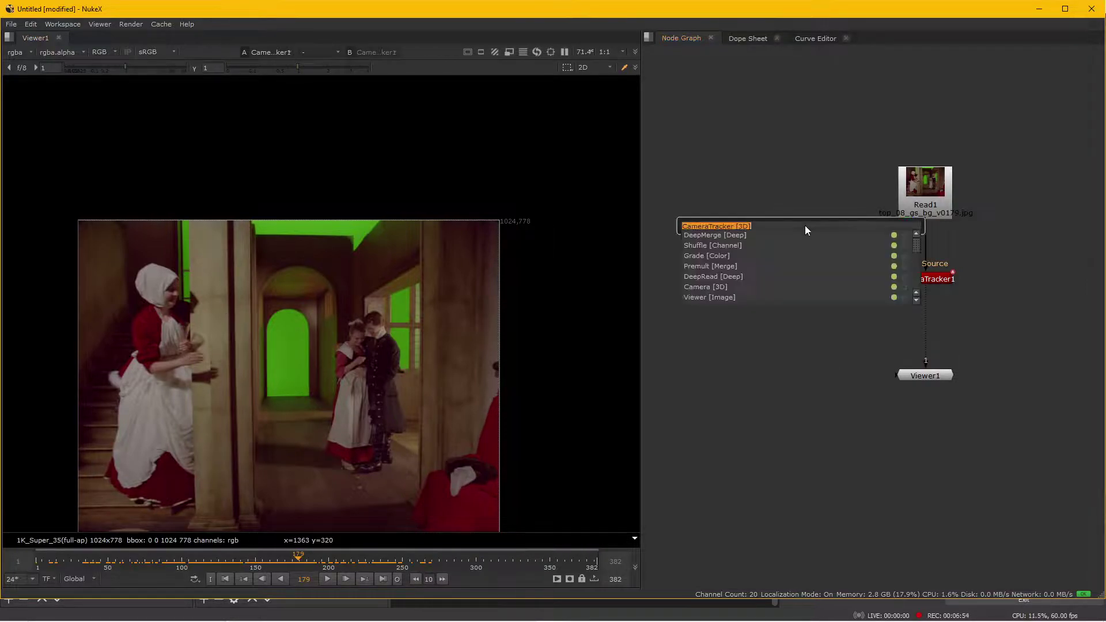
pyautogui.write('roto')
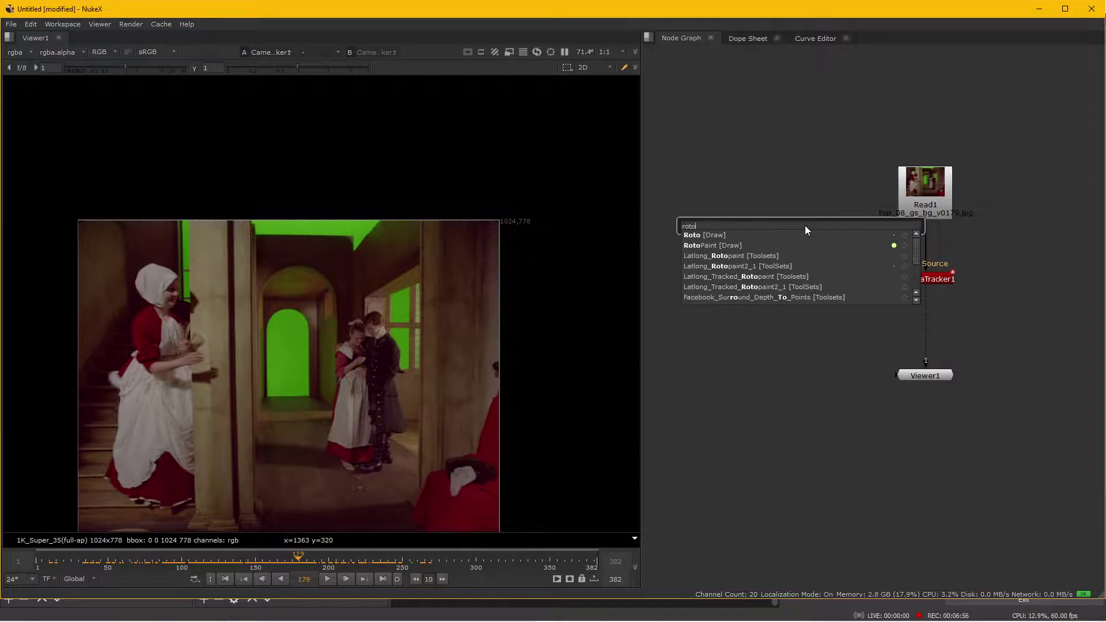
pyautogui.click(715, 235)
pyautogui.moveTo(806, 232); pyautogui.dragTo(921, 190)
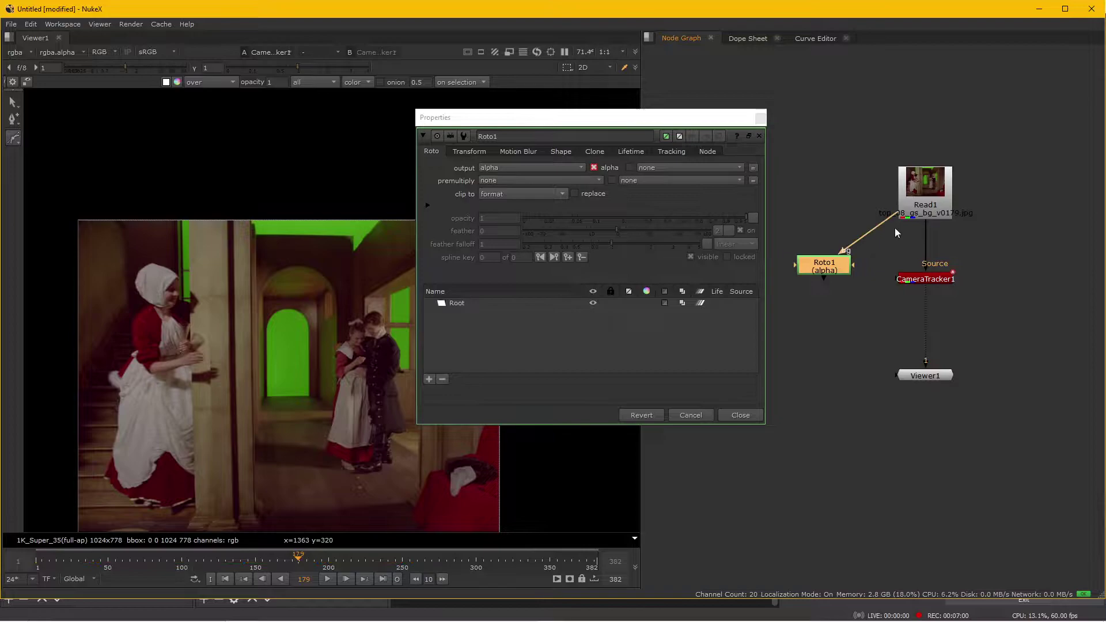
pyautogui.press('1')
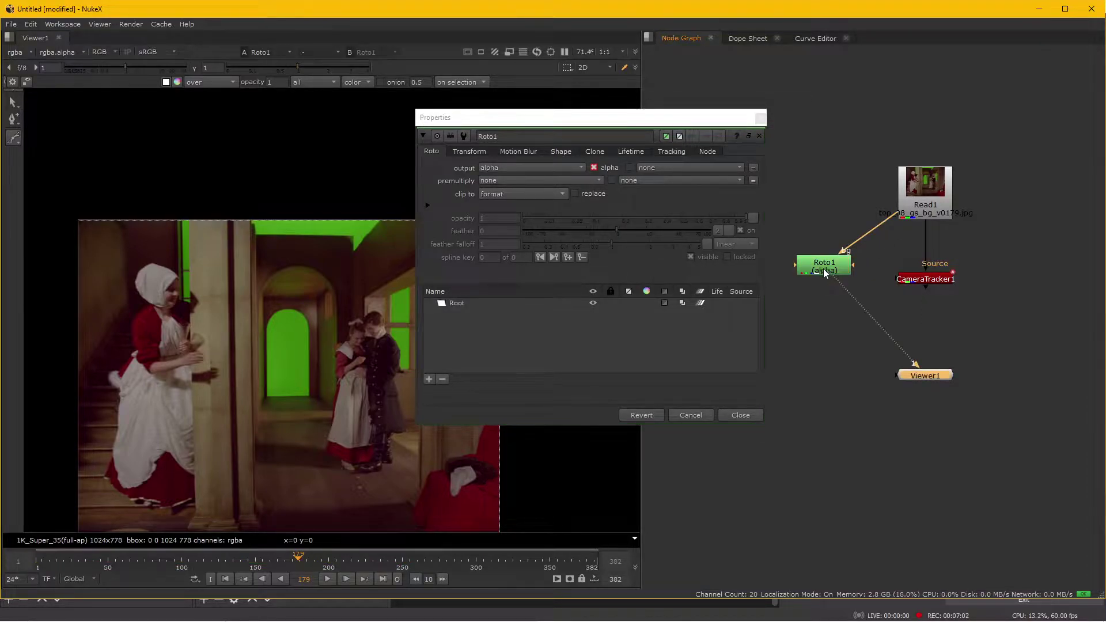
# - Draw a closed Bezier roto shape loosely around the embracing couple at frame 179 and adjust its points above their heads
pyautogui.moveTo(292, 421); pyautogui.dragTo(288, 350, button='middle')
pyautogui.moveTo(525, 120); pyautogui.dragTo(742, 166)
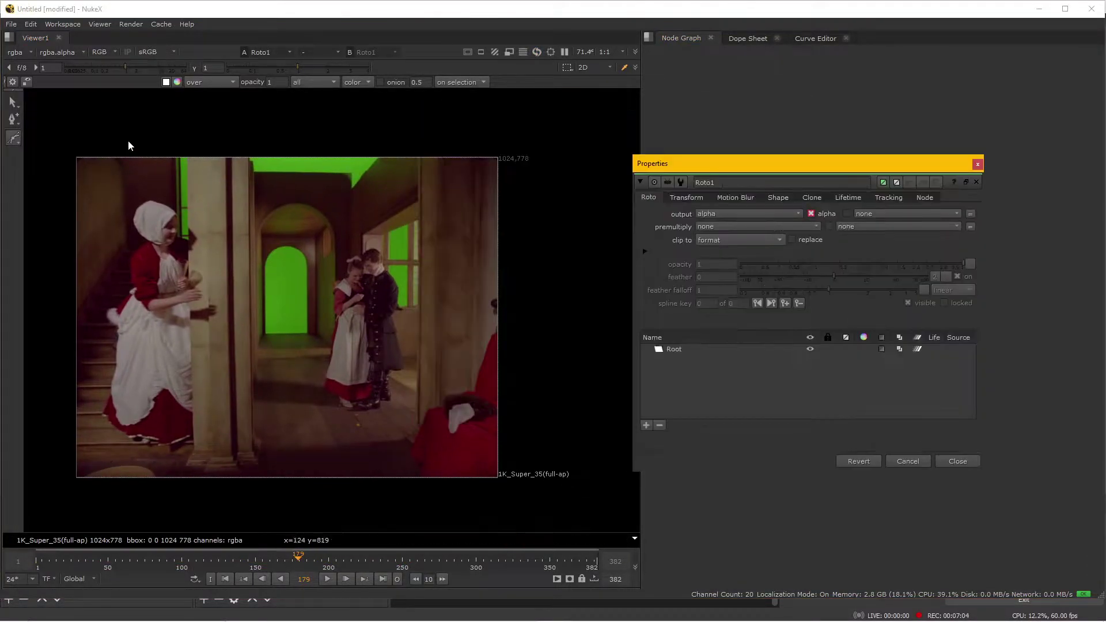
pyautogui.click(15, 140)
pyautogui.moveTo(349, 250); pyautogui.dragTo(358, 243)
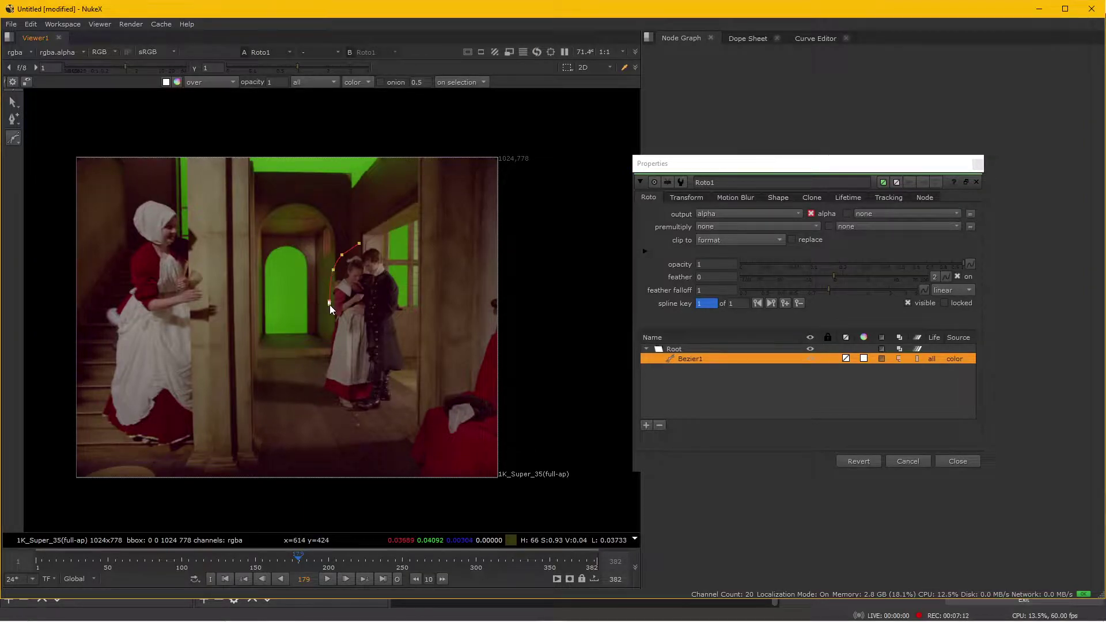
pyautogui.click(329, 331)
pyautogui.click(324, 362)
pyautogui.click(320, 392)
pyautogui.moveTo(325, 397); pyautogui.dragTo(328, 399)
pyautogui.click(366, 413)
pyautogui.click(400, 394)
pyautogui.moveTo(410, 358); pyautogui.dragTo(410, 364)
pyautogui.click(394, 268)
pyautogui.click(359, 243)
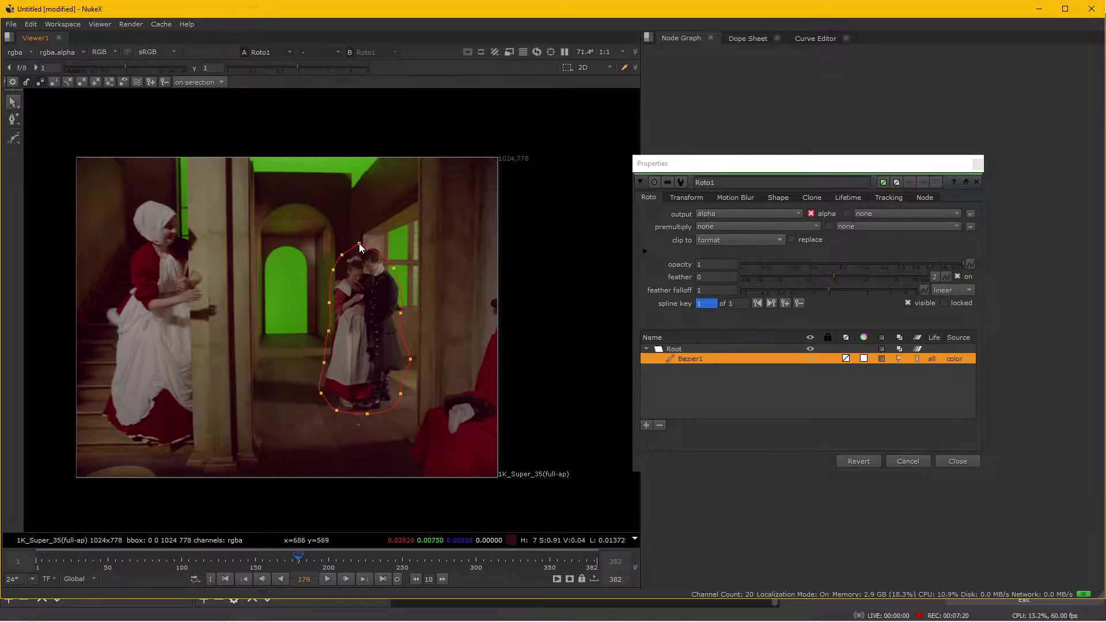
pyautogui.moveTo(368, 242); pyautogui.dragTo(375, 240)
pyautogui.click(342, 254)
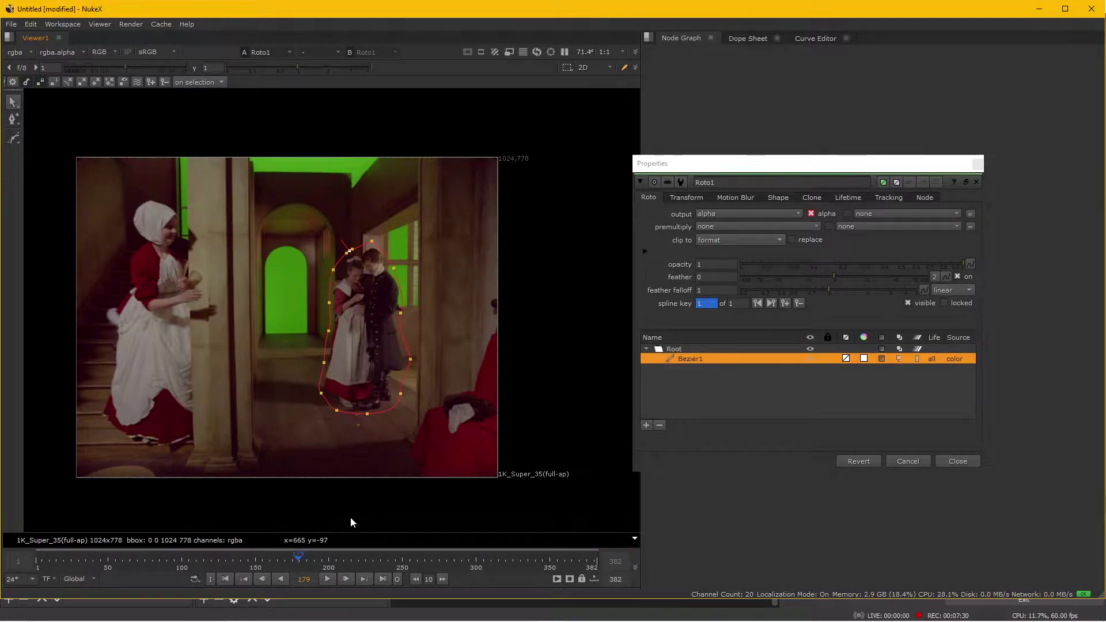
# - At frame 255, select the whole roto shape and transform it to fit around the smaller couple
pyautogui.moveTo(302, 558); pyautogui.dragTo(410, 559)
pyautogui.moveTo(306, 202); pyautogui.dragTo(447, 470)
pyautogui.moveTo(372, 409); pyautogui.dragTo(413, 314)
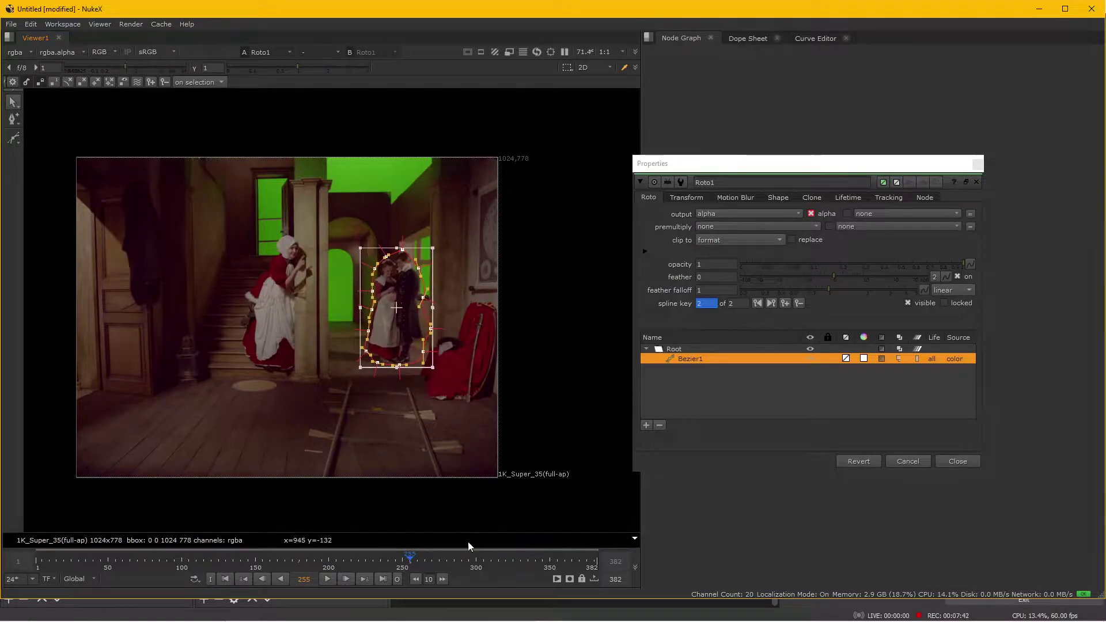
# - At frame 103, move and enlarge the whole roto shape to roughly cover the standing couple
pyautogui.moveTo(416, 556); pyautogui.dragTo(185, 556)
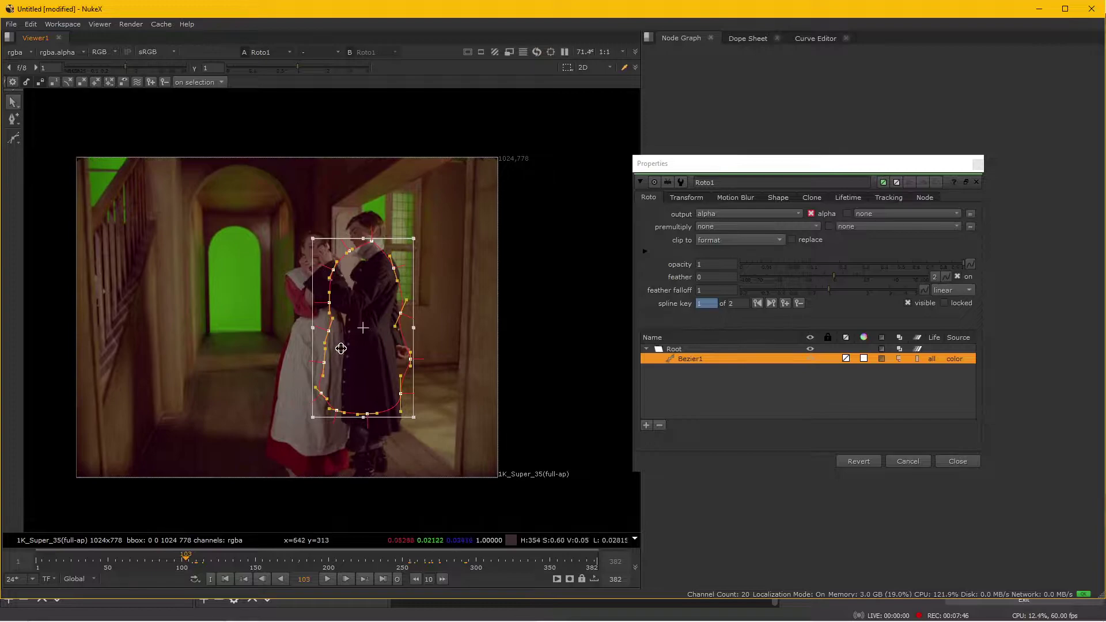
pyautogui.moveTo(316, 341); pyautogui.dragTo(309, 313)
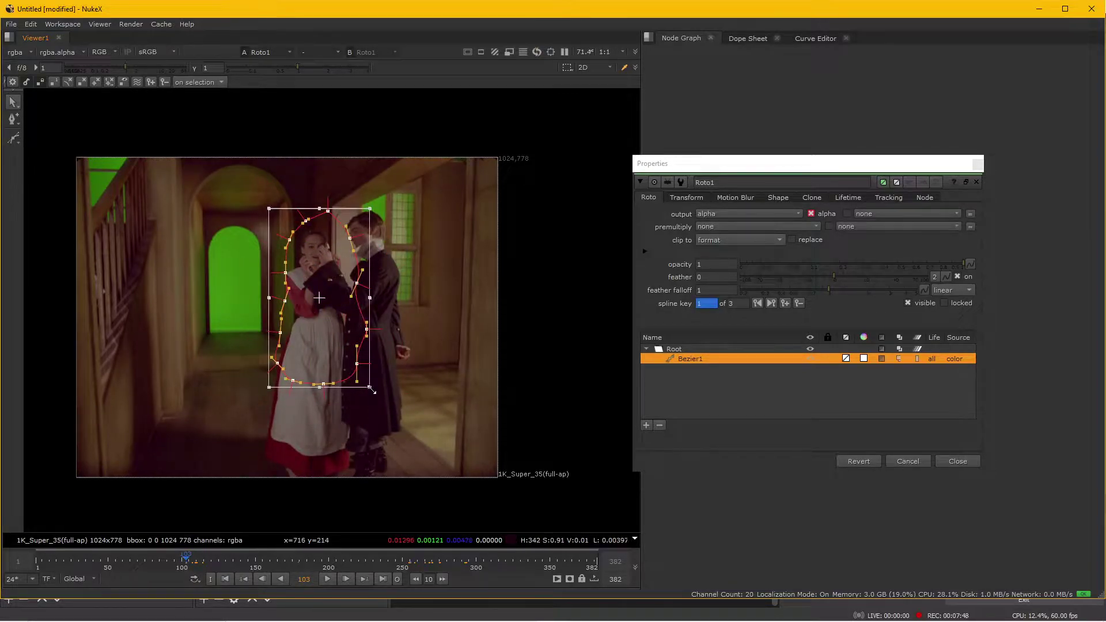
pyautogui.moveTo(372, 390); pyautogui.dragTo(396, 438)
pyautogui.moveTo(337, 368); pyautogui.dragTo(350, 410)
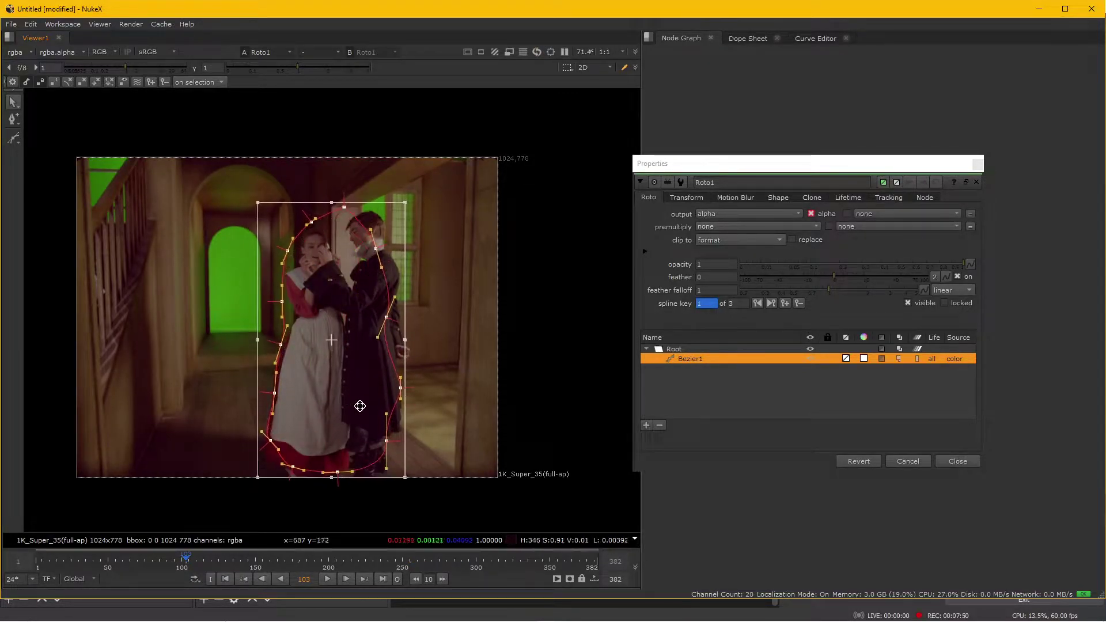
pyautogui.moveTo(405, 340); pyautogui.dragTo(371, 380)
pyautogui.click(457, 341)
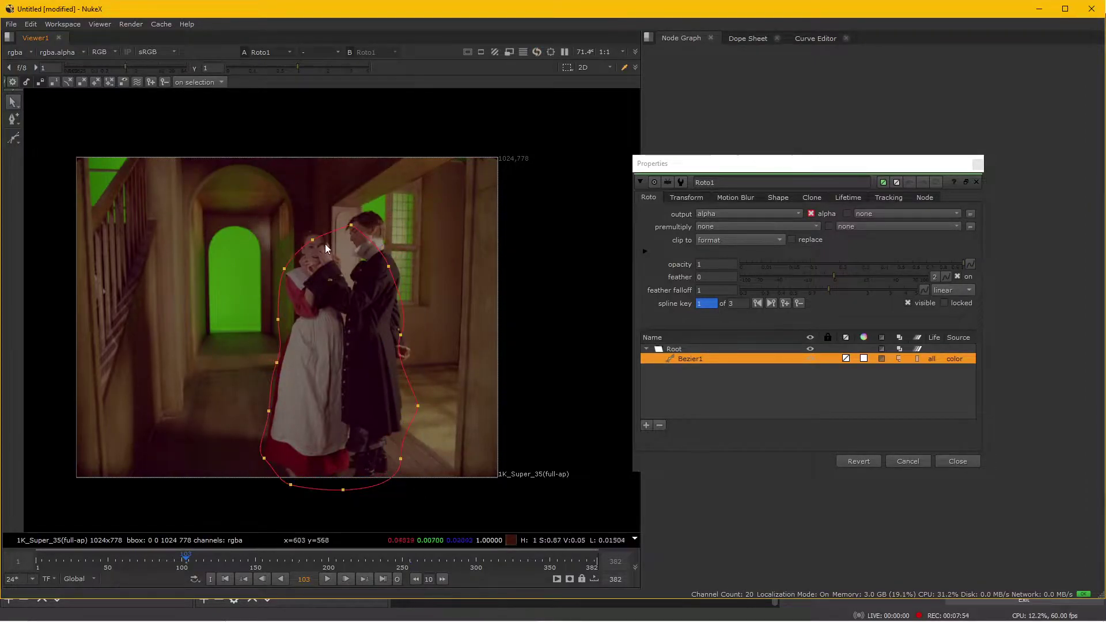
# - Refine individual points of the roto shape around the couple's heads, the man's back and their feet at frame 103
pyautogui.moveTo(314, 235); pyautogui.dragTo(378, 203)
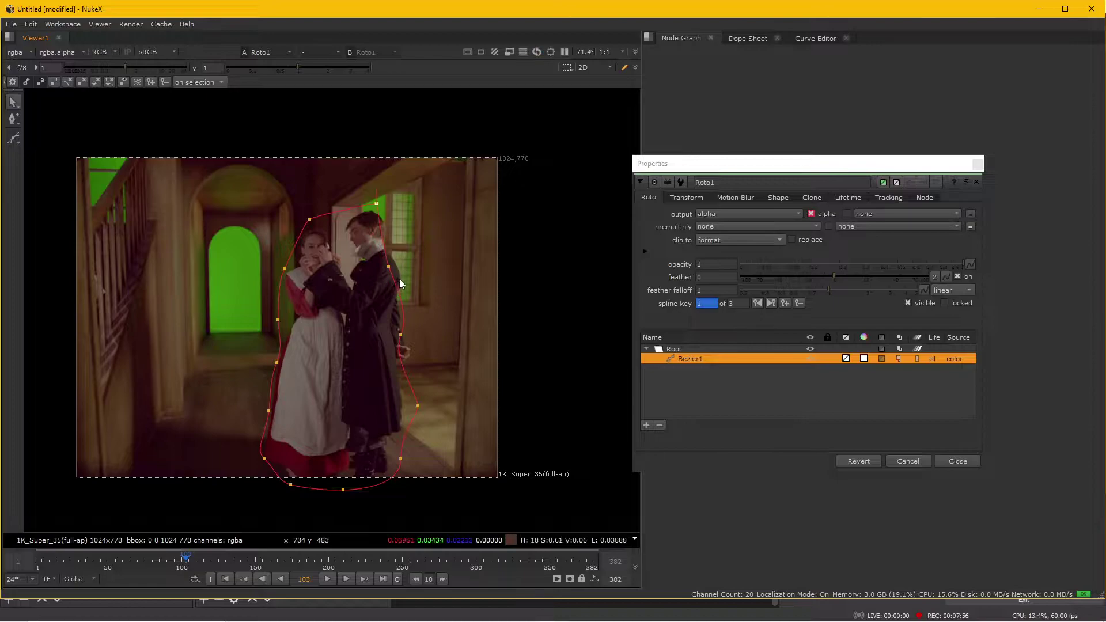
pyautogui.moveTo(390, 266); pyautogui.dragTo(404, 258)
pyautogui.moveTo(399, 334); pyautogui.dragTo(413, 359)
pyautogui.moveTo(400, 459); pyautogui.dragTo(398, 471)
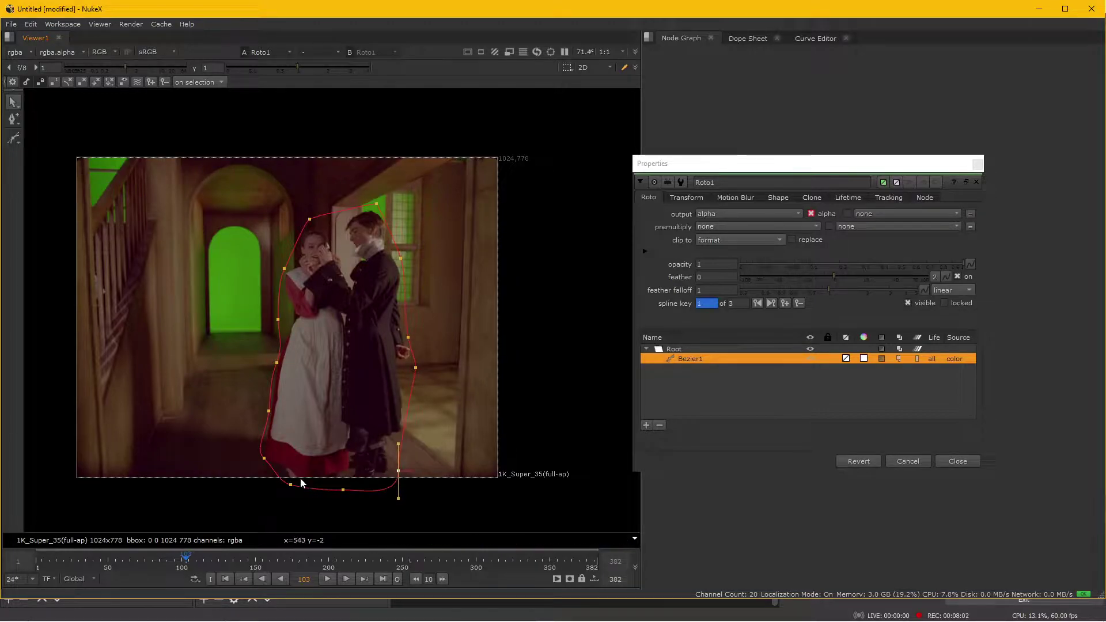
pyautogui.moveTo(264, 459); pyautogui.dragTo(265, 466)
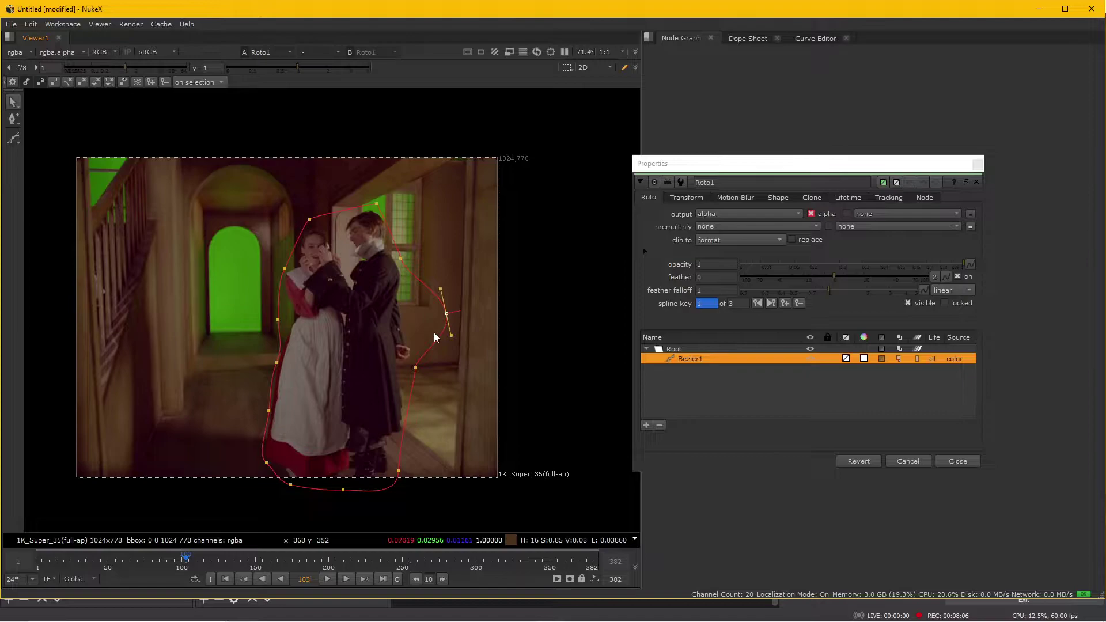
# - Reposition the roto points above the man's head and along his back at frame 103 so the outline hugs him closely
pyautogui.click(400, 259)
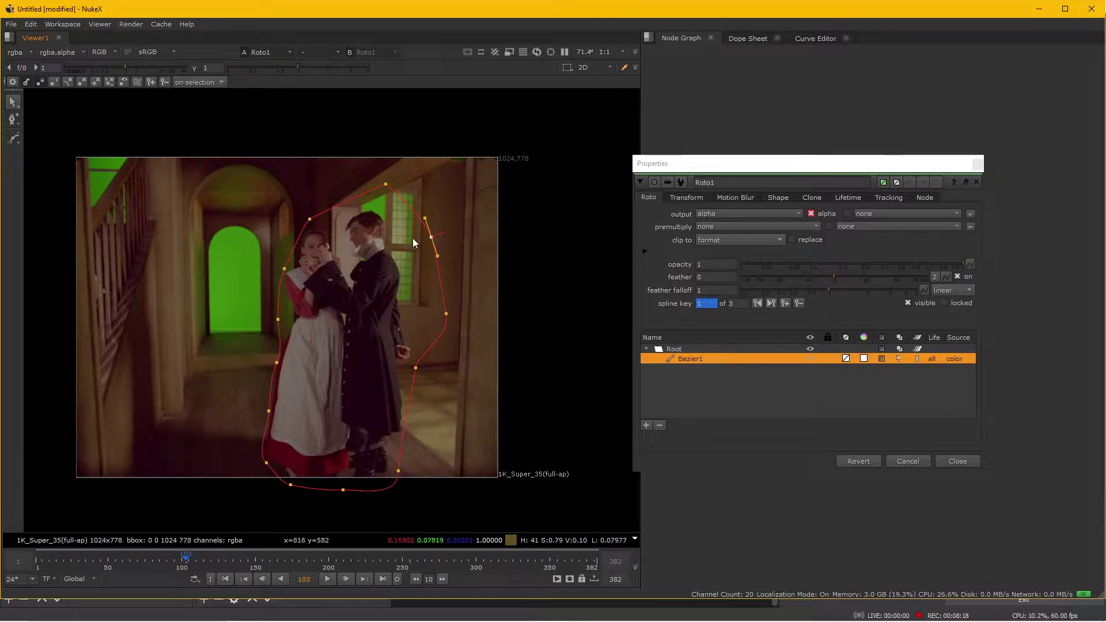
pyautogui.moveTo(385, 190)
pyautogui.mouseDown()
pyautogui.moveTo(372, 185)
pyautogui.moveTo(380, 179)
pyautogui.mouseUp()
pyautogui.moveTo(431, 236); pyautogui.dragTo(436, 236)
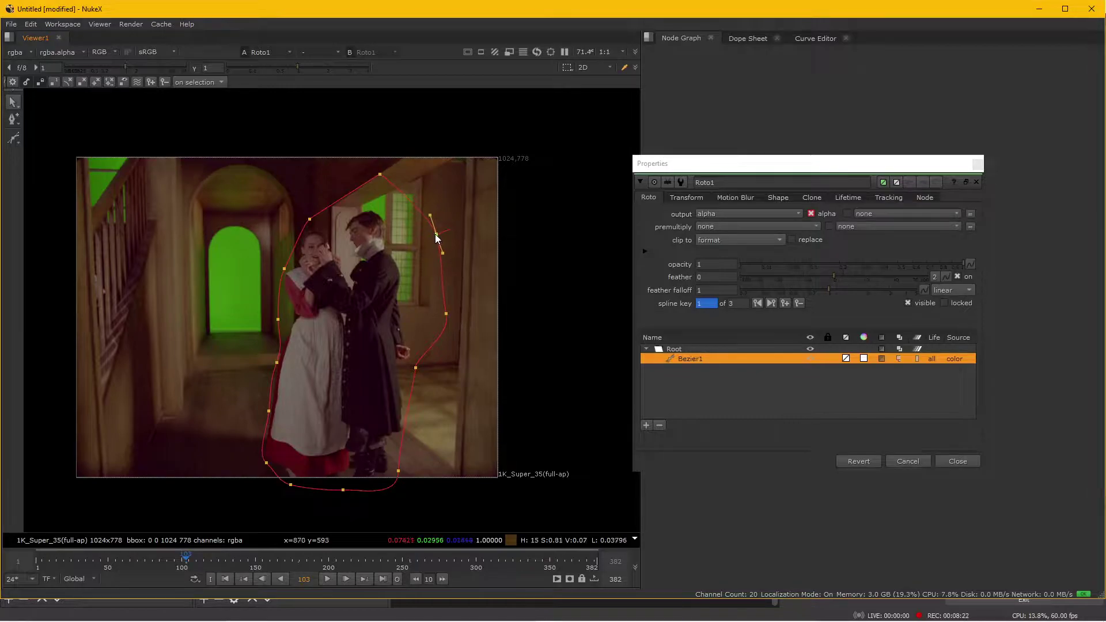
pyautogui.moveTo(382, 175); pyautogui.dragTo(370, 205)
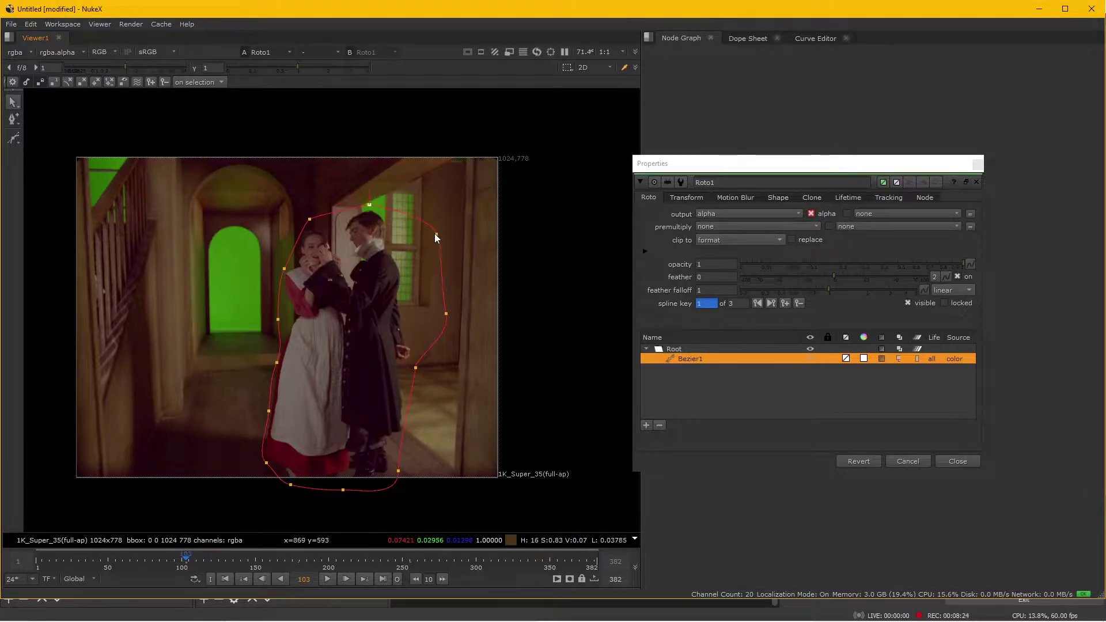
pyautogui.moveTo(432, 315); pyautogui.dragTo(409, 319)
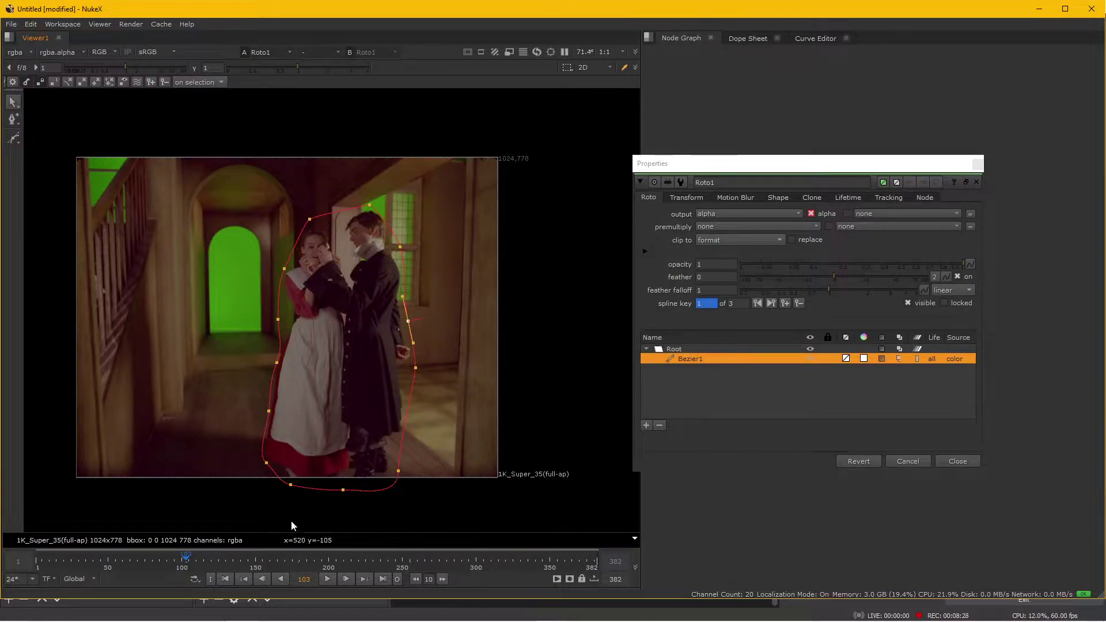
# - At frame 48, pull the roto points outward around the woman's cap, back and red skirt to enclose her
pyautogui.moveTo(184, 560); pyautogui.dragTo(105, 560)
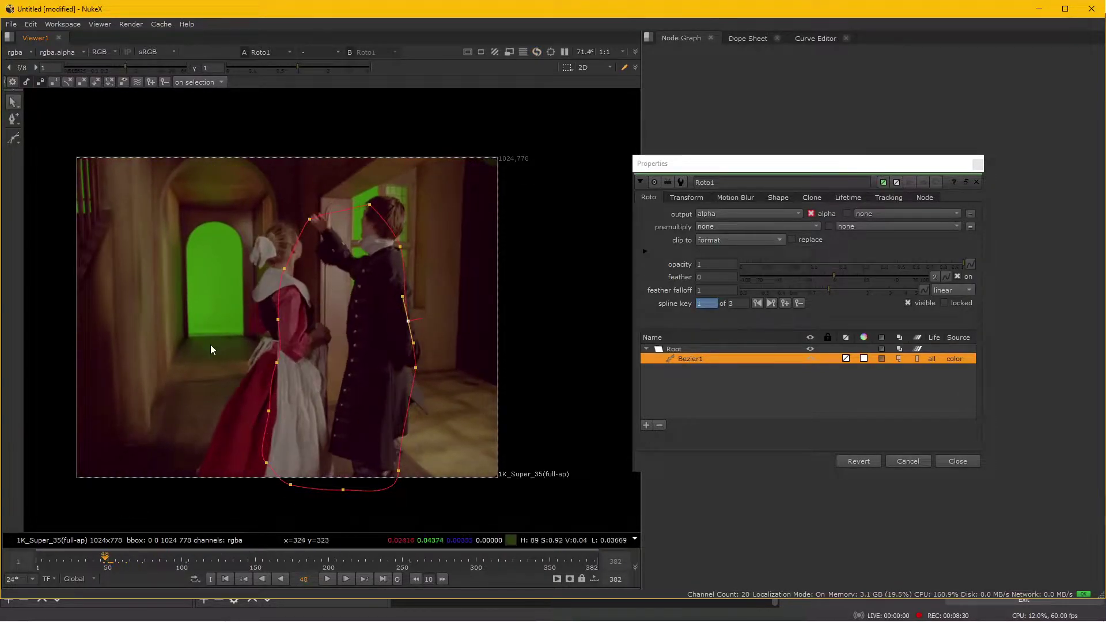
pyautogui.moveTo(278, 319); pyautogui.dragTo(242, 316)
pyautogui.moveTo(276, 361); pyautogui.dragTo(241, 364)
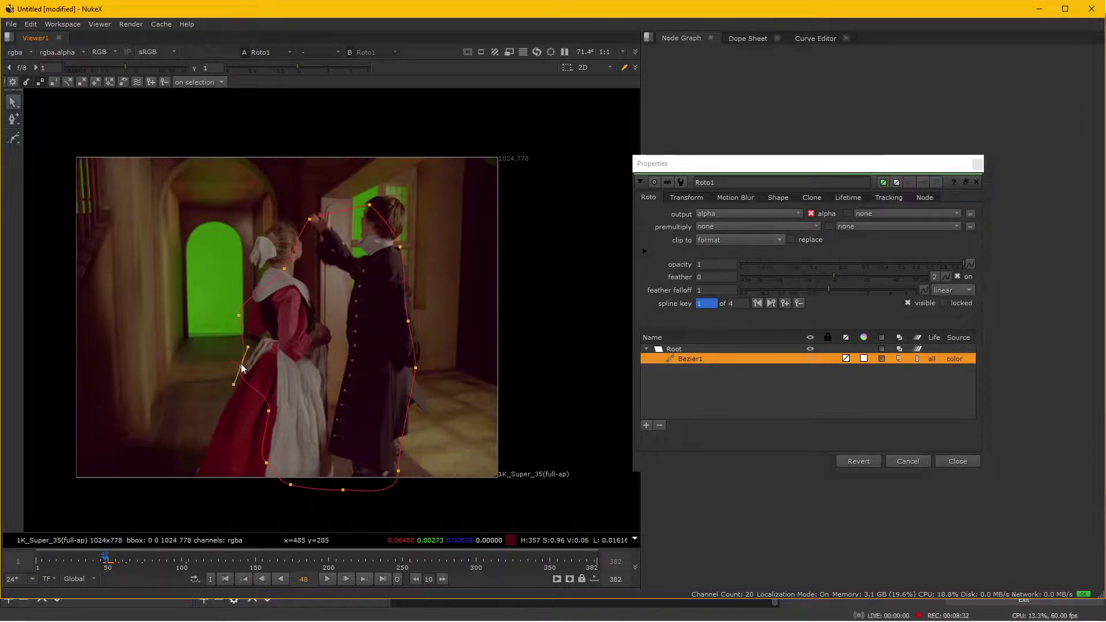
pyautogui.moveTo(264, 463); pyautogui.dragTo(188, 486)
pyautogui.click(281, 266)
pyautogui.moveTo(281, 267); pyautogui.dragTo(245, 236)
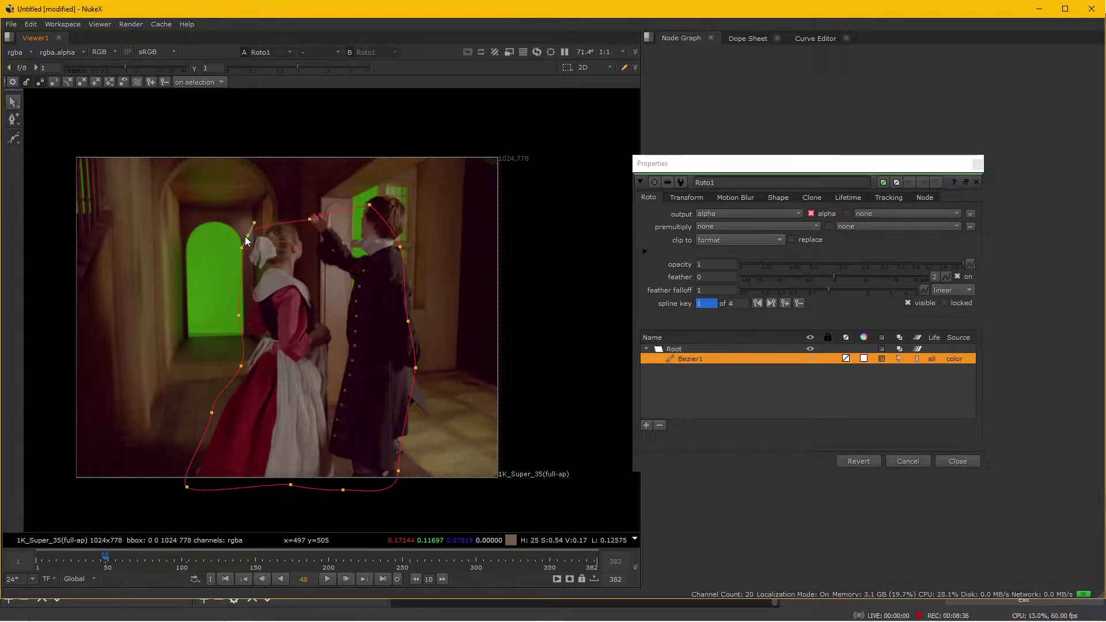
# - Move the roto points above the man's head and down his back outward at frame 48 to enclose him
pyautogui.moveTo(369, 205); pyautogui.dragTo(387, 186)
pyautogui.moveTo(400, 246); pyautogui.dragTo(416, 240)
pyautogui.moveTo(407, 322); pyautogui.dragTo(419, 314)
pyautogui.moveTo(415, 368); pyautogui.dragTo(426, 362)
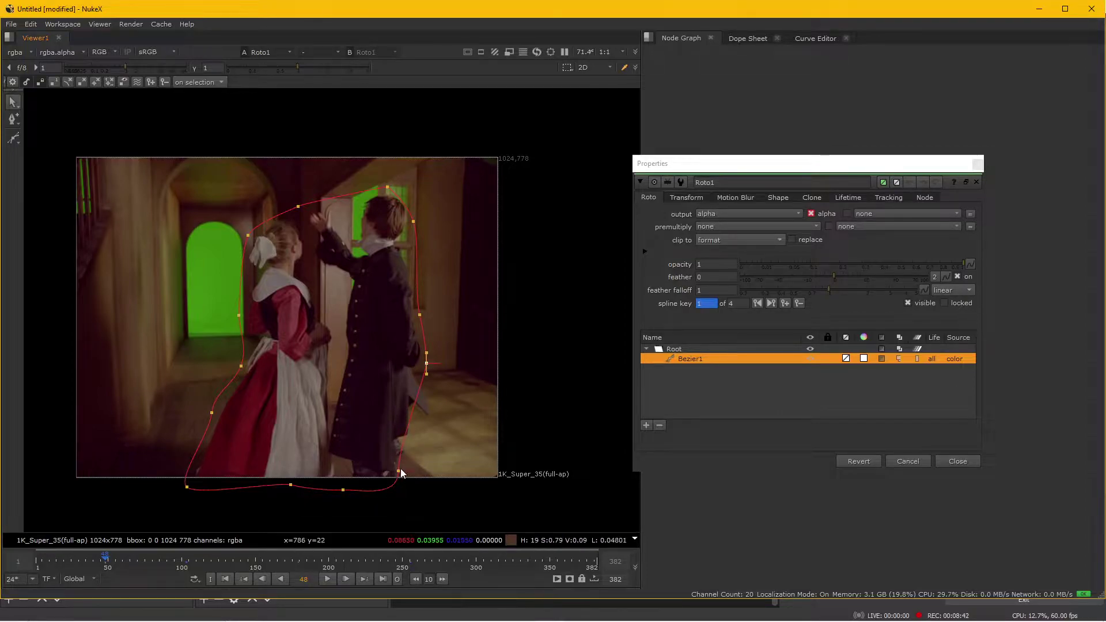
# - Open the recent comp Track_intermediate.nk and bring its node graph into view
pyautogui.click(13, 25)
pyautogui.moveTo(44, 62)
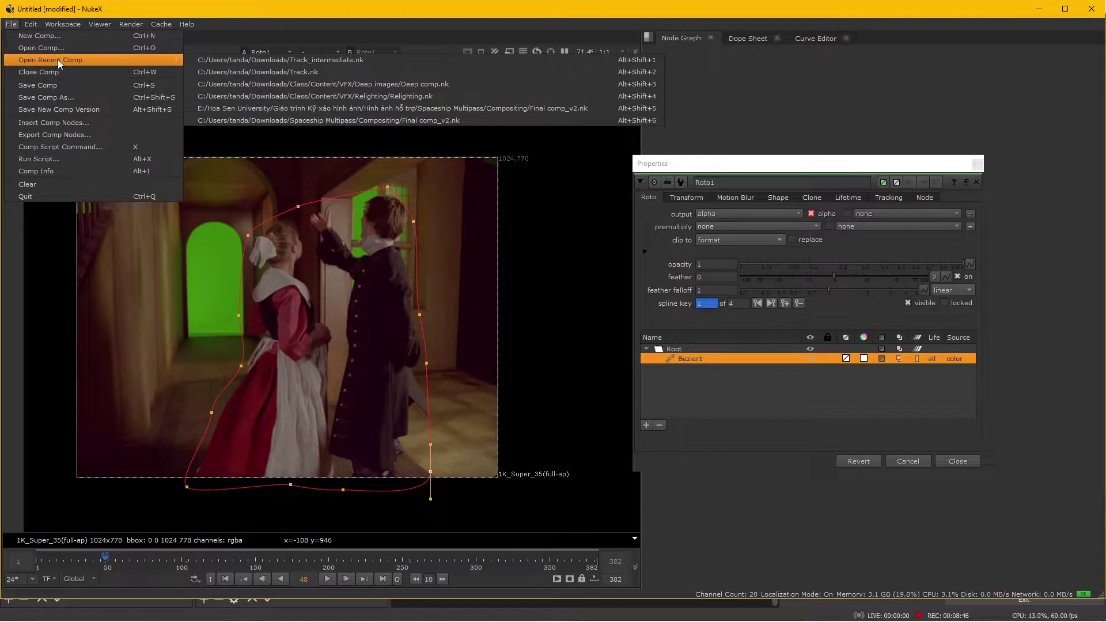
pyautogui.click(279, 61)
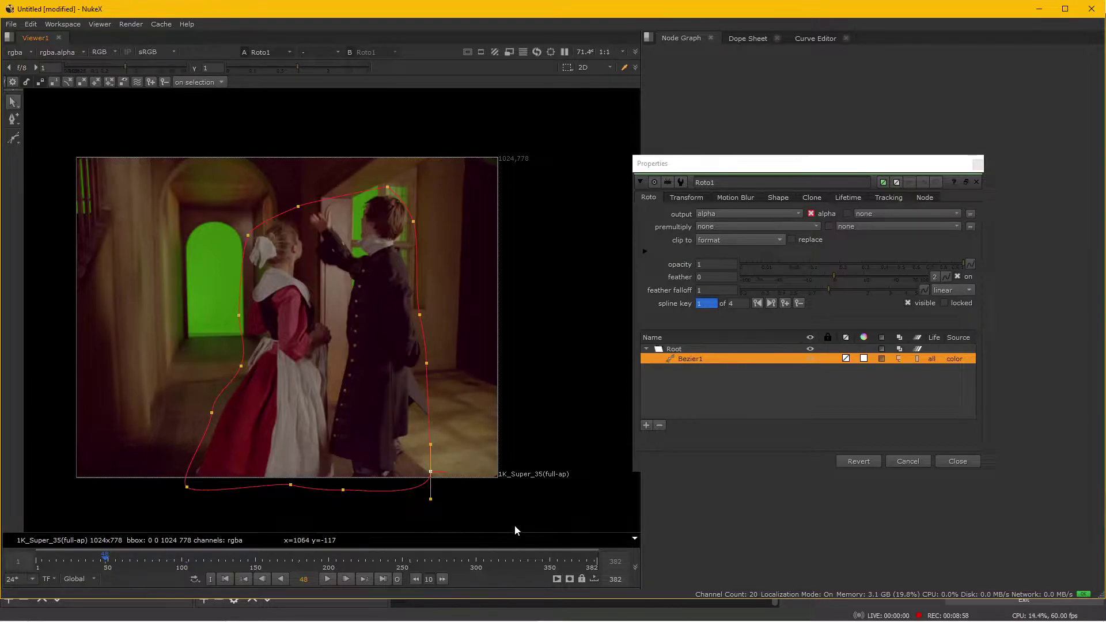
pyautogui.click(522, 610)
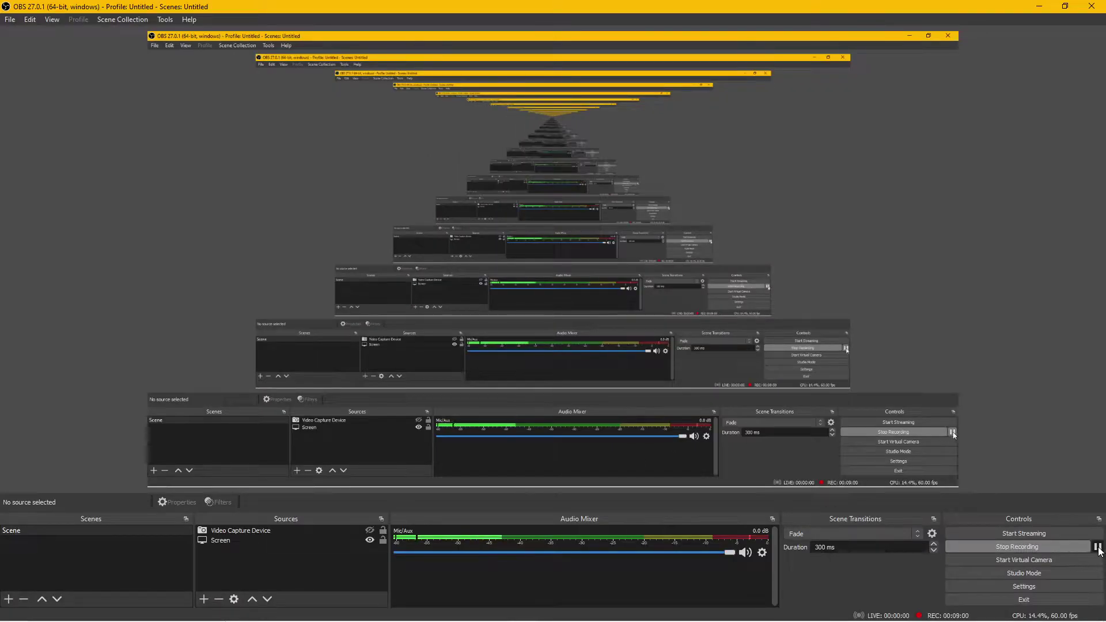
pyautogui.click(500, 610)
pyautogui.click(804, 292)
pyautogui.scroll(1, 803, 292)
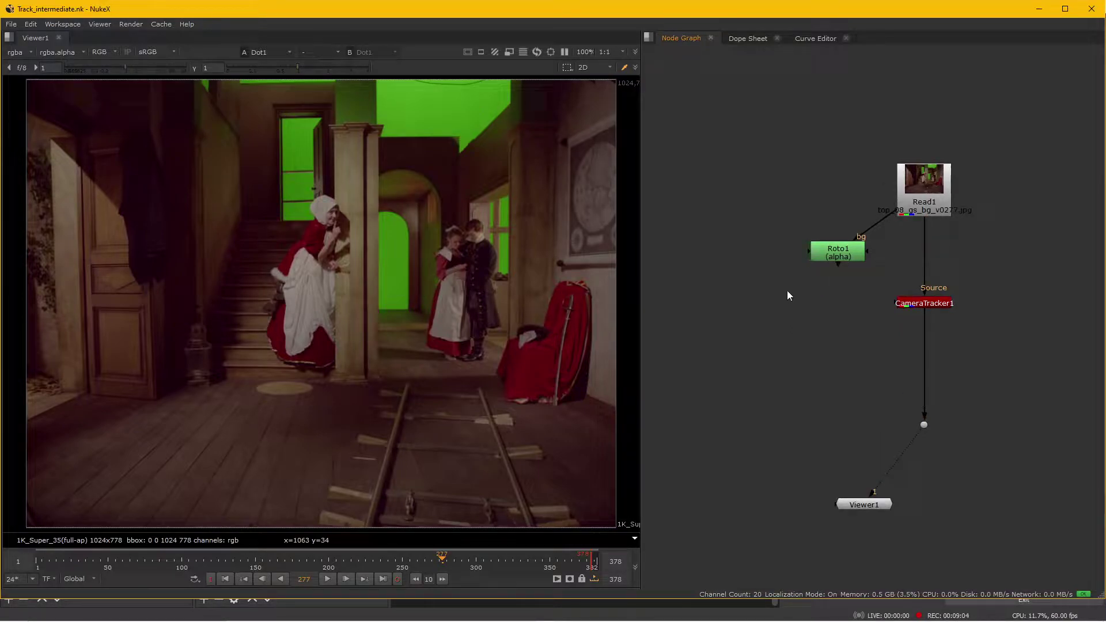
# - Move the Roto1 node slightly away from the main branch and open its properties clear of the image
pyautogui.click(841, 247)
pyautogui.moveTo(841, 247); pyautogui.dragTo(821, 253)
pyautogui.doubleClick(822, 253)
pyautogui.moveTo(559, 148); pyautogui.dragTo(769, 152)
# - Examine how the two Roto1 shapes follow the couple and the maid across the sequence, then uncover the node graph
pyautogui.click(101, 558)
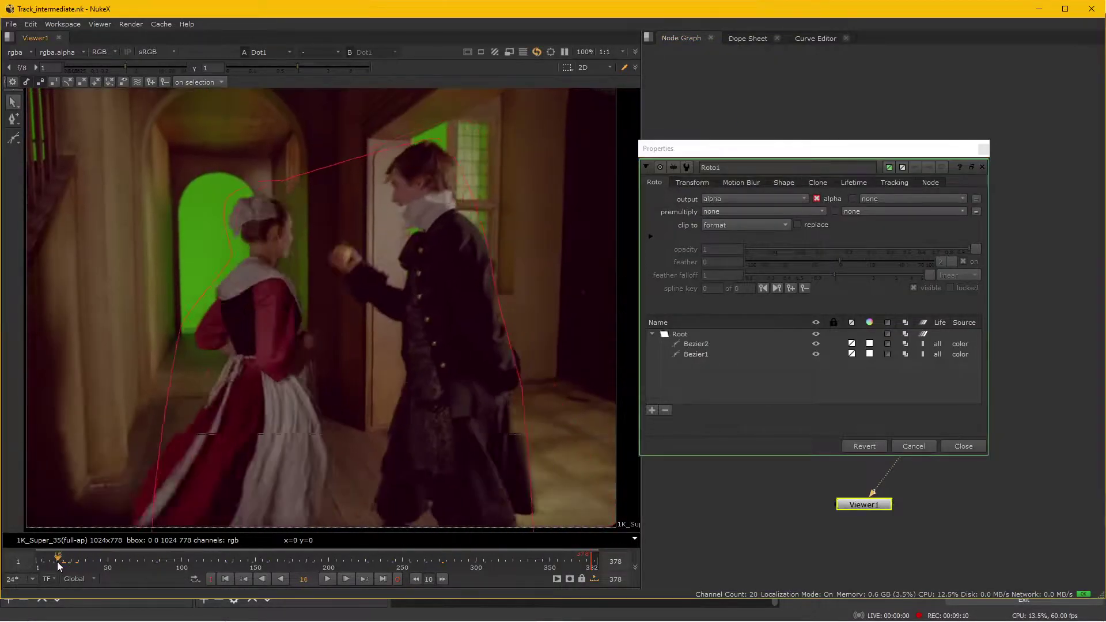
pyautogui.moveTo(105, 573); pyautogui.dragTo(392, 567)
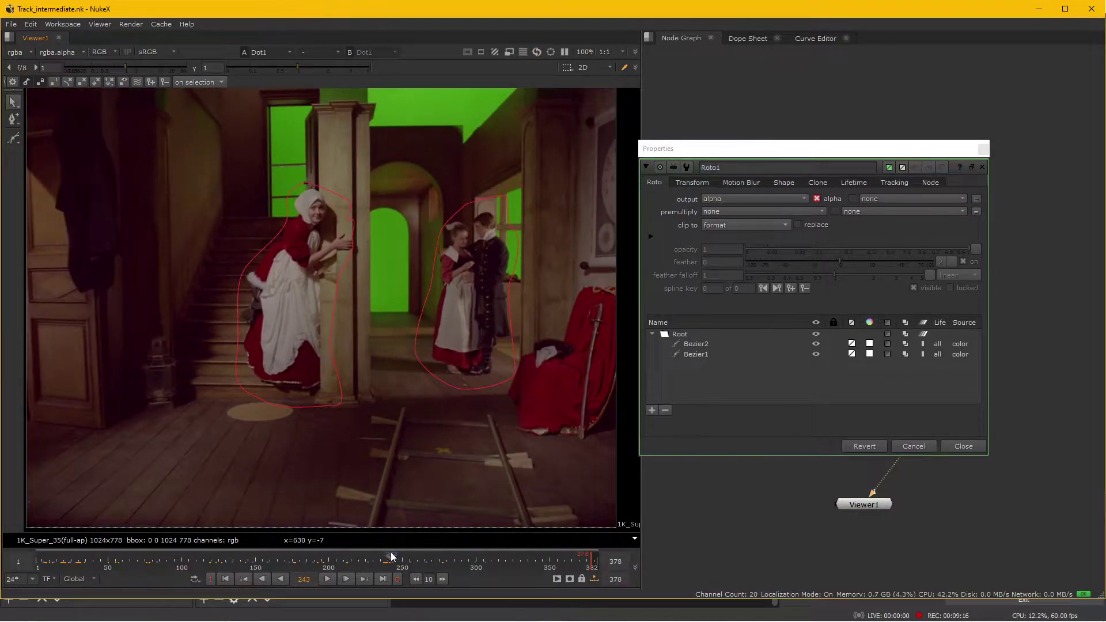
pyautogui.press('Right')
pyautogui.press('Right')
pyautogui.press('Right')
pyautogui.press('Right')
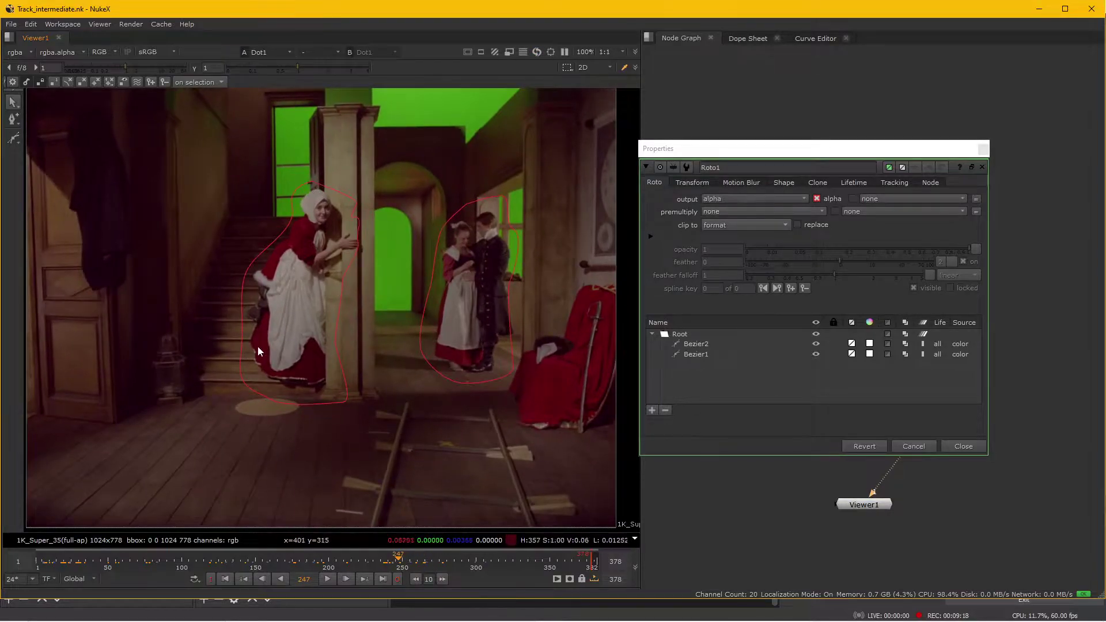
pyautogui.moveTo(416, 554); pyautogui.dragTo(351, 532)
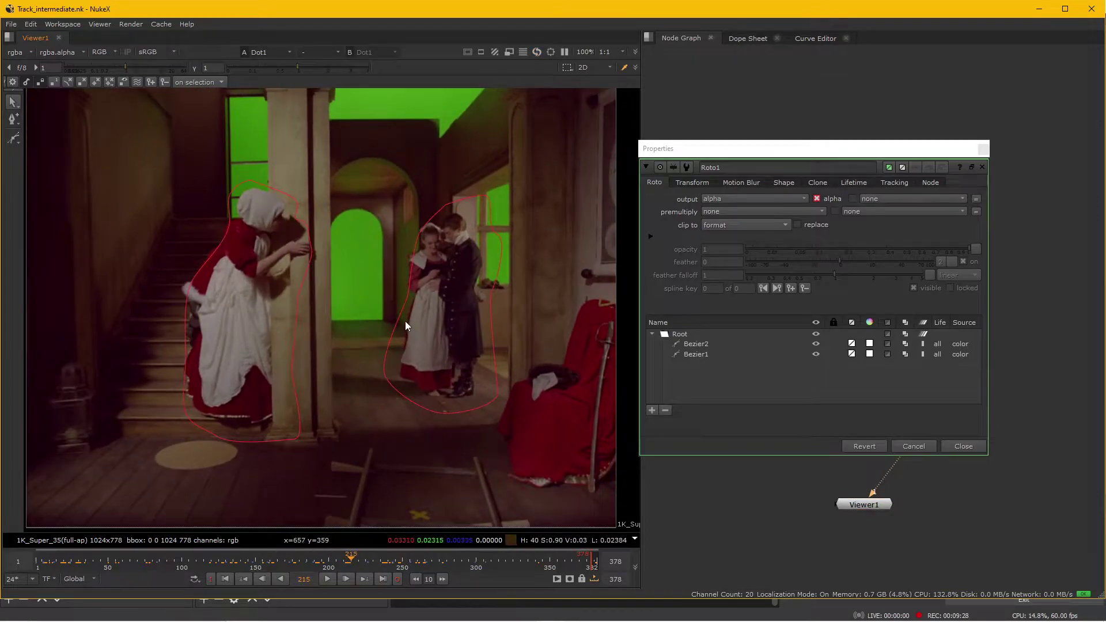
pyautogui.moveTo(850, 154); pyautogui.dragTo(831, 444)
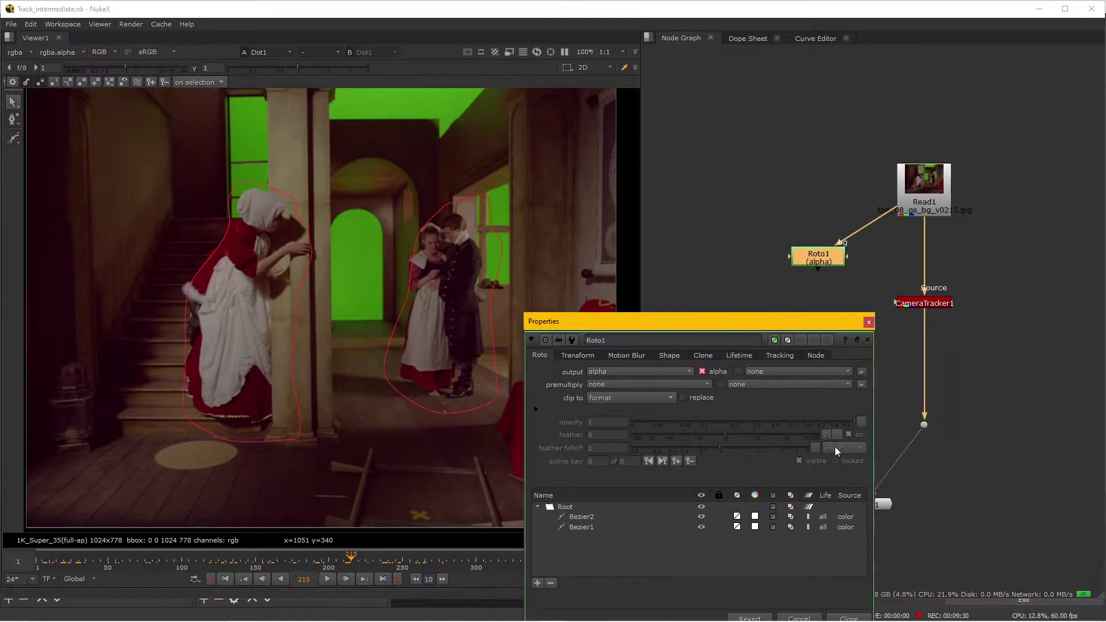
# - Close the Roto1 properties and examine Roto1's alpha matte across the sequence in the viewer
pyautogui.click(869, 321)
pyautogui.press('1')
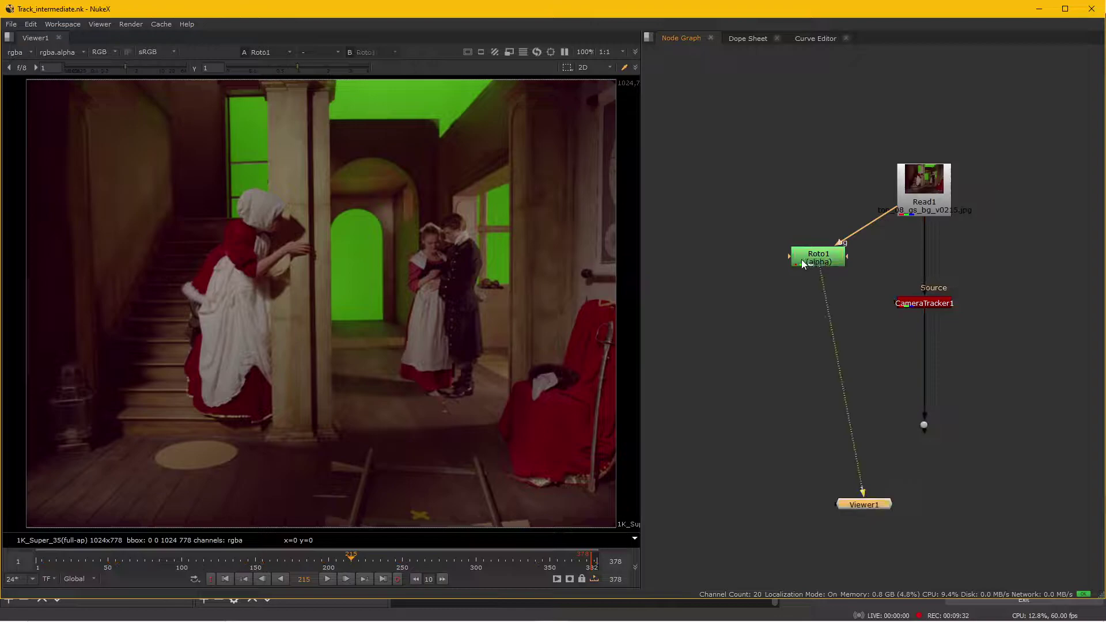
pyautogui.press('a')
pyautogui.moveTo(143, 561); pyautogui.dragTo(281, 557)
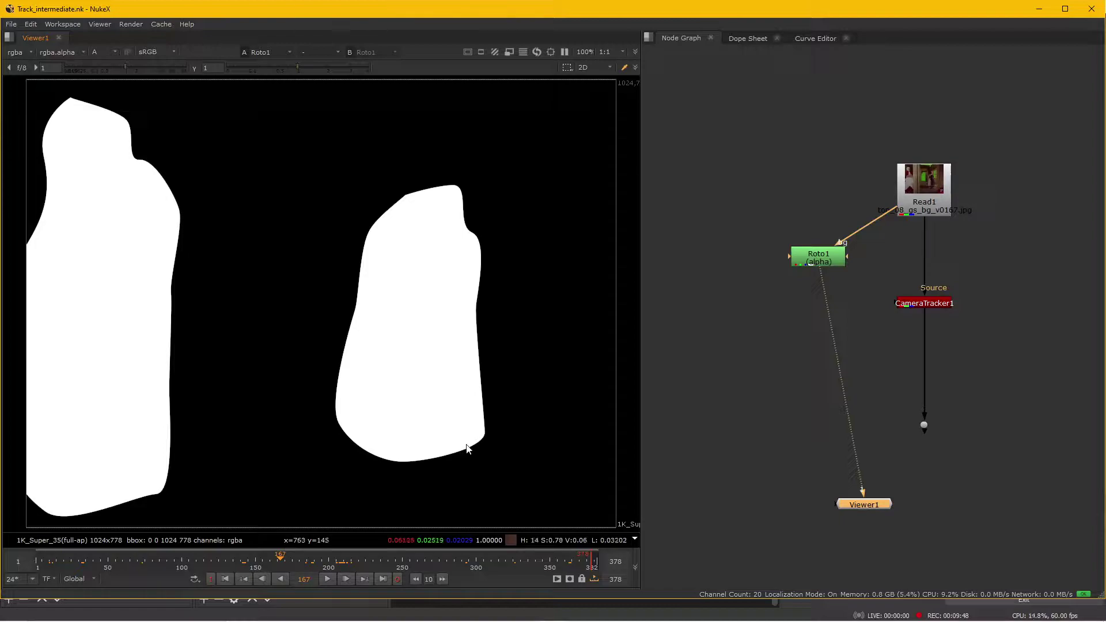
pyautogui.press('a')
# - Delete the dot below CameraTracker1, and view the tracker's output with its properties open
pyautogui.click(807, 363)
pyautogui.scroll(1, 840, 371)
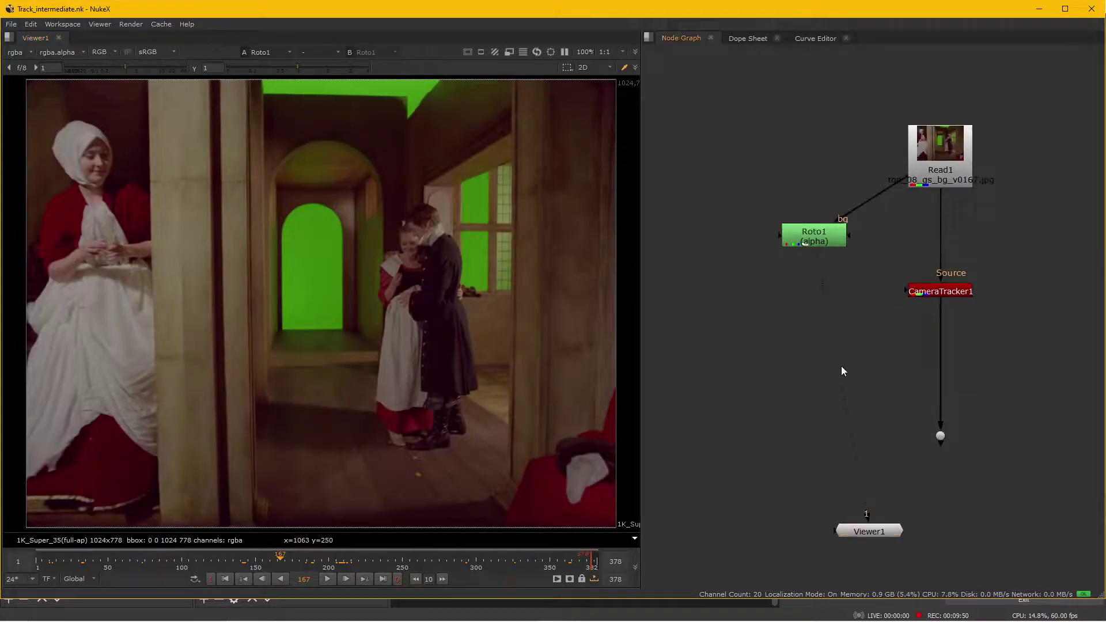
pyautogui.click(940, 436)
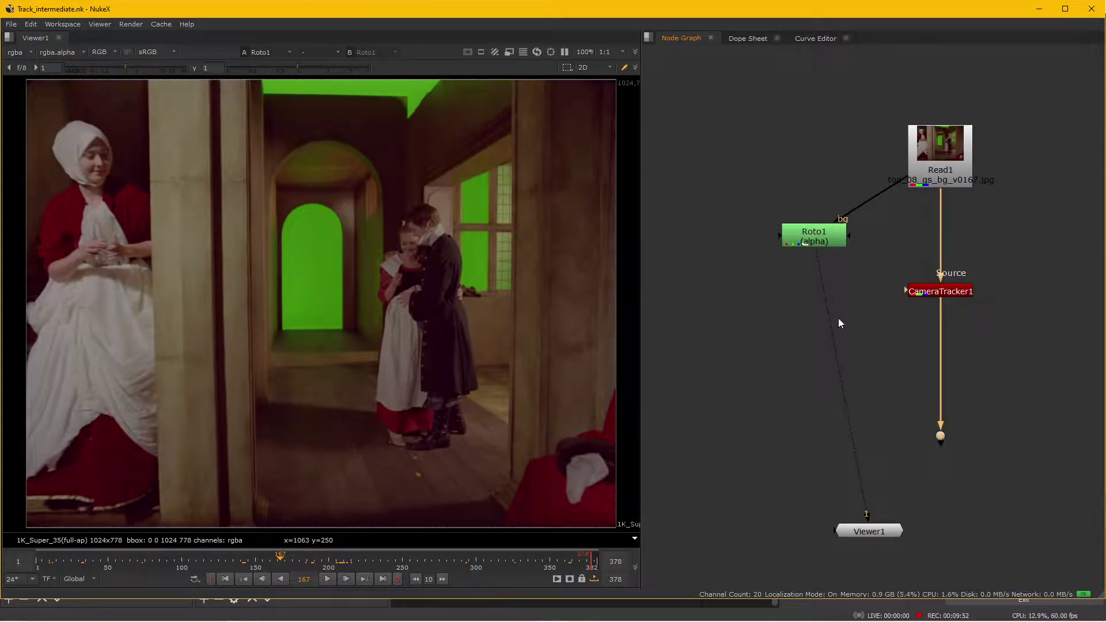
pyautogui.press('Delete')
pyautogui.press('1')
pyautogui.doubleClick(941, 291)
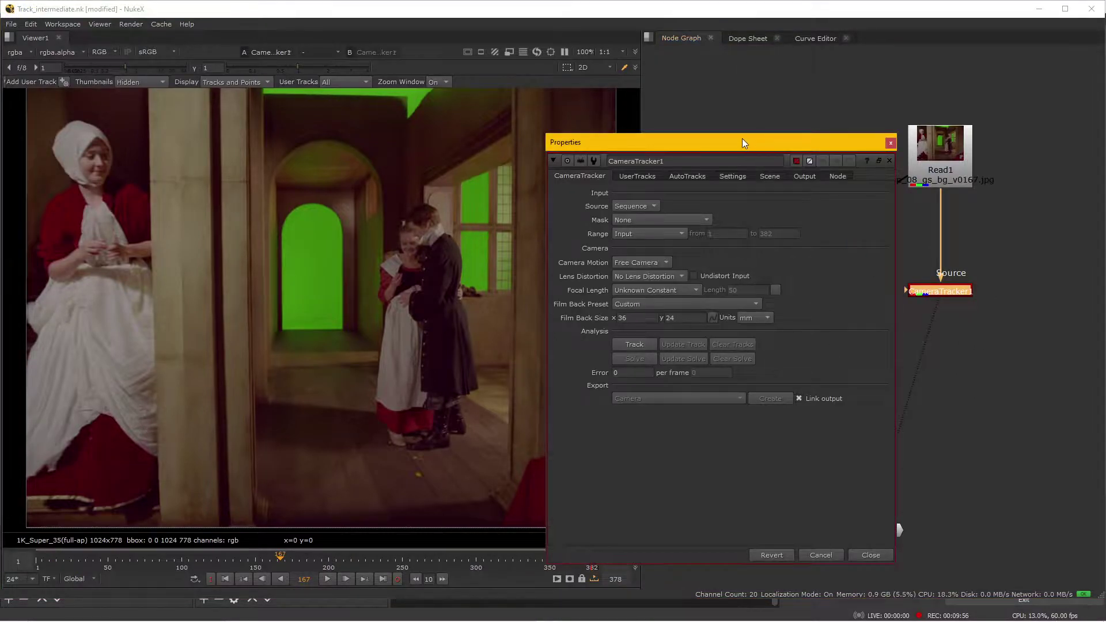
# - Uncover the node graph and connect the Mask input of CameraTracker1 to Roto1
pyautogui.moveTo(743, 142); pyautogui.dragTo(668, 431)
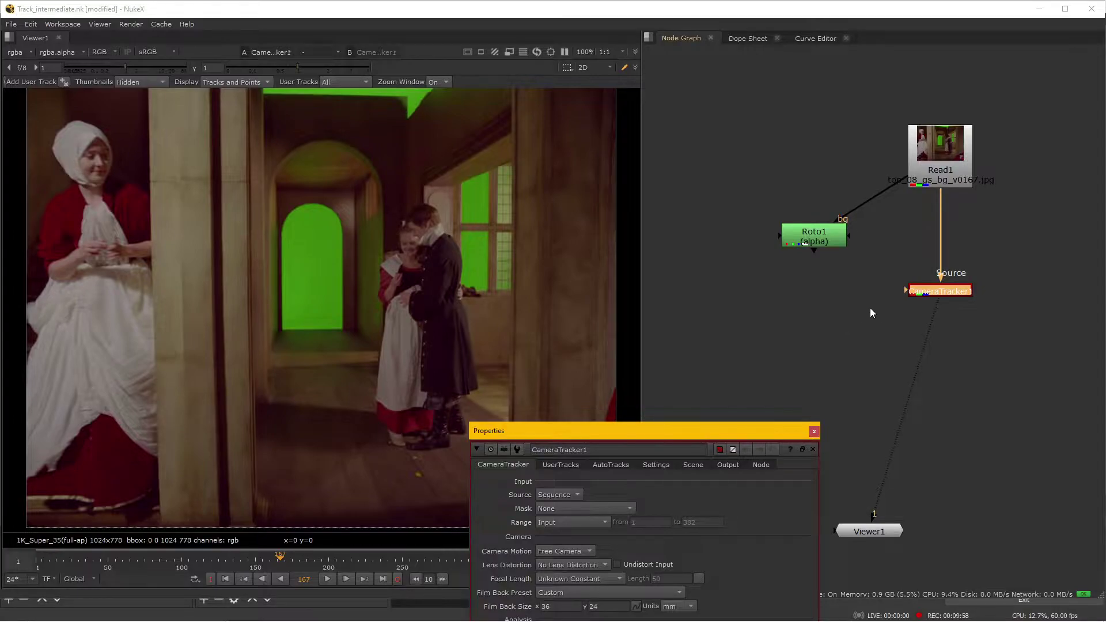
pyautogui.press('f')
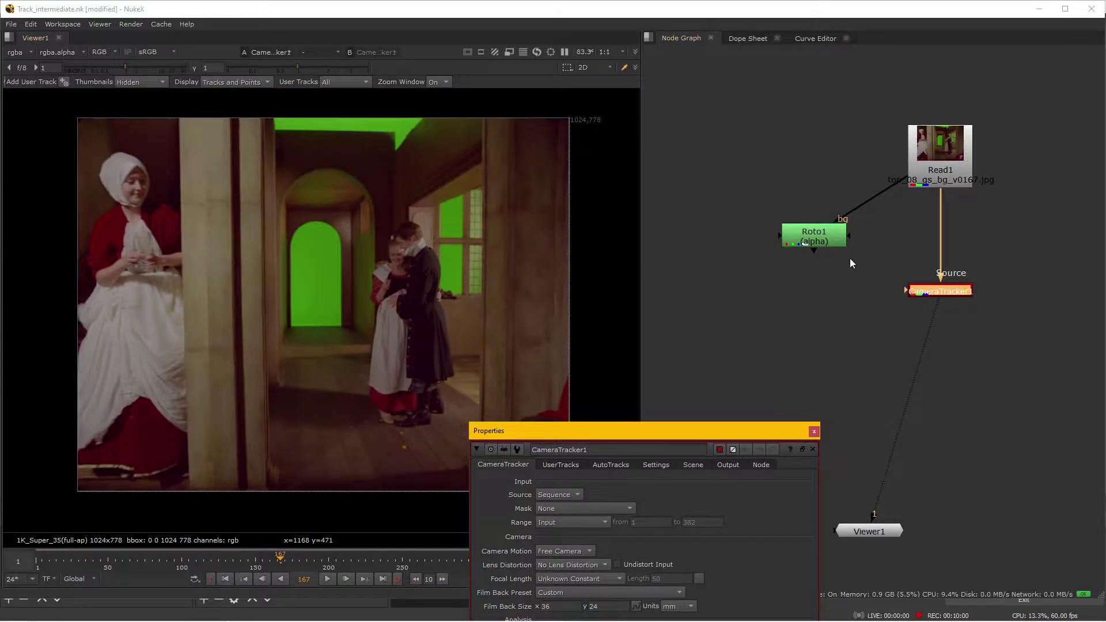
pyautogui.scroll(2, 831, 265)
pyautogui.moveTo(919, 299); pyautogui.dragTo(817, 233)
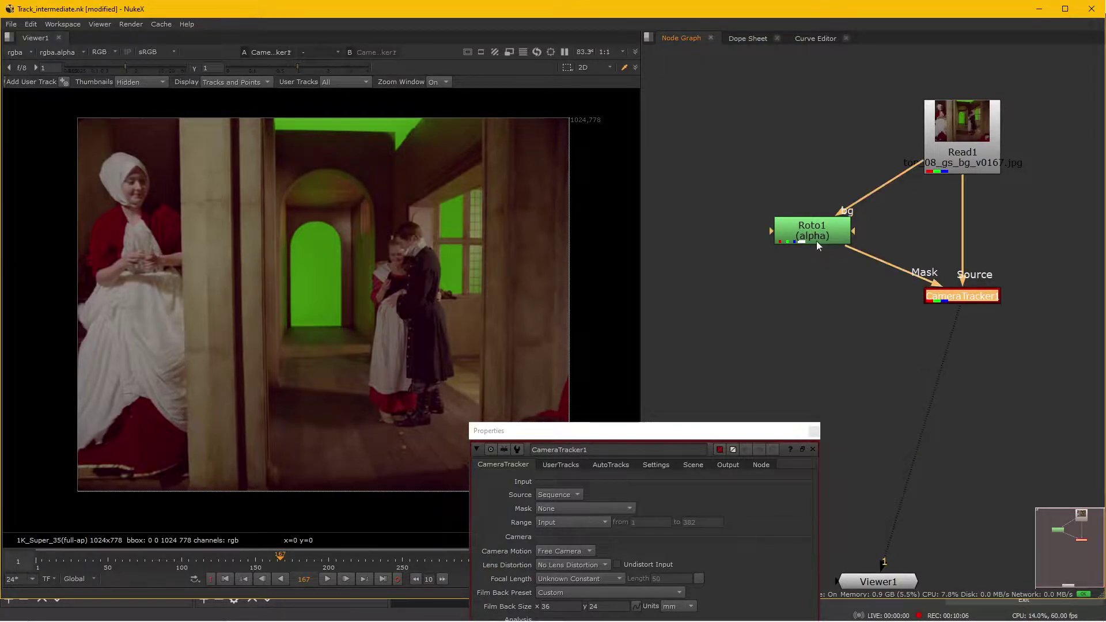
# - Set the Mask option of CameraTracker1 to Mask Alpha
pyautogui.moveTo(735, 435); pyautogui.dragTo(791, 131)
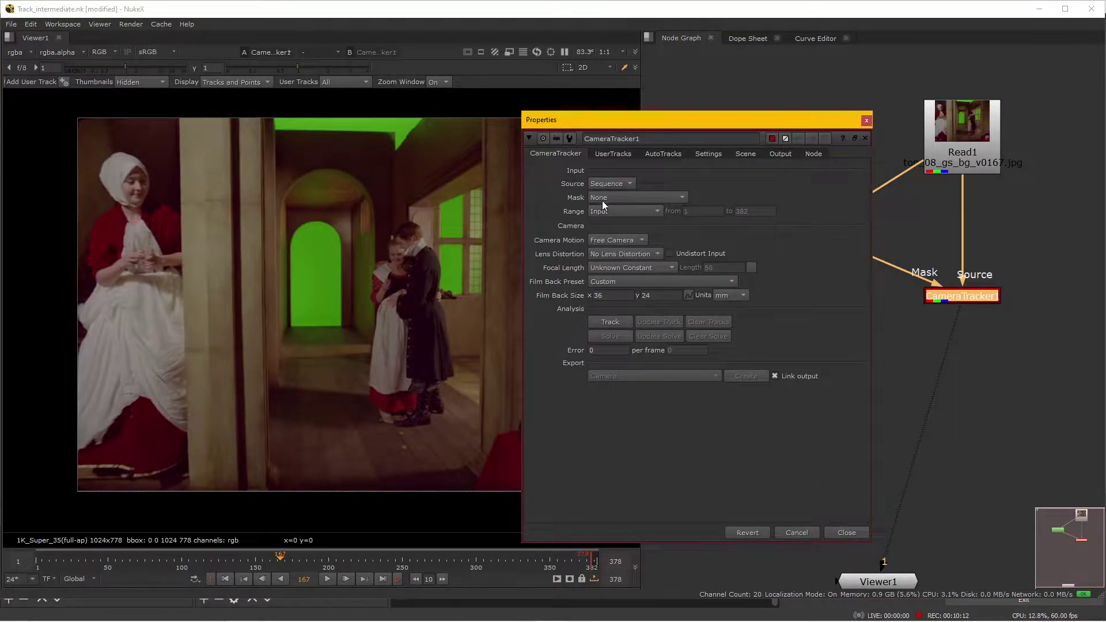
pyautogui.click(618, 198)
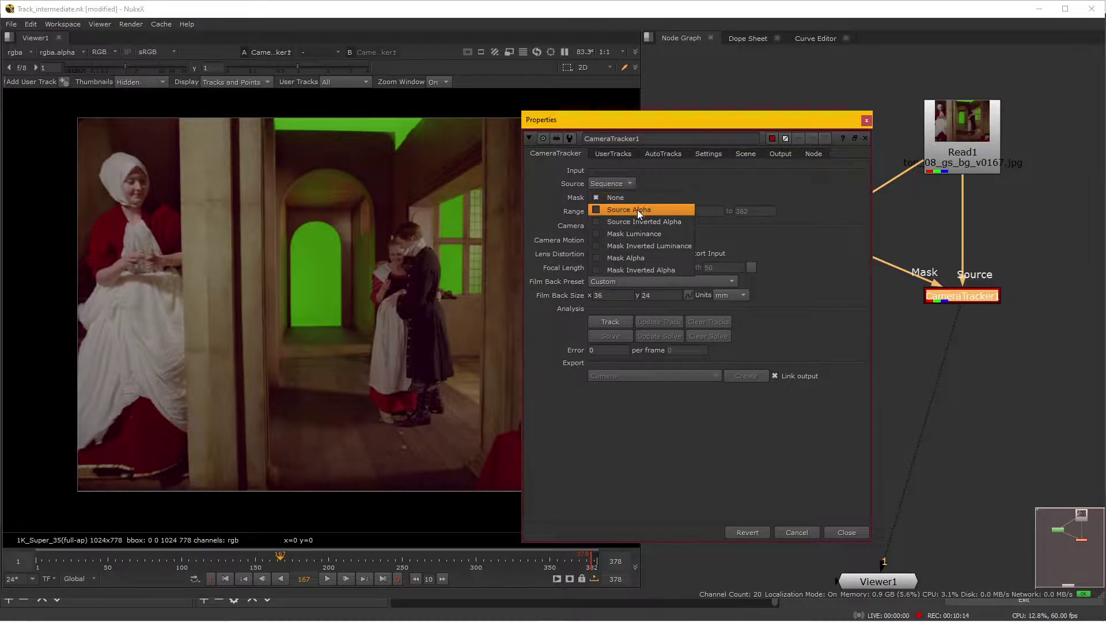
pyautogui.click(626, 258)
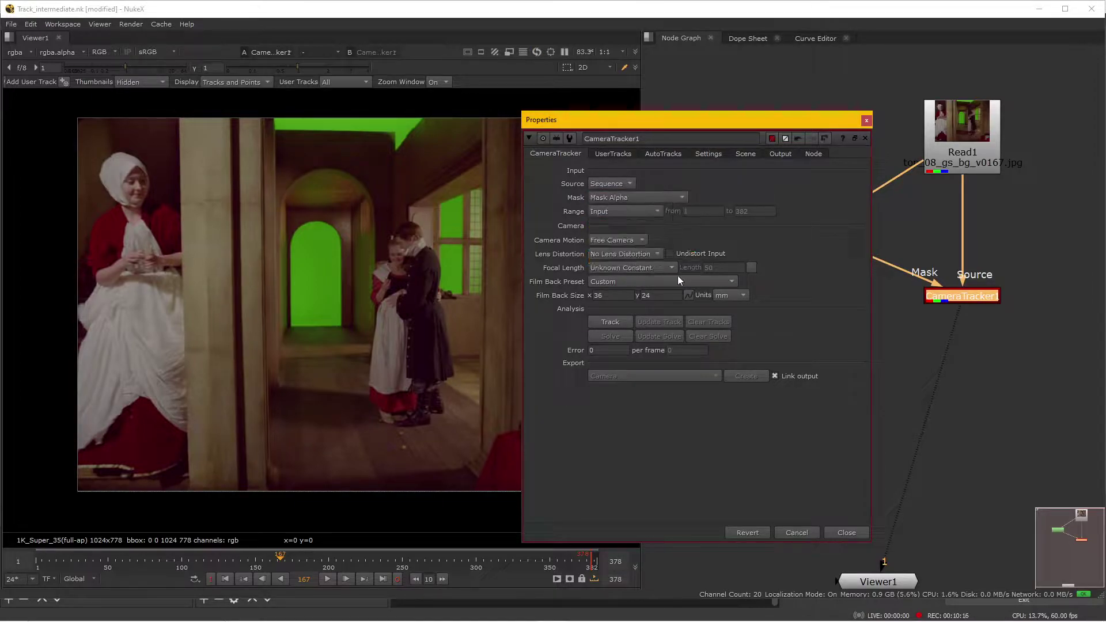
# - Move the Roto1 node up level with Read1 and place the CameraTracker1 properties clear of the image
pyautogui.moveTo(728, 130); pyautogui.dragTo(665, 364)
pyautogui.moveTo(810, 245); pyautogui.dragTo(787, 134)
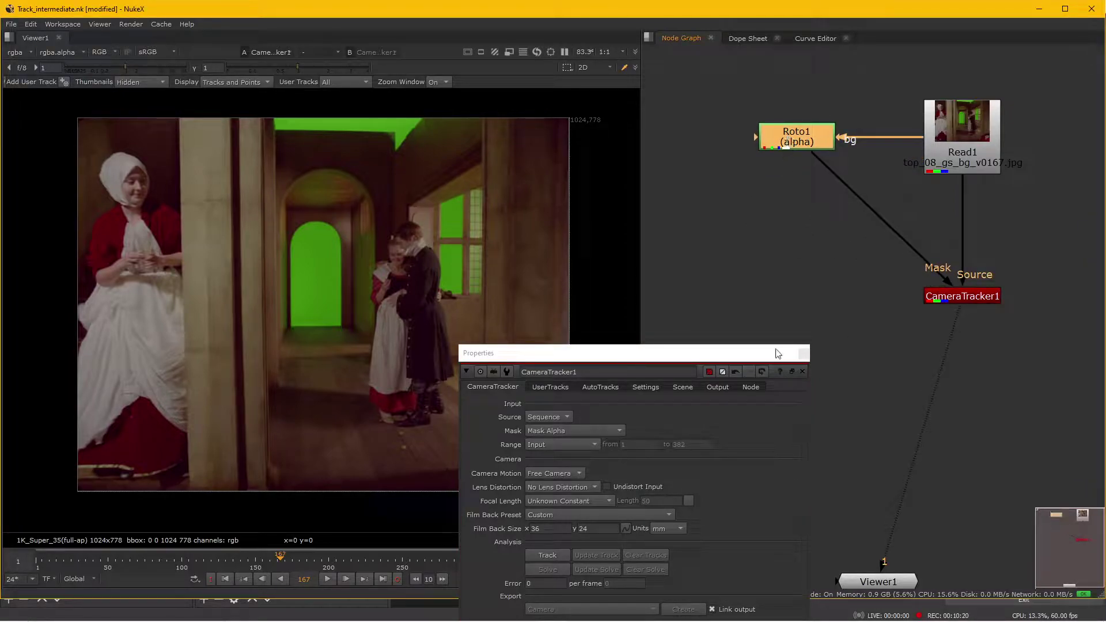
pyautogui.moveTo(669, 363); pyautogui.dragTo(721, 135)
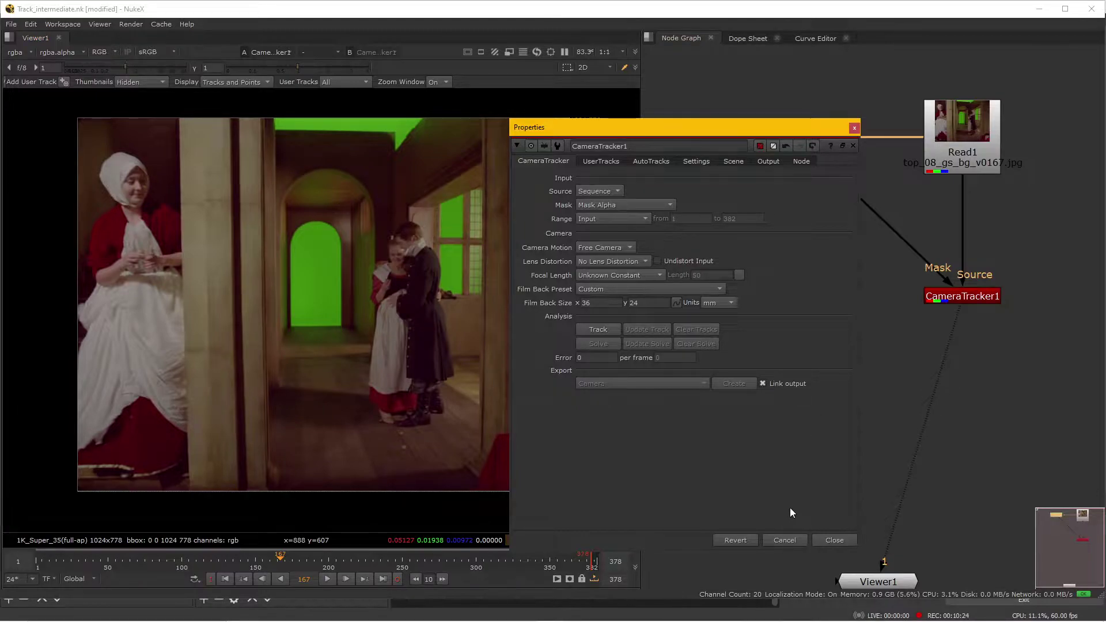
pyautogui.moveTo(611, 128); pyautogui.dragTo(776, 116)
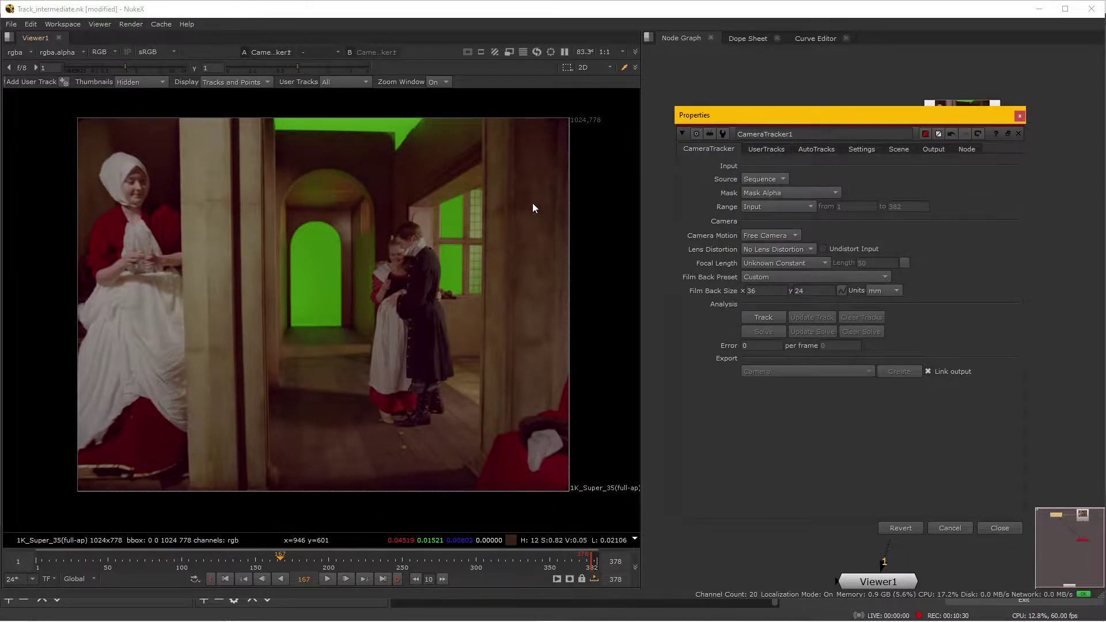
# - Run a trial track with the mask, cancel it partway and clear the resulting tracks
pyautogui.click(763, 317)
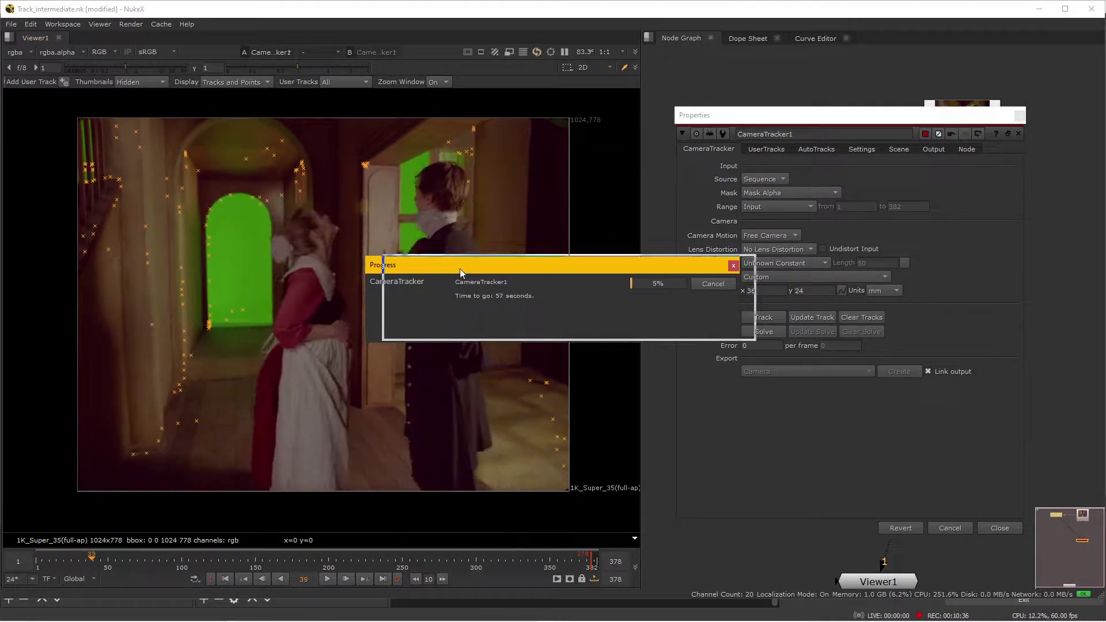
pyautogui.moveTo(451, 273); pyautogui.dragTo(780, 334)
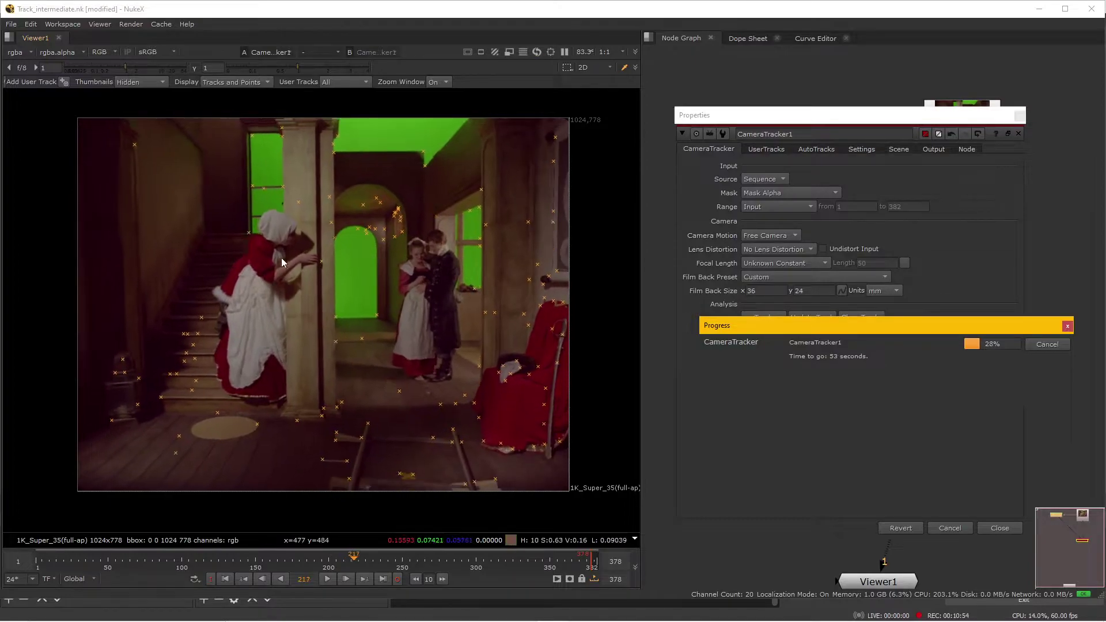
pyautogui.click(1047, 344)
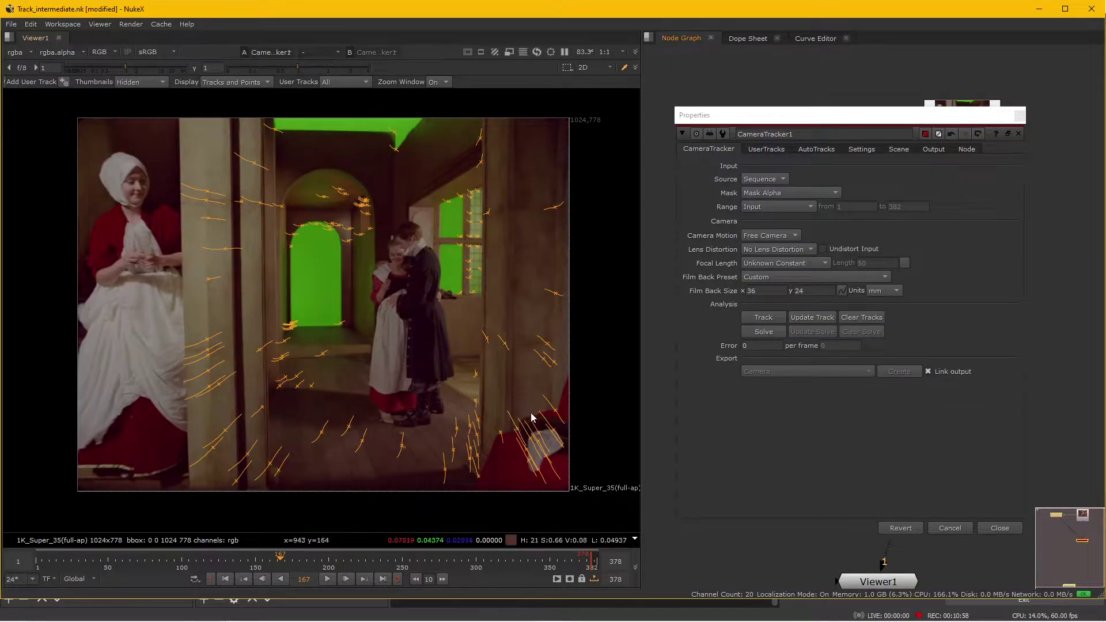
pyautogui.click(861, 318)
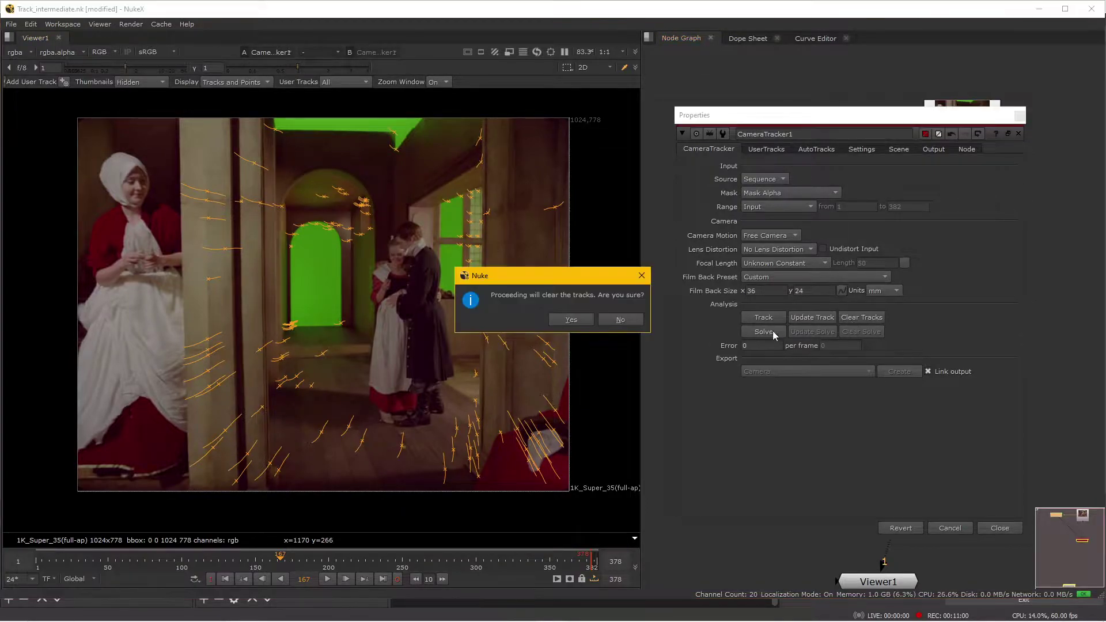
pyautogui.click(579, 324)
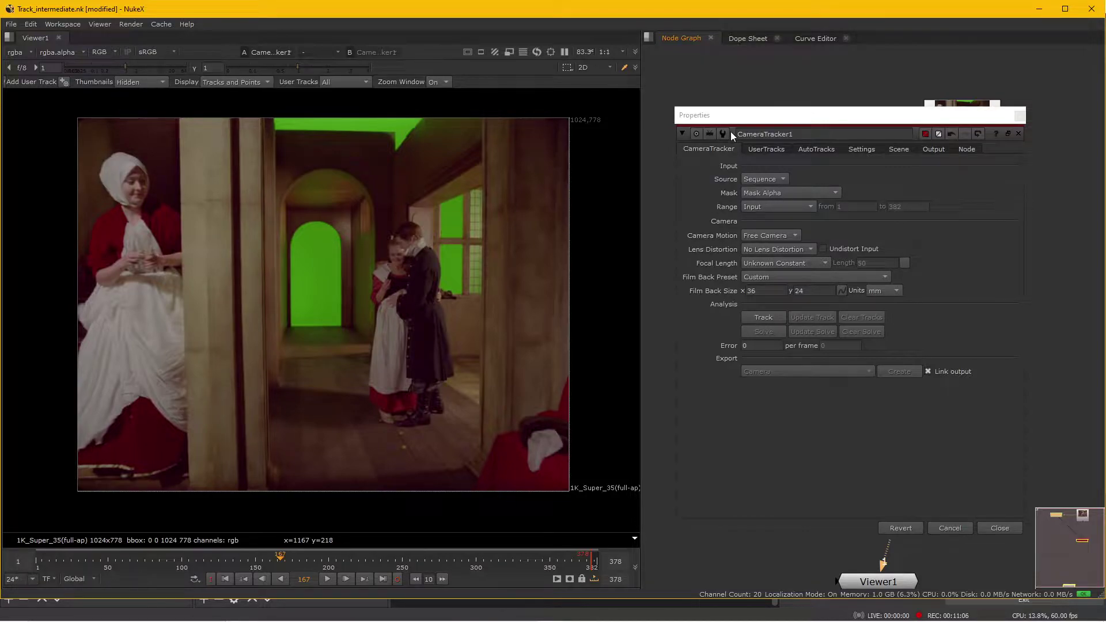
# - Set the tracking range of CameraTracker1 to Custom, from frame 50 to 100
pyautogui.moveTo(731, 117); pyautogui.dragTo(689, 124)
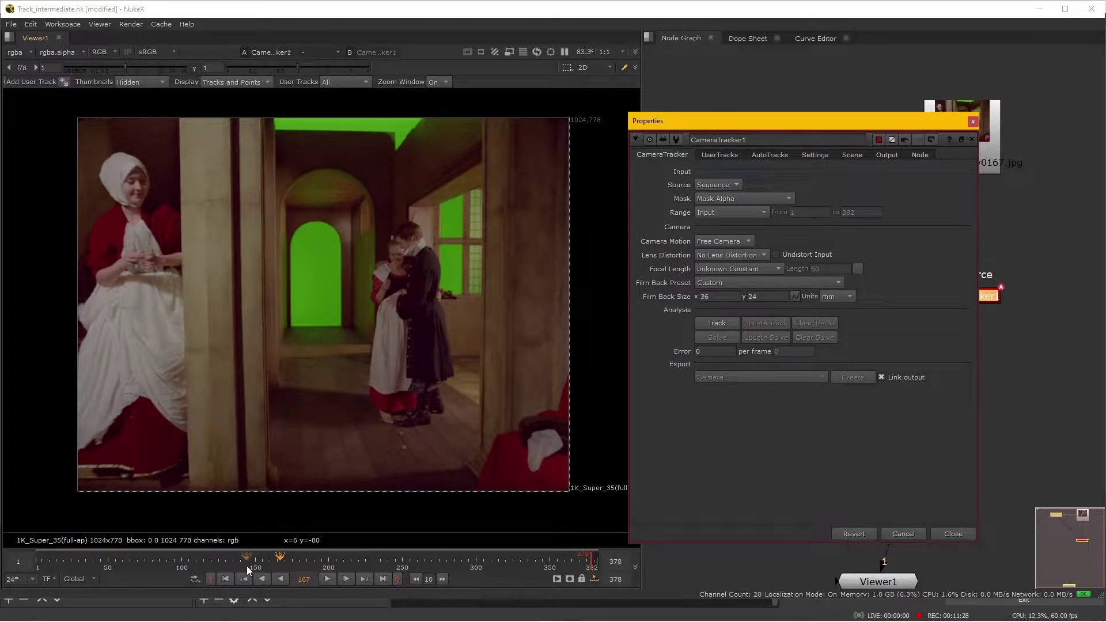
pyautogui.moveTo(44, 558); pyautogui.dragTo(281, 561)
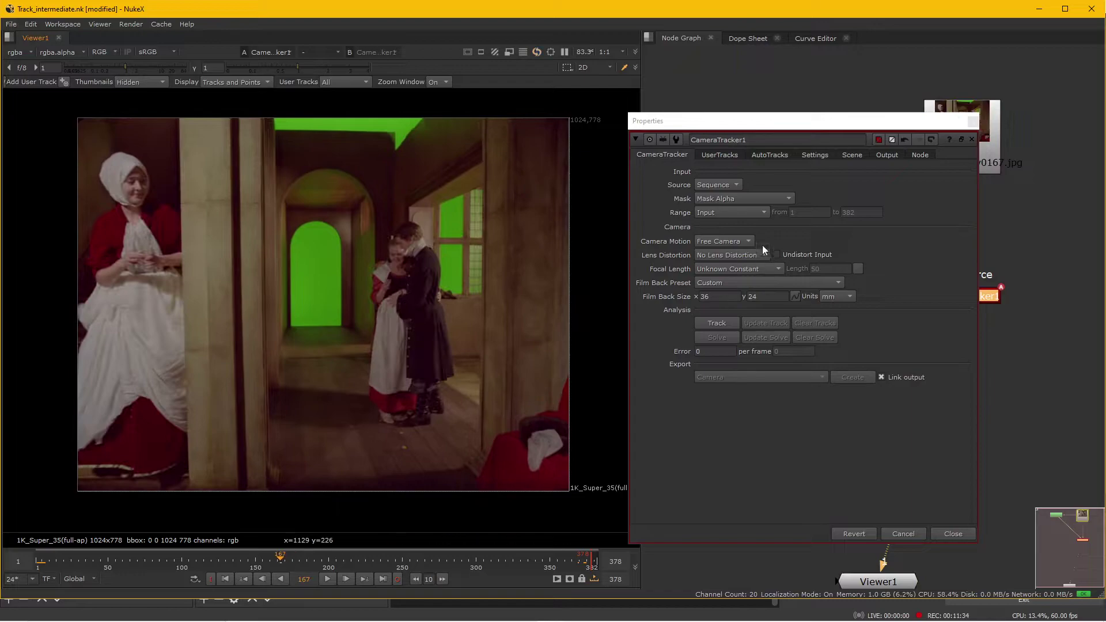
pyautogui.click(742, 212)
pyautogui.click(734, 231)
pyautogui.click(812, 213)
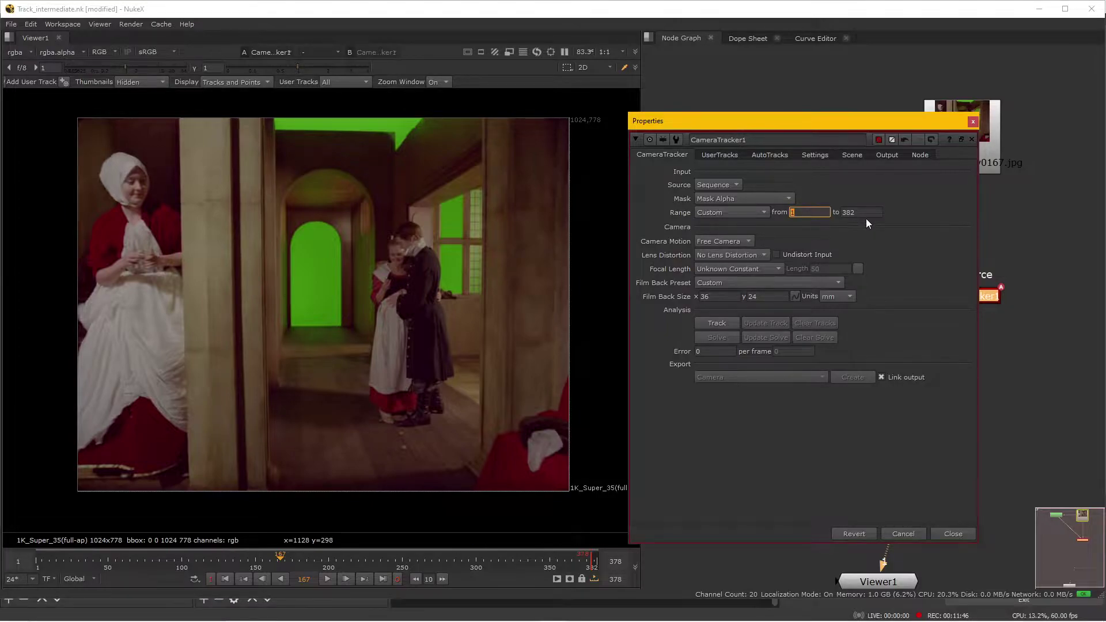
pyautogui.write('50')
pyautogui.press('Tab')
pyautogui.press('Return')
# - Go to frame 75 and set the tracking range of CameraTracker1 back to Input
pyautogui.moveTo(164, 560)
pyautogui.mouseDown()
pyautogui.moveTo(105, 551)
pyautogui.moveTo(181, 548)
pyautogui.moveTo(144, 556)
pyautogui.mouseUp()
pyautogui.click(722, 211)
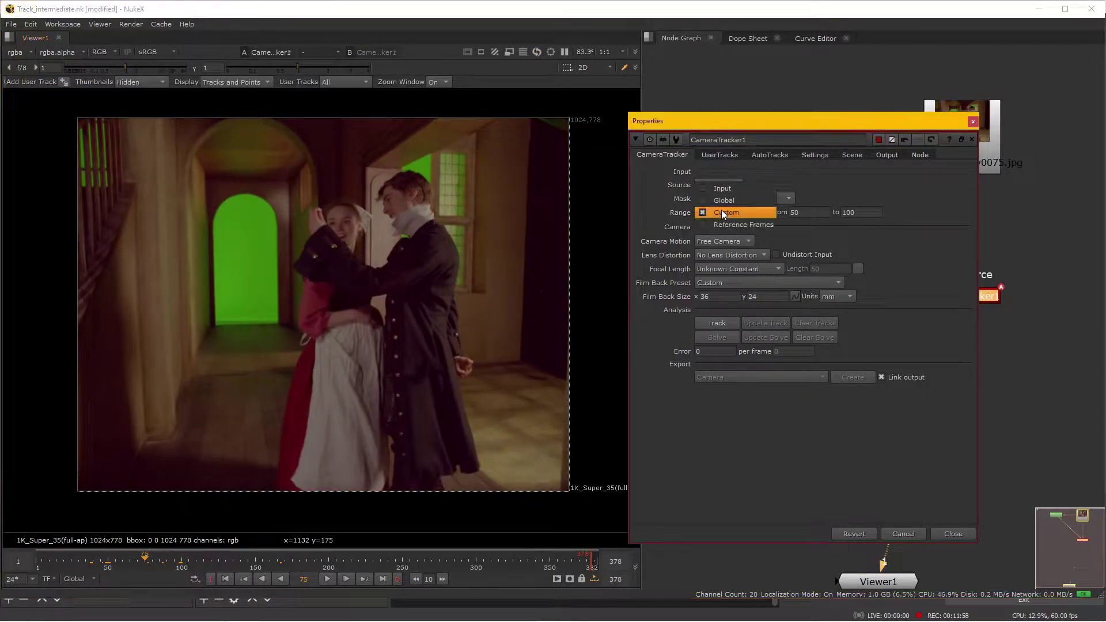
pyautogui.click(730, 190)
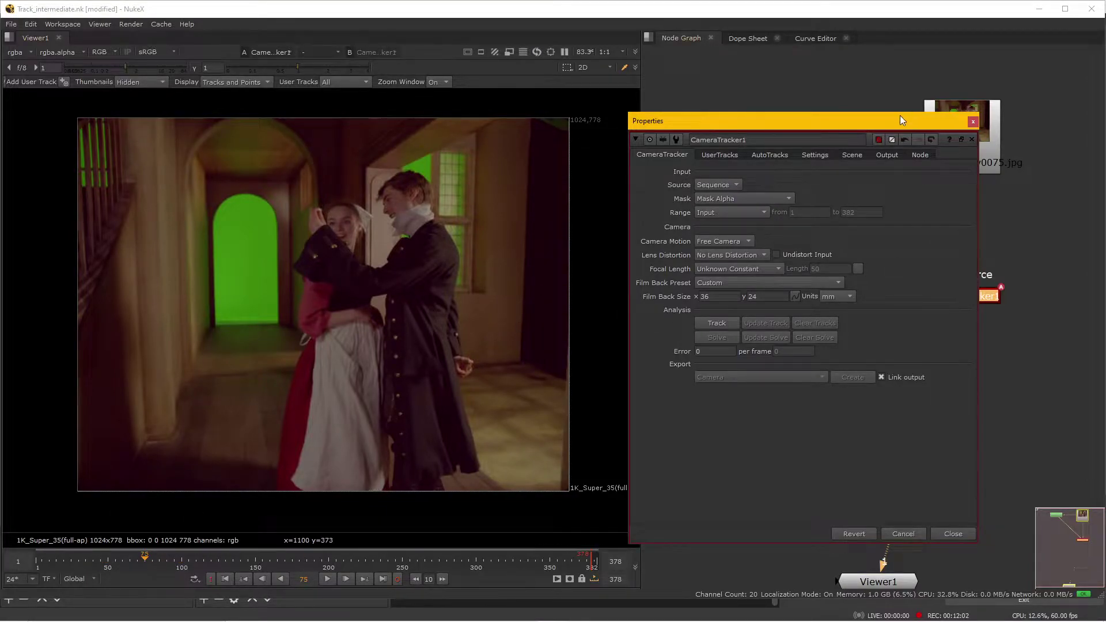
# - Uncover the Read1 node and examine the available Camera Motion options without changing the selection
pyautogui.moveTo(901, 119); pyautogui.dragTo(826, 135)
pyautogui.click(961, 149)
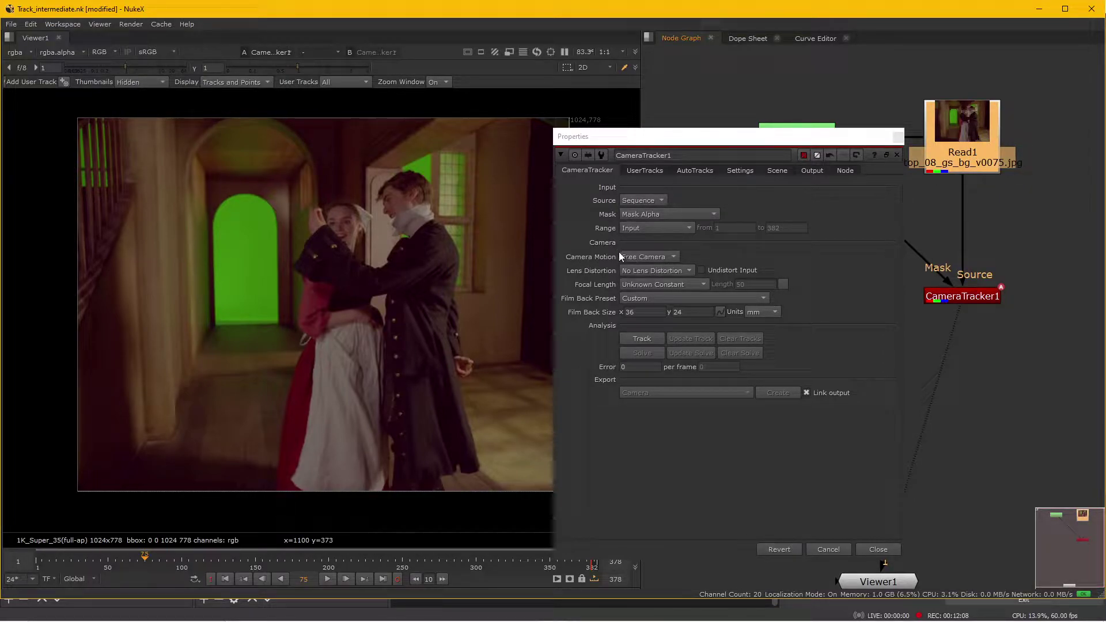
pyautogui.click(669, 255)
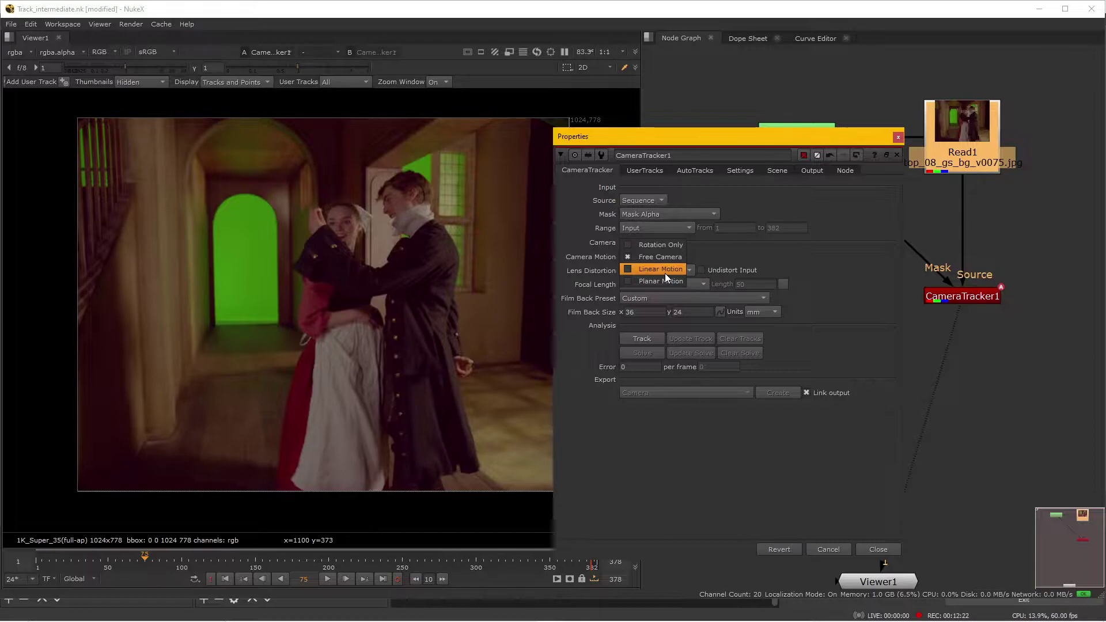
pyautogui.click(674, 140)
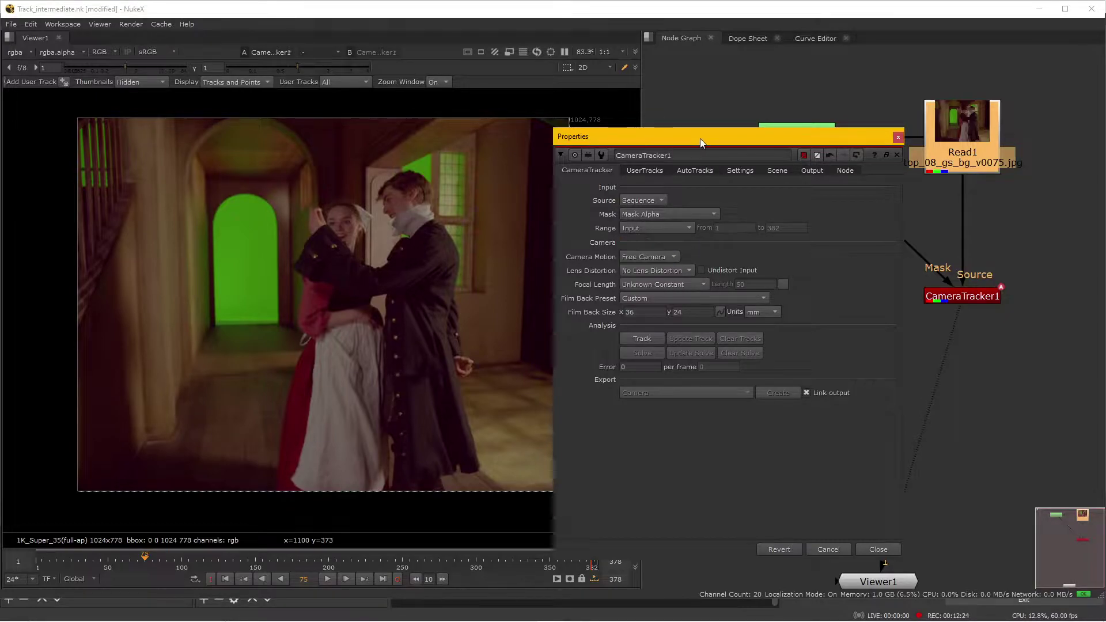
pyautogui.moveTo(688, 138); pyautogui.dragTo(710, 137)
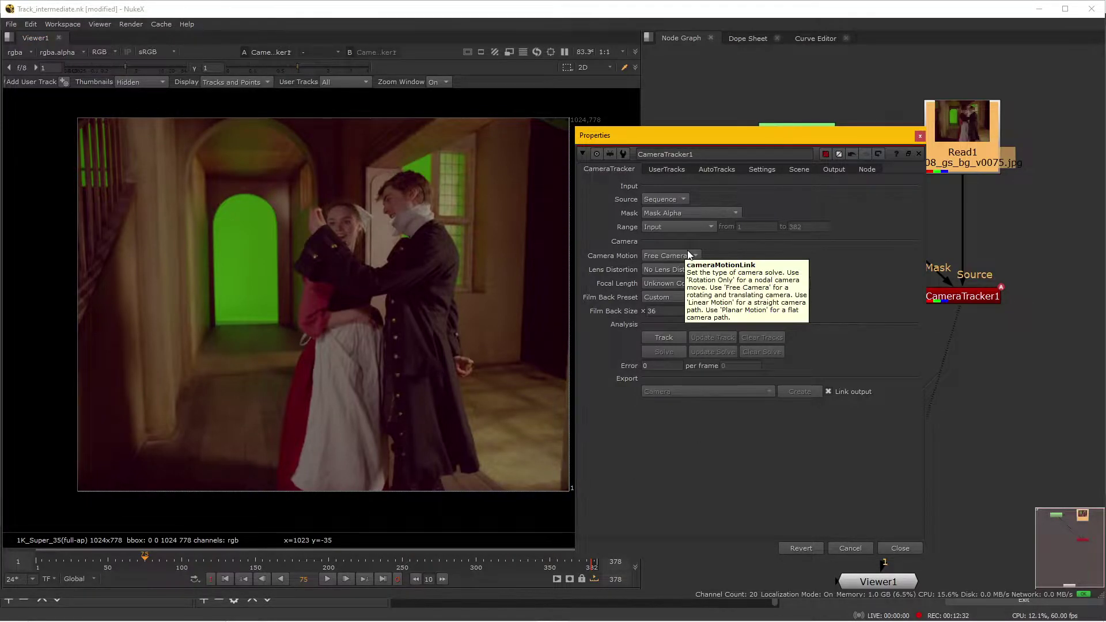
pyautogui.click(671, 256)
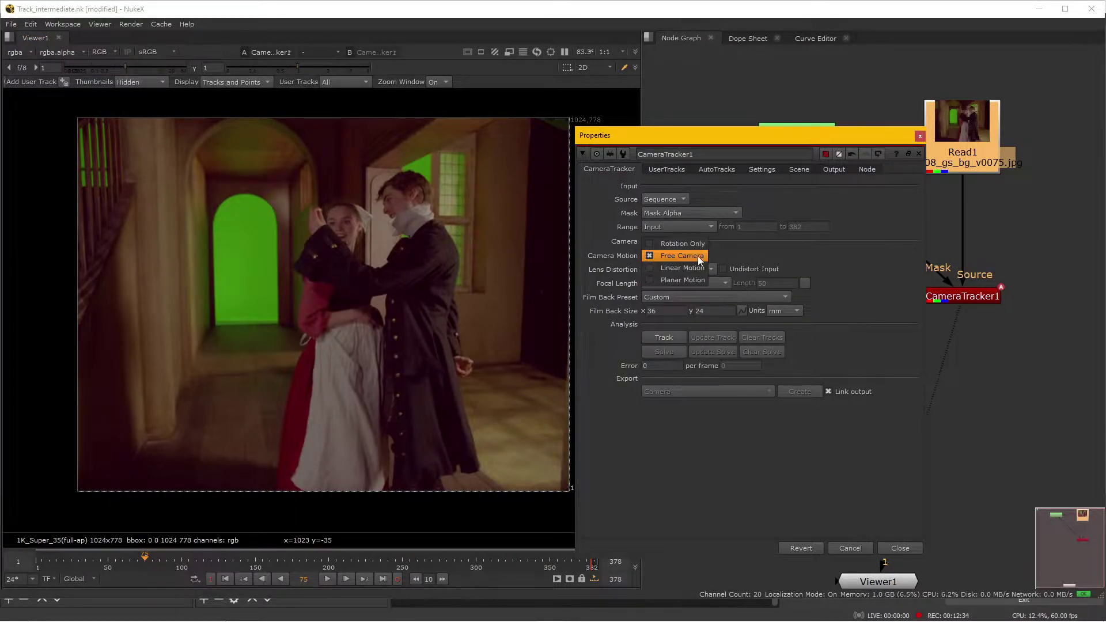
pyautogui.click(310, 437)
# - Go to frame 126 and set Camera Motion to Linear Motion
pyautogui.click(220, 564)
pyautogui.click(675, 257)
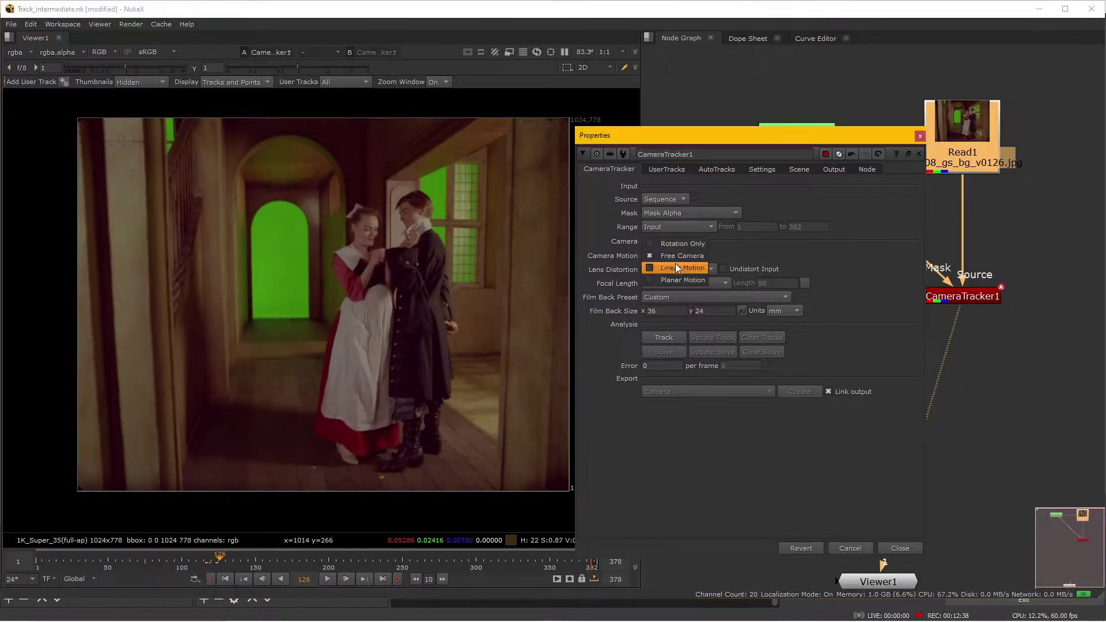
pyautogui.click(677, 269)
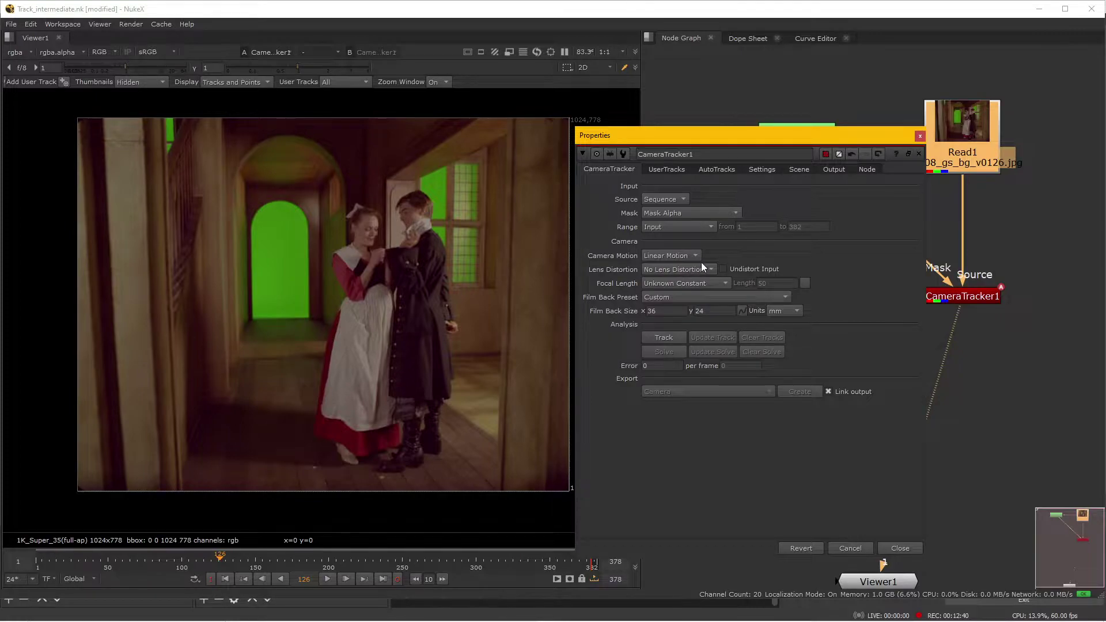
# - Play and scrub the footage between about frames 84 and 160 to examine the camera's movement
pyautogui.click(301, 557)
pyautogui.moveTo(304, 558); pyautogui.dragTo(168, 570)
pyautogui.click(328, 579)
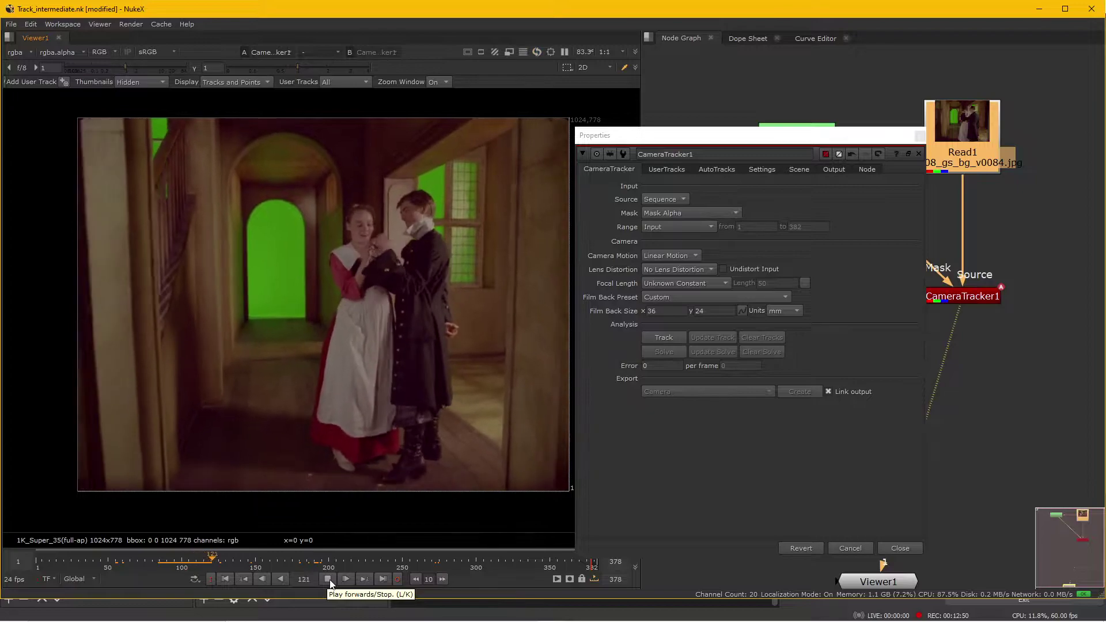
pyautogui.click(329, 580)
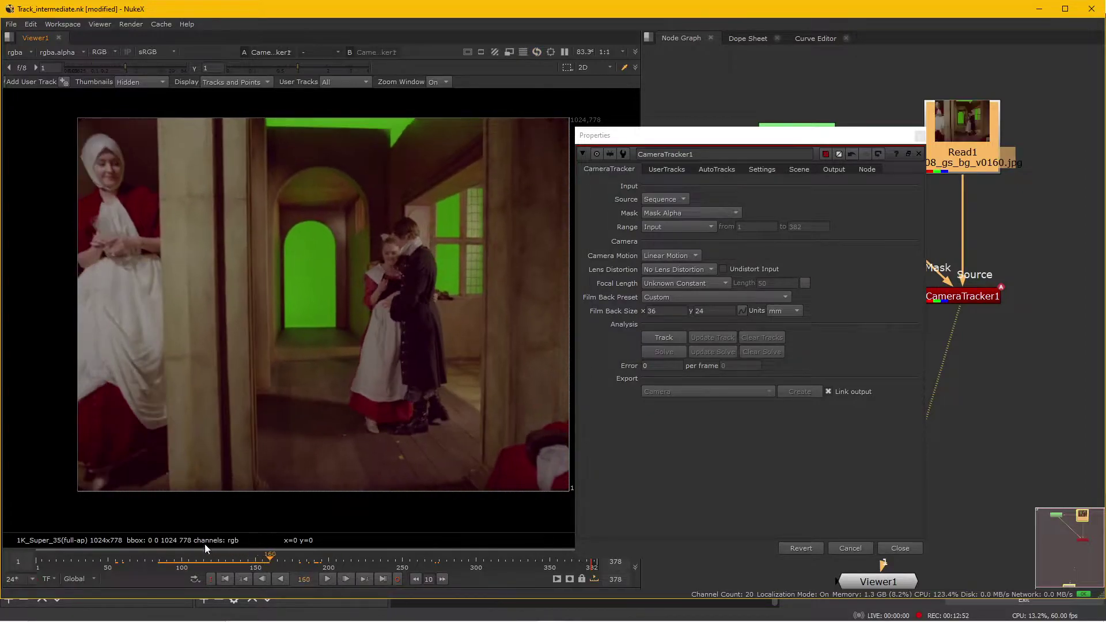
pyautogui.moveTo(189, 566); pyautogui.dragTo(212, 565)
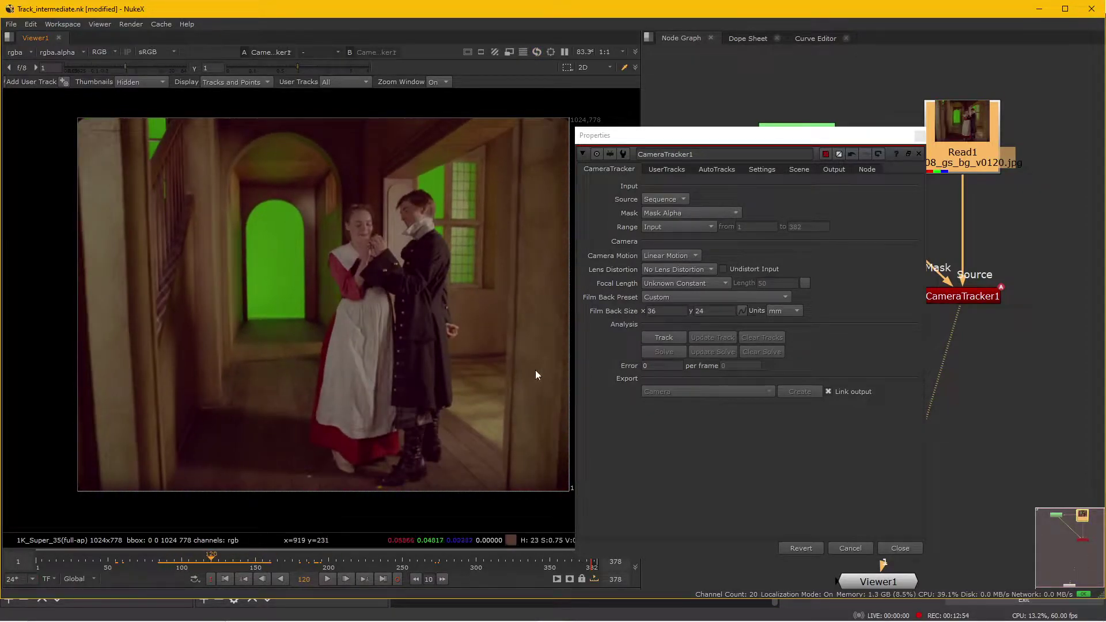
# - Examine the available Camera Motion and Lens Distortion options without changing either selection
pyautogui.click(673, 255)
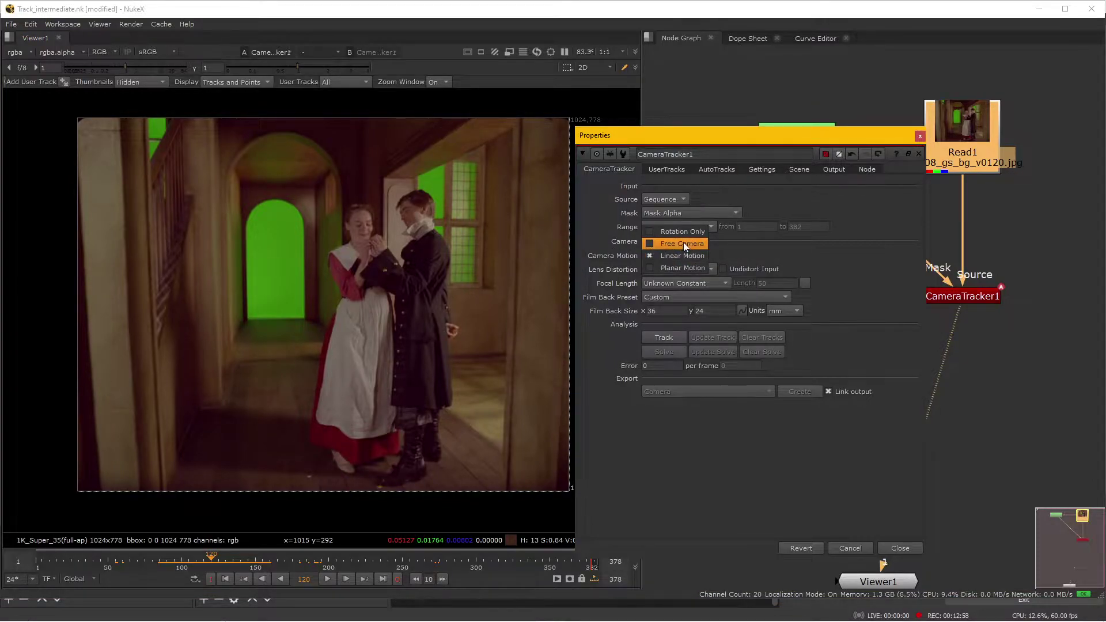
pyautogui.click(785, 250)
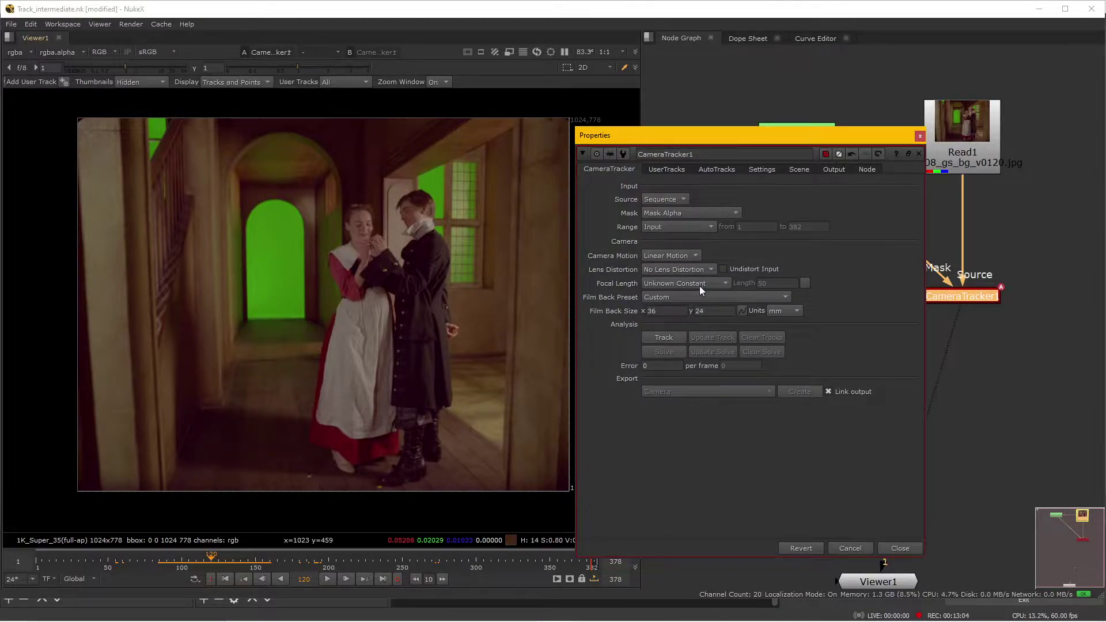
pyautogui.click(688, 269)
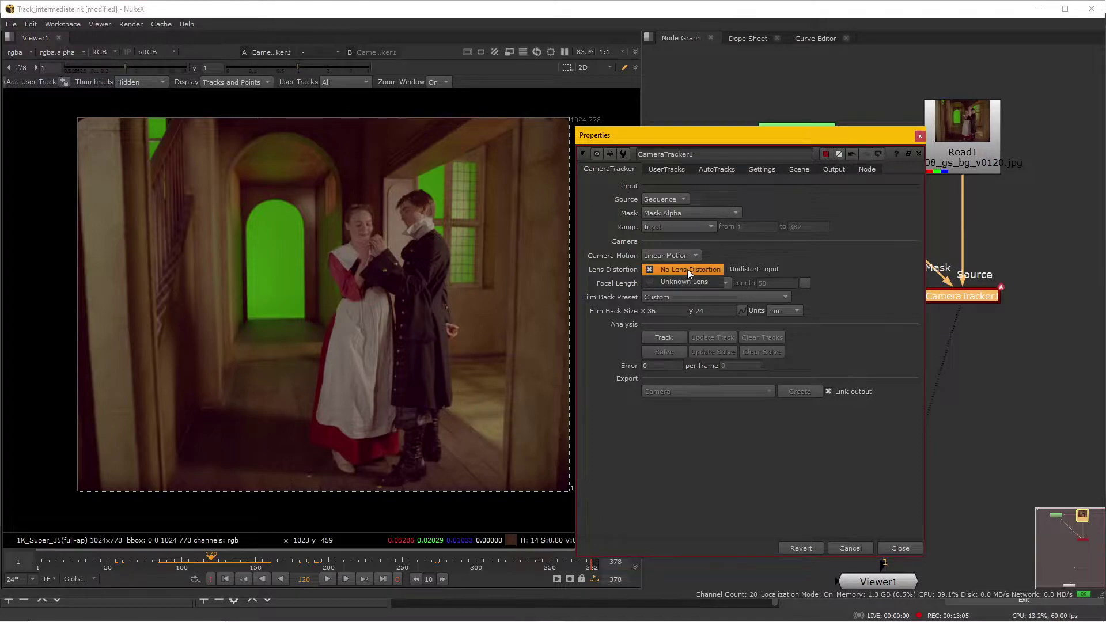
pyautogui.click(787, 249)
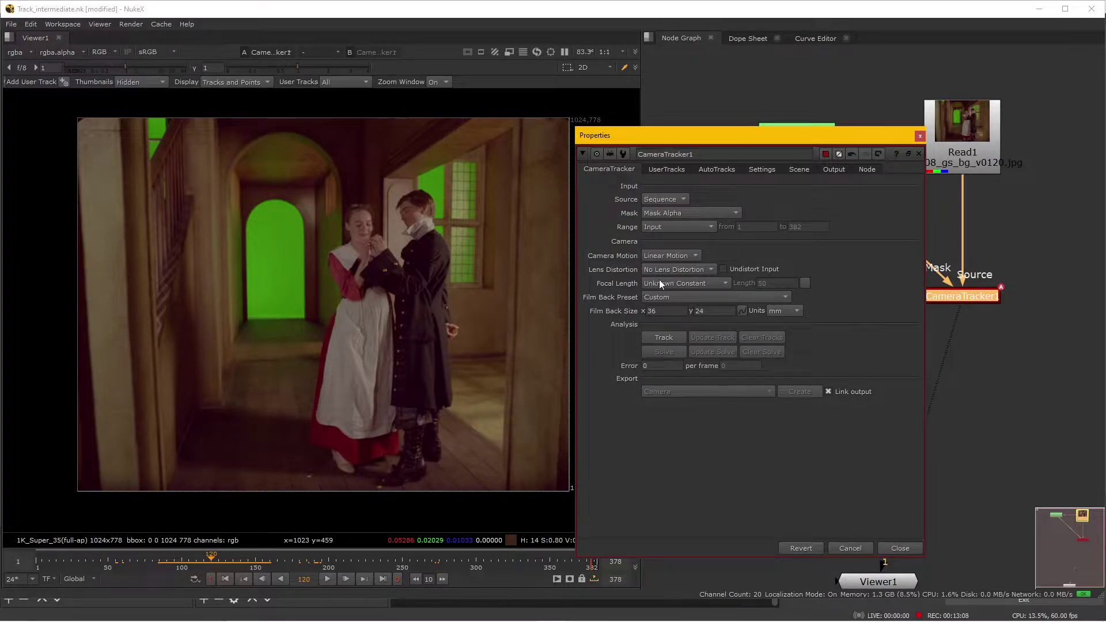
# - Set the Focal Length of CameraTracker1 to Known and uncover the Roto1 node in the node graph
pyautogui.click(702, 287)
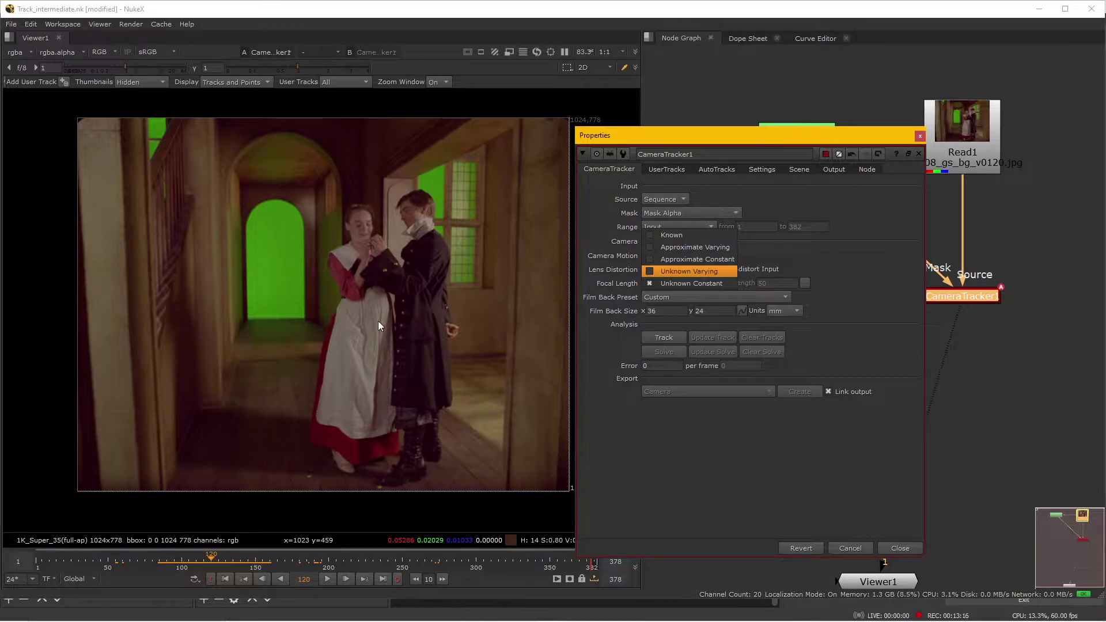
pyautogui.click(682, 236)
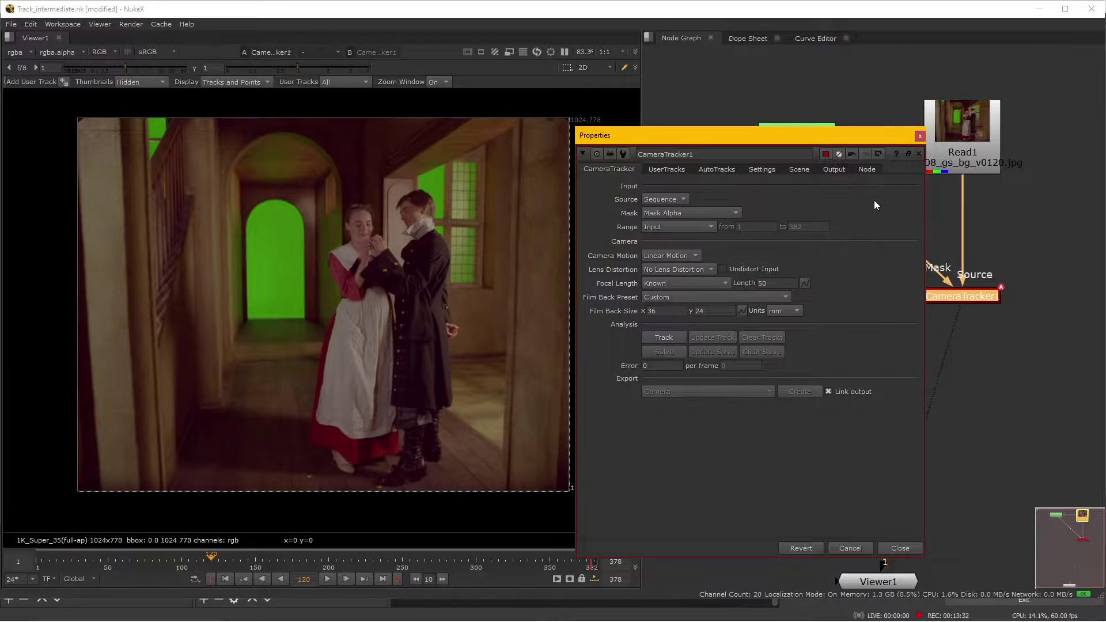
pyautogui.moveTo(814, 134); pyautogui.dragTo(778, 140)
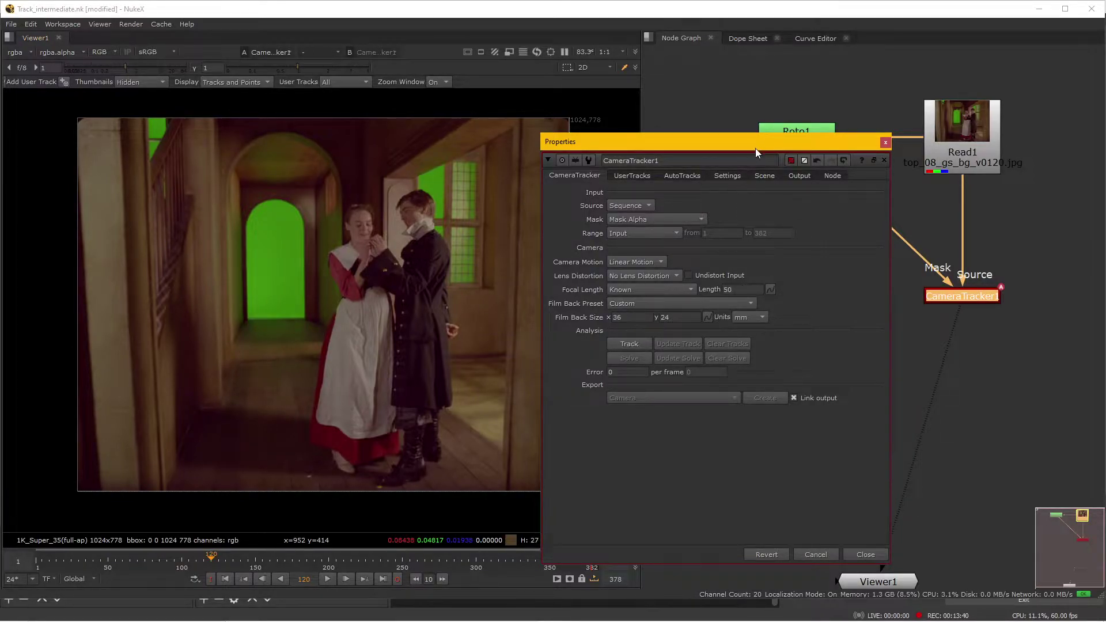
pyautogui.moveTo(756, 147); pyautogui.dragTo(751, 167)
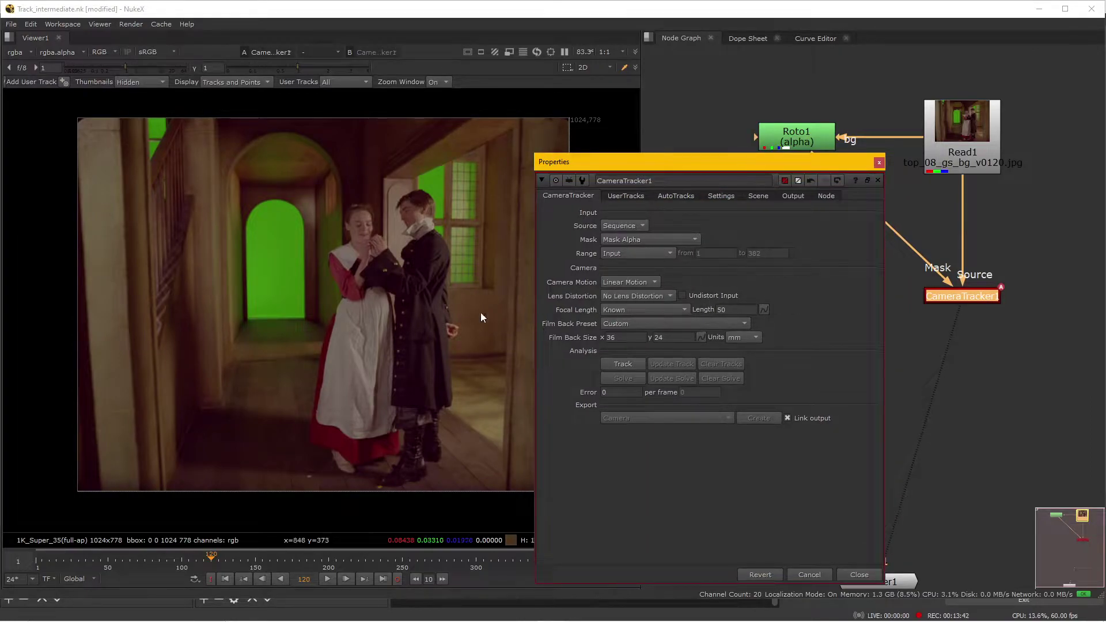
# - Go to frame 215 and set the Focal Length back to Unknown Constant
pyautogui.moveTo(175, 565); pyautogui.dragTo(351, 566)
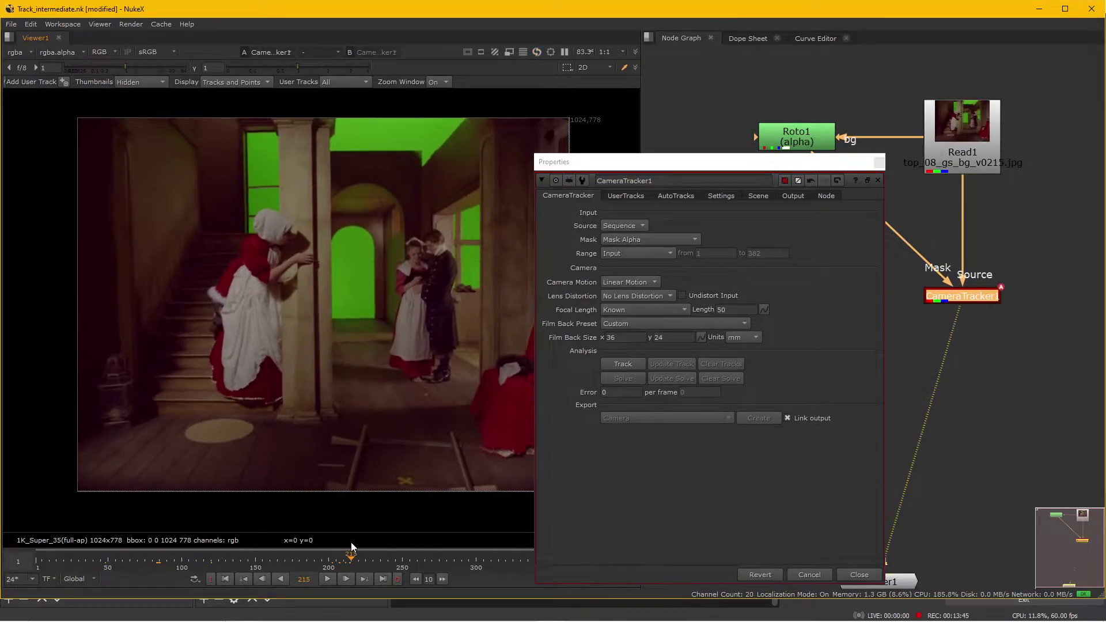
pyautogui.click(628, 310)
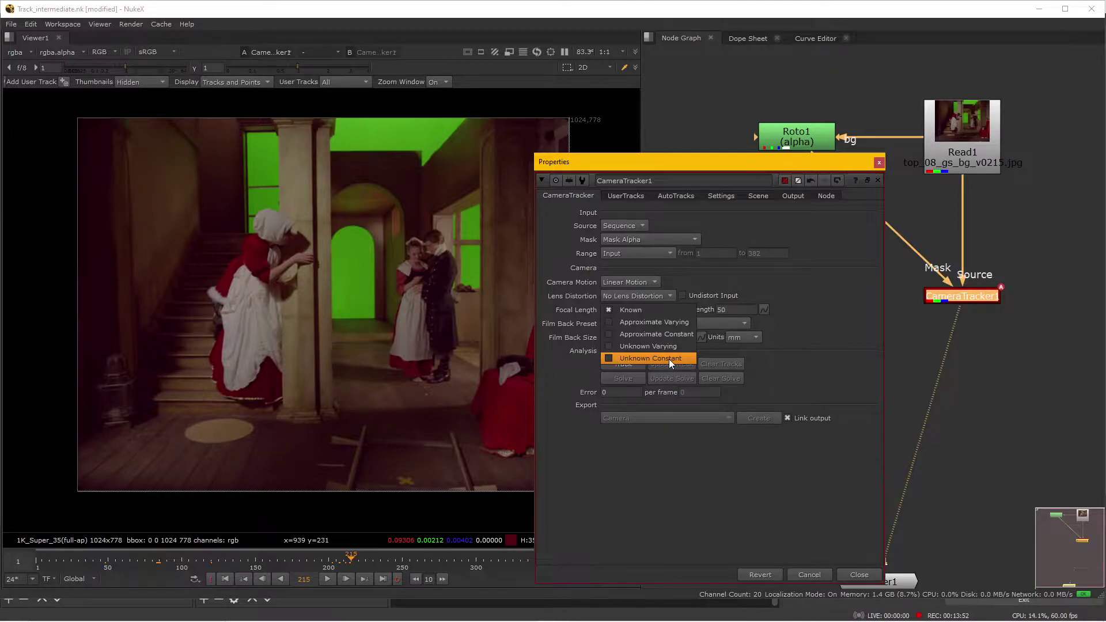
pyautogui.click(642, 360)
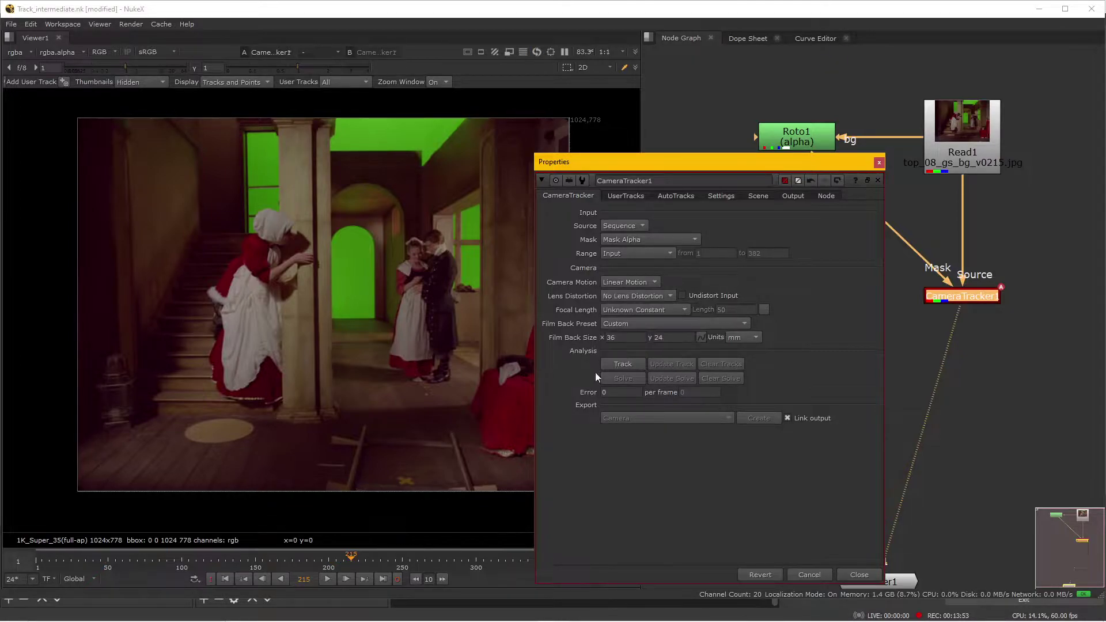
# - Scrub the footage between about frames 131 and 193, ending on frame 176, and review the Focal Length options while keeping Unknown Constant
pyautogui.click(254, 561)
pyautogui.moveTo(254, 561); pyautogui.dragTo(318, 544)
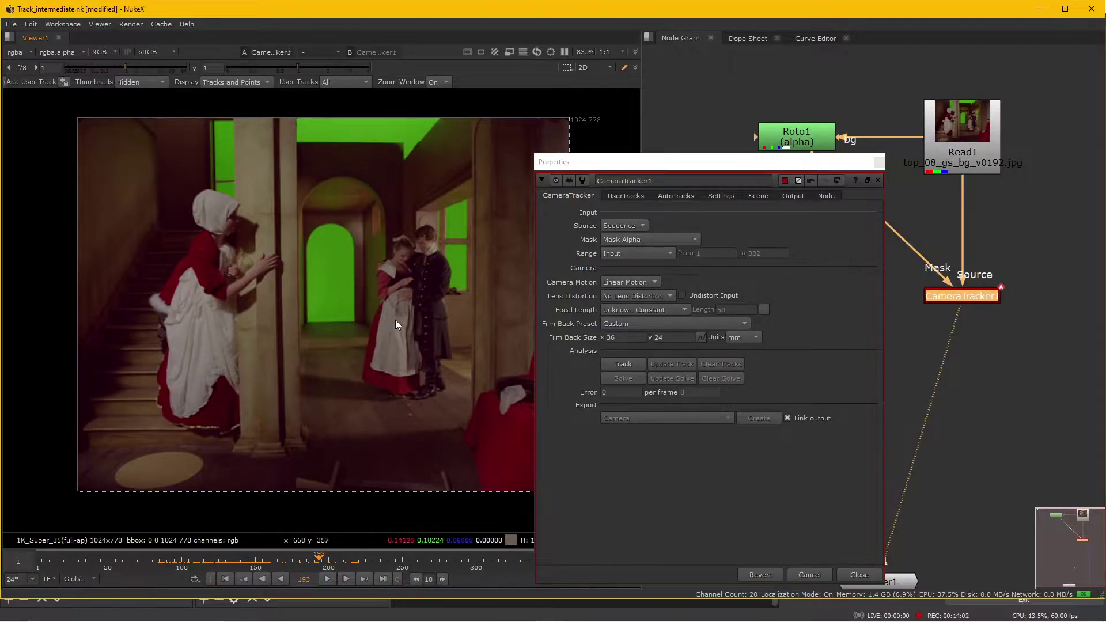
pyautogui.moveTo(228, 563); pyautogui.dragTo(293, 554)
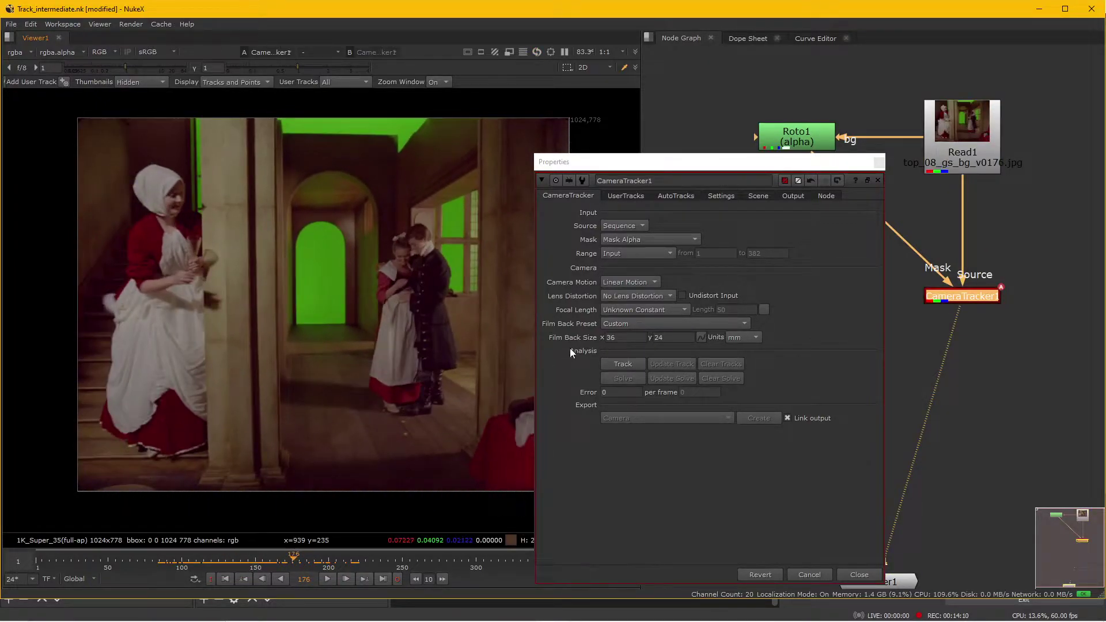
pyautogui.click(632, 312)
pyautogui.click(681, 309)
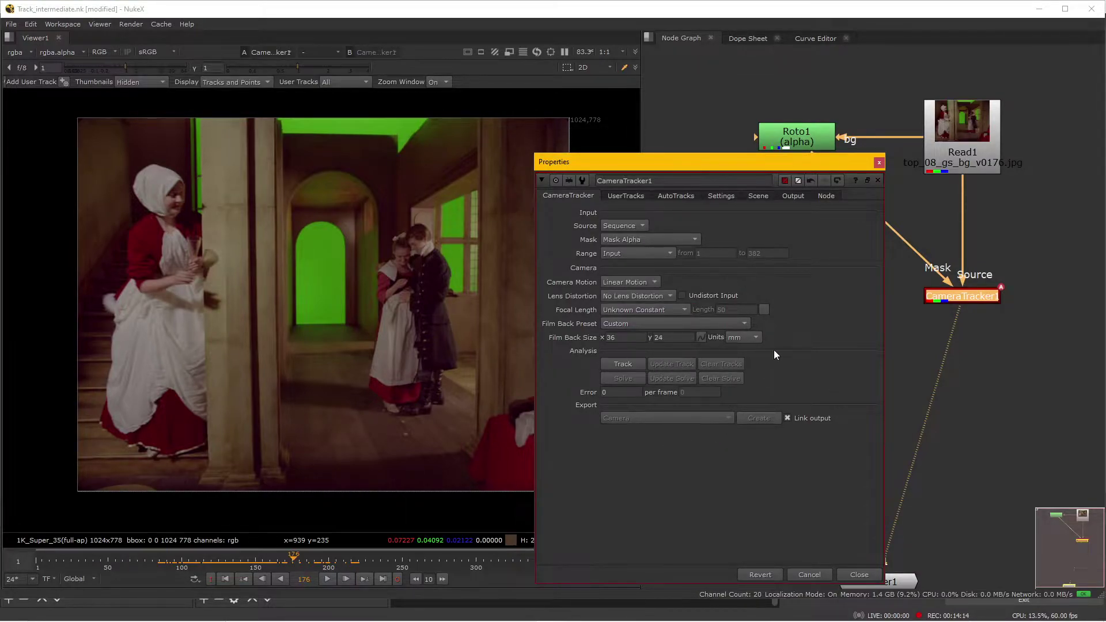
# - Set the Number of Features of CameraTracker1 to 300
pyautogui.click(726, 196)
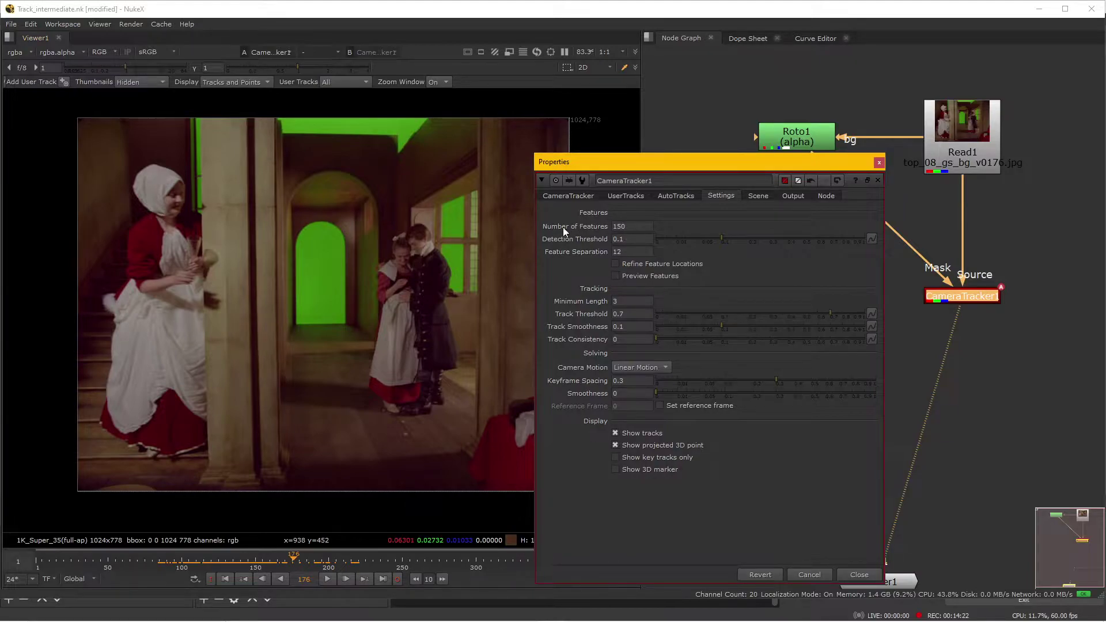
pyautogui.click(629, 227)
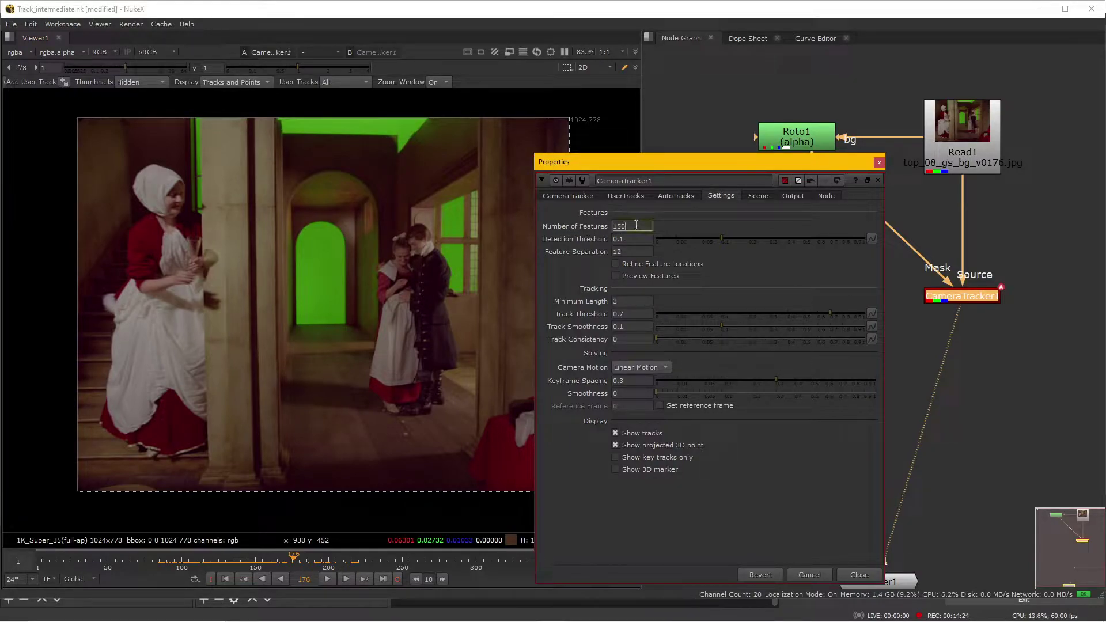
pyautogui.doubleClick(618, 226)
pyautogui.click(635, 237)
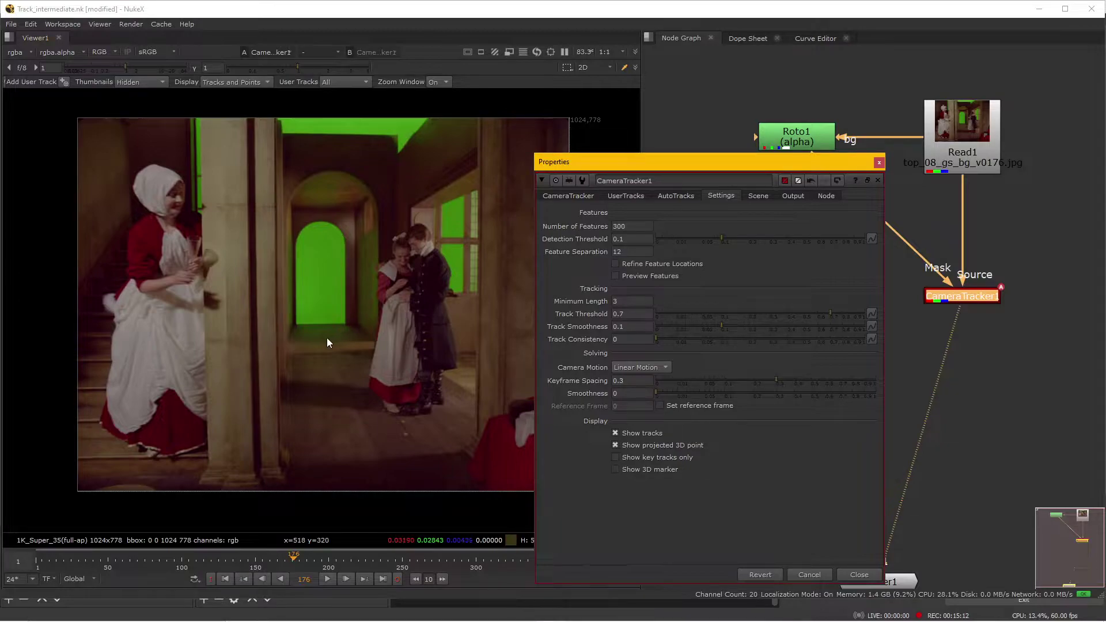
# - Set the Feature Separation to 8, keeping the Number of Features at 300
pyautogui.click(627, 251)
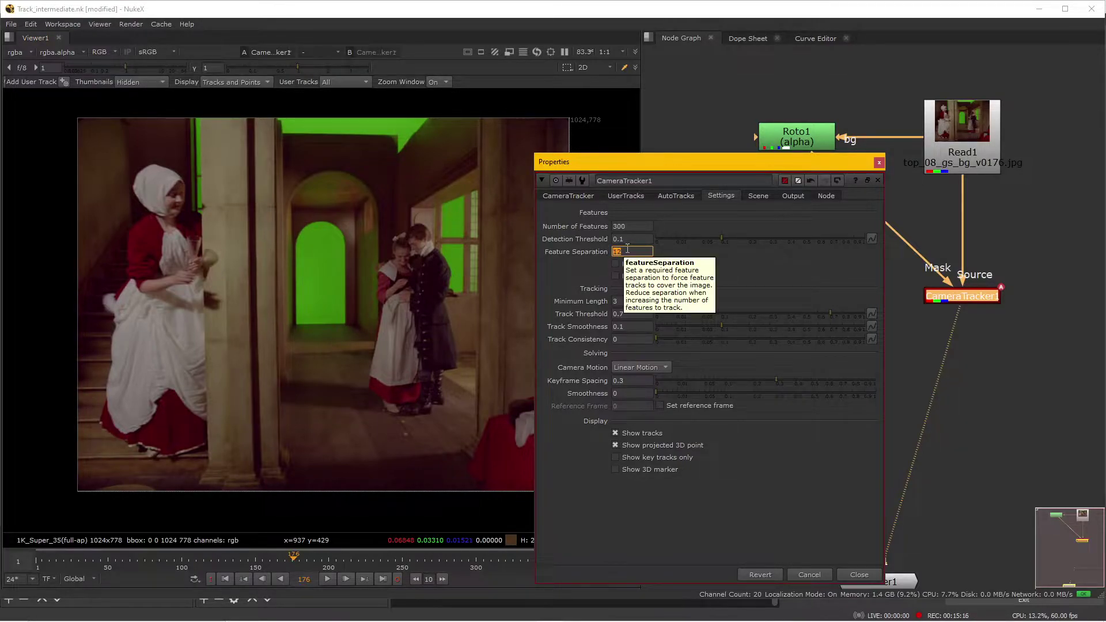
pyautogui.write('8')
pyautogui.click(633, 227)
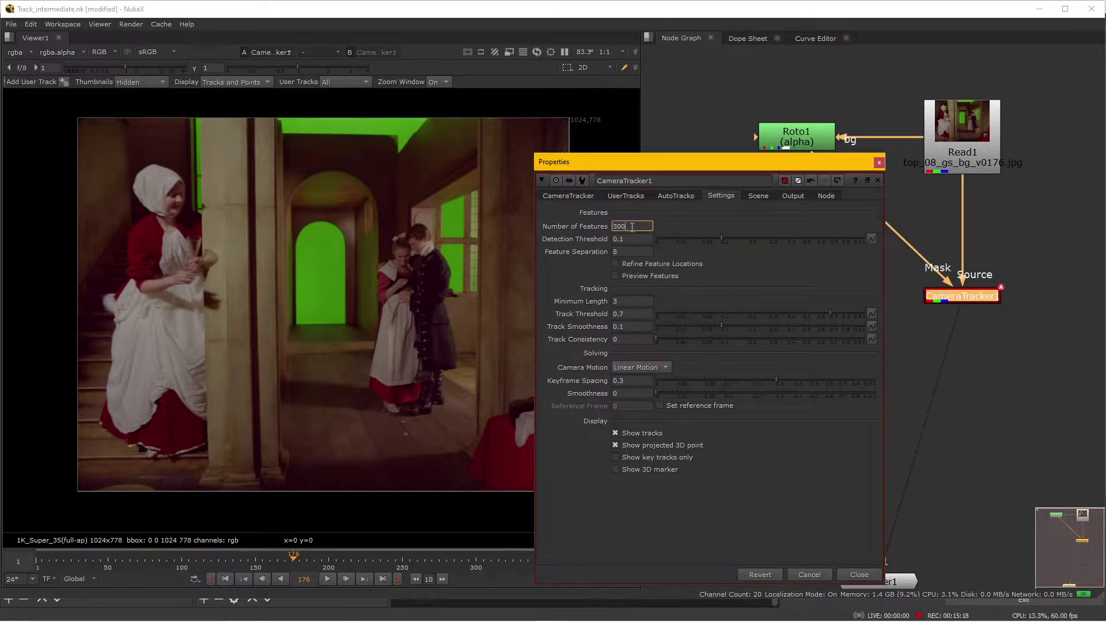
pyautogui.click(318, 300)
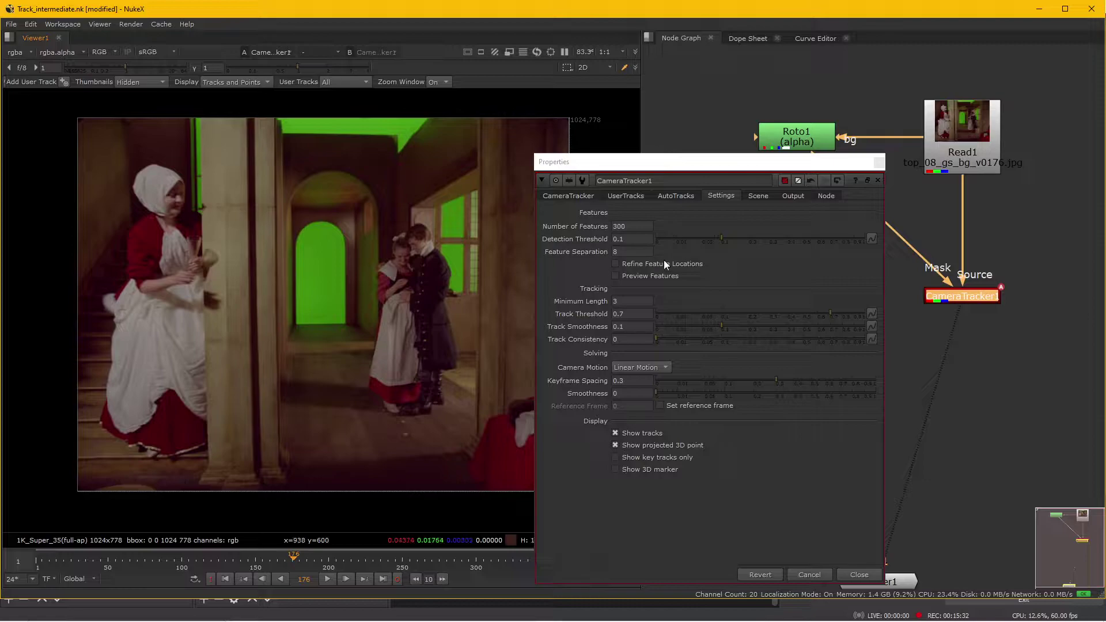
pyautogui.click(632, 226)
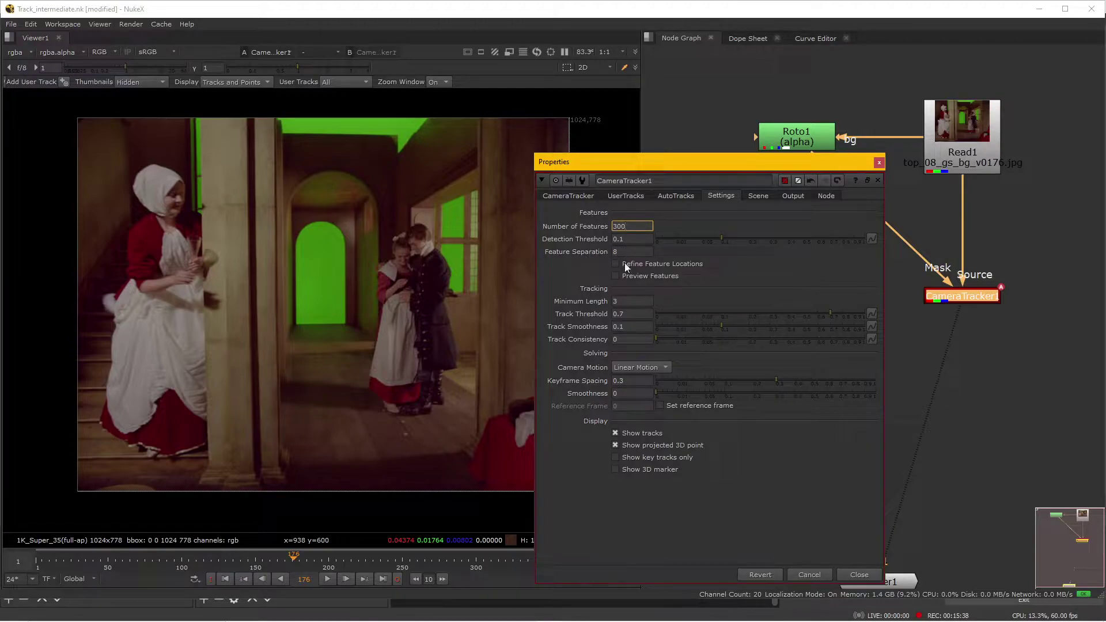
# - Scrub the footage from about frame 113 to frame 207 to examine how long background features stay in view
pyautogui.click(626, 299)
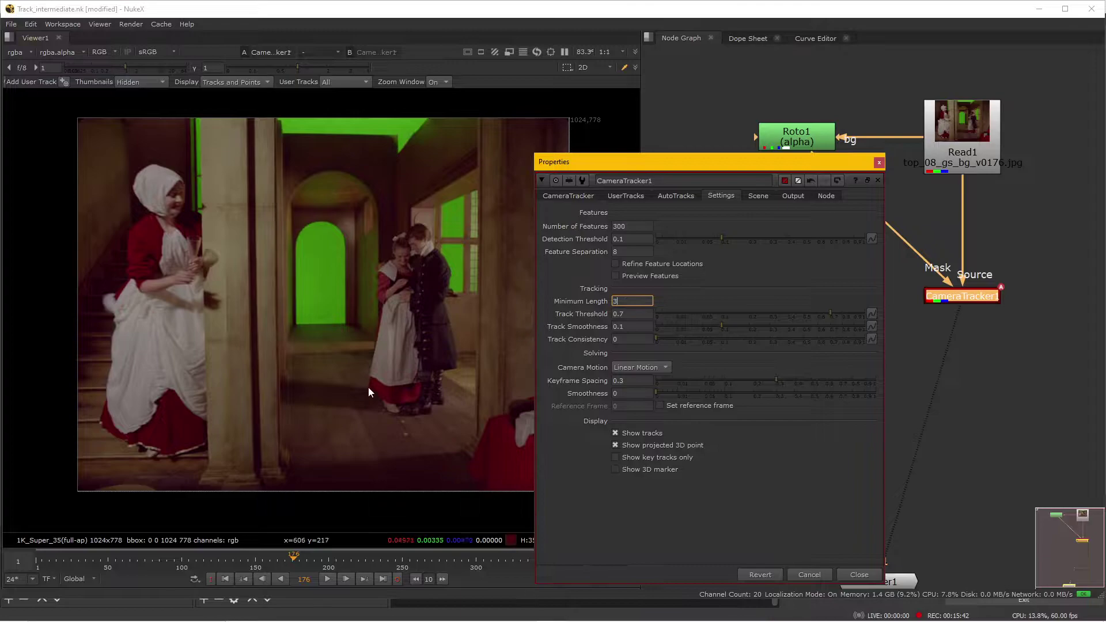
pyautogui.moveTo(200, 561); pyautogui.dragTo(224, 561)
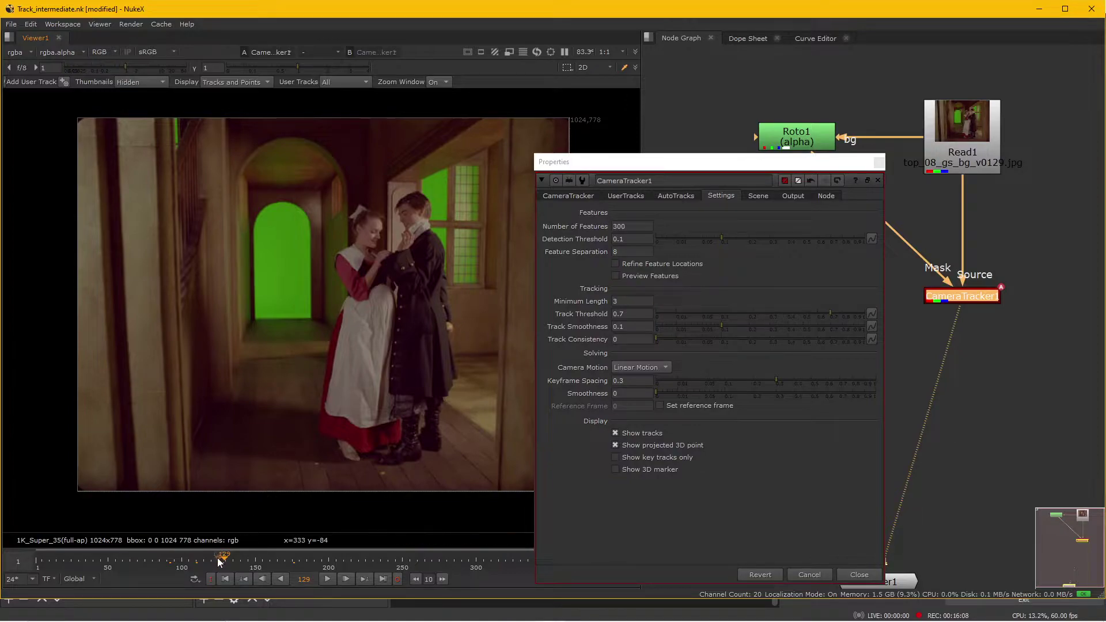
pyautogui.moveTo(201, 561); pyautogui.dragTo(339, 542)
# - Try a Minimum Length of 5 for the tracks, and raise it to 7
pyautogui.click(628, 300)
pyautogui.doubleClick(628, 300)
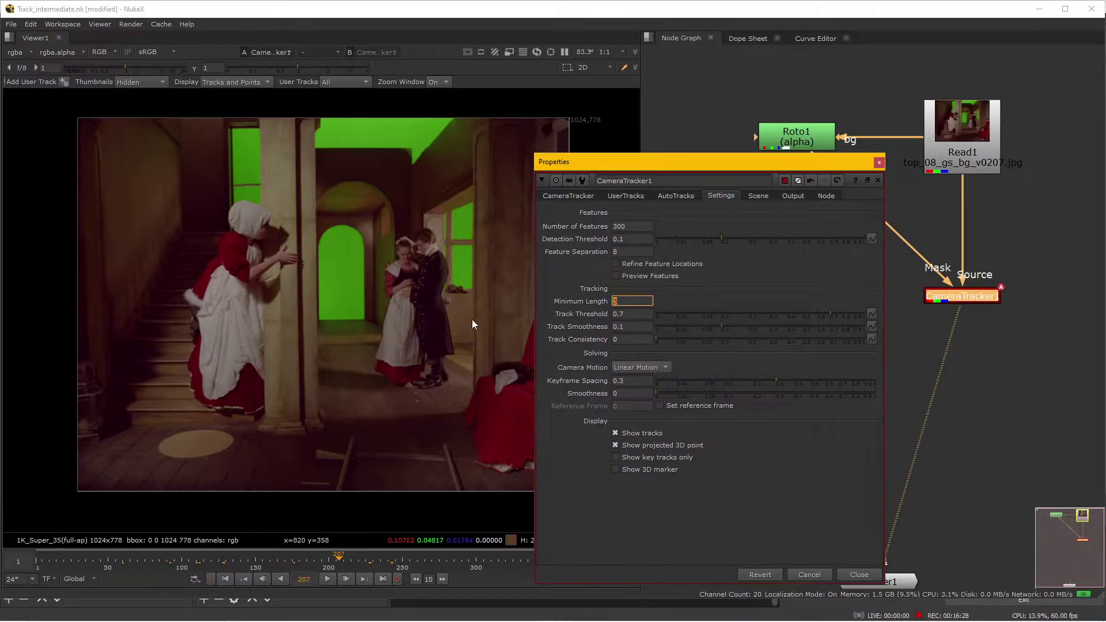
pyautogui.write('5')
pyautogui.press('Return')
pyautogui.write('7')
pyautogui.press('Return')
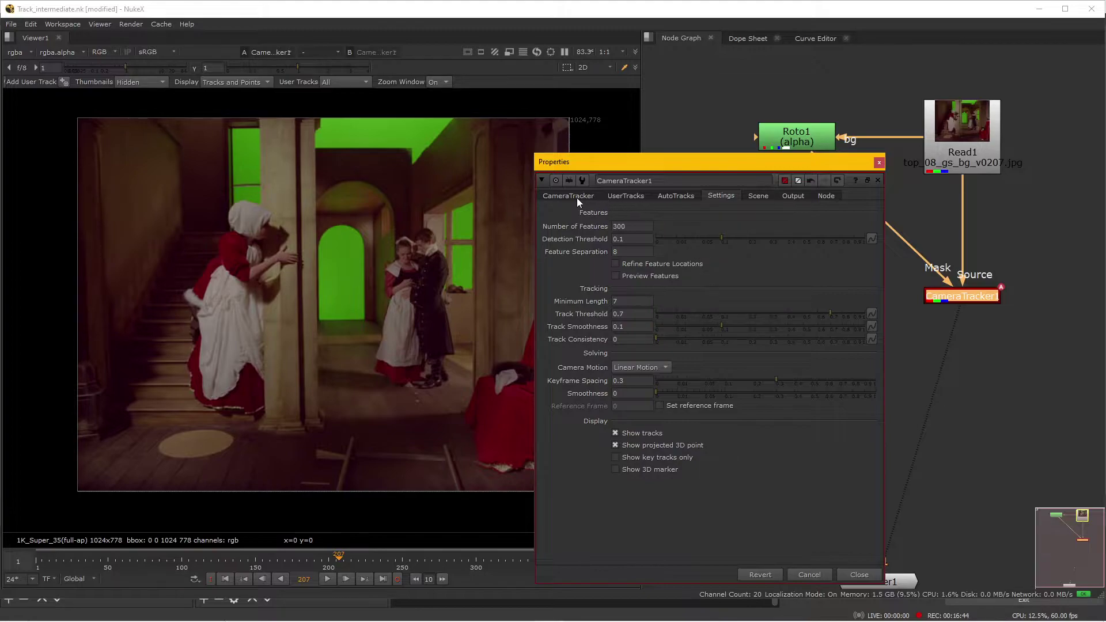
# - Go to frame 65 and open the list of user tracks, inspecting the footage and the auto tracks as well
pyautogui.moveTo(208, 558); pyautogui.dragTo(130, 561)
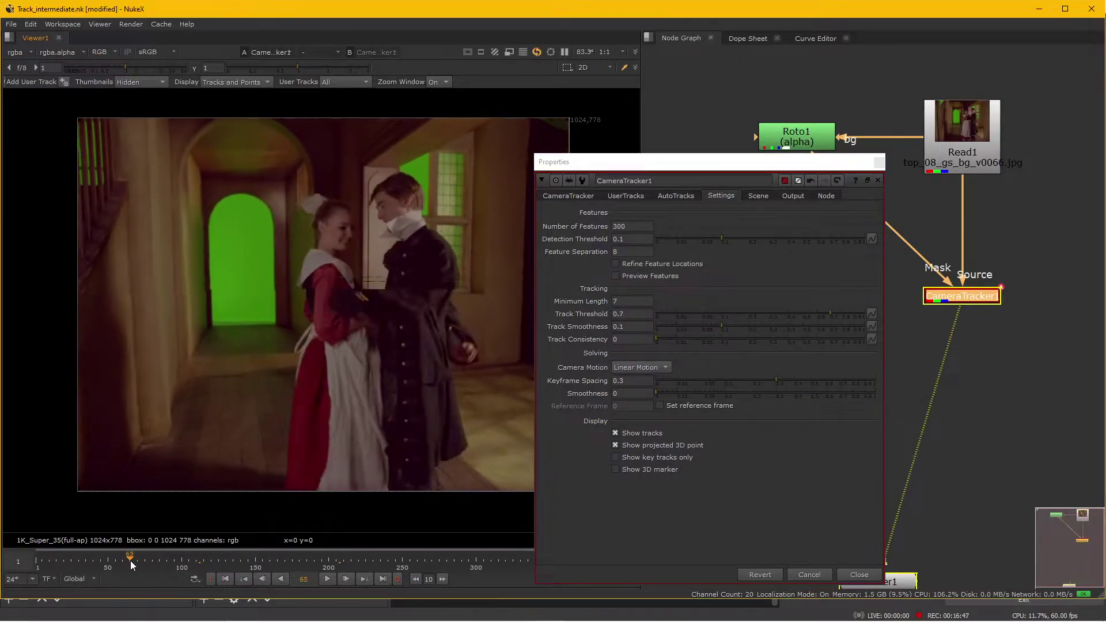
pyautogui.click(623, 194)
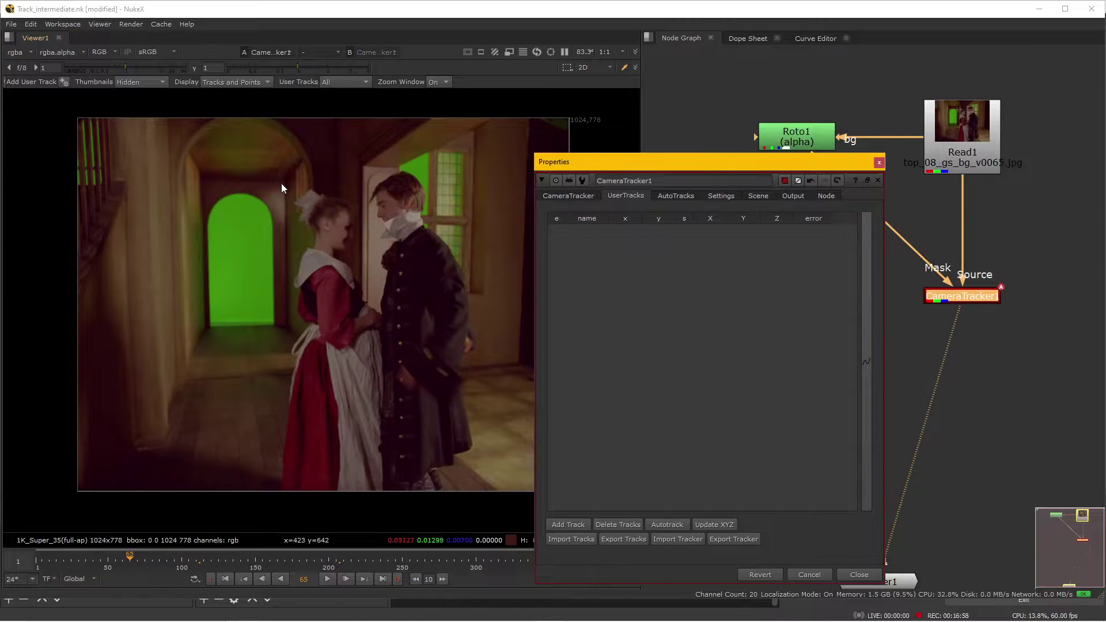
pyautogui.scroll(3, 281, 181)
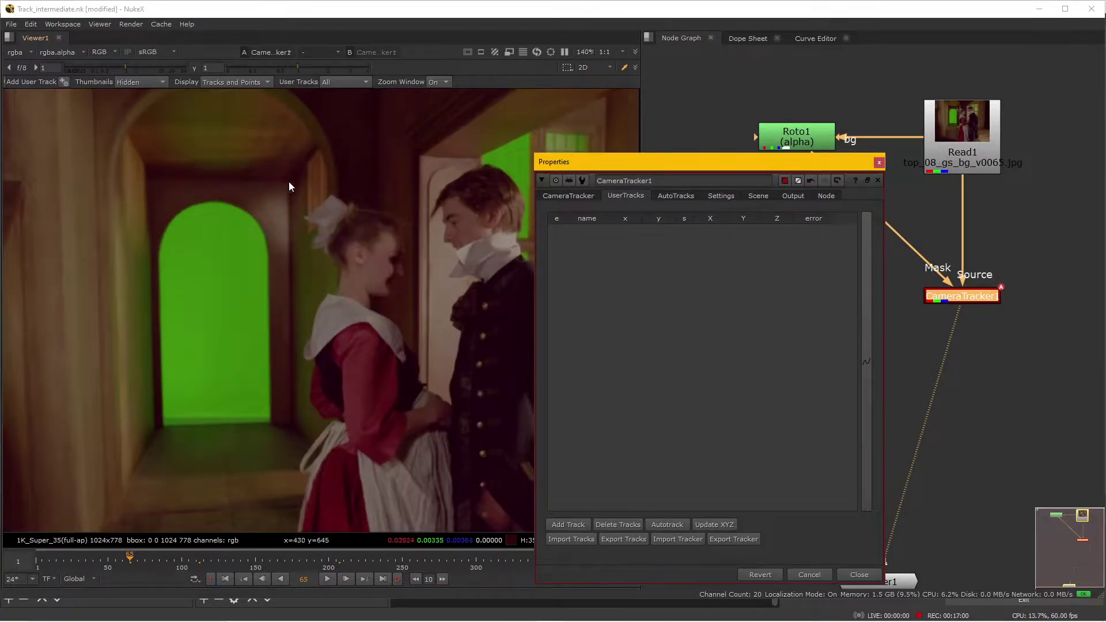
pyautogui.scroll(-3, 155, 305)
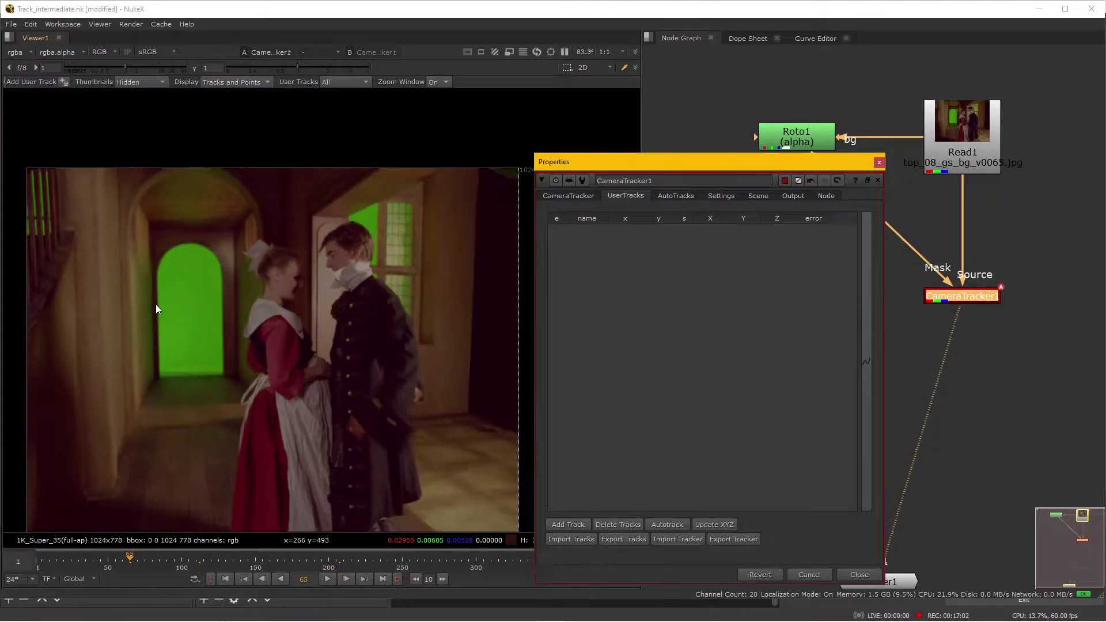
pyautogui.scroll(1, 173, 331)
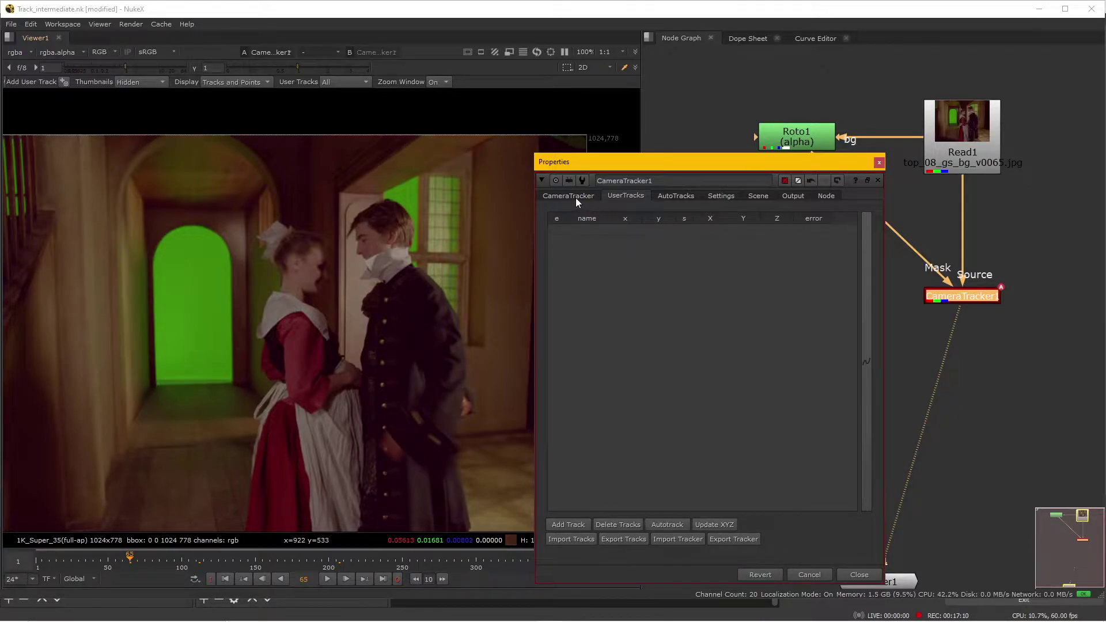
pyautogui.click(675, 196)
pyautogui.click(620, 196)
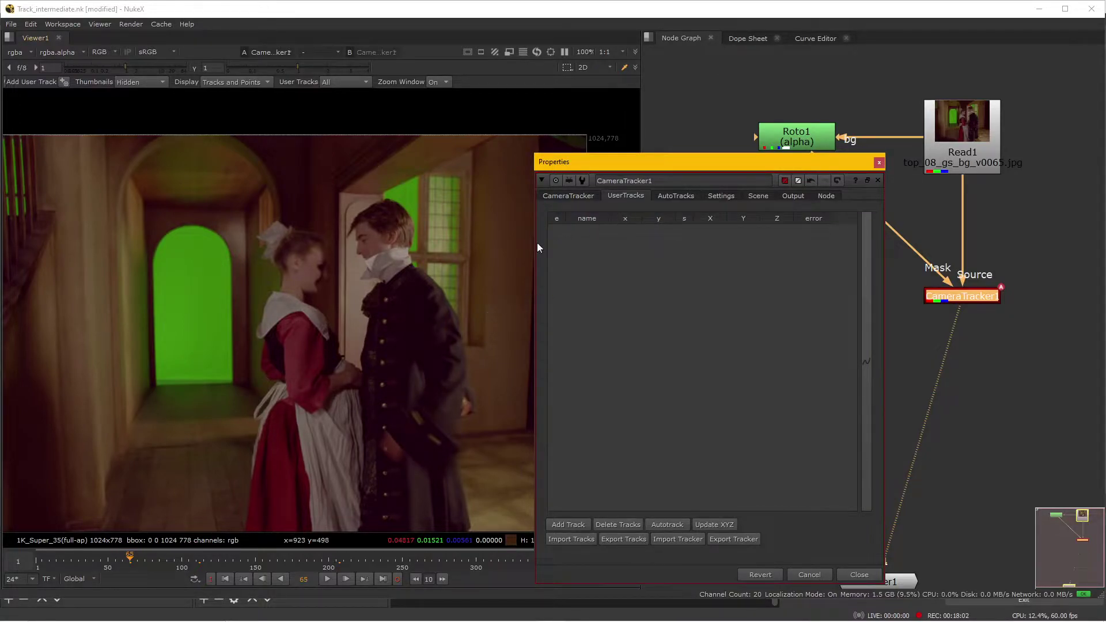
# - Add one user track to CameraTracker1 at frame 65 and select it in the list of user tracks
pyautogui.scroll(-1, 174, 396)
pyautogui.scroll(1, 173, 390)
pyautogui.moveTo(177, 362); pyautogui.dragTo(224, 380, button='middle')
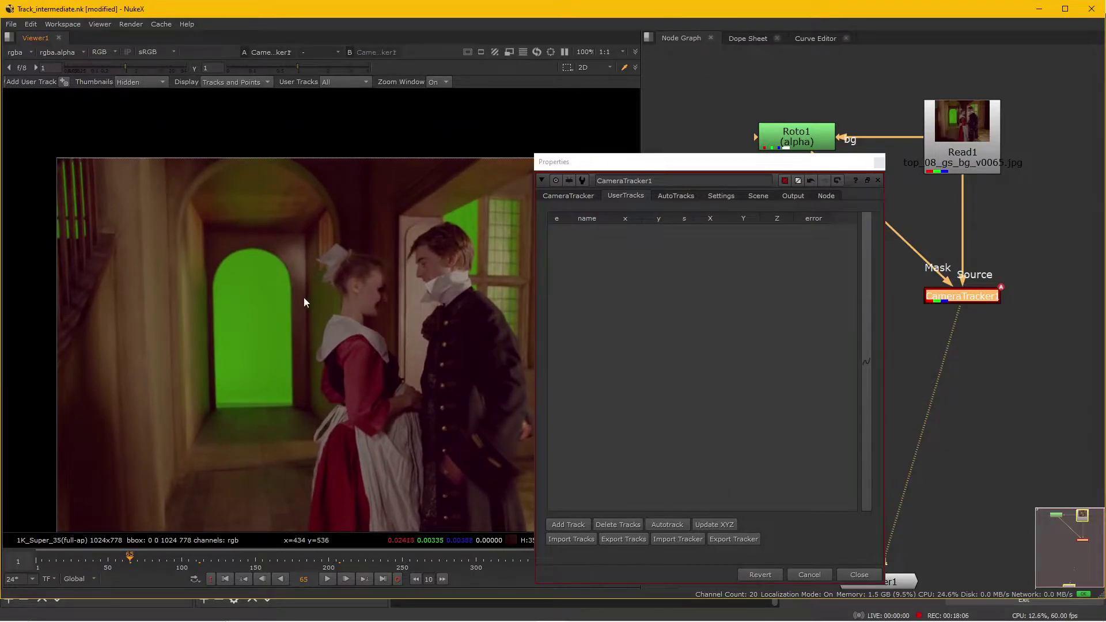
pyautogui.scroll(1, 296, 292)
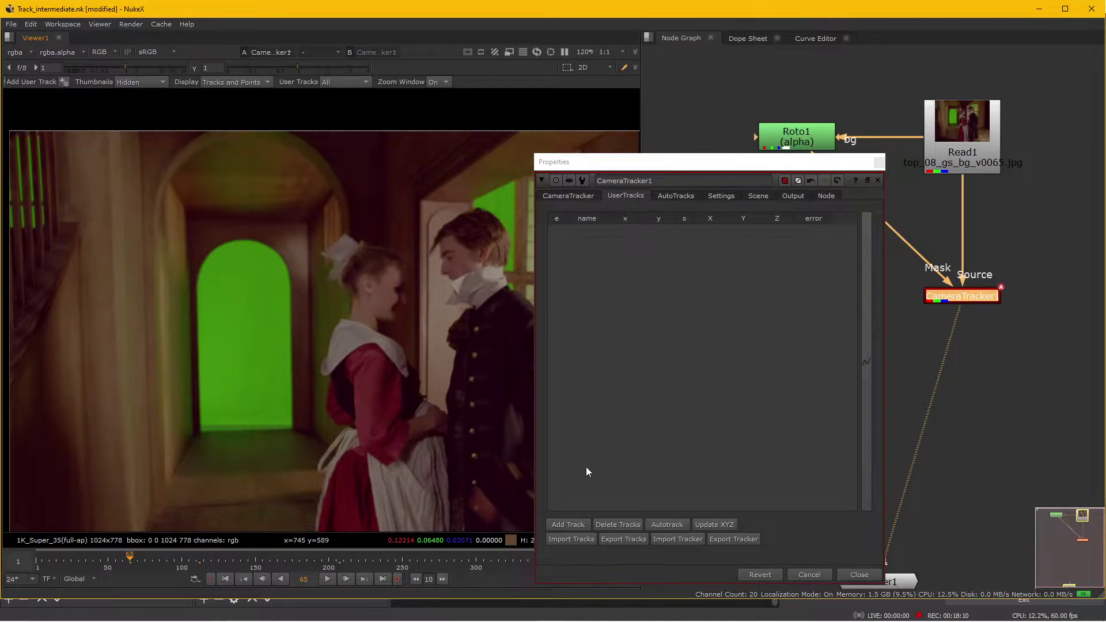
pyautogui.click(569, 524)
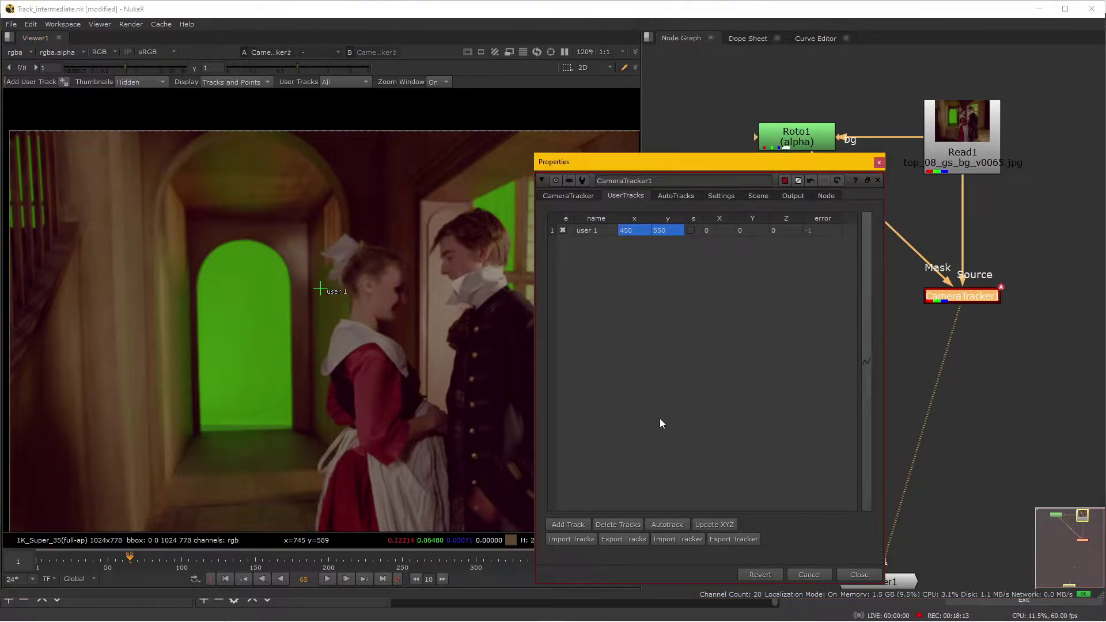
pyautogui.click(595, 234)
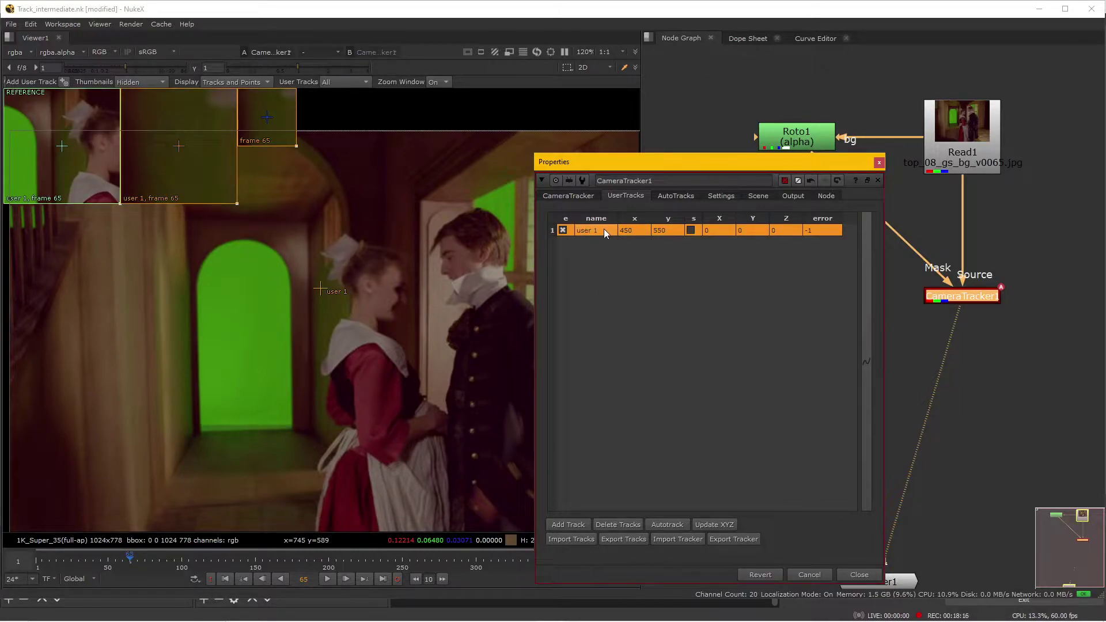
# - Move the user 1 track at frame 65 to the upper corner of the recess behind the arch, about x 431, y 645
pyautogui.scroll(3, 323, 291)
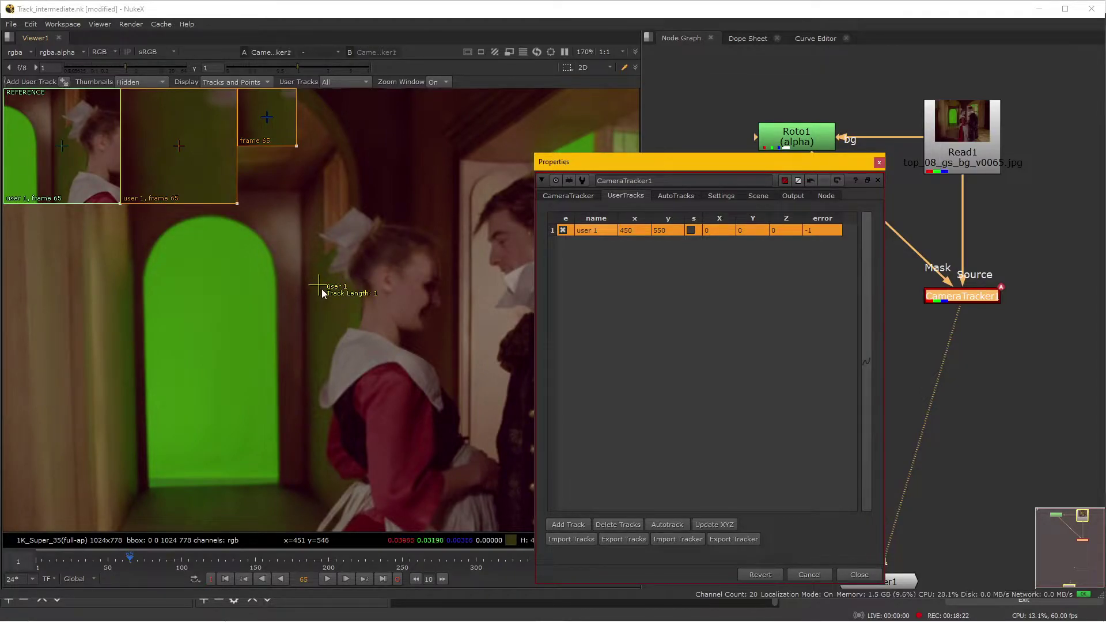
pyautogui.moveTo(320, 309); pyautogui.dragTo(365, 376, button='middle')
pyautogui.moveTo(365, 366)
pyautogui.mouseDown()
pyautogui.moveTo(345, 321)
pyautogui.moveTo(349, 269)
pyautogui.mouseUp()
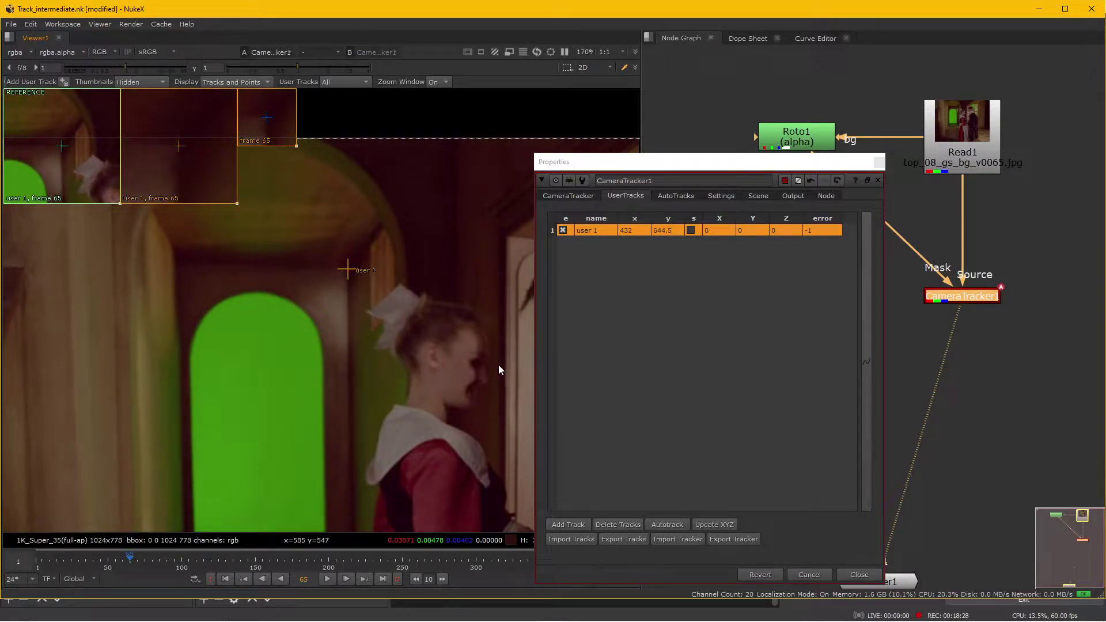
pyautogui.moveTo(173, 154); pyautogui.dragTo(178, 165)
pyautogui.moveTo(173, 167); pyautogui.dragTo(211, 174)
# - Correct the position of user 1 at frame 1 to about x 422, y 638 and autotrack it through the sequence
pyautogui.click(224, 578)
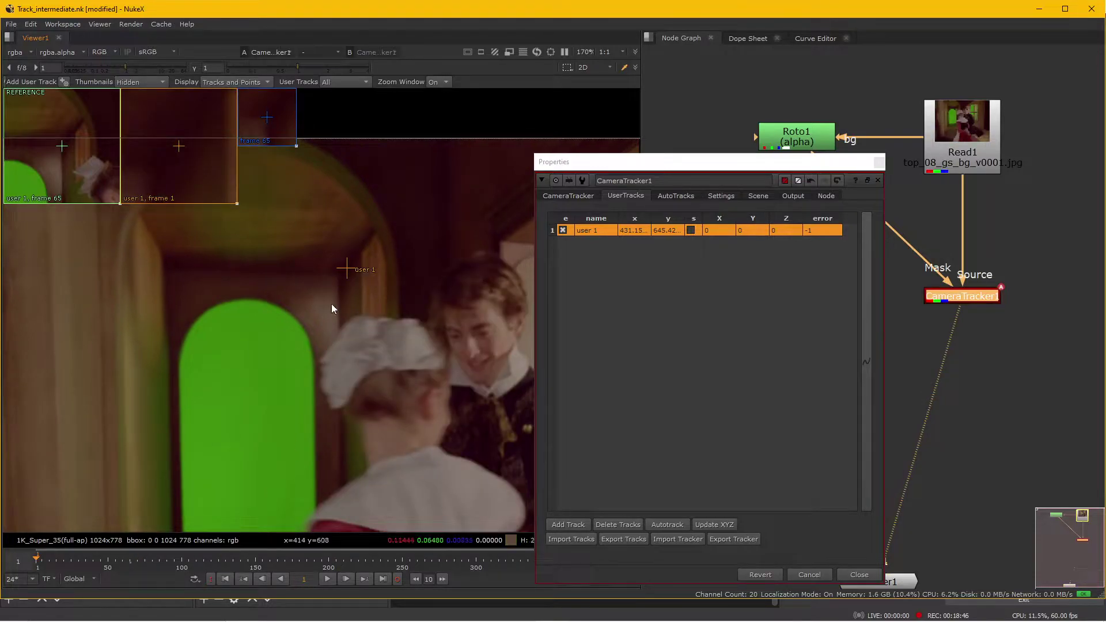
pyautogui.moveTo(206, 189); pyautogui.dragTo(229, 155)
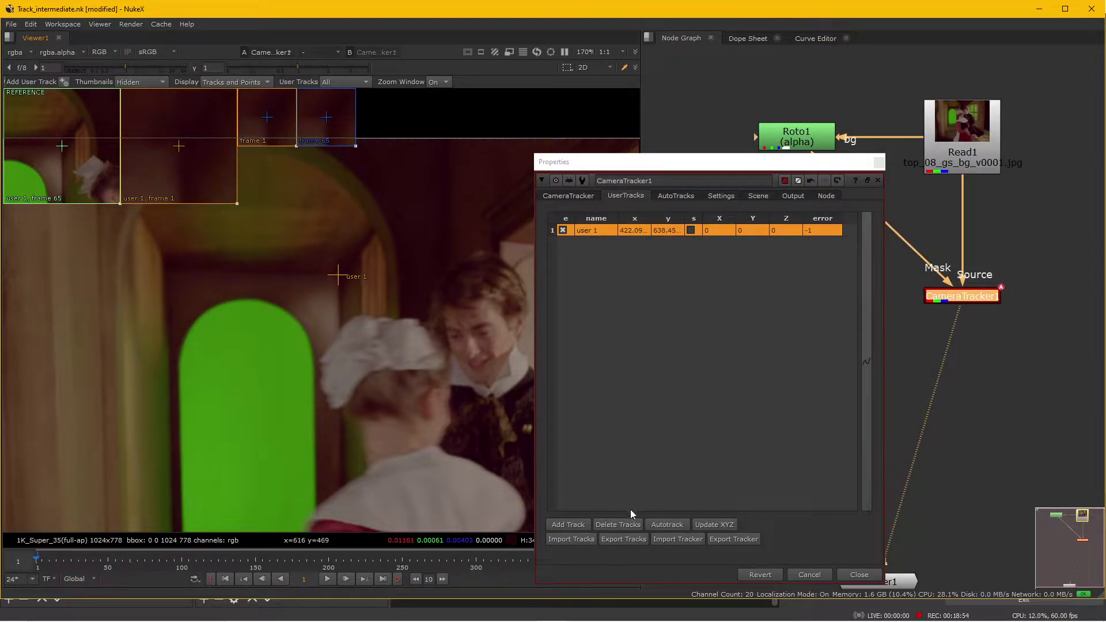
pyautogui.click(666, 525)
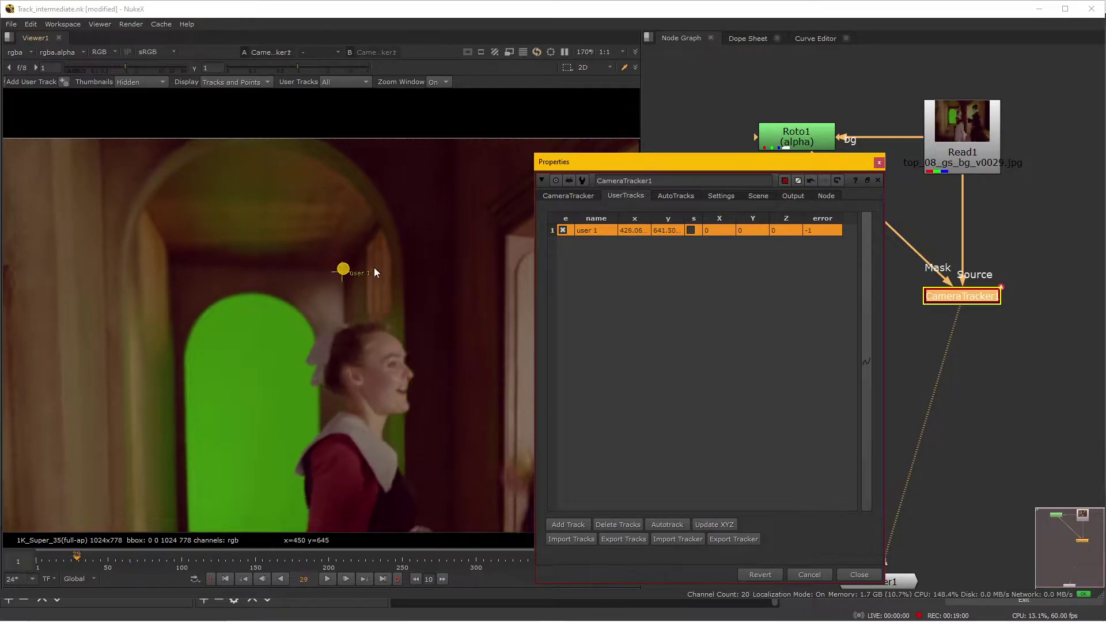
pyautogui.moveTo(399, 268); pyautogui.dragTo(480, 301)
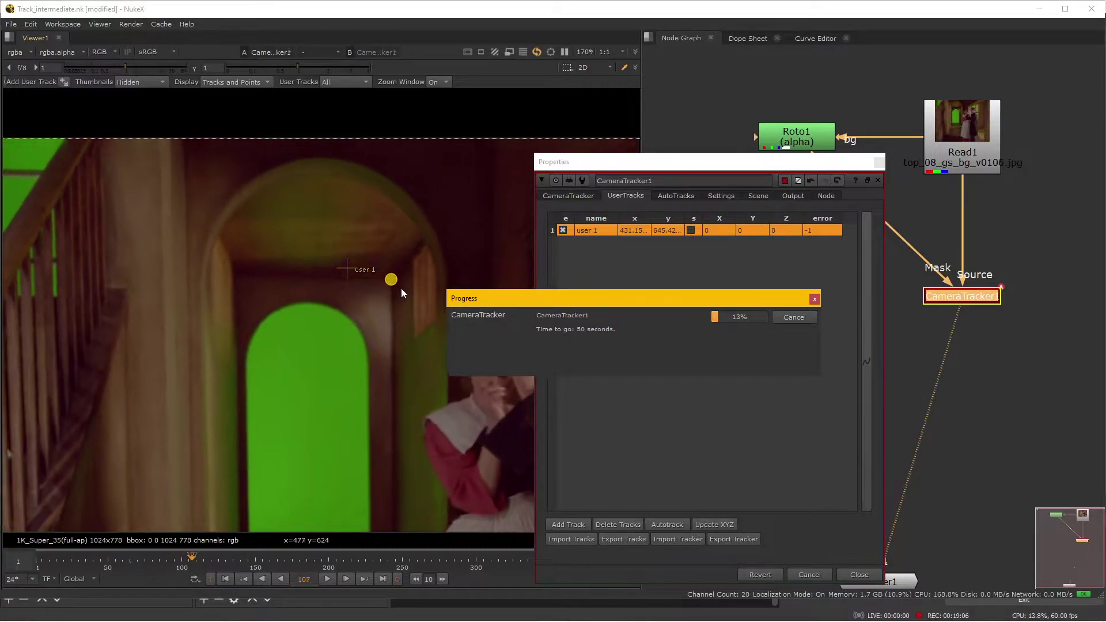
pyautogui.moveTo(486, 293); pyautogui.dragTo(581, 305)
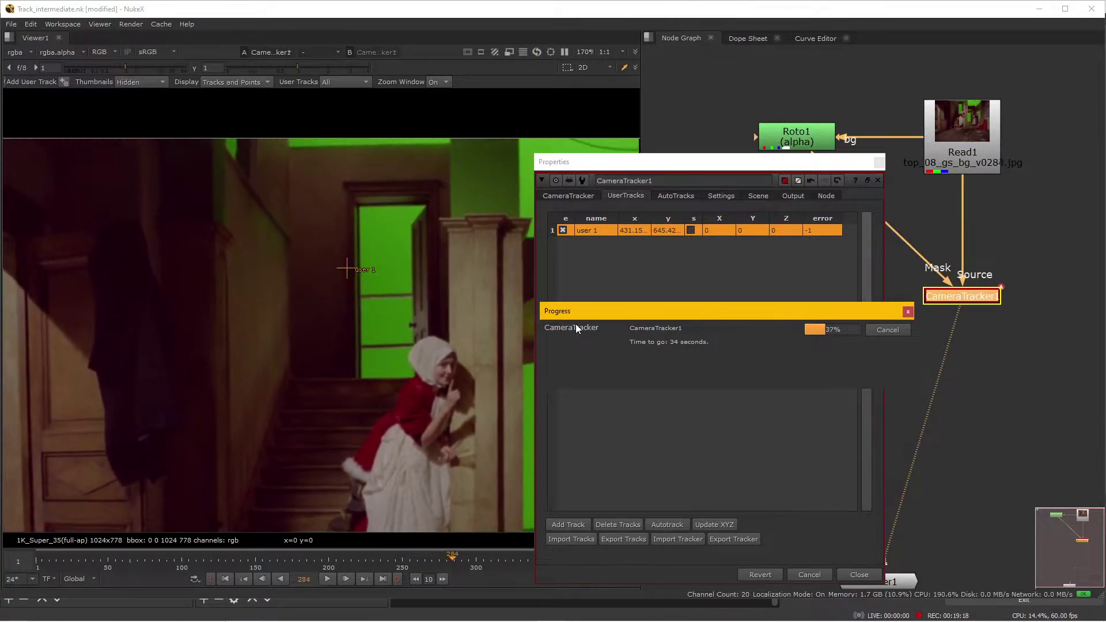
pyautogui.moveTo(616, 167); pyautogui.dragTo(865, 170)
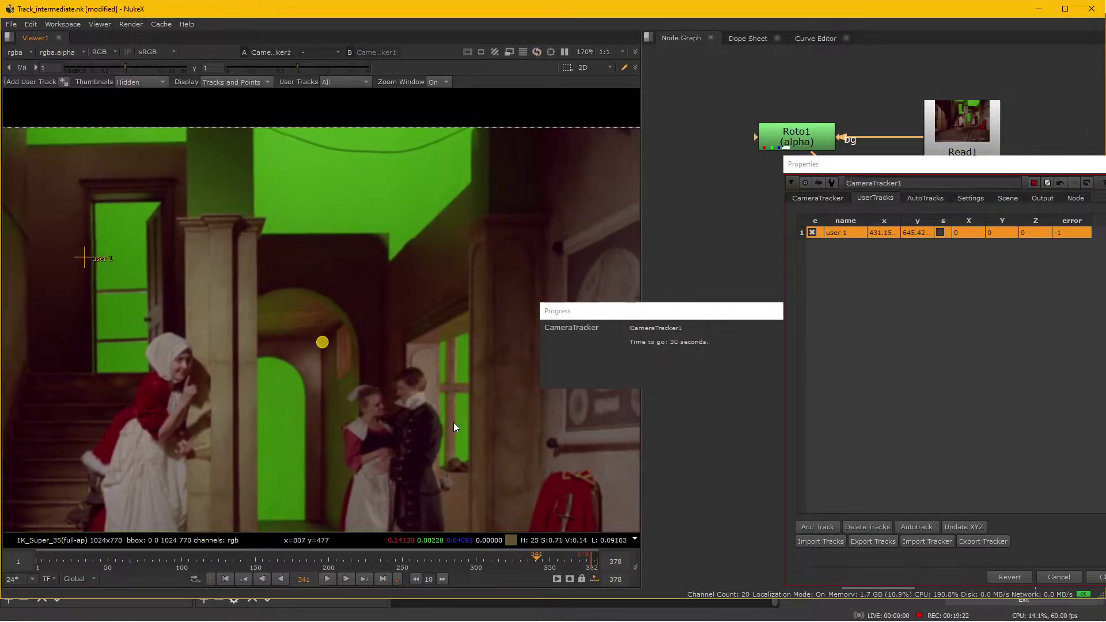
pyautogui.click(742, 313)
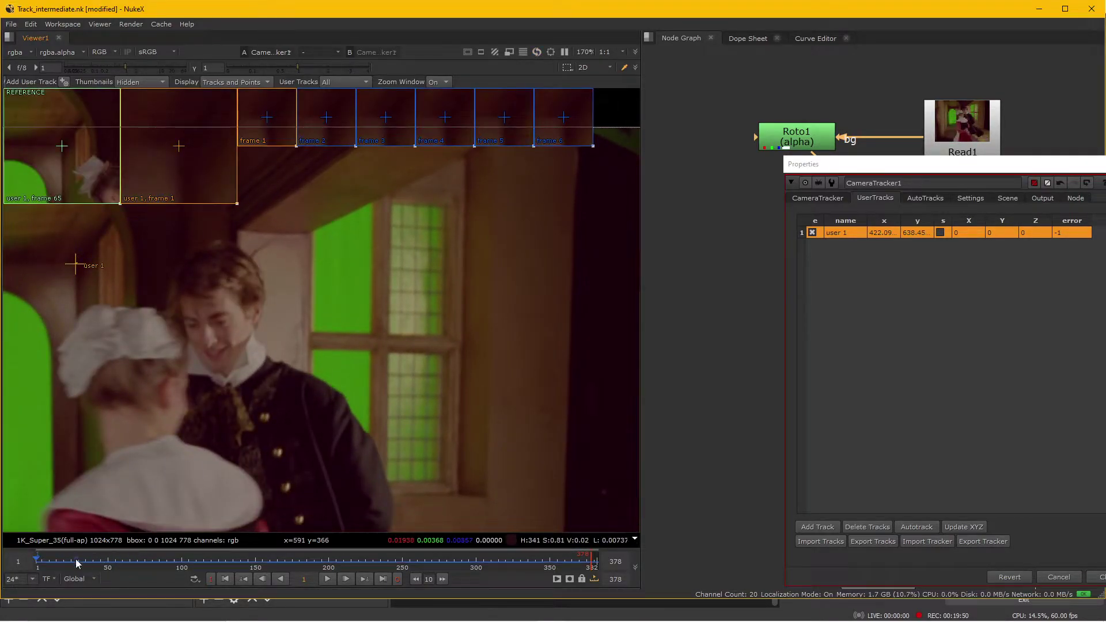
# - Scrub from frame 1 to frame 325 to check how accurately user 1 follows the recess corner
pyautogui.moveTo(55, 561); pyautogui.dragTo(188, 558)
pyautogui.moveTo(154, 341); pyautogui.dragTo(403, 379, button='middle')
pyautogui.scroll(3, 403, 379)
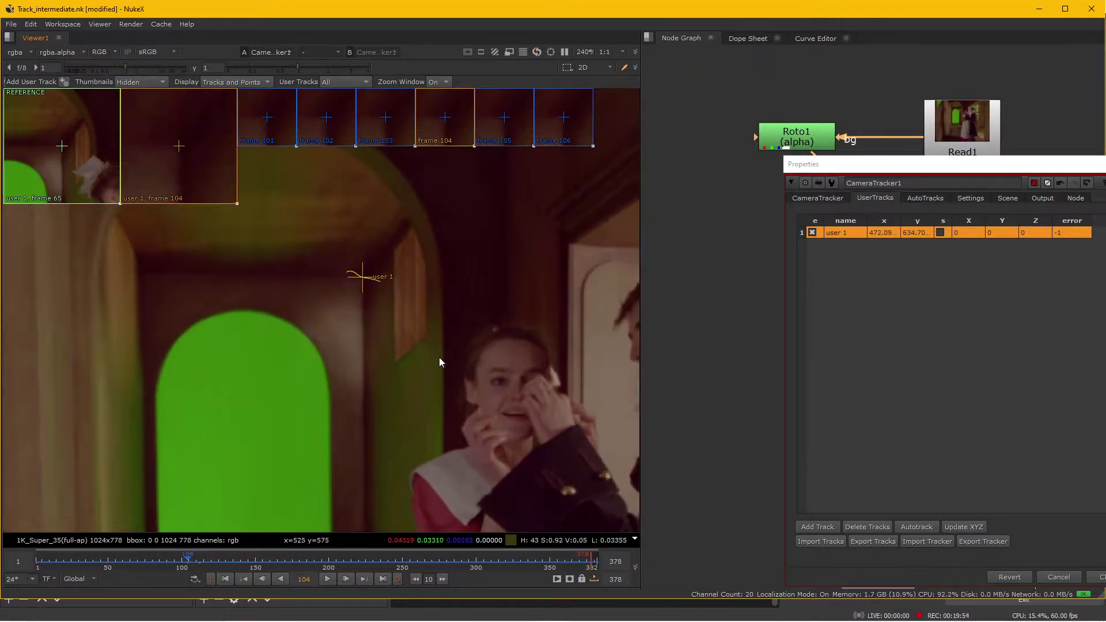
pyautogui.moveTo(253, 569); pyautogui.dragTo(513, 559)
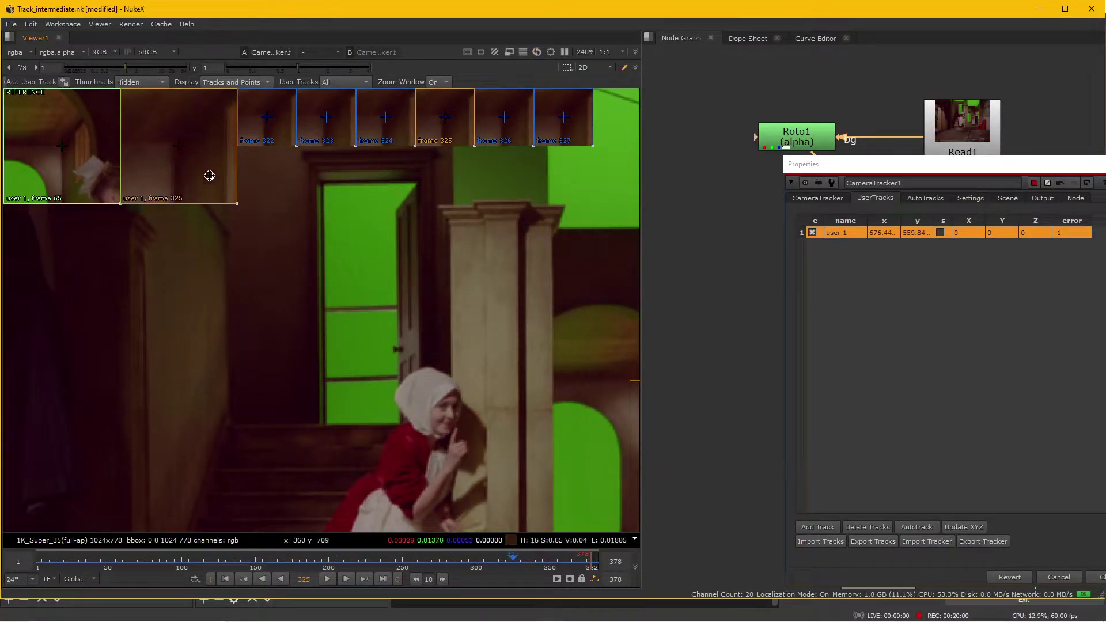
# - Try nudging user 1 at frame 325, undo the change, and restore the autotracked positions
pyautogui.moveTo(190, 170)
pyautogui.mouseDown()
pyautogui.moveTo(210, 180)
pyautogui.moveTo(197, 172)
pyautogui.mouseUp()
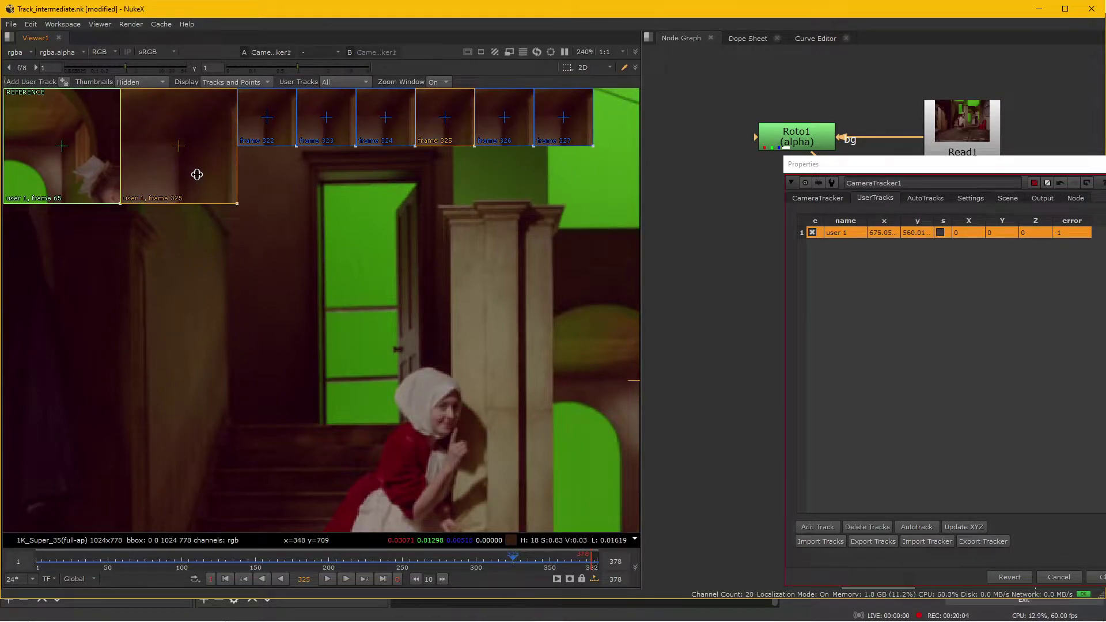
pyautogui.click(434, 278)
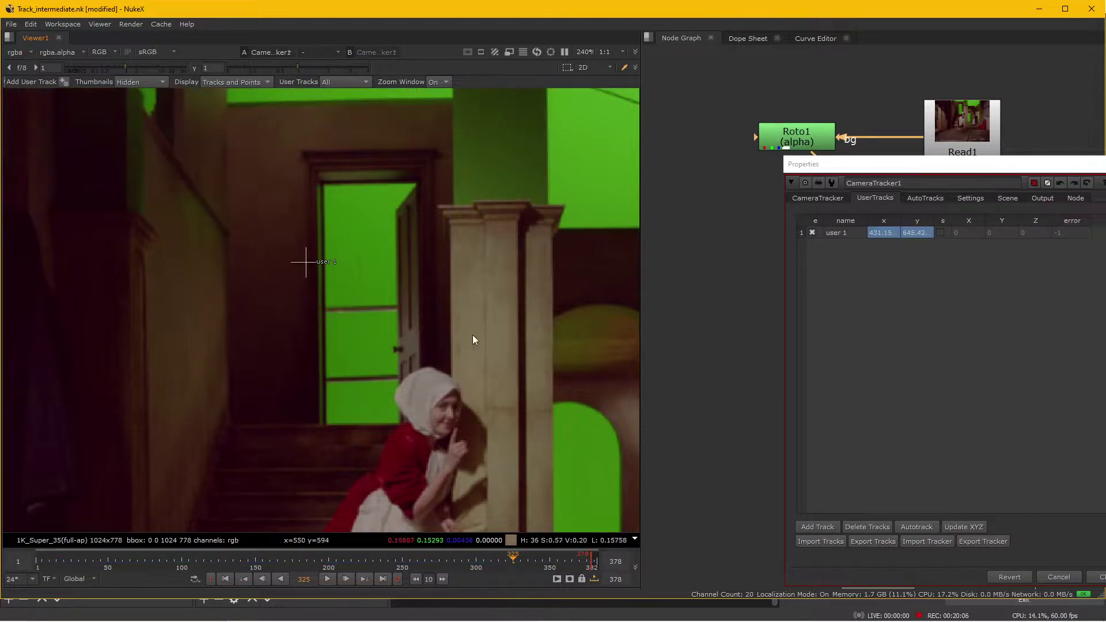
pyautogui.click(842, 232)
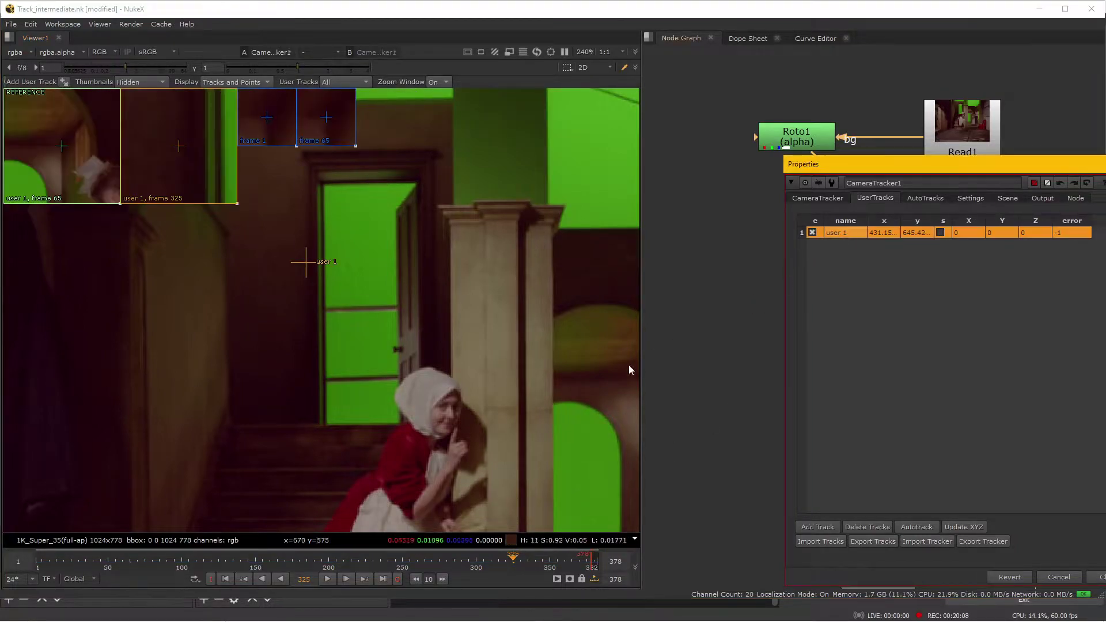
pyautogui.moveTo(484, 560); pyautogui.dragTo(544, 560)
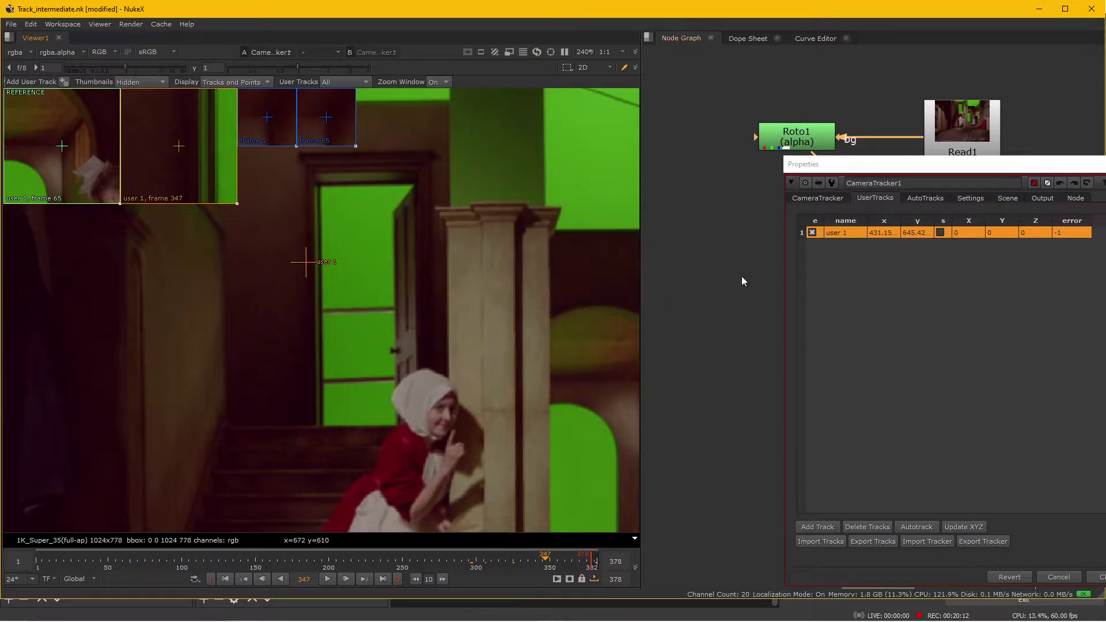
pyautogui.moveTo(884, 166); pyautogui.dragTo(737, 156)
pyautogui.moveTo(369, 276); pyautogui.dragTo(223, 275, button='middle')
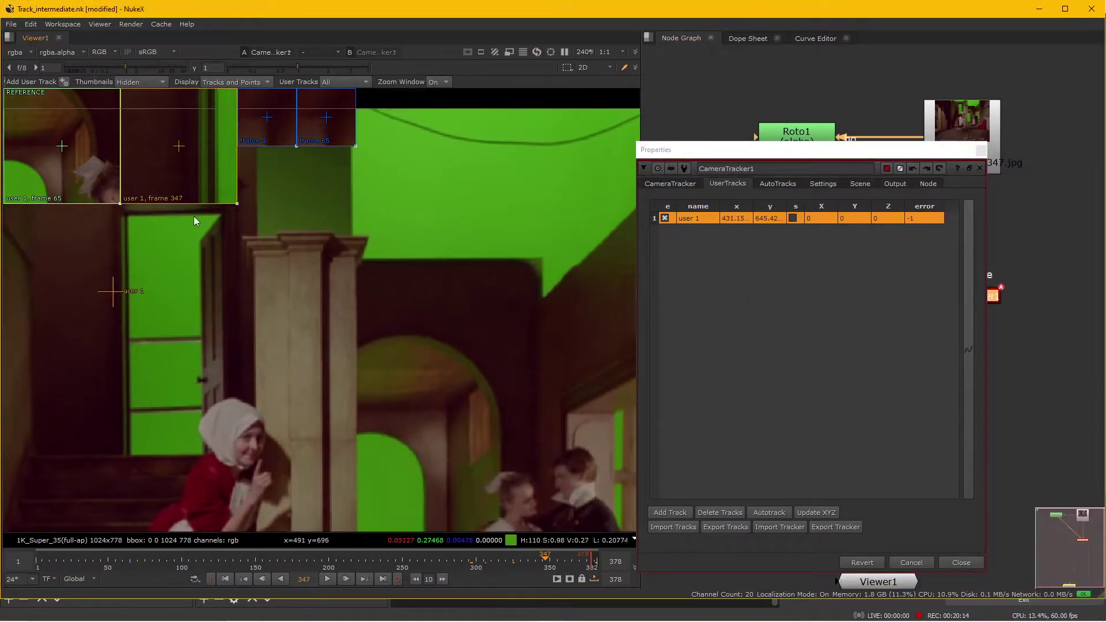
pyautogui.click(32, 24)
pyautogui.click(42, 45)
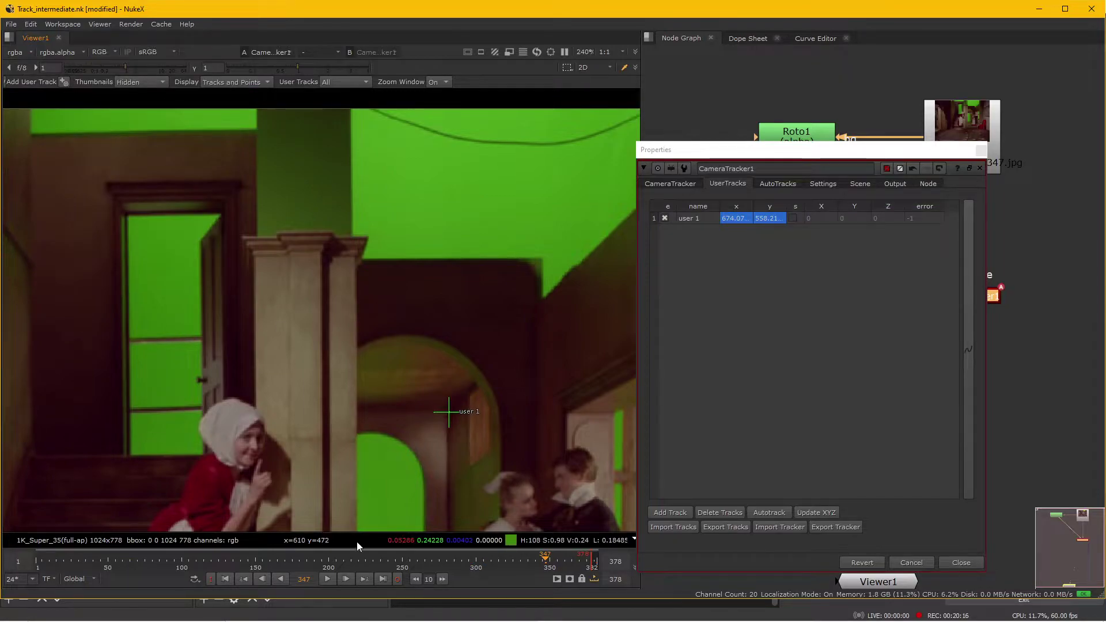
# - Select user 1 and step through the footage up to frame 172, checking its alignment with the recess corner
pyautogui.moveTo(371, 559); pyautogui.dragTo(191, 534)
pyautogui.press('Left')
pyautogui.press('Left')
pyautogui.press('Left')
pyautogui.click(691, 218)
pyautogui.press('Right')
pyautogui.press('Right')
pyautogui.press('Right')
pyautogui.press('Right')
pyautogui.press('Right')
pyautogui.press('Right')
pyautogui.press('Right')
pyautogui.press('Right')
pyautogui.press('Right')
pyautogui.press('Right')
pyautogui.press('Right')
pyautogui.press('Right')
pyautogui.press('Right')
pyautogui.press('Right')
pyautogui.press('Right')
pyautogui.press('Right')
pyautogui.press('Right')
pyautogui.press('Right')
pyautogui.press('Right')
pyautogui.press('Right')
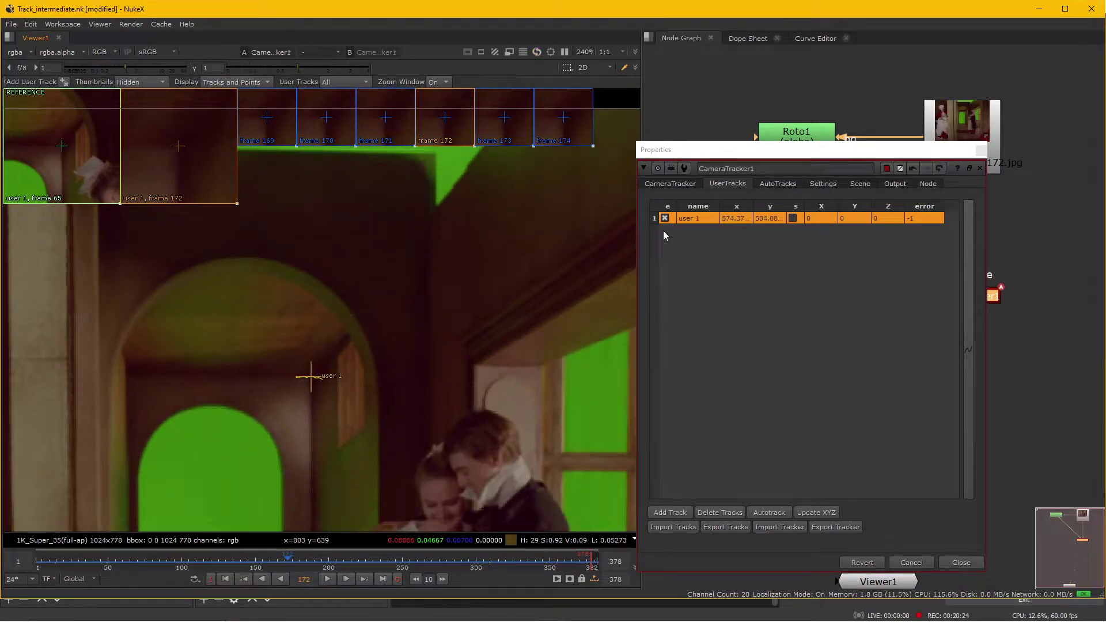
pyautogui.scroll(-3, 342, 396)
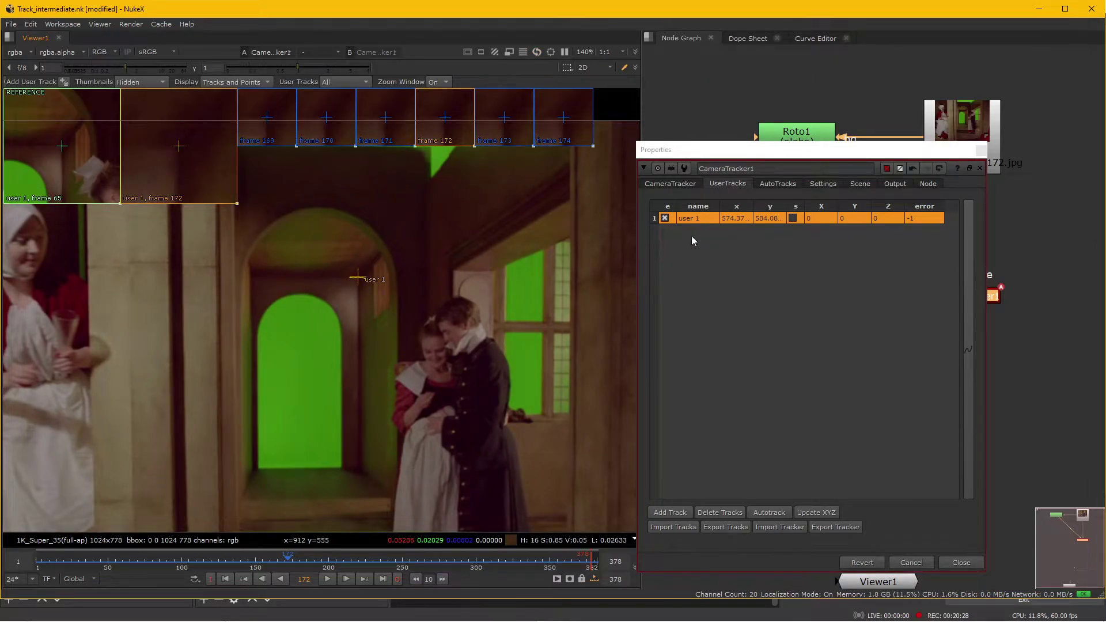
pyautogui.moveTo(358, 429)
pyautogui.mouseDown(button='middle')
pyautogui.moveTo(375, 392)
pyautogui.moveTo(395, 410)
pyautogui.mouseUp(button='middle')
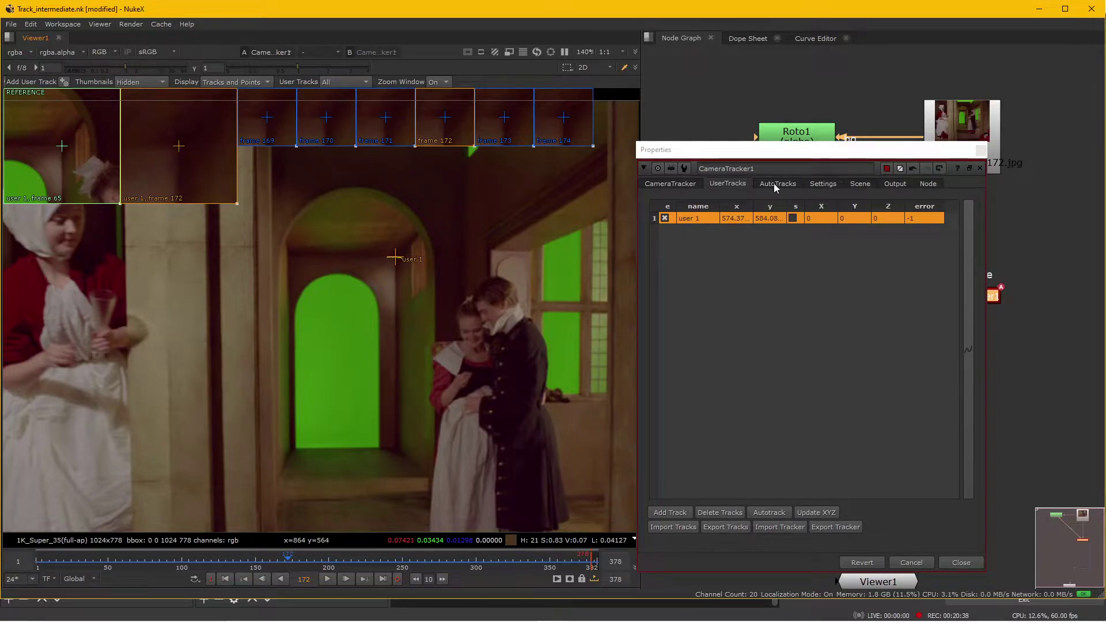
# - Return to frame 1 and run the automatic feature tracking of CameraTracker1 over the whole sequence
pyautogui.click(674, 184)
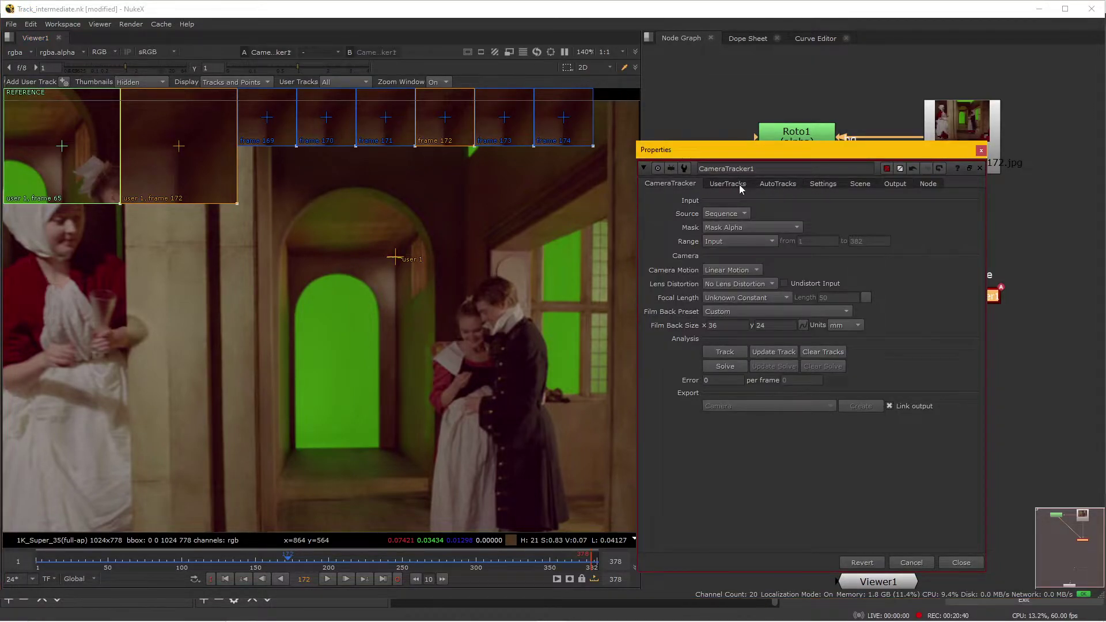
pyautogui.click(719, 184)
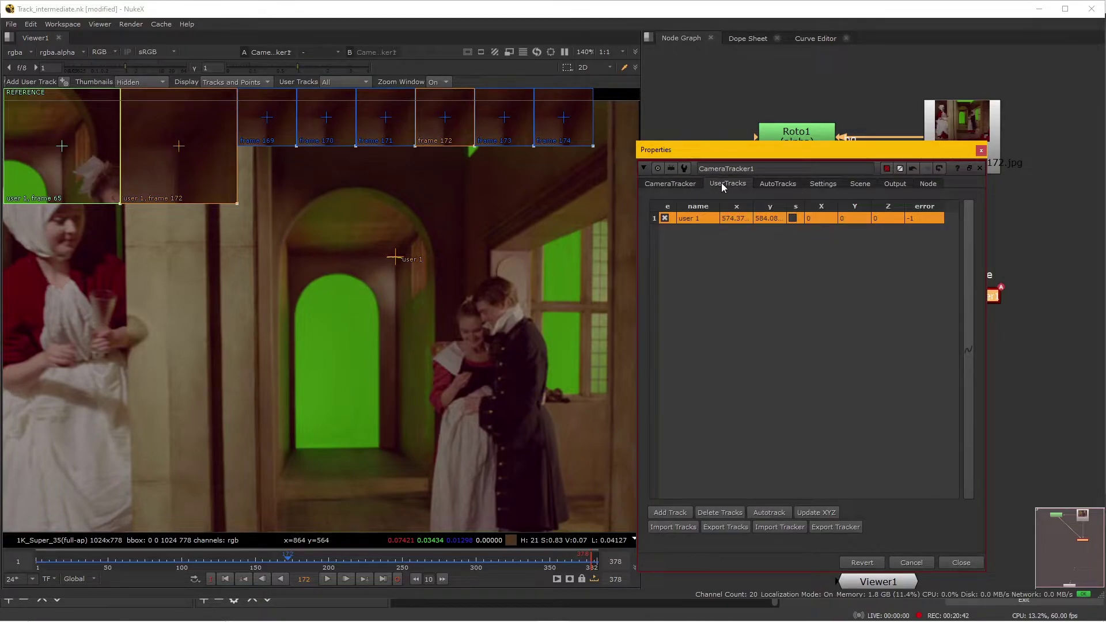
pyautogui.click(663, 184)
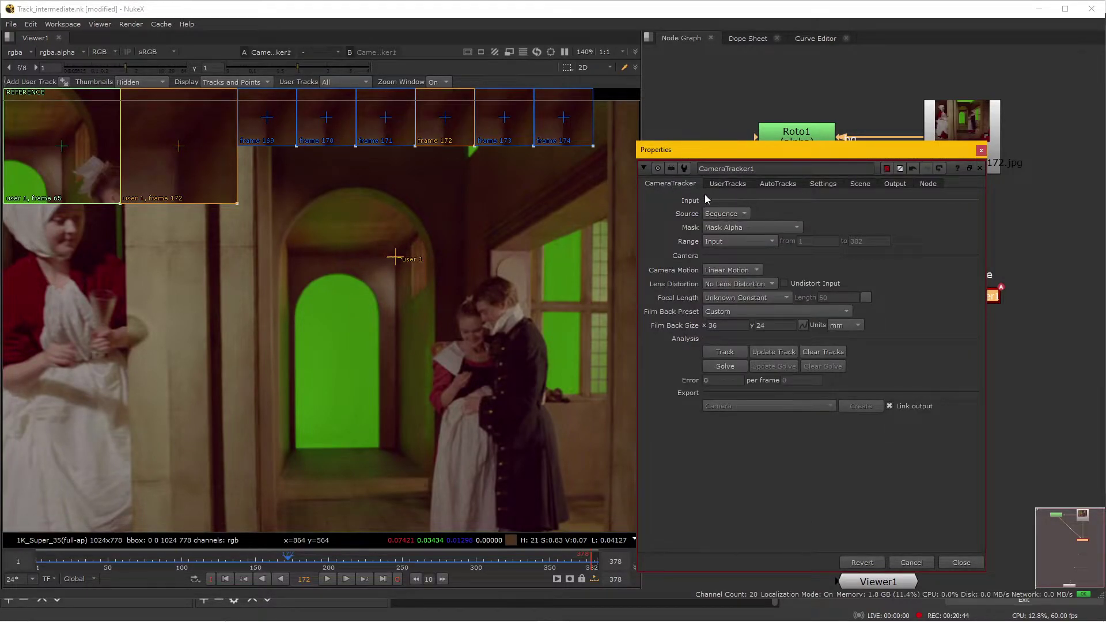
pyautogui.moveTo(695, 148); pyautogui.dragTo(715, 146)
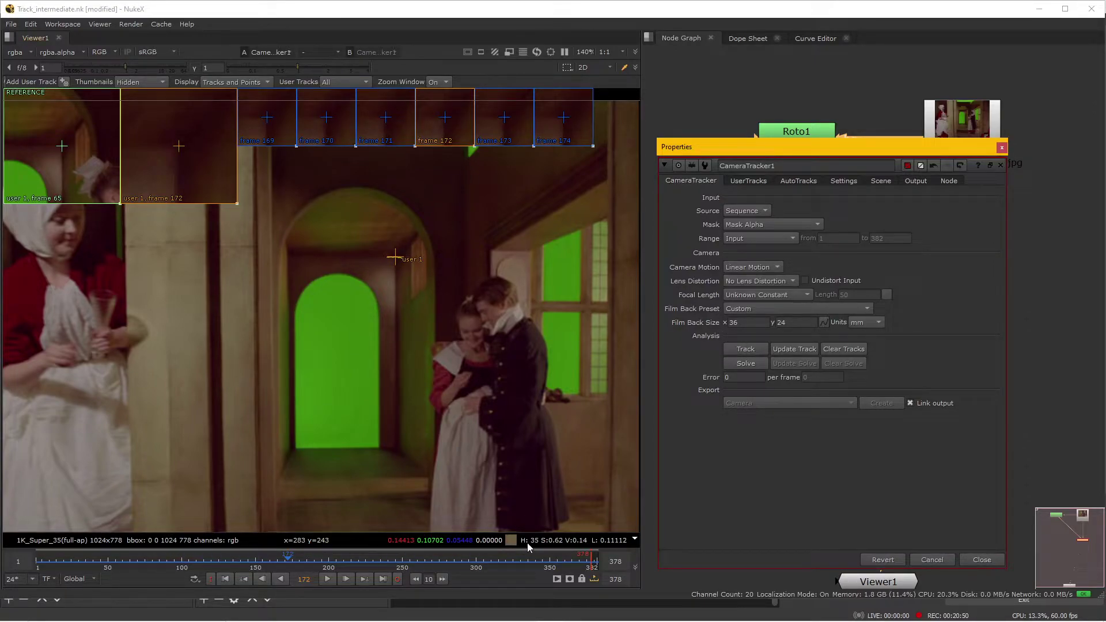
pyautogui.click(225, 579)
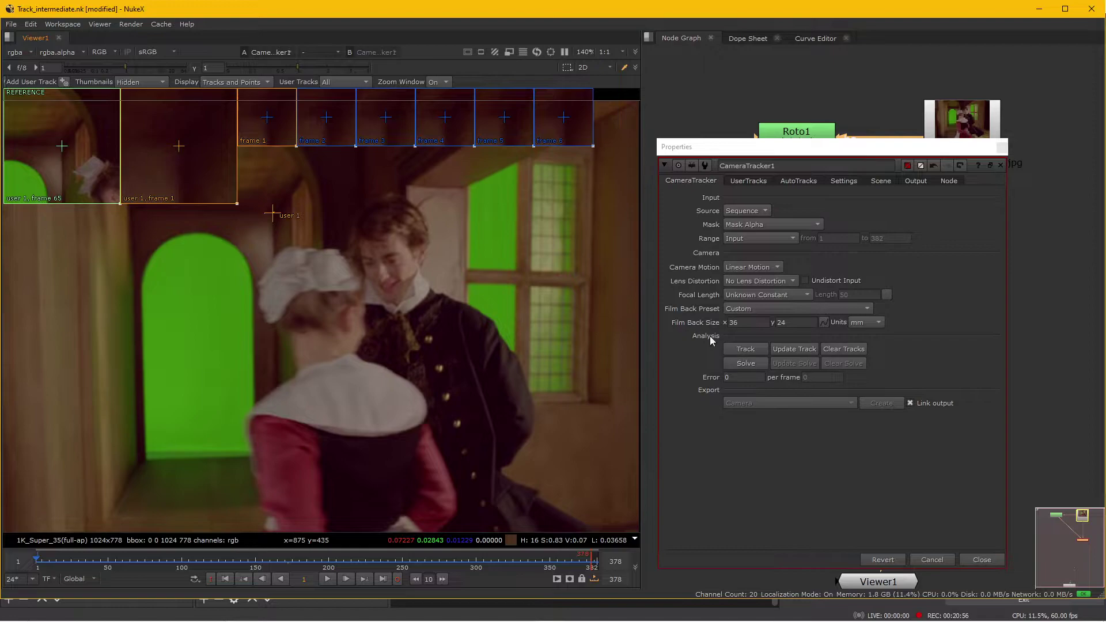
pyautogui.click(748, 350)
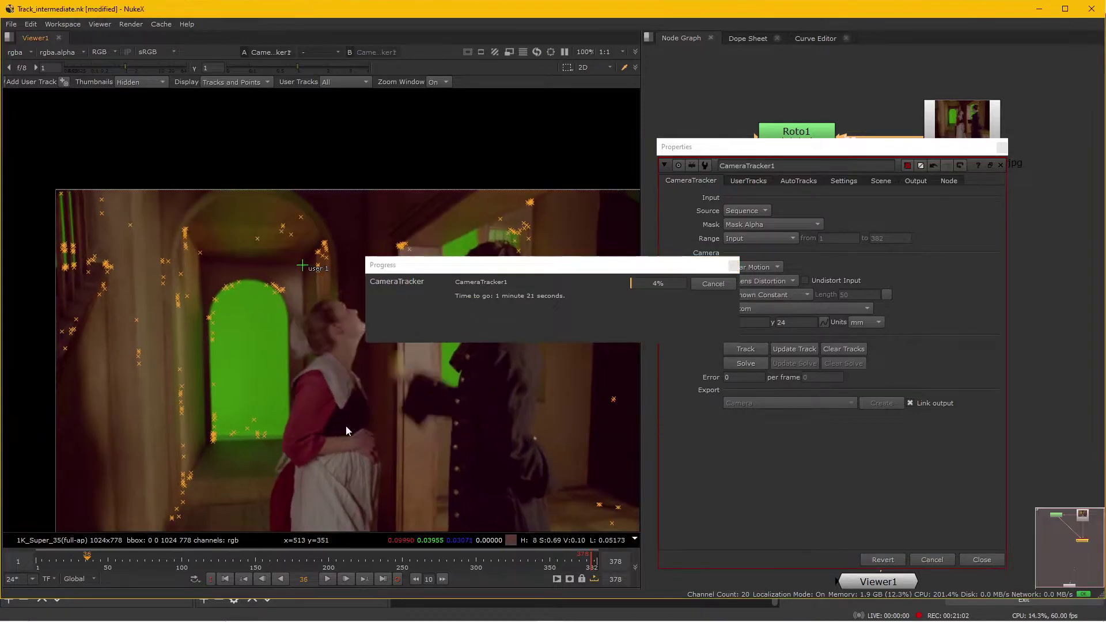
pyautogui.moveTo(348, 430); pyautogui.dragTo(312, 357, button='middle')
pyautogui.scroll(-1, 310, 364)
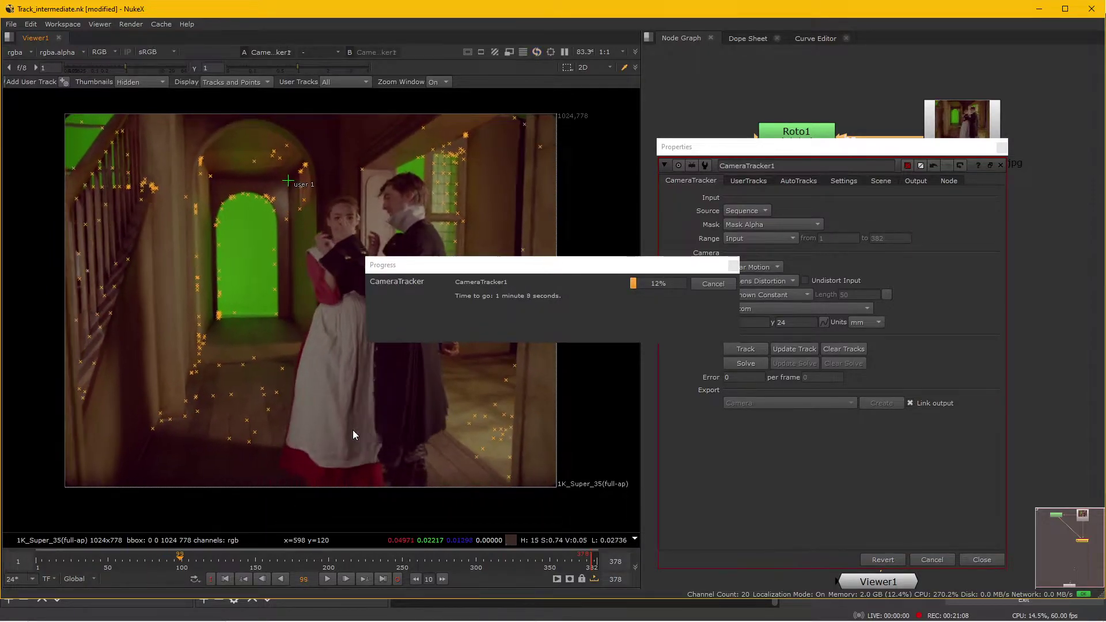
pyautogui.hotkey('alt', 'Tab')
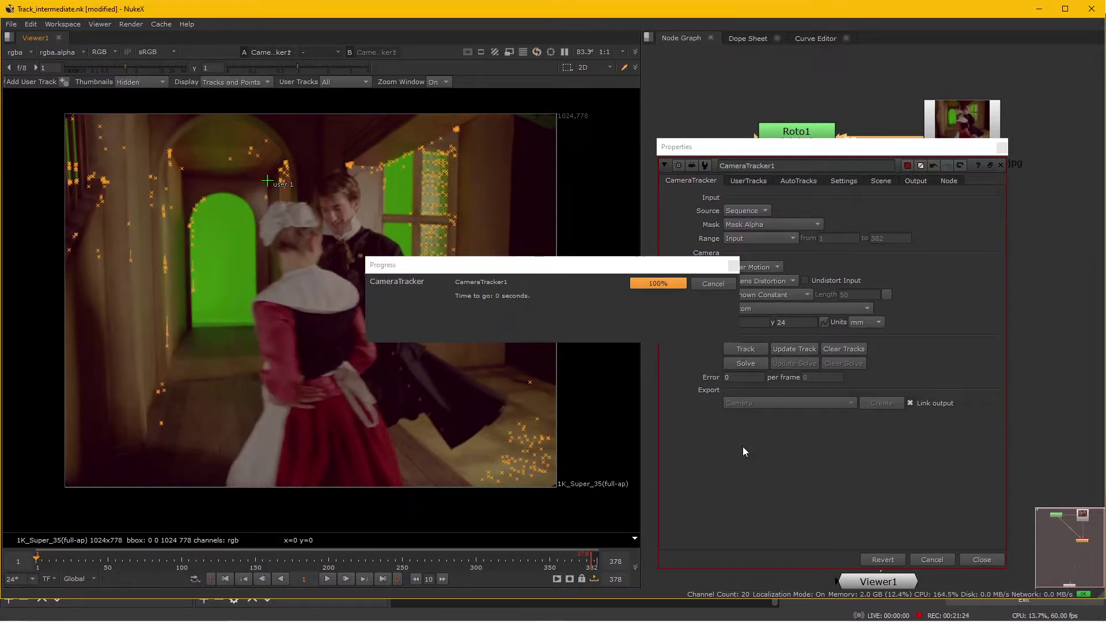
# - Scrub the tracked footage between frames 1 and 209, ending at frame 96, to examine the auto tracks around the masked actors
pyautogui.moveTo(71, 558); pyautogui.dragTo(333, 556)
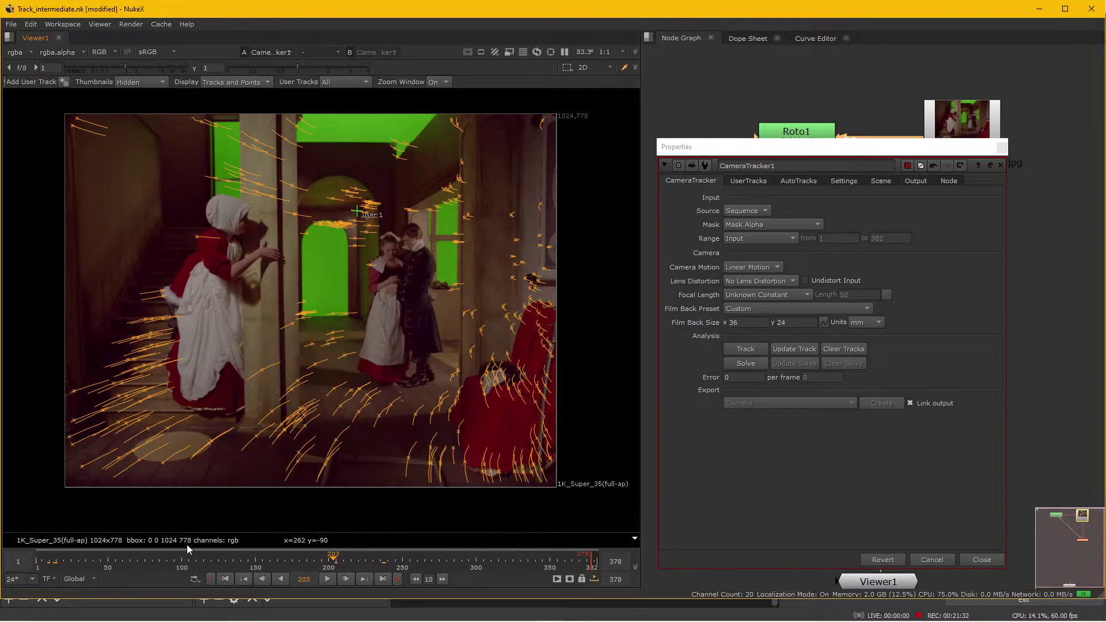
pyautogui.moveTo(358, 565); pyautogui.dragTo(252, 561)
pyautogui.scroll(3, 281, 255)
pyautogui.scroll(-3, 355, 329)
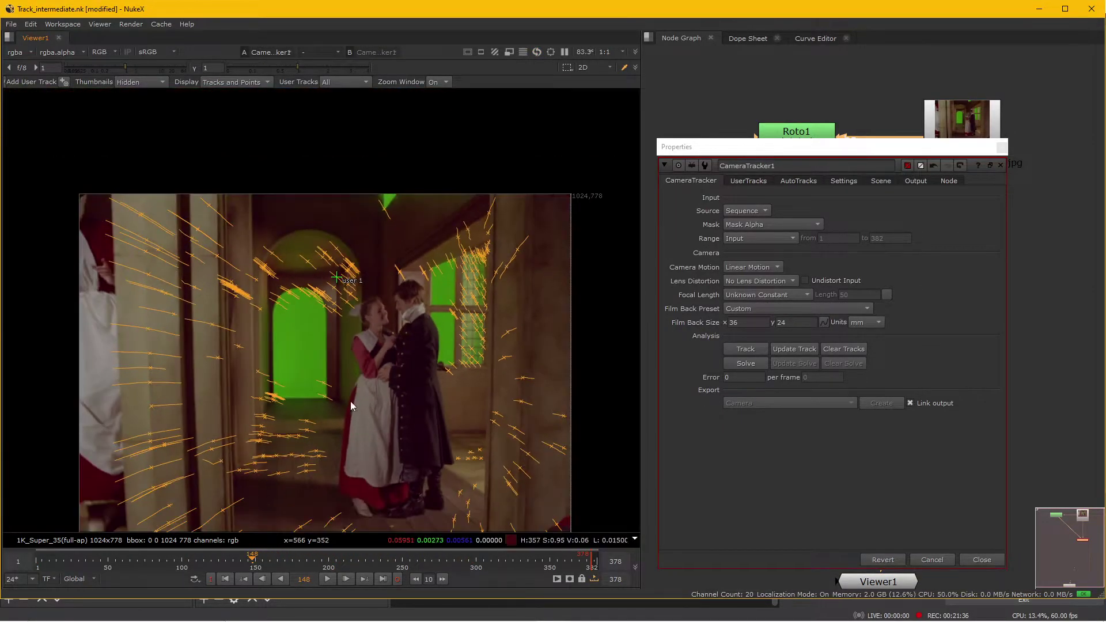
pyautogui.moveTo(360, 561)
pyautogui.mouseDown()
pyautogui.moveTo(185, 556)
pyautogui.moveTo(393, 564)
pyautogui.moveTo(270, 562)
pyautogui.moveTo(342, 562)
pyautogui.mouseUp()
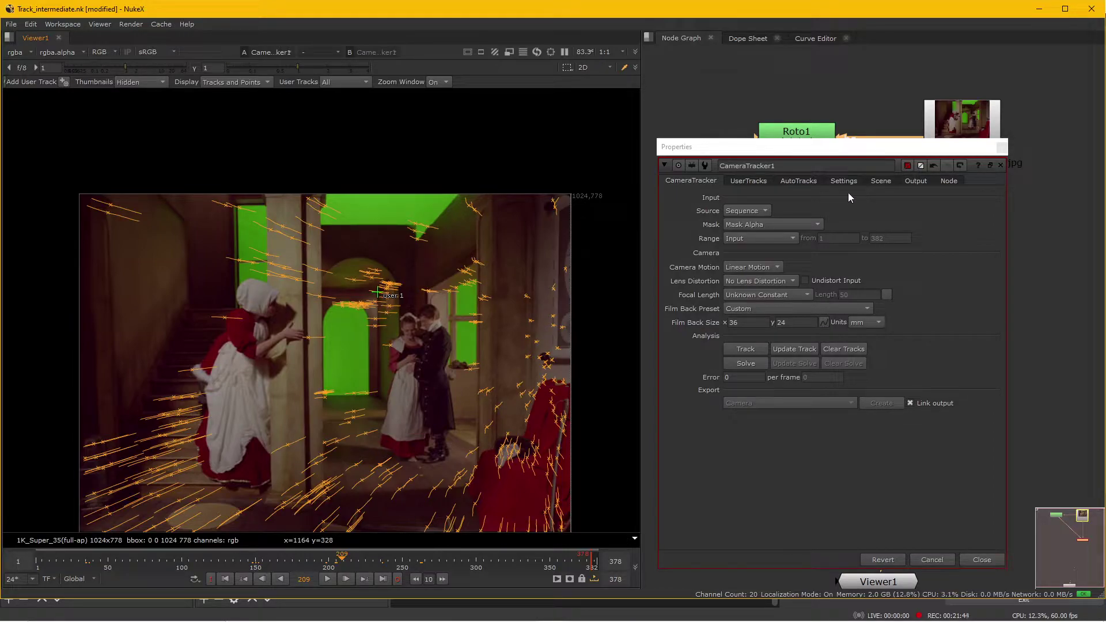
pyautogui.scroll(2, 407, 465)
pyautogui.moveTo(344, 555); pyautogui.dragTo(175, 564)
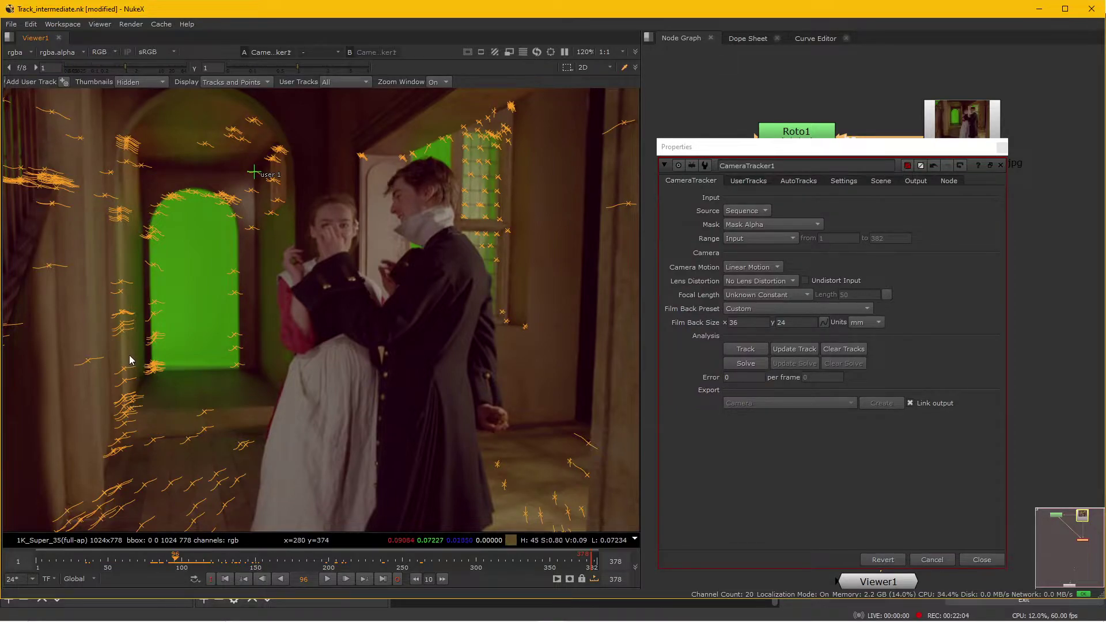
# - Compare the minimum length threshold of the auto tracks with the Minimum Length in the tracking settings
pyautogui.click(798, 181)
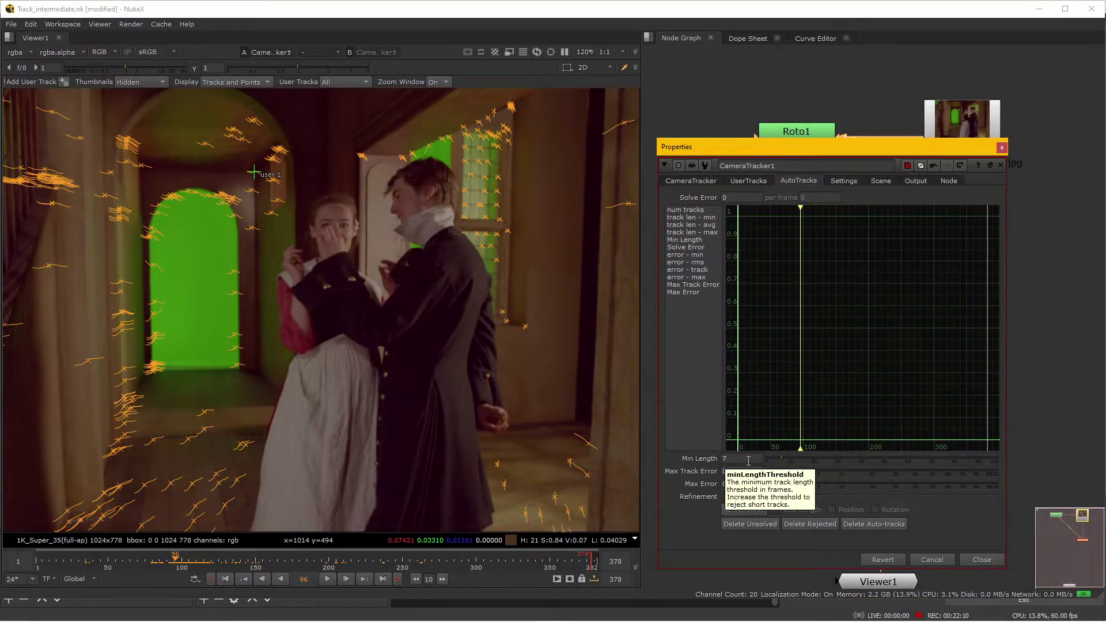
pyautogui.click(844, 181)
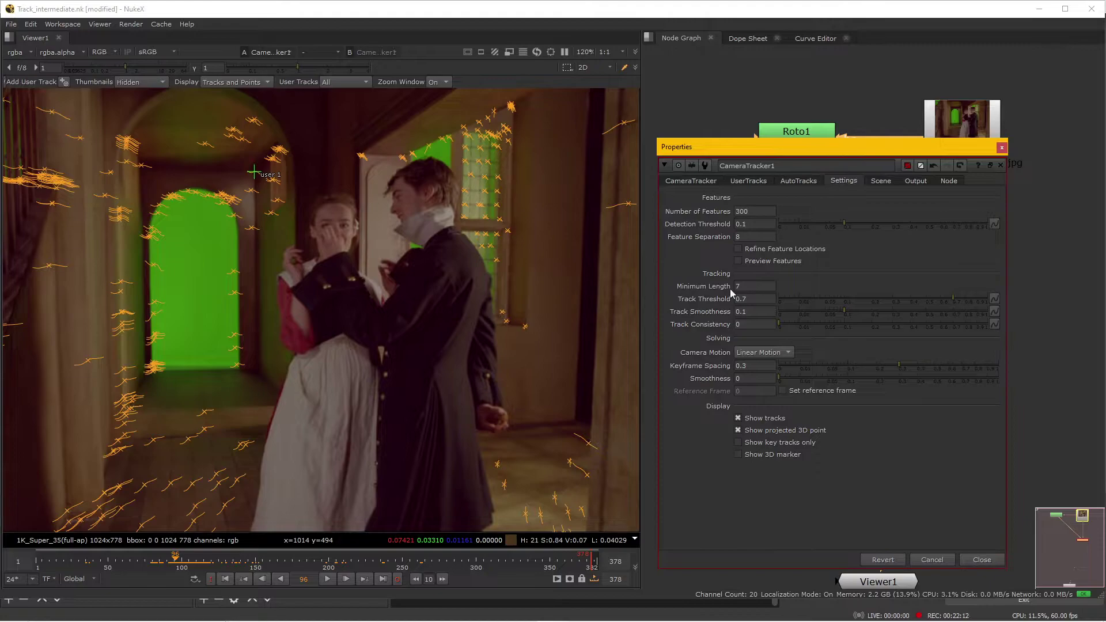
pyautogui.click(809, 181)
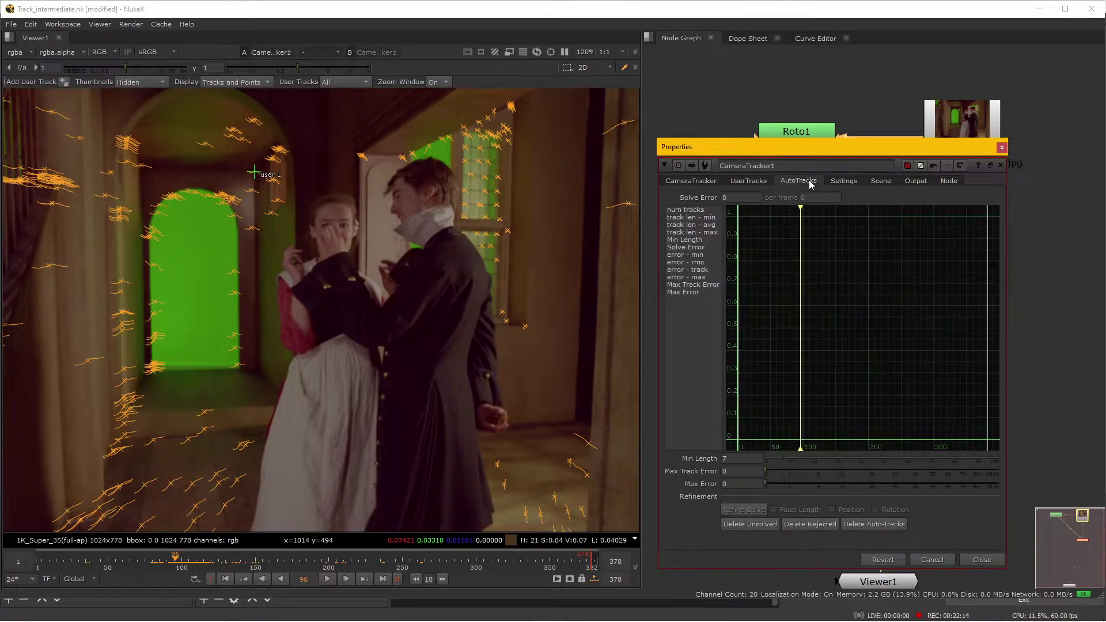
# - Test minimum length thresholds up to 37 frames for the auto tracks and settle on a Min Length of 20
pyautogui.click(730, 460)
pyautogui.press('Return')
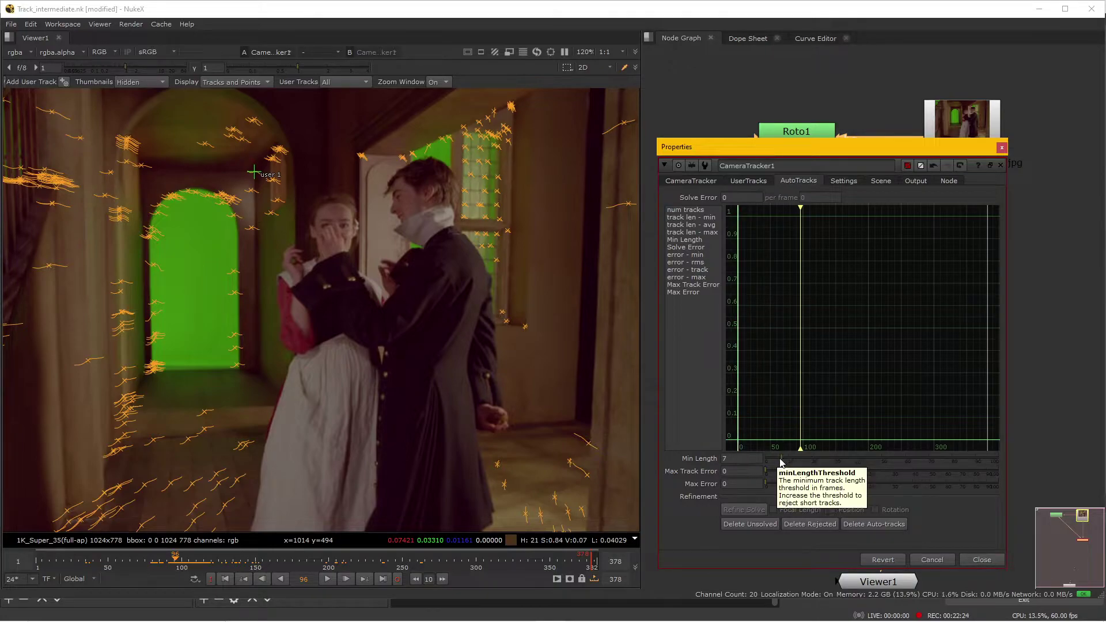
pyautogui.moveTo(783, 457); pyautogui.dragTo(825, 459)
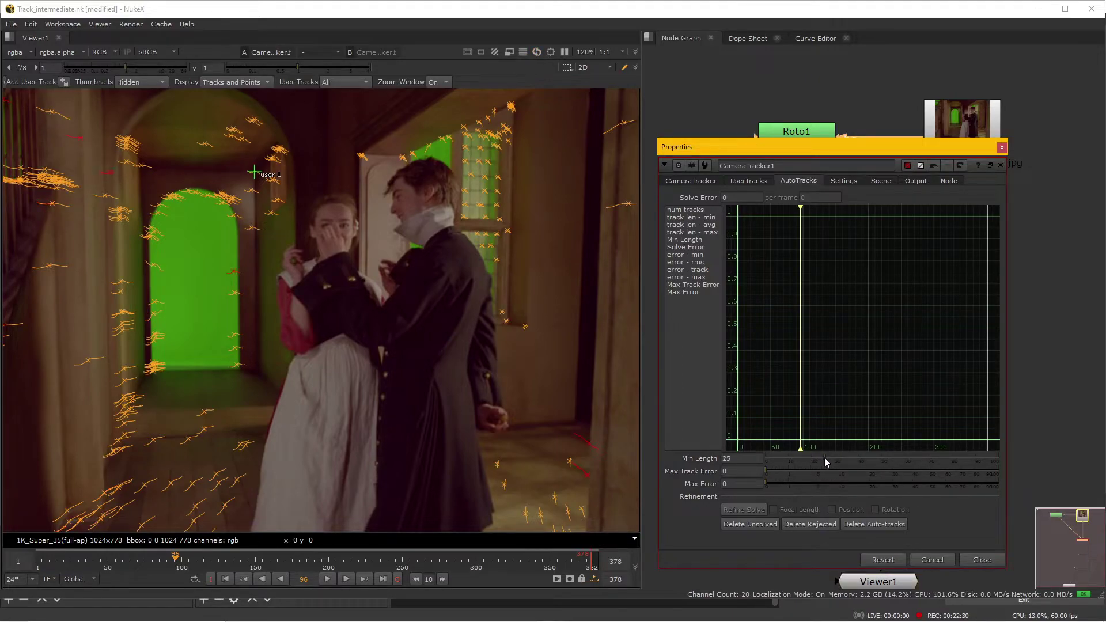
pyautogui.scroll(-2, 361, 285)
pyautogui.moveTo(357, 290); pyautogui.dragTo(369, 316, button='middle')
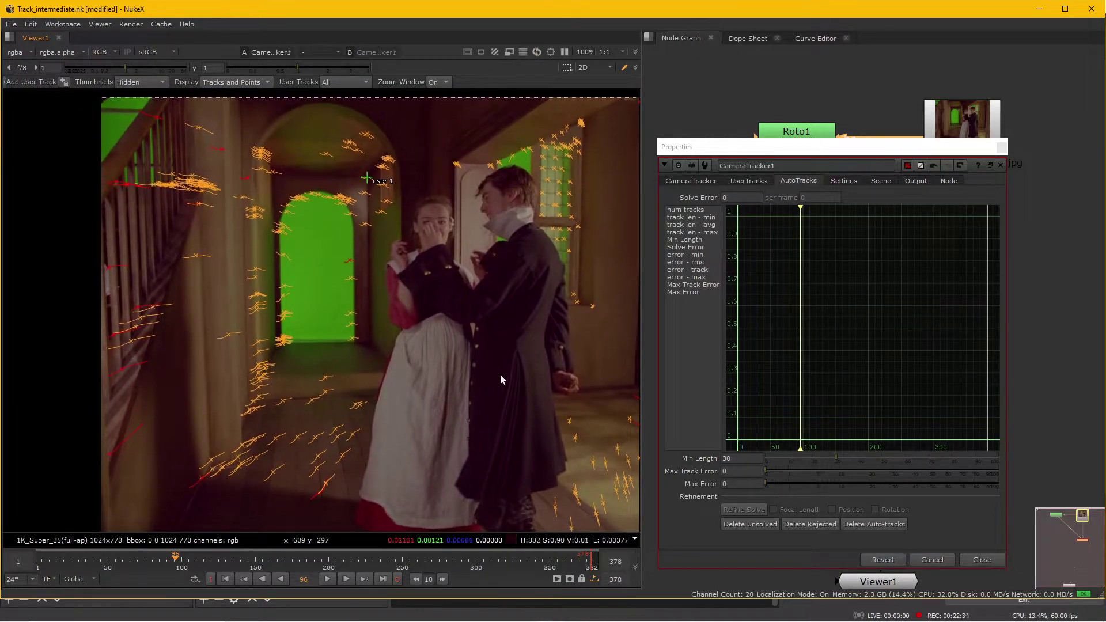
pyautogui.moveTo(836, 461)
pyautogui.mouseDown()
pyautogui.moveTo(766, 464)
pyautogui.moveTo(851, 458)
pyautogui.mouseUp()
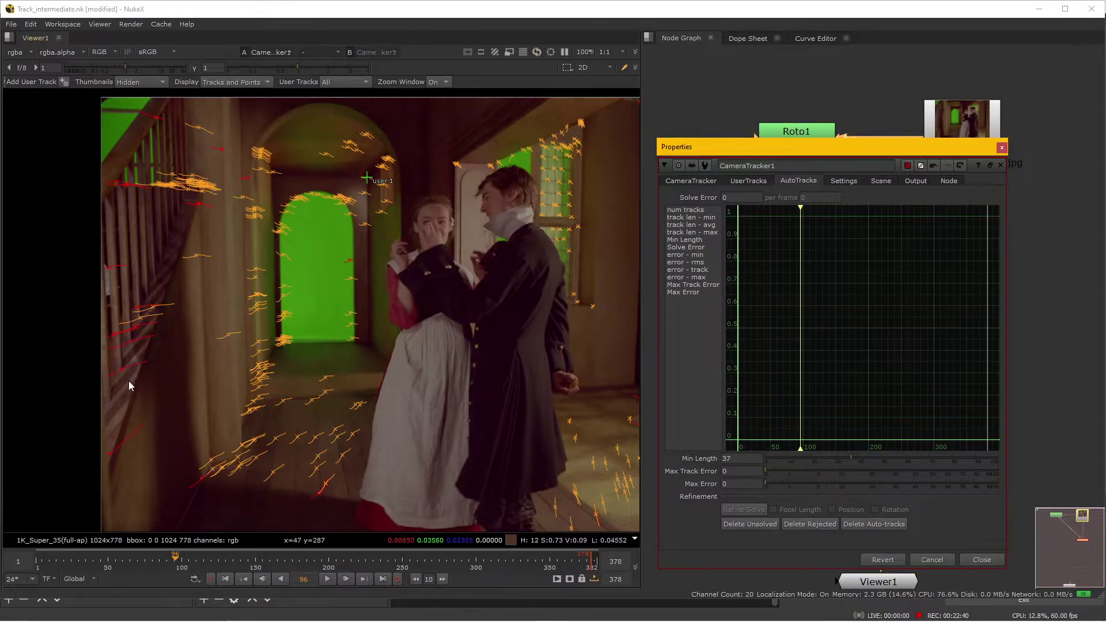
pyautogui.moveTo(850, 457); pyautogui.dragTo(817, 459)
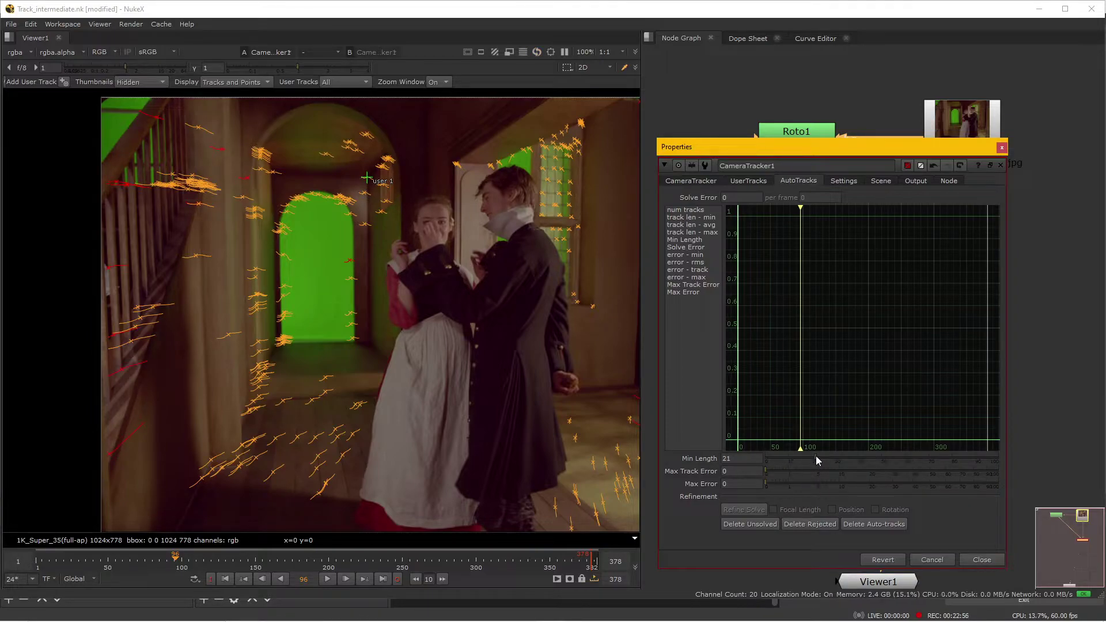
pyautogui.moveTo(811, 461); pyautogui.dragTo(812, 461)
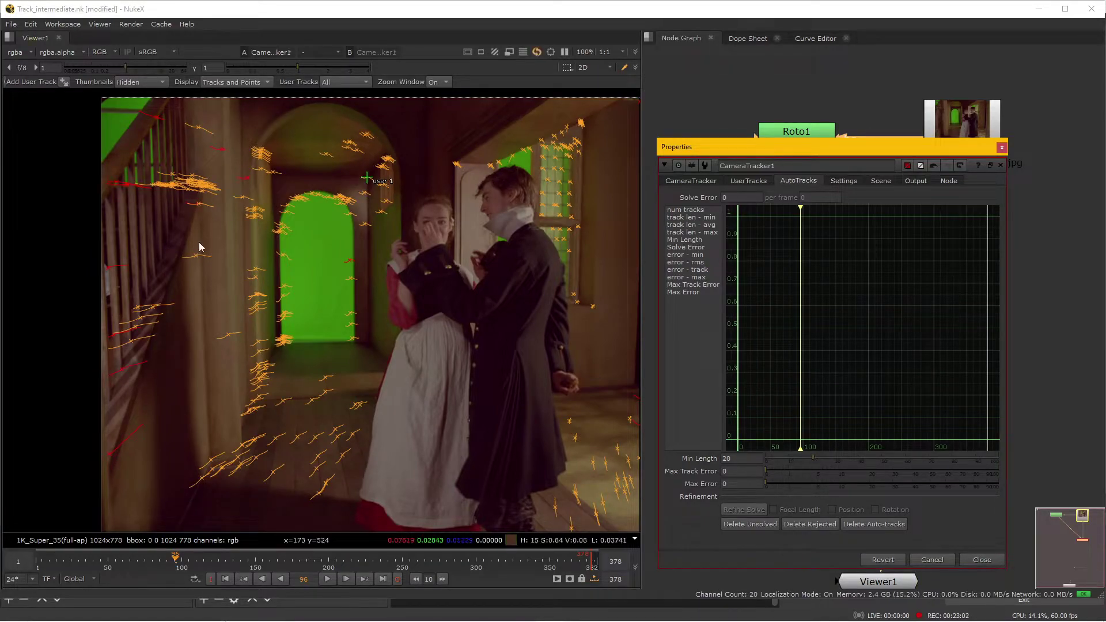
# - Permanently delete the rejected auto tracks and scrub to frame 197 to check the remaining ones
pyautogui.click(810, 524)
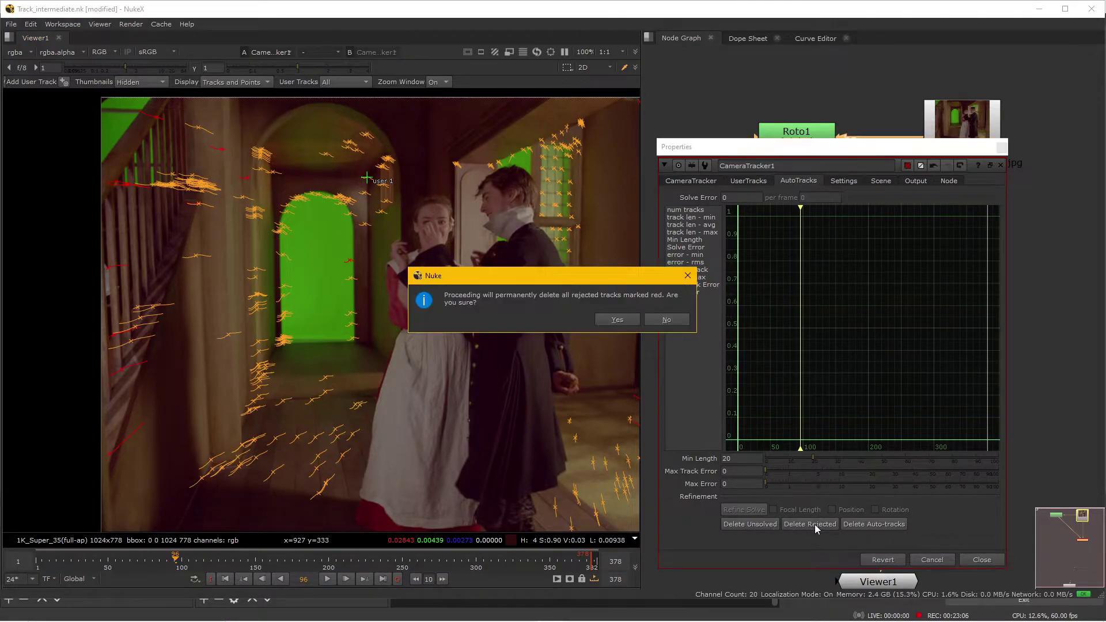
pyautogui.click(616, 320)
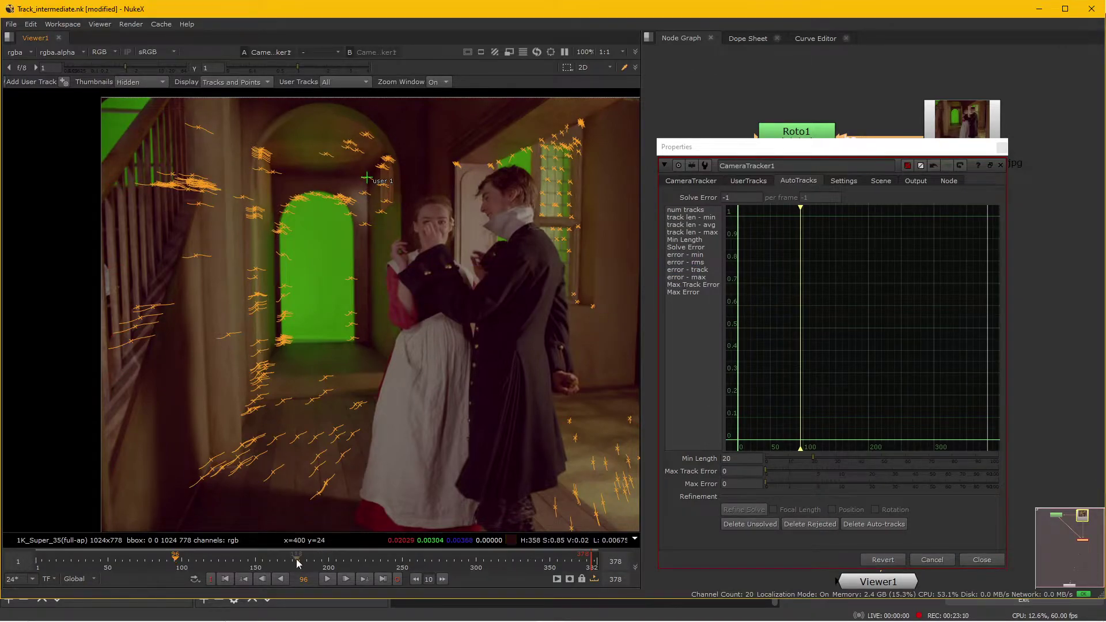
pyautogui.moveTo(168, 561); pyautogui.dragTo(329, 506)
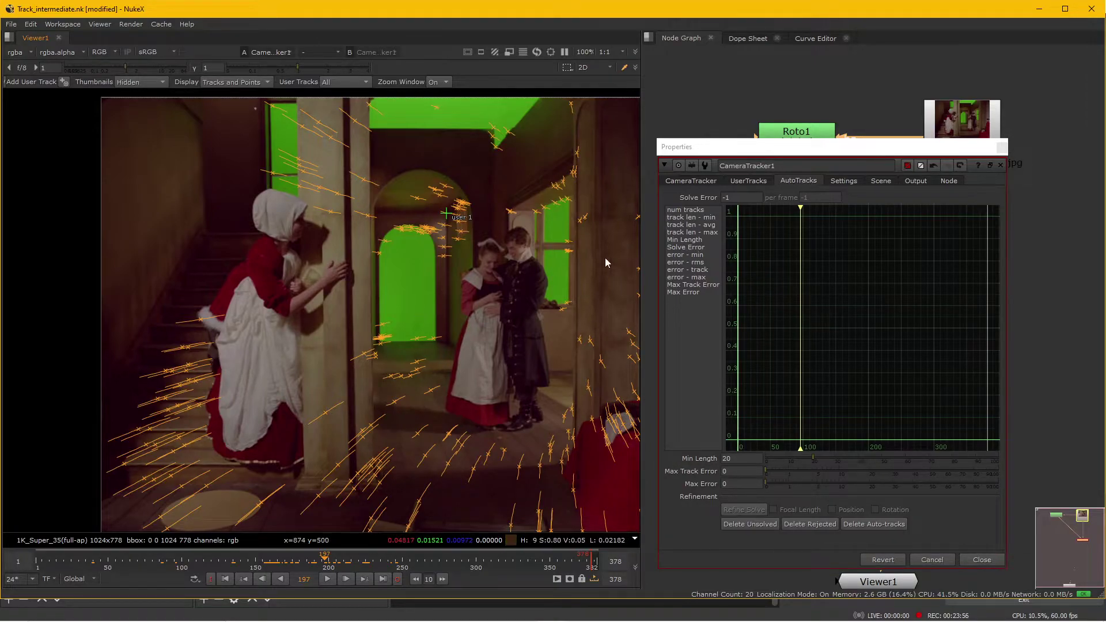
# - Solve the camera from the tracks and scrub back to frame 141 to check which tracks are solved or rejected
pyautogui.click(694, 181)
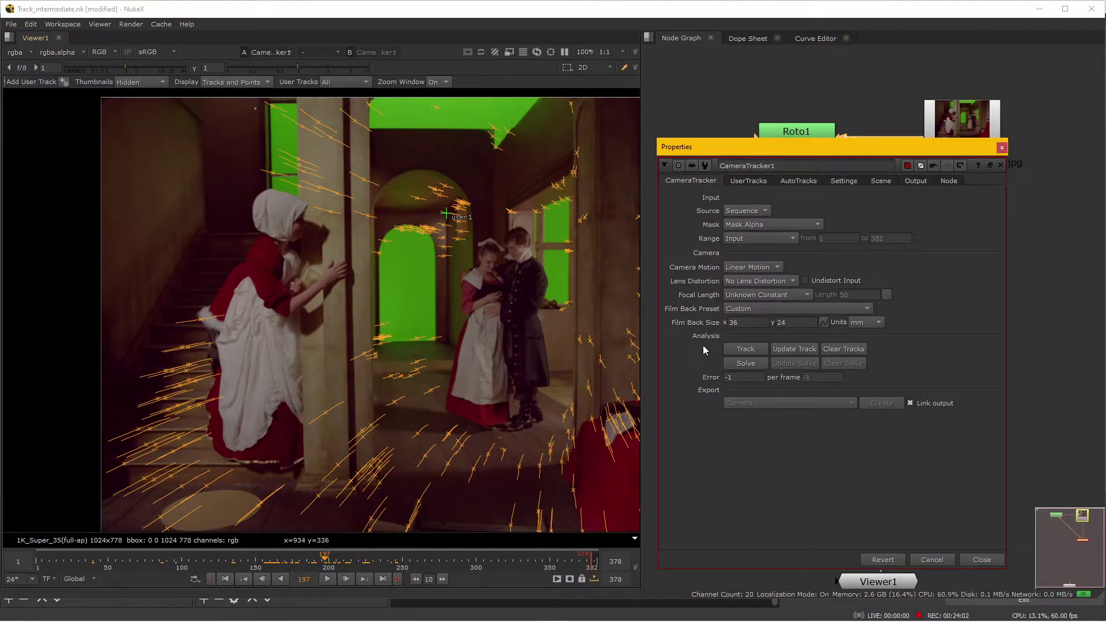
pyautogui.click(746, 364)
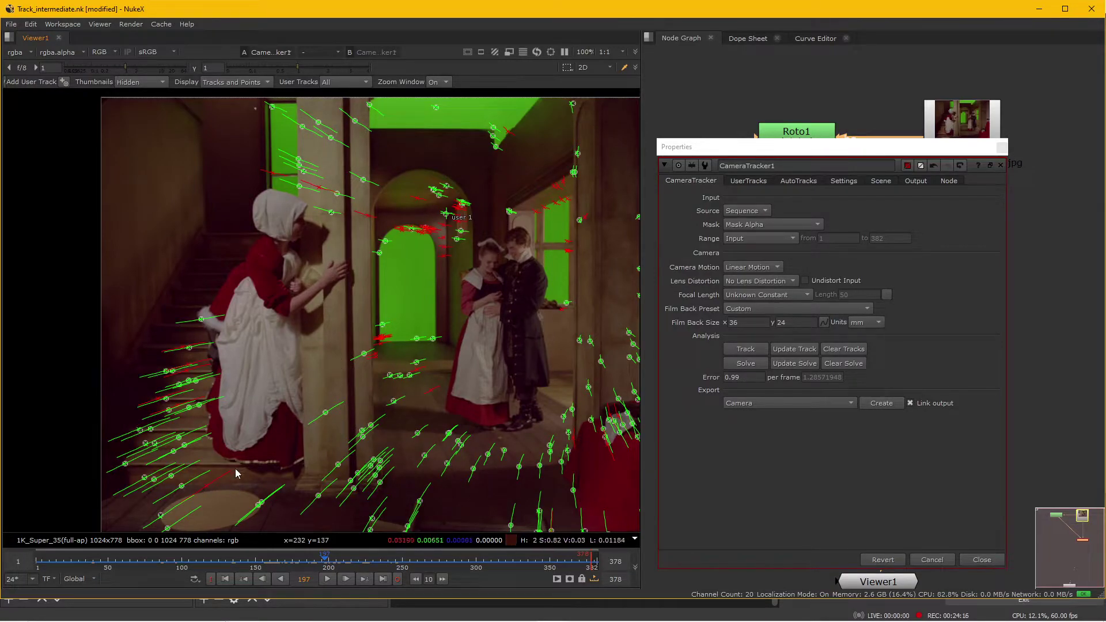
pyautogui.moveTo(338, 562); pyautogui.dragTo(269, 541)
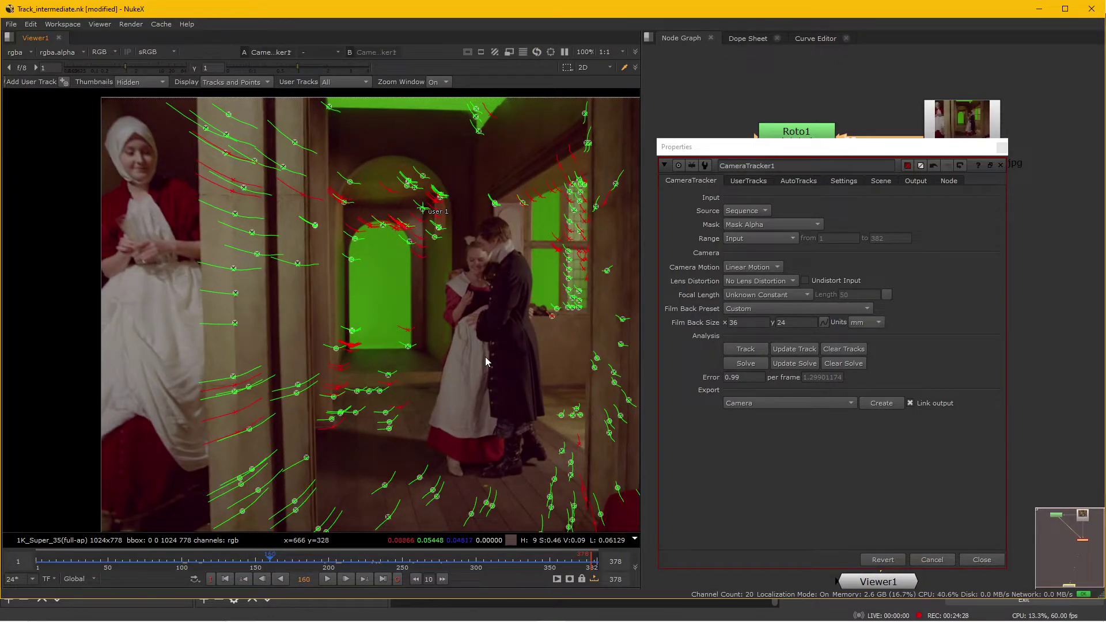
pyautogui.moveTo(290, 561); pyautogui.dragTo(242, 563)
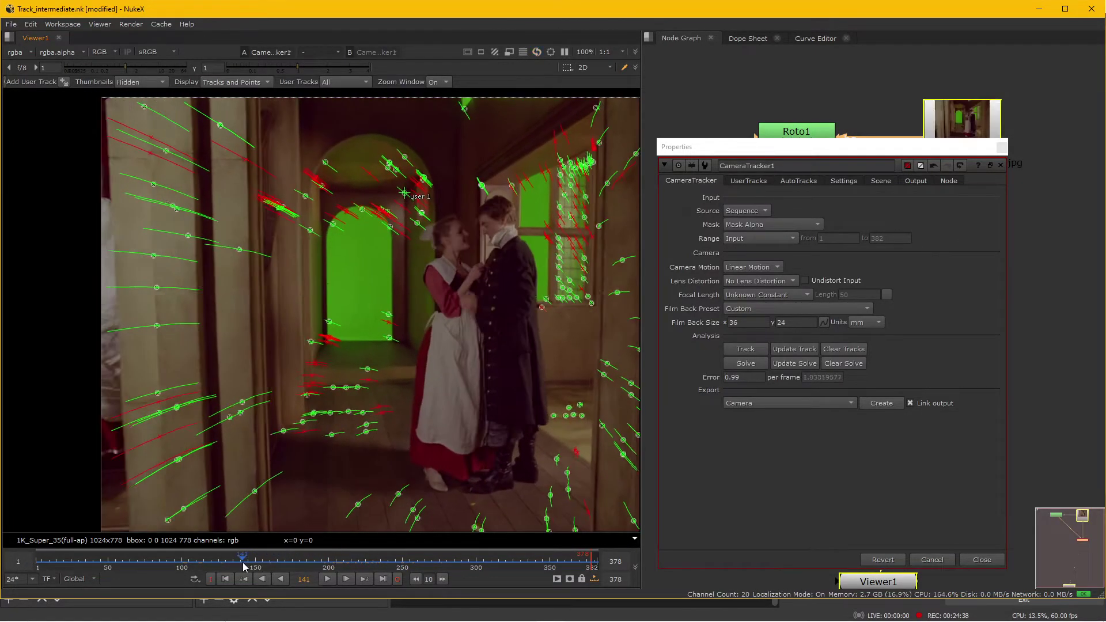
# - Try different error thresholds for the auto tracks, ending with Max Track Error at 2.2 and Max Error at 7.2
pyautogui.click(792, 182)
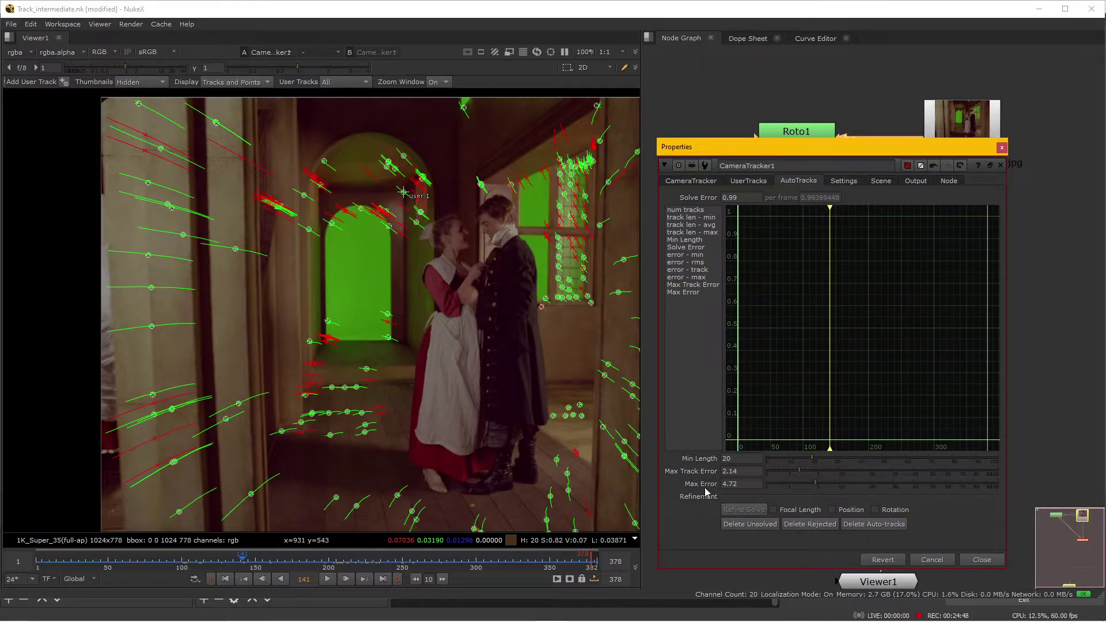
pyautogui.moveTo(802, 476); pyautogui.dragTo(830, 469)
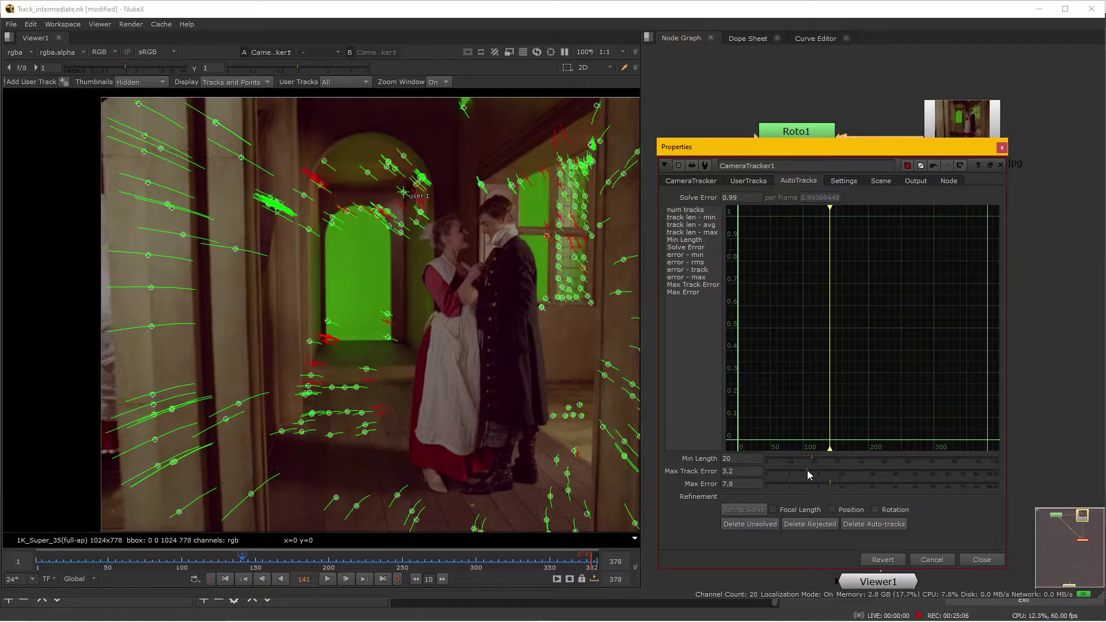
pyautogui.moveTo(808, 472); pyautogui.dragTo(805, 466)
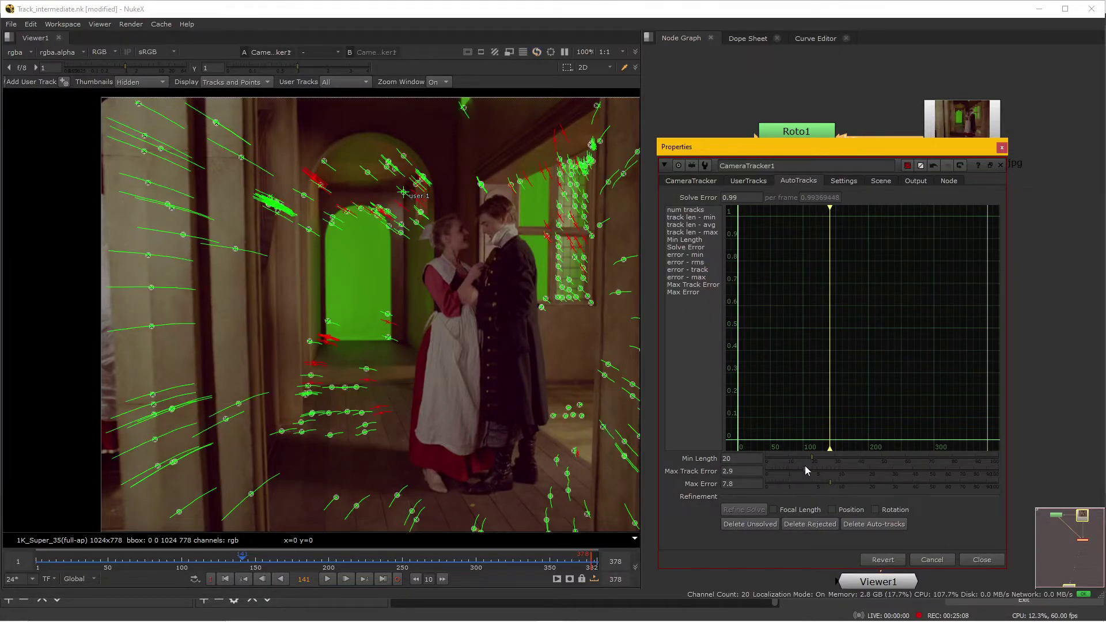
pyautogui.click(831, 482)
pyautogui.moveTo(832, 482)
pyautogui.mouseDown()
pyautogui.moveTo(927, 454)
pyautogui.moveTo(807, 485)
pyautogui.moveTo(820, 480)
pyautogui.mouseUp()
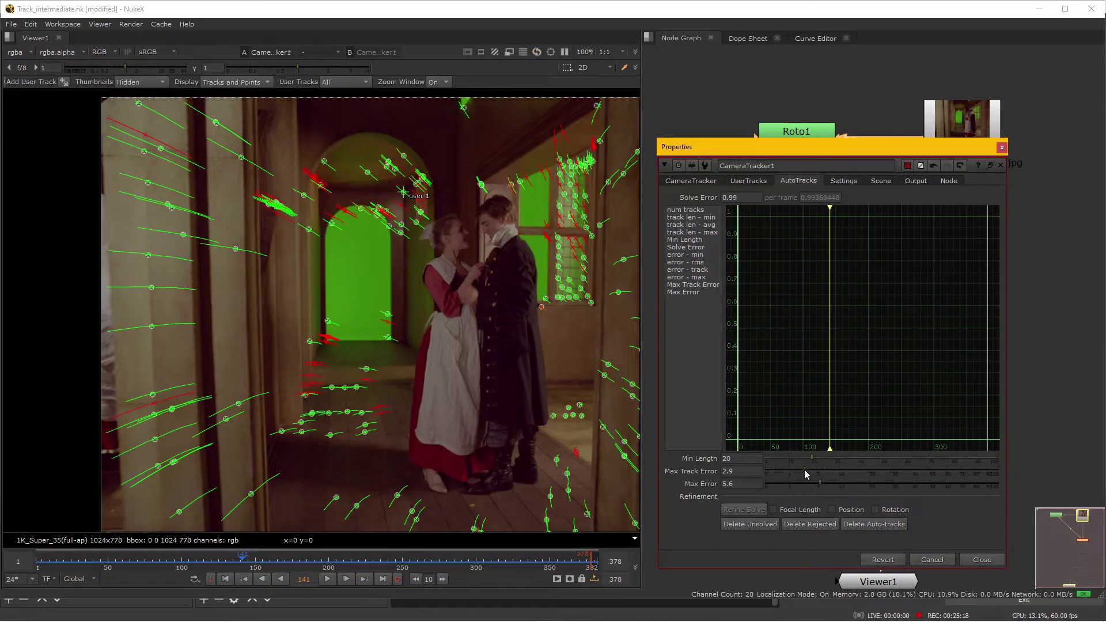
pyautogui.moveTo(804, 469)
pyautogui.mouseDown()
pyautogui.moveTo(793, 472)
pyautogui.moveTo(801, 474)
pyautogui.mouseUp()
pyautogui.moveTo(395, 371); pyautogui.dragTo(363, 357, button='middle')
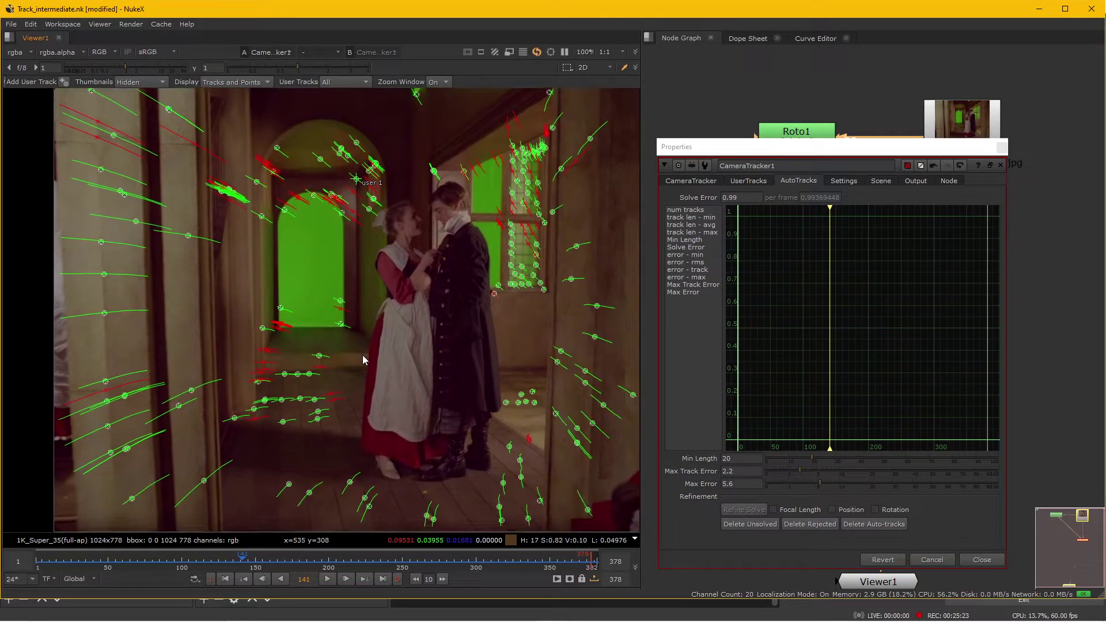
pyautogui.click(822, 486)
pyautogui.moveTo(822, 487); pyautogui.dragTo(829, 483)
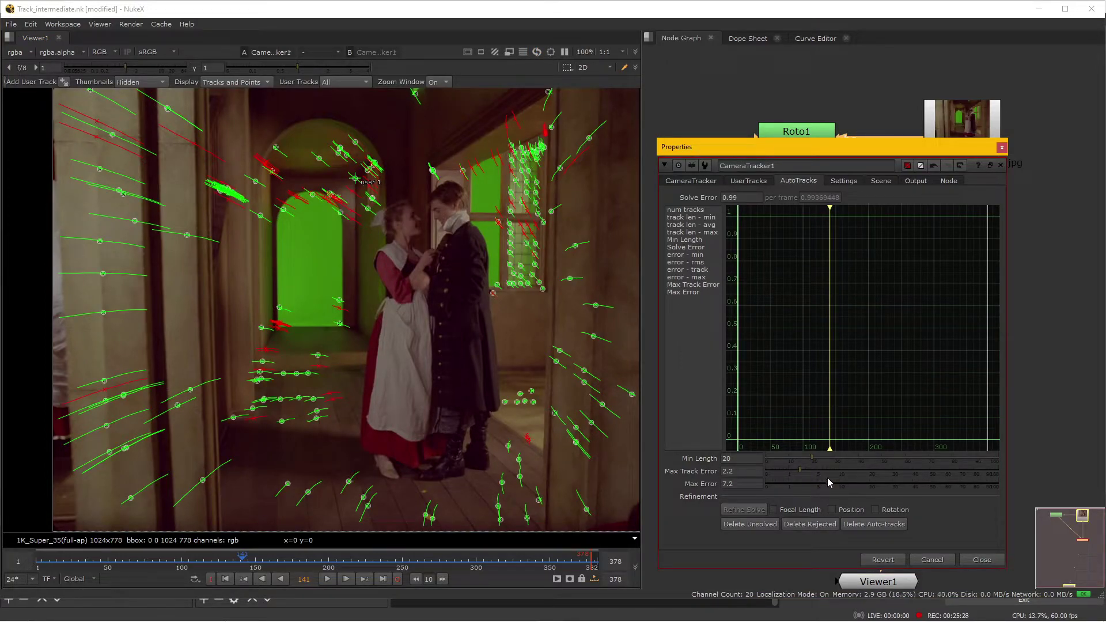
# - Examine the rejected tracks around the green arched opening and the adjoining wall edge at frames 107 and 100
pyautogui.moveTo(268, 508); pyautogui.dragTo(326, 563, button='middle')
pyautogui.moveTo(232, 561); pyautogui.dragTo(192, 548)
pyautogui.scroll(2, 195, 430)
pyautogui.scroll(2, 196, 429)
pyautogui.scroll(2, 298, 429)
pyautogui.moveTo(375, 381)
pyautogui.moveTo(394, 278); pyautogui.dragTo(312, 419, button='middle')
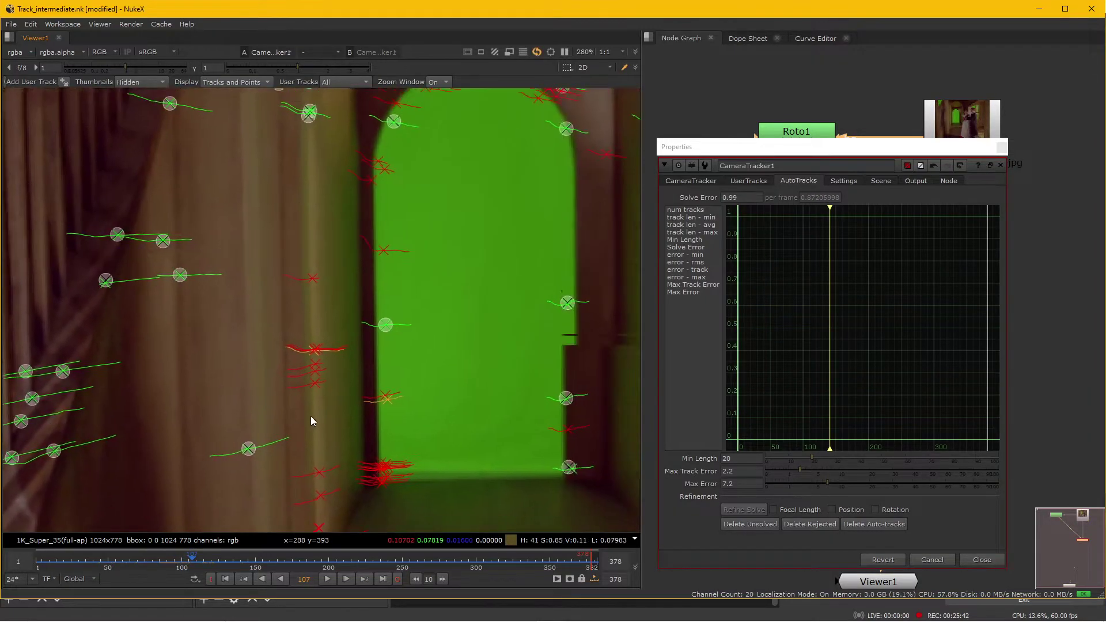
pyautogui.moveTo(331, 193); pyautogui.dragTo(277, 242, button='middle')
pyautogui.moveTo(289, 167); pyautogui.dragTo(280, 237, button='middle')
pyautogui.moveTo(196, 562)
pyautogui.mouseDown()
pyautogui.moveTo(163, 563)
pyautogui.moveTo(192, 550)
pyautogui.moveTo(155, 558)
pyautogui.moveTo(196, 558)
pyautogui.moveTo(182, 559)
pyautogui.mouseUp()
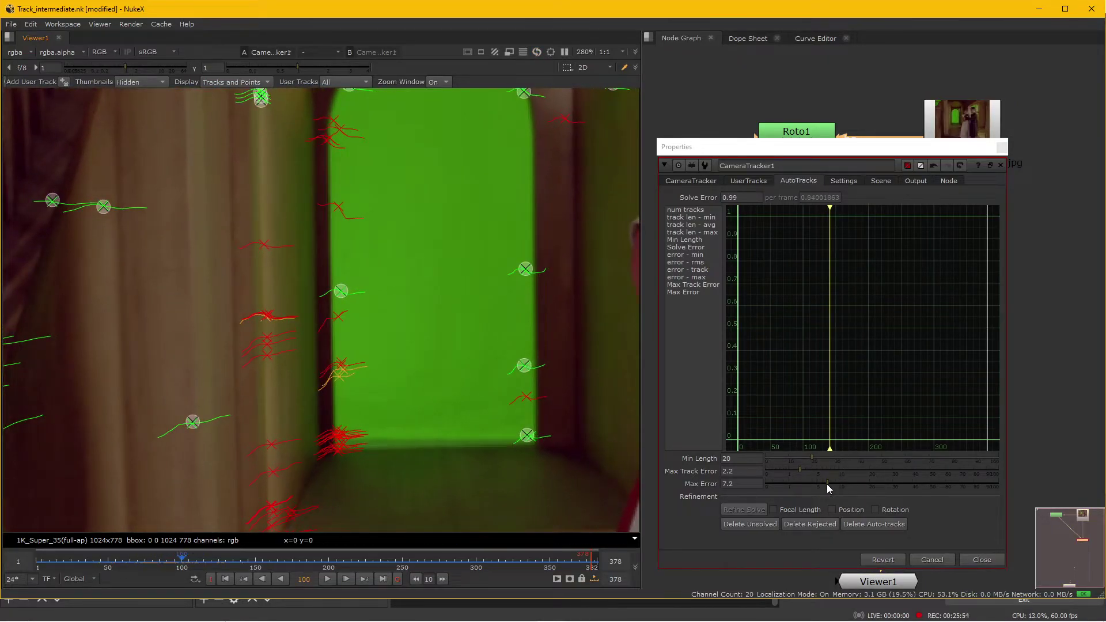
# - Set Max Error to 10.4 and Max Track Error to 3.8, and check the tracks across the footage up to frame 239
pyautogui.moveTo(811, 485)
pyautogui.mouseDown()
pyautogui.moveTo(786, 484)
pyautogui.moveTo(959, 469)
pyautogui.moveTo(786, 468)
pyautogui.moveTo(944, 476)
pyautogui.moveTo(790, 474)
pyautogui.moveTo(810, 467)
pyautogui.mouseUp()
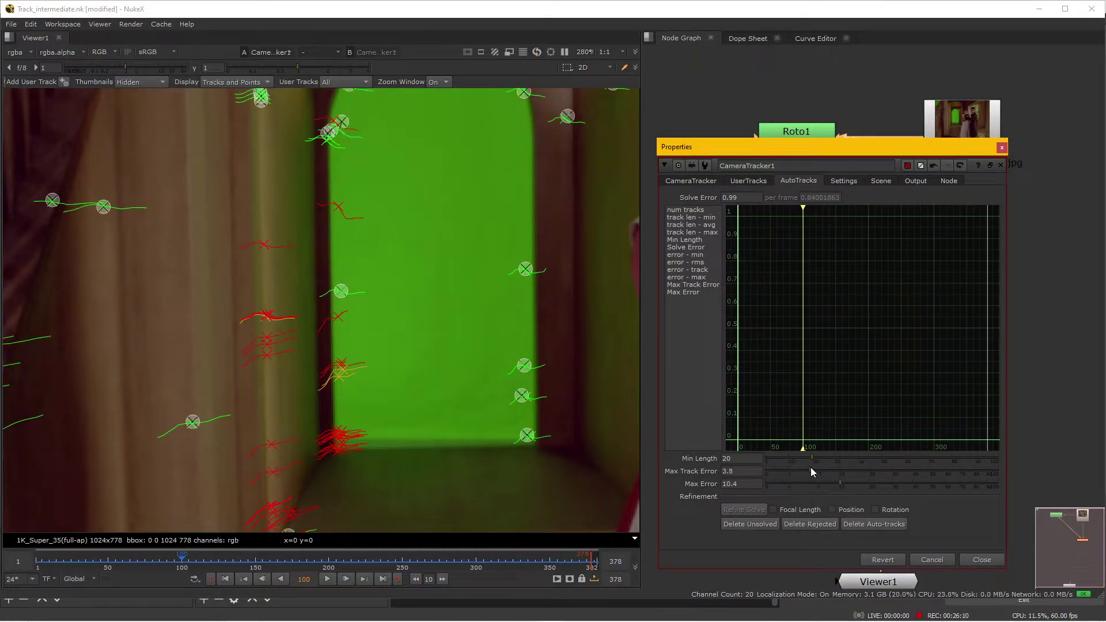
pyautogui.scroll(-2, 323, 379)
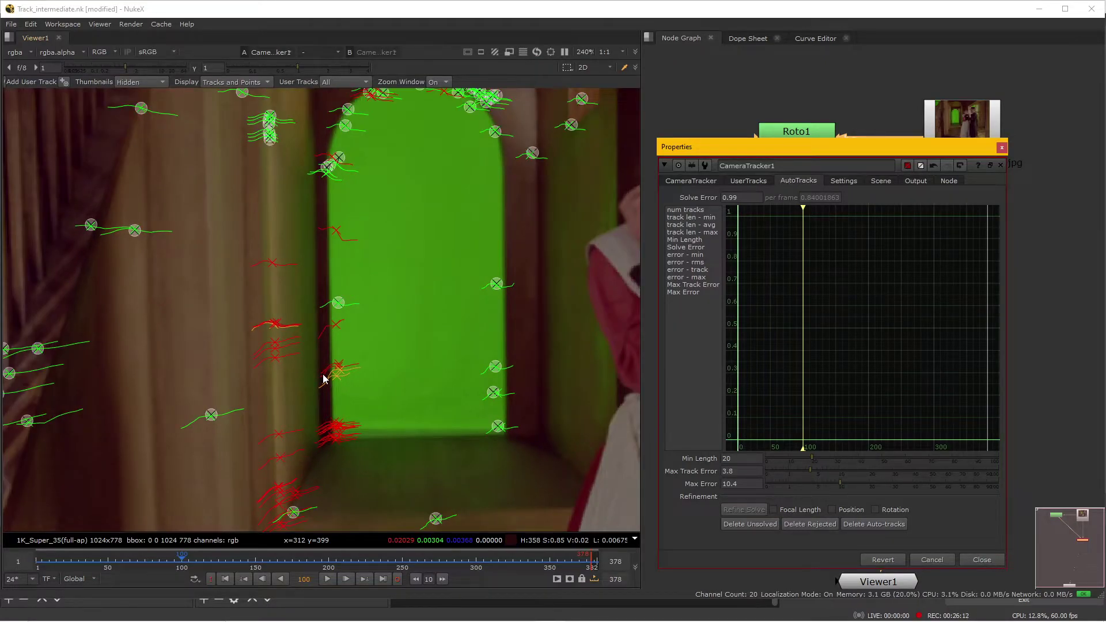
pyautogui.scroll(-3, 322, 378)
pyautogui.scroll(-2, 323, 378)
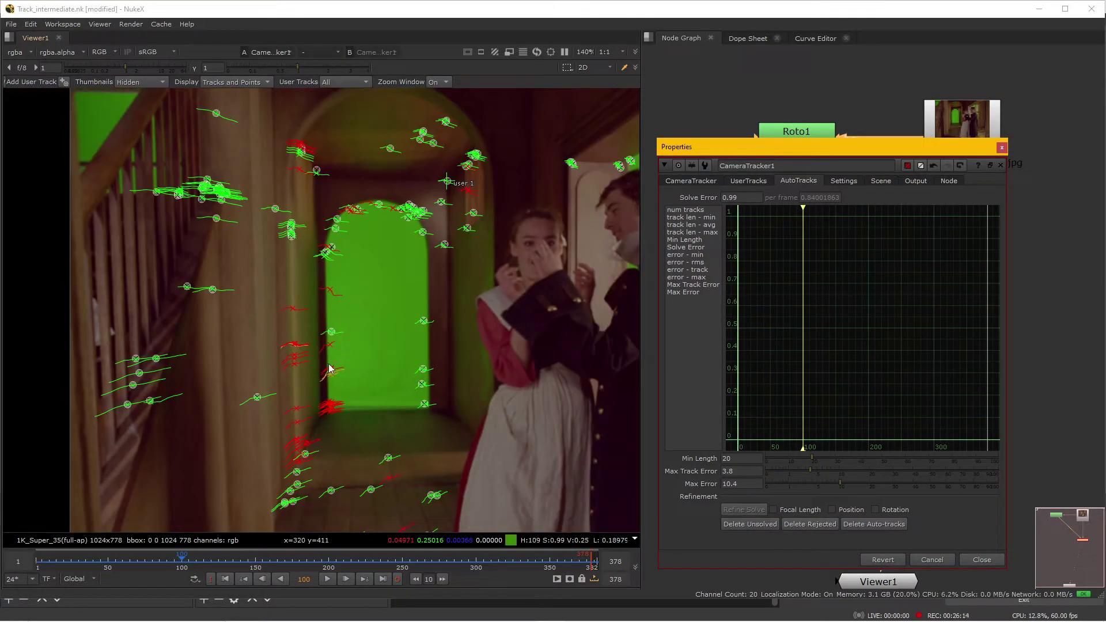
pyautogui.scroll(-2, 364, 367)
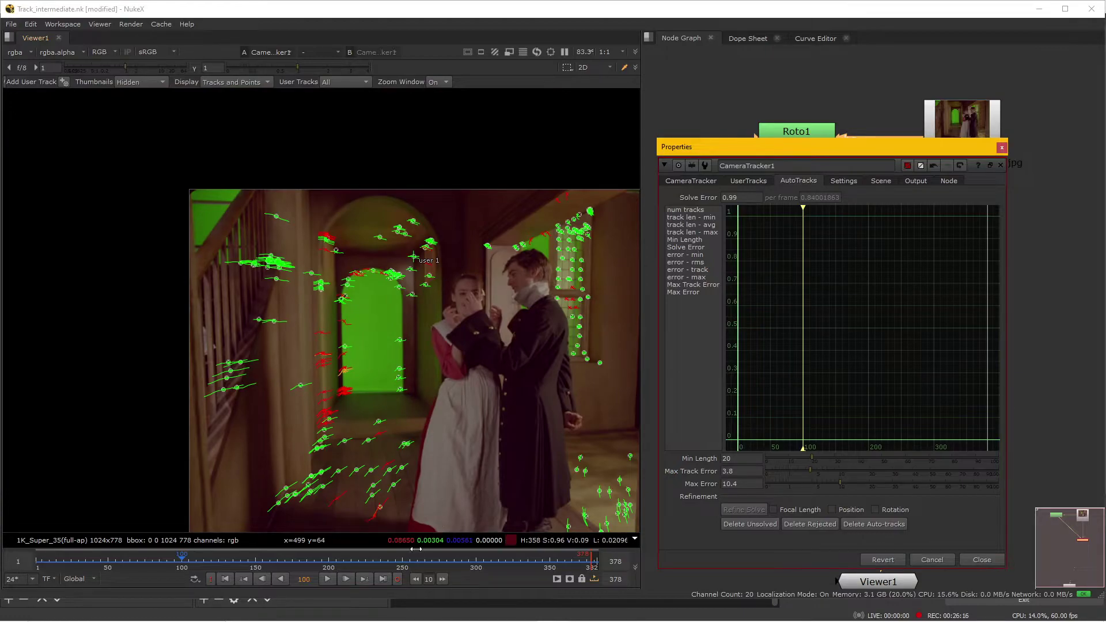
pyautogui.moveTo(274, 556); pyautogui.dragTo(386, 556)
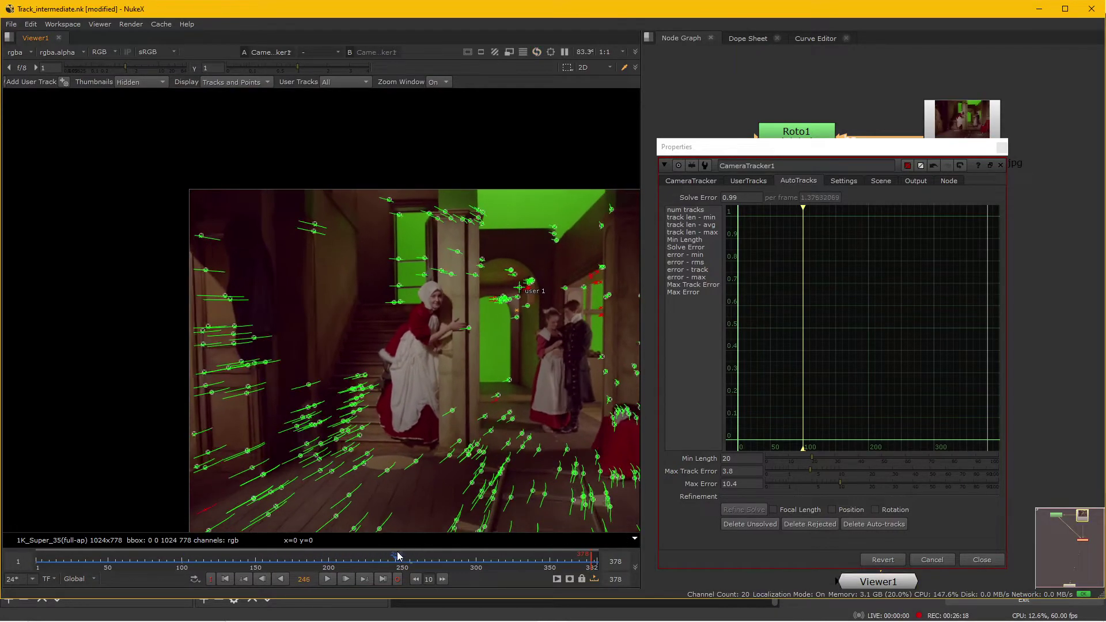
# - Lower Max Track Error to 1.6 and permanently delete the rejected tracks
pyautogui.moveTo(816, 469)
pyautogui.mouseDown()
pyautogui.moveTo(778, 475)
pyautogui.moveTo(794, 469)
pyautogui.mouseUp()
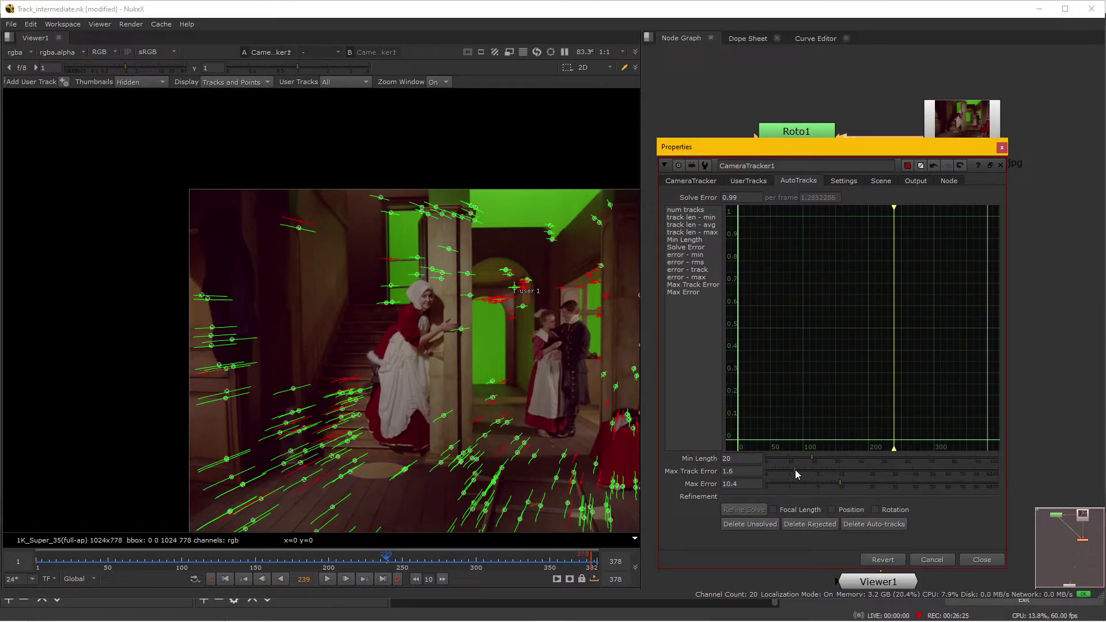
pyautogui.click(814, 524)
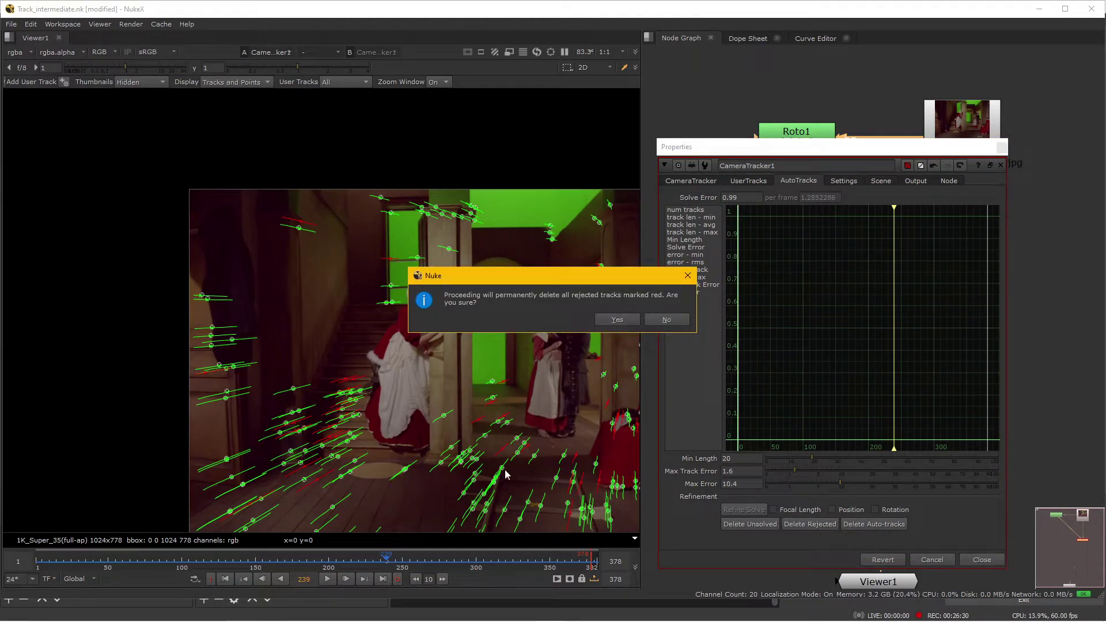
pyautogui.click(617, 321)
# - At frame 86, delete the orange unsolved tracks on the wall edge beside the green arch and select those at the arch's lower corner
pyautogui.moveTo(238, 567); pyautogui.dragTo(148, 562)
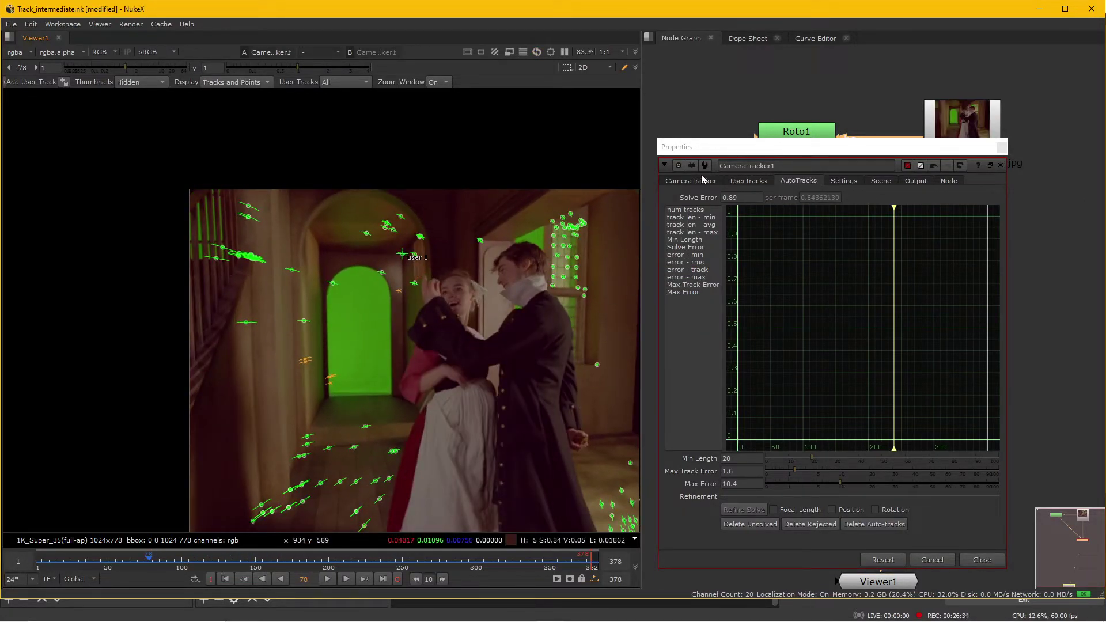
pyautogui.scroll(5, 317, 384)
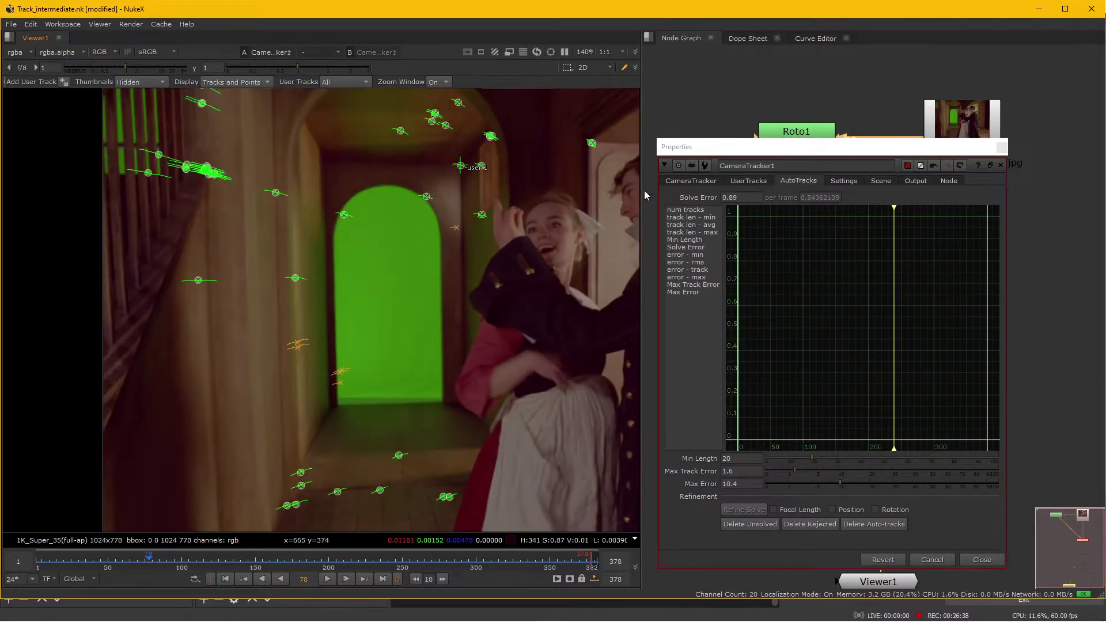
pyautogui.scroll(3, 284, 402)
pyautogui.moveTo(453, 339); pyautogui.dragTo(376, 409, button='middle')
pyautogui.moveTo(172, 562)
pyautogui.mouseDown()
pyautogui.moveTo(106, 563)
pyautogui.moveTo(175, 563)
pyautogui.mouseUp()
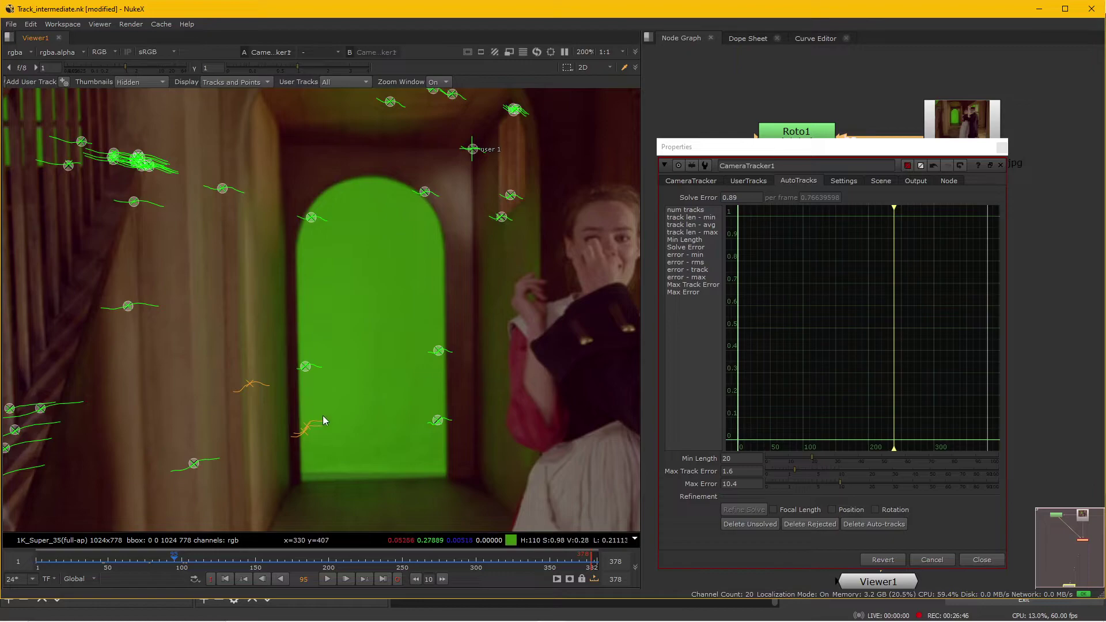
pyautogui.click(162, 567)
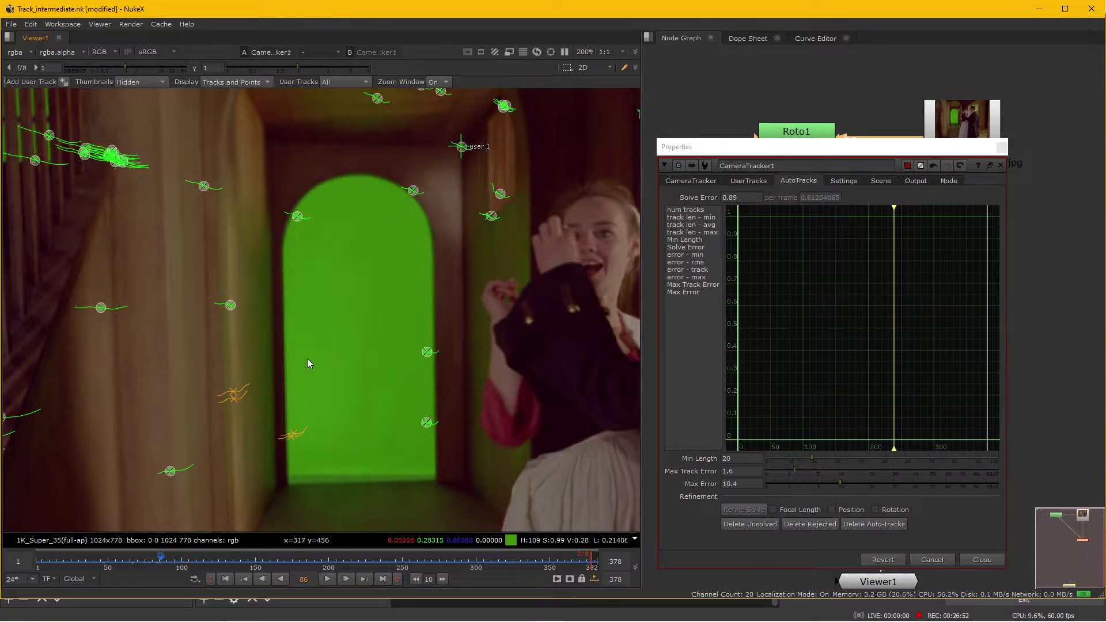
pyautogui.moveTo(361, 348); pyautogui.dragTo(223, 412)
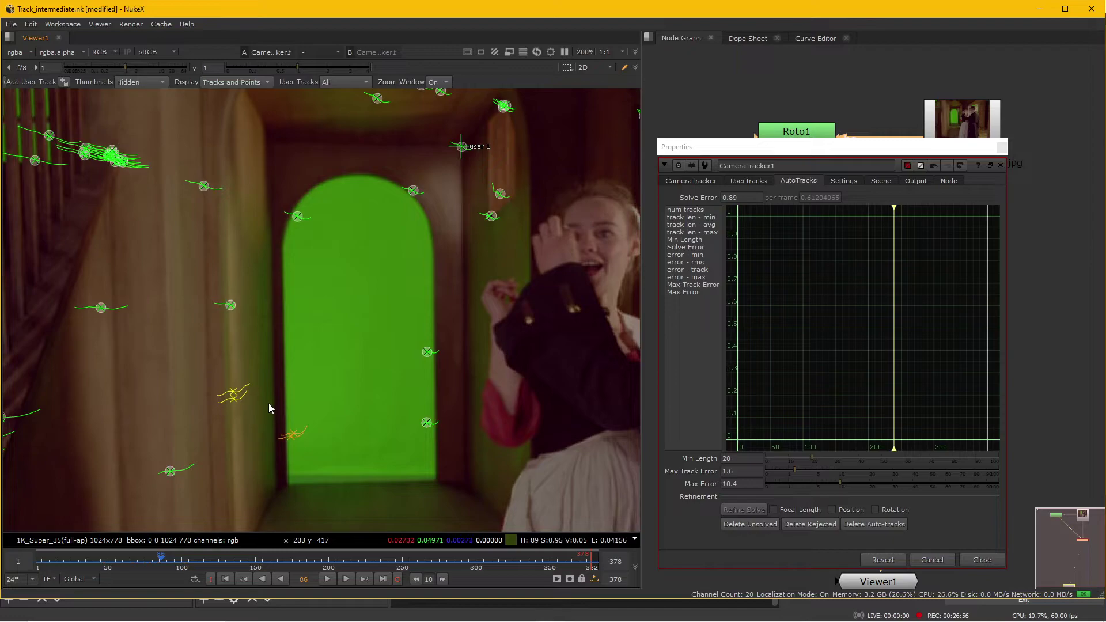
pyautogui.press('Delete')
pyautogui.moveTo(346, 387); pyautogui.dragTo(251, 459)
# - Go back to frame 59 and delete the unsolved track on the wall between the green arch and the actress
pyautogui.press('Left')
pyautogui.press('Left')
pyautogui.press('Left')
pyautogui.press('Left')
pyautogui.press('Left')
pyautogui.press('Left')
pyautogui.press('Left')
pyautogui.press('Left')
pyautogui.press('Left')
pyautogui.press('Left')
pyautogui.press('Left')
pyautogui.press('Left')
pyautogui.press('Left')
pyautogui.press('Left')
pyautogui.press('Left')
pyautogui.press('Left')
pyautogui.press('Left')
pyautogui.press('Left')
pyautogui.press('Left')
pyautogui.press('Left')
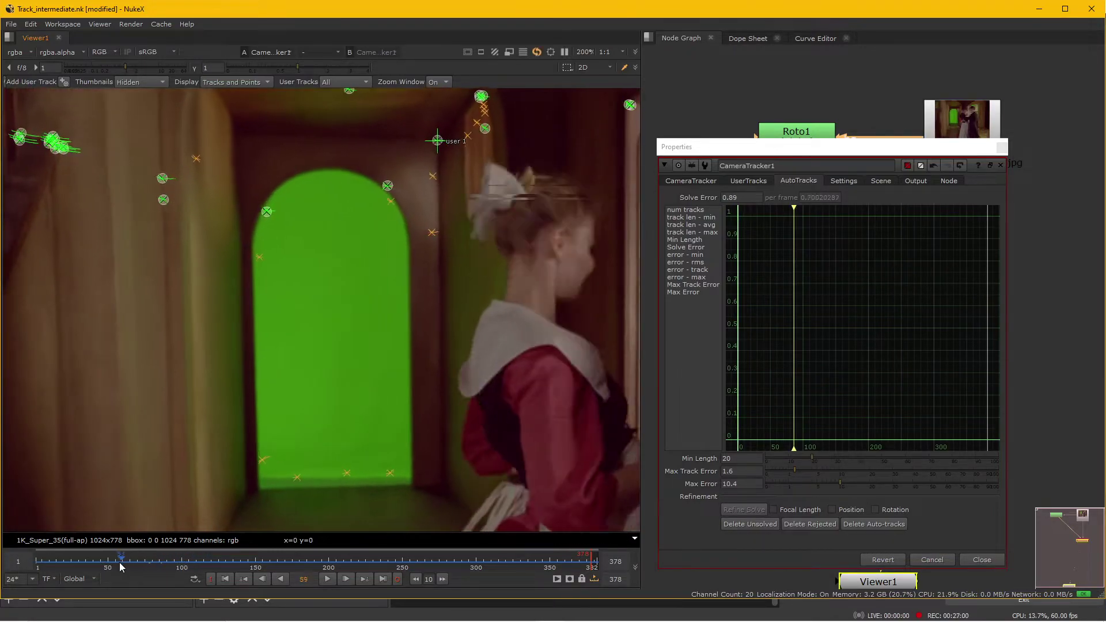
pyautogui.click(432, 232)
pyautogui.press('Delete')
pyautogui.moveTo(476, 124)
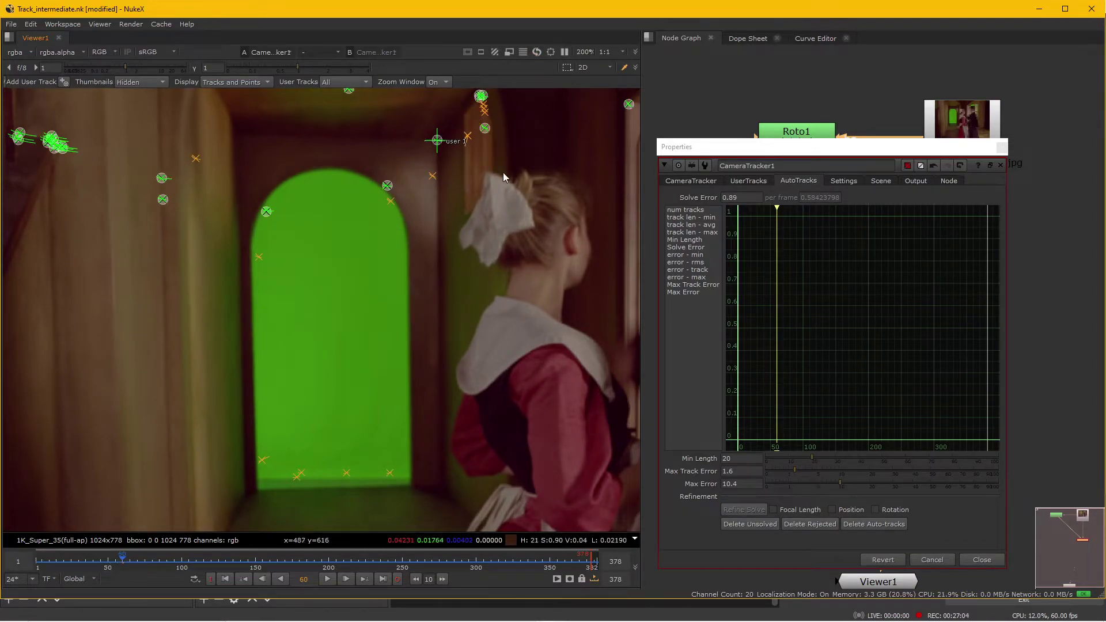
# - Delete the unsolved tracks at the lower-left corner of the green arch and check the remaining tracks up to frame 83
pyautogui.moveTo(306, 495); pyautogui.dragTo(303, 495)
pyautogui.press('Delete')
pyautogui.moveTo(137, 564)
pyautogui.mouseDown()
pyautogui.moveTo(156, 562)
pyautogui.moveTo(100, 560)
pyautogui.moveTo(119, 562)
pyautogui.mouseUp()
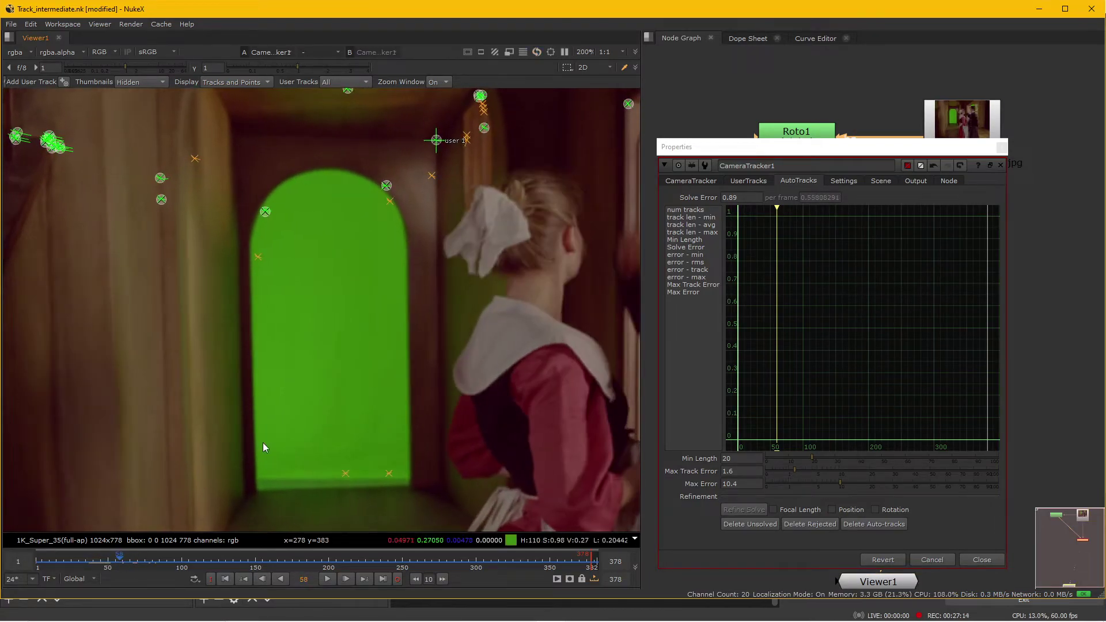
pyautogui.scroll(-4, 262, 442)
pyautogui.scroll(-1, 243, 357)
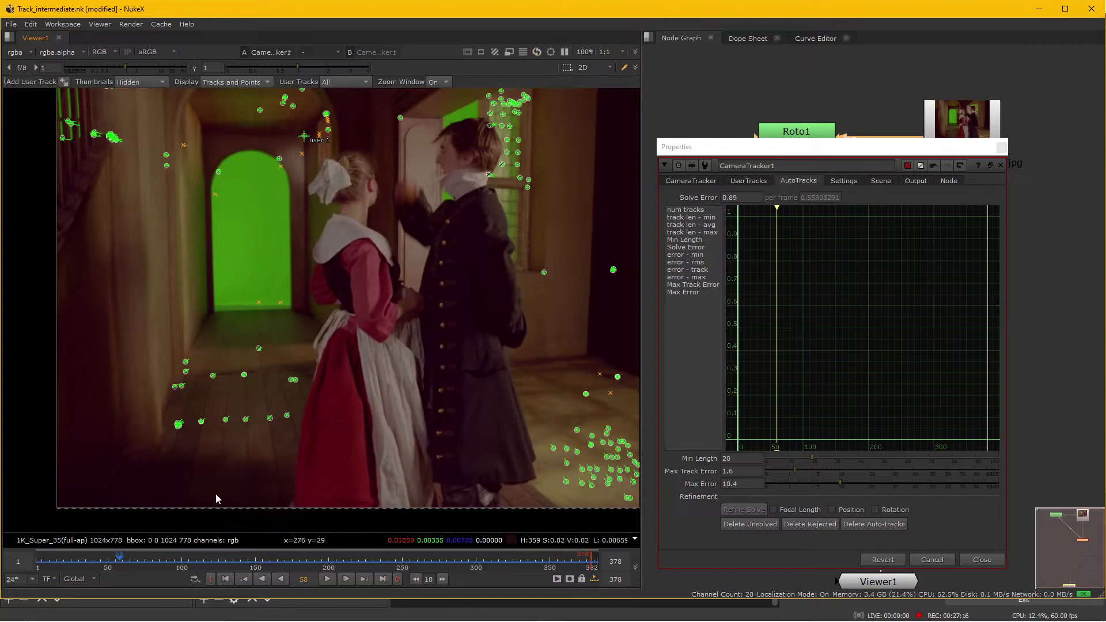
pyautogui.moveTo(122, 560)
pyautogui.mouseDown()
pyautogui.moveTo(203, 557)
pyautogui.moveTo(94, 557)
pyautogui.moveTo(142, 563)
pyautogui.mouseUp()
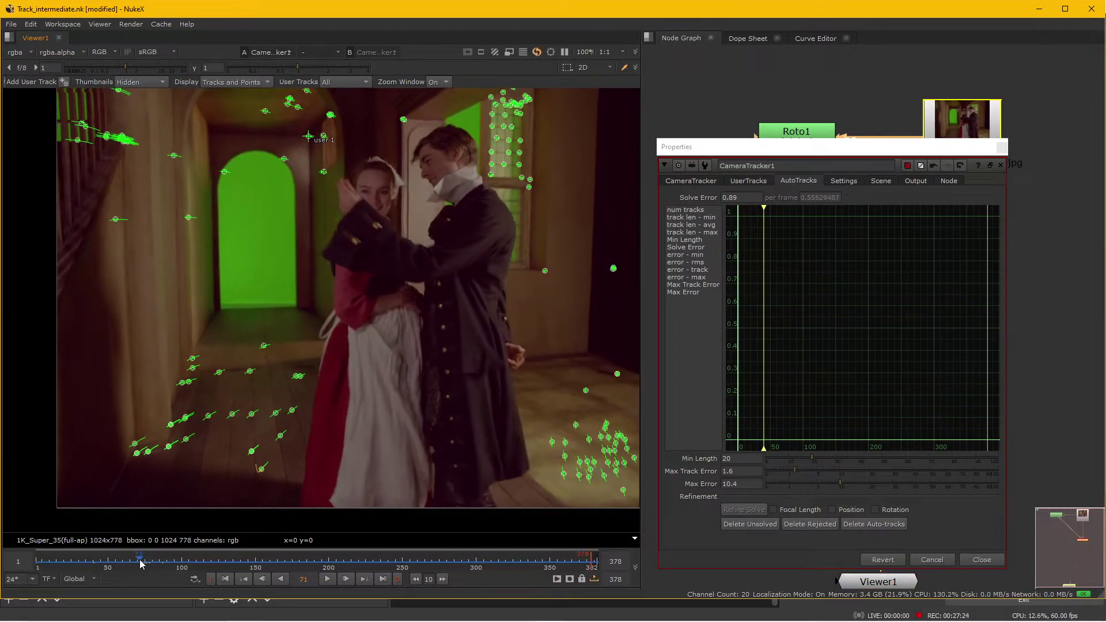
pyautogui.moveTo(259, 471)
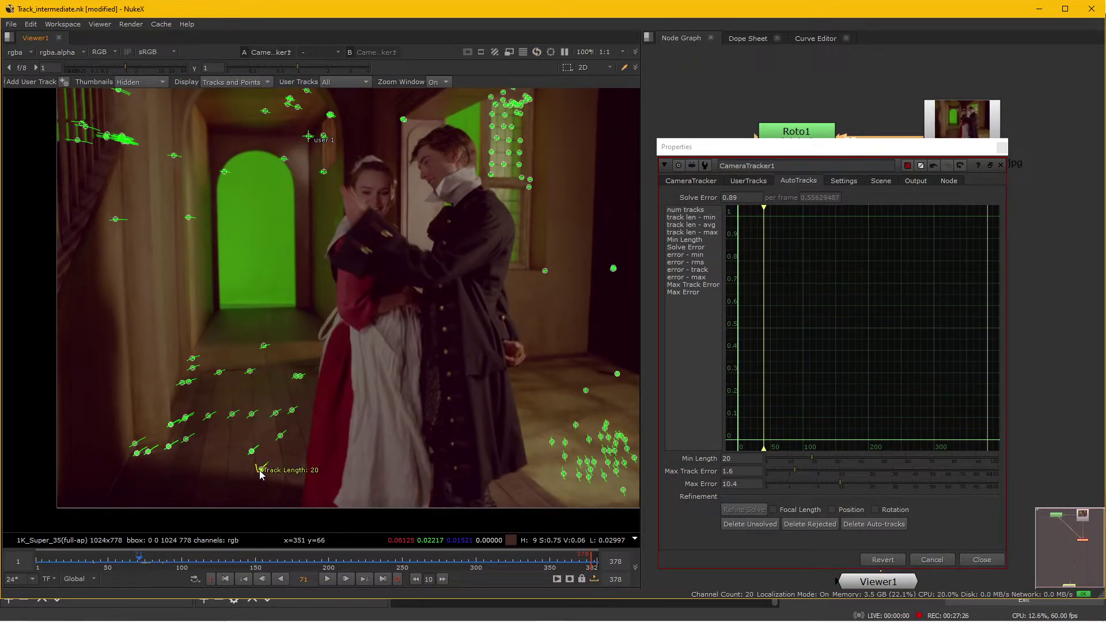
pyautogui.moveTo(142, 560); pyautogui.dragTo(138, 536)
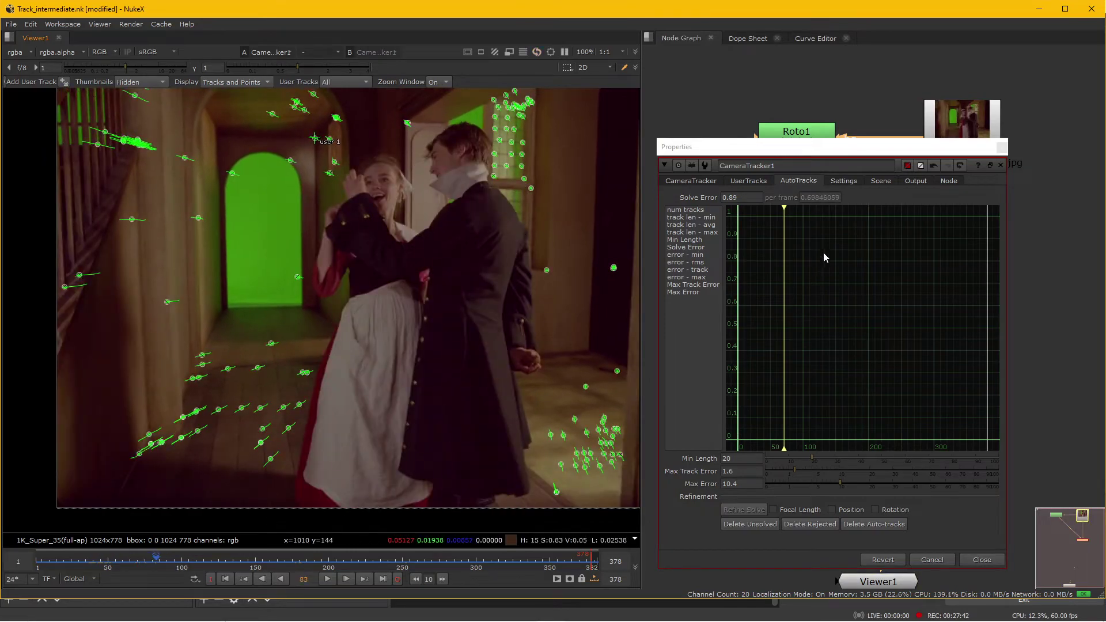
# - Update the camera solve over frames 1-382 and rerun the full camera solve
pyautogui.click(703, 181)
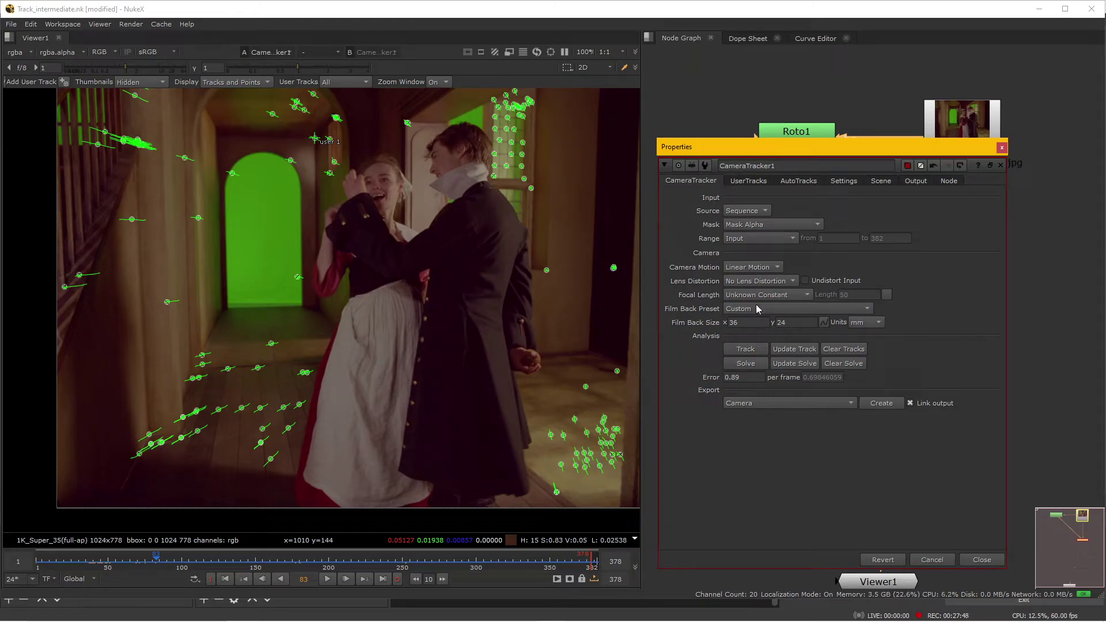
pyautogui.click(792, 364)
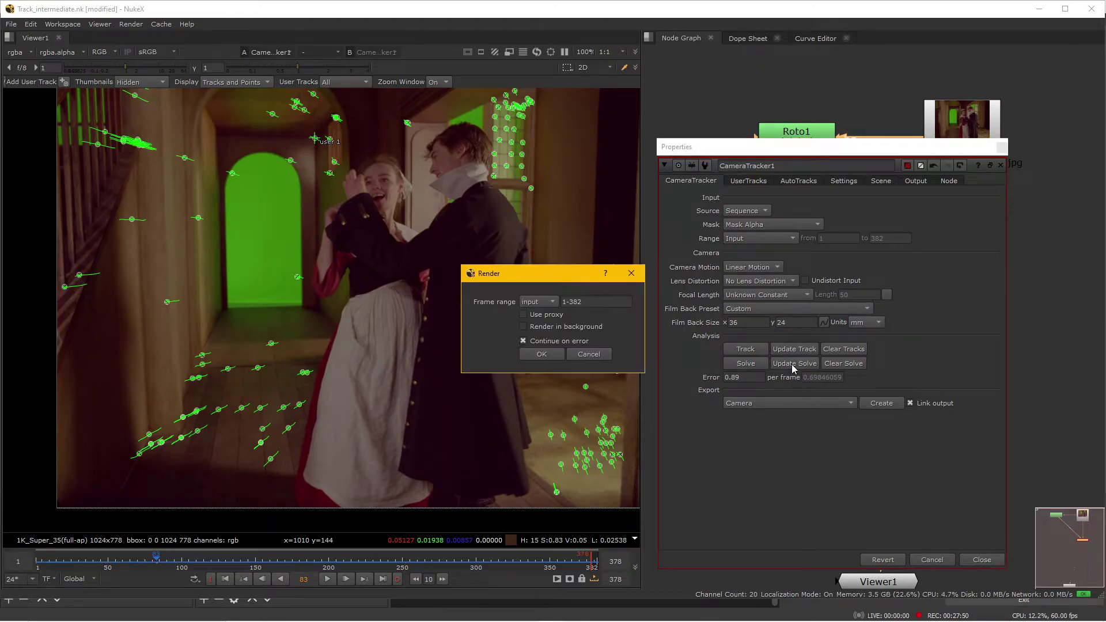
pyautogui.click(539, 354)
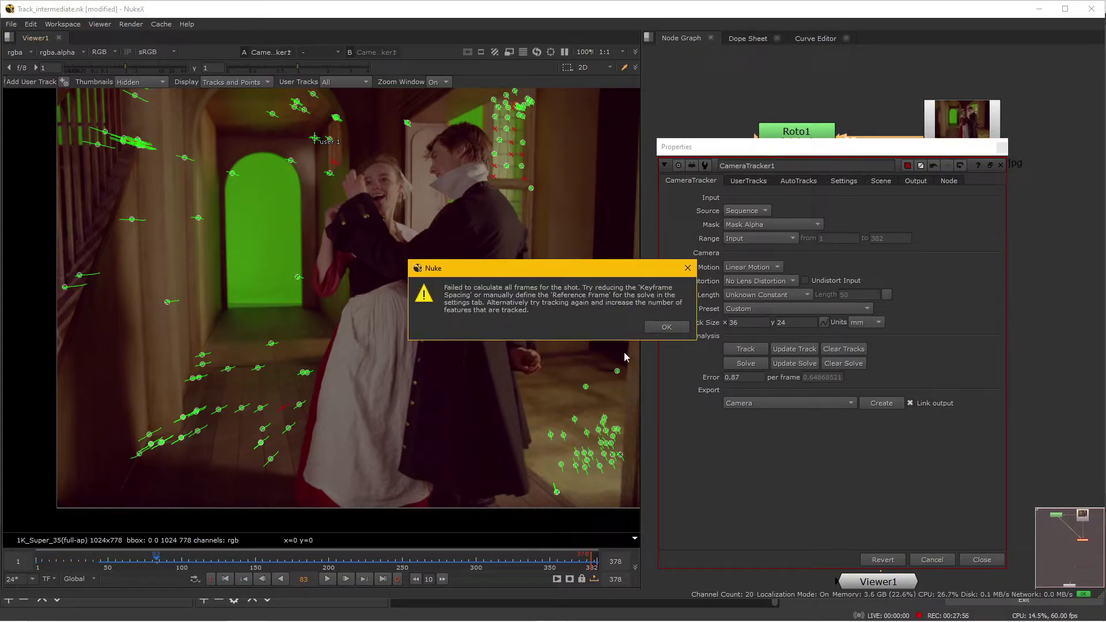
pyautogui.click(666, 328)
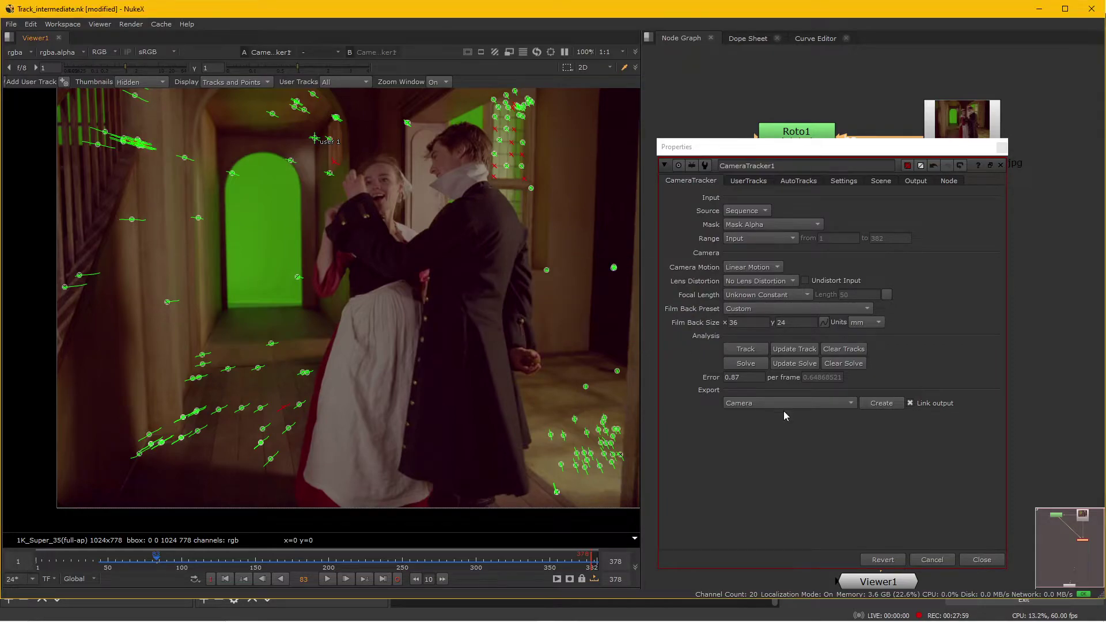
pyautogui.click(745, 364)
pyautogui.click(578, 322)
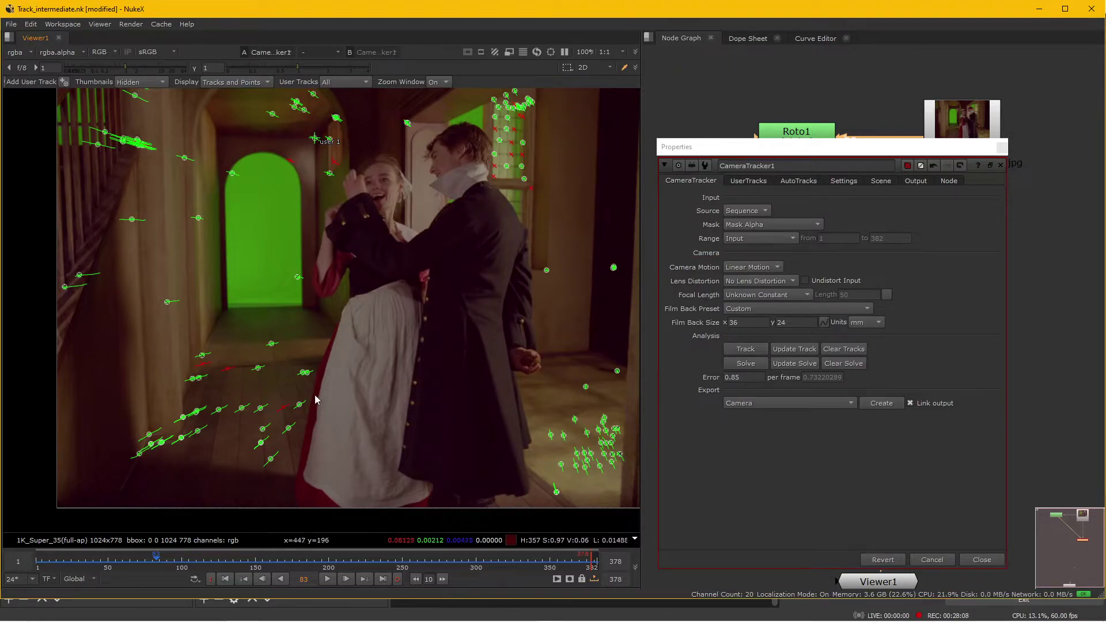
# - Inspect the solved tracks and the per-frame error across the footage up to frame 241
pyautogui.scroll(-1, 316, 397)
pyautogui.click(105, 557)
pyautogui.moveTo(105, 557); pyautogui.dragTo(139, 562)
pyautogui.click(741, 378)
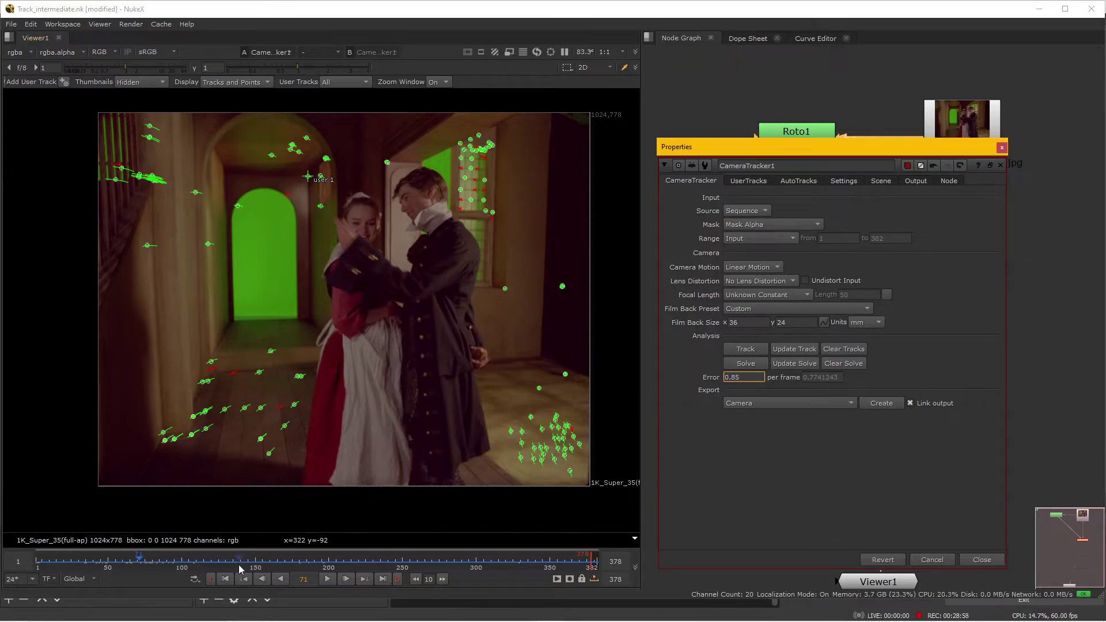
pyautogui.click(262, 553)
pyautogui.moveTo(264, 554); pyautogui.dragTo(389, 517)
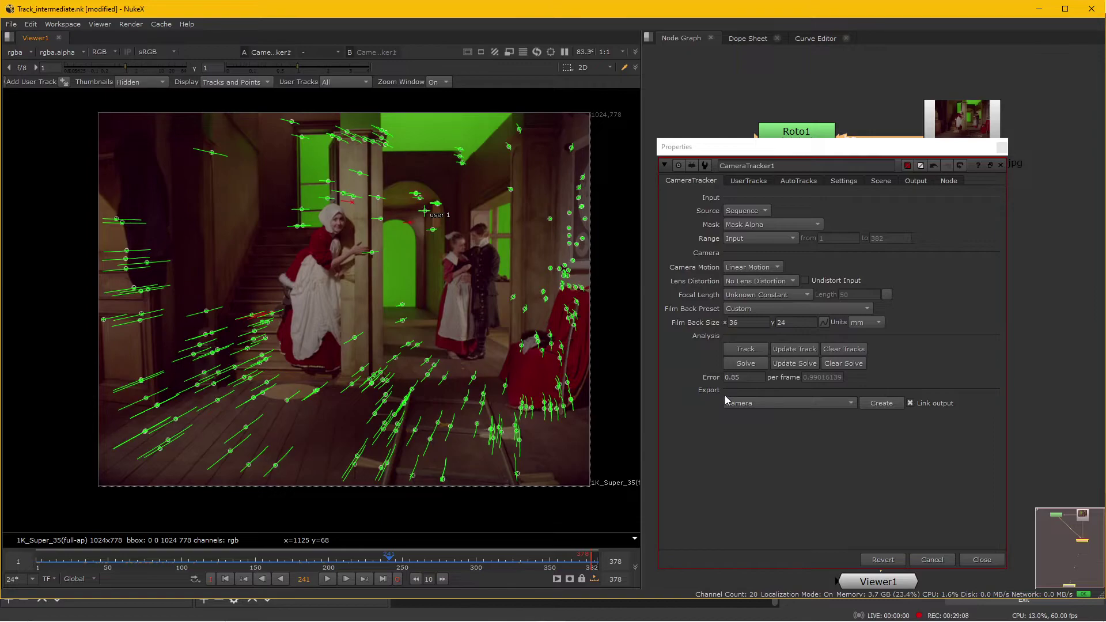
# - Export the solve as a Scene with linked output and close the CameraTracker1 properties
pyautogui.click(783, 403)
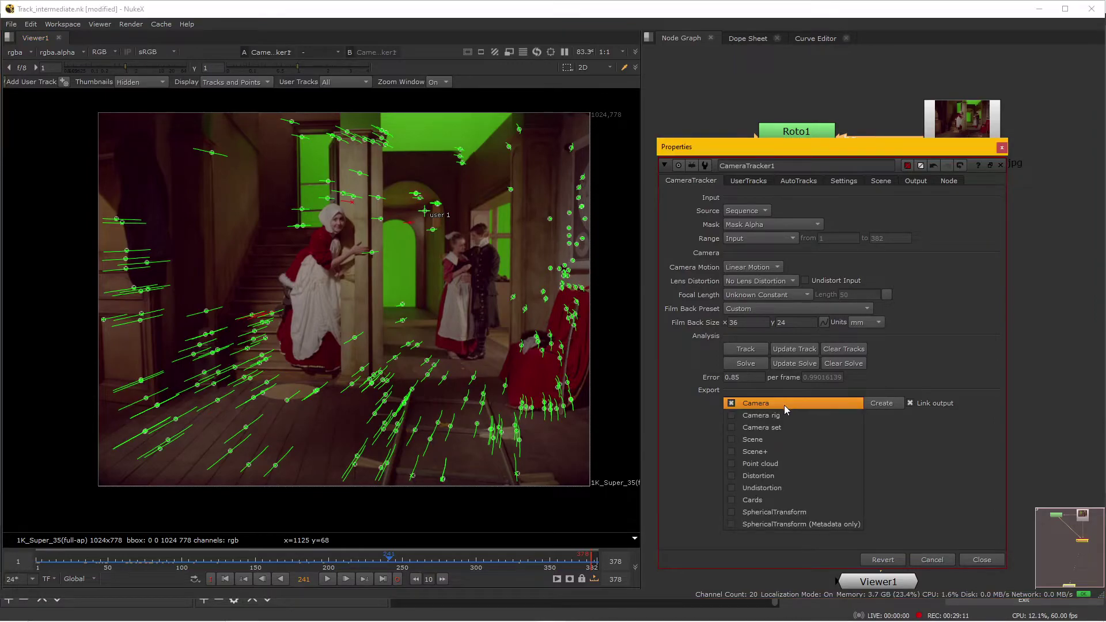
pyautogui.click(775, 444)
pyautogui.click(879, 403)
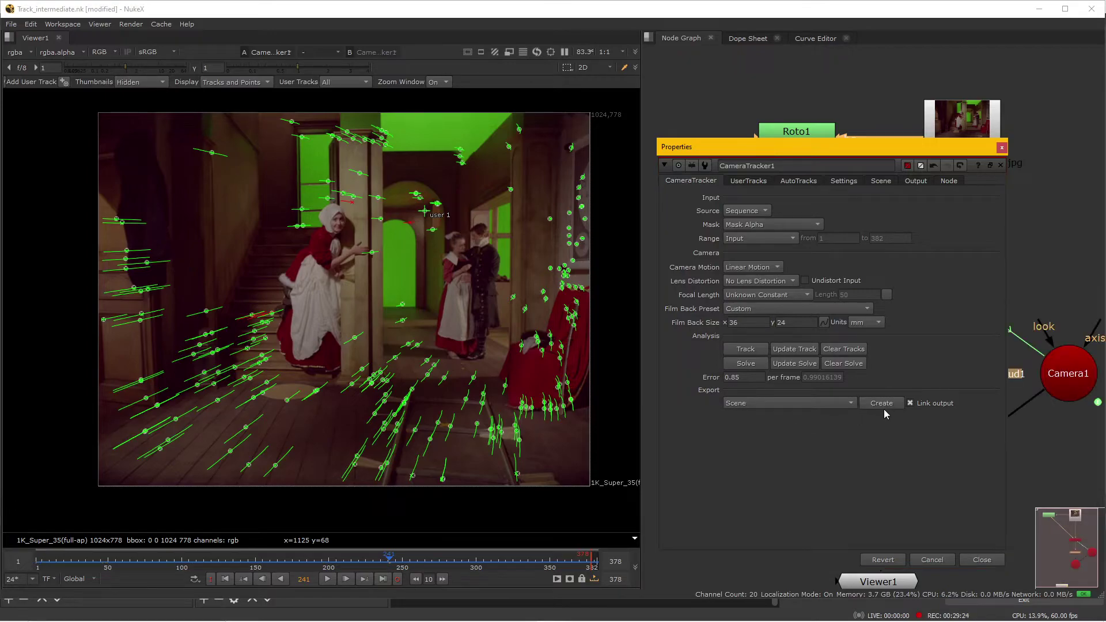
pyautogui.click(982, 559)
# - Arrange the exported nodes with Camera1 above Scene1 and CameraTrackerPointCloud1 beside Scene1
pyautogui.moveTo(986, 540); pyautogui.dragTo(938, 390, button='middle')
pyautogui.scroll(-2, 855, 436)
pyautogui.moveTo(898, 398); pyautogui.dragTo(720, 357)
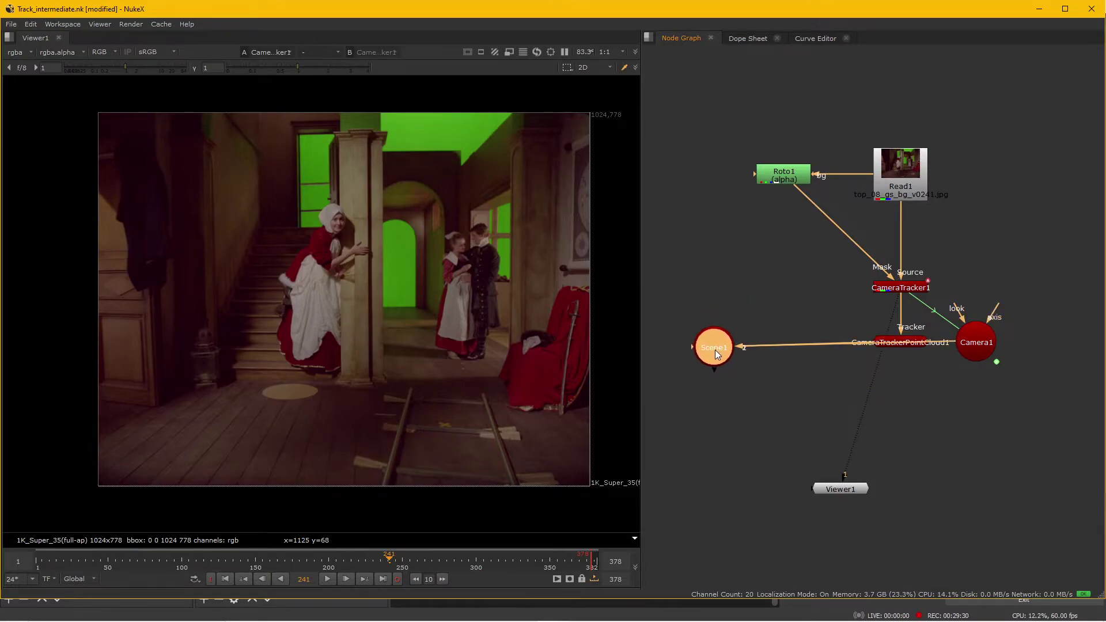
pyautogui.moveTo(984, 346); pyautogui.dragTo(719, 264)
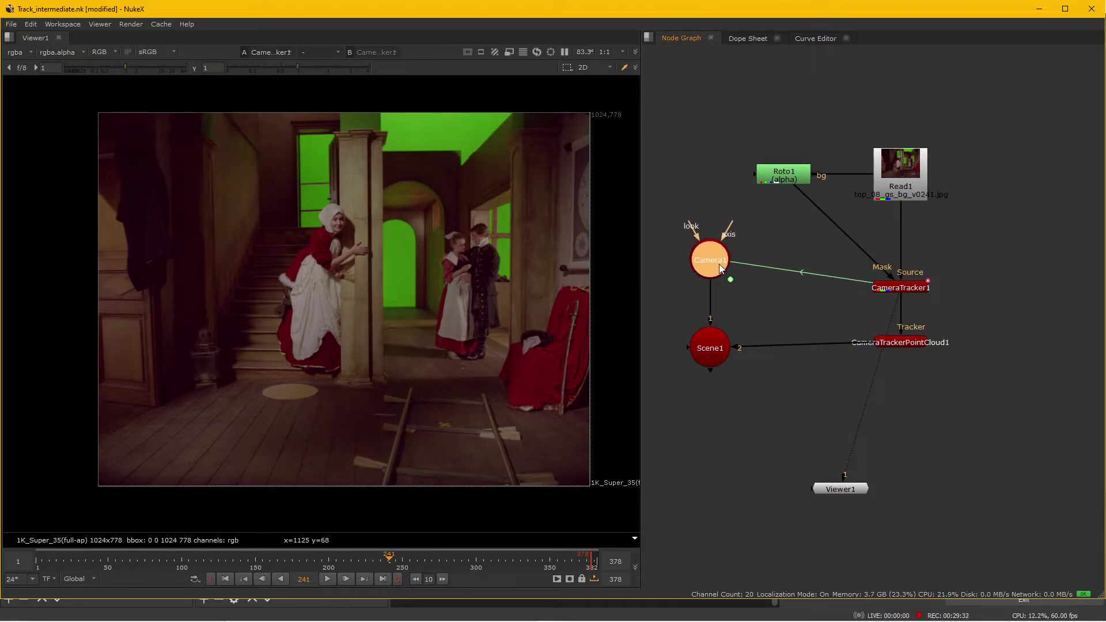
pyautogui.moveTo(706, 350); pyautogui.dragTo(709, 349)
pyautogui.moveTo(710, 349); pyautogui.dragTo(896, 327, button='middle')
pyautogui.scroll(2, 836, 326)
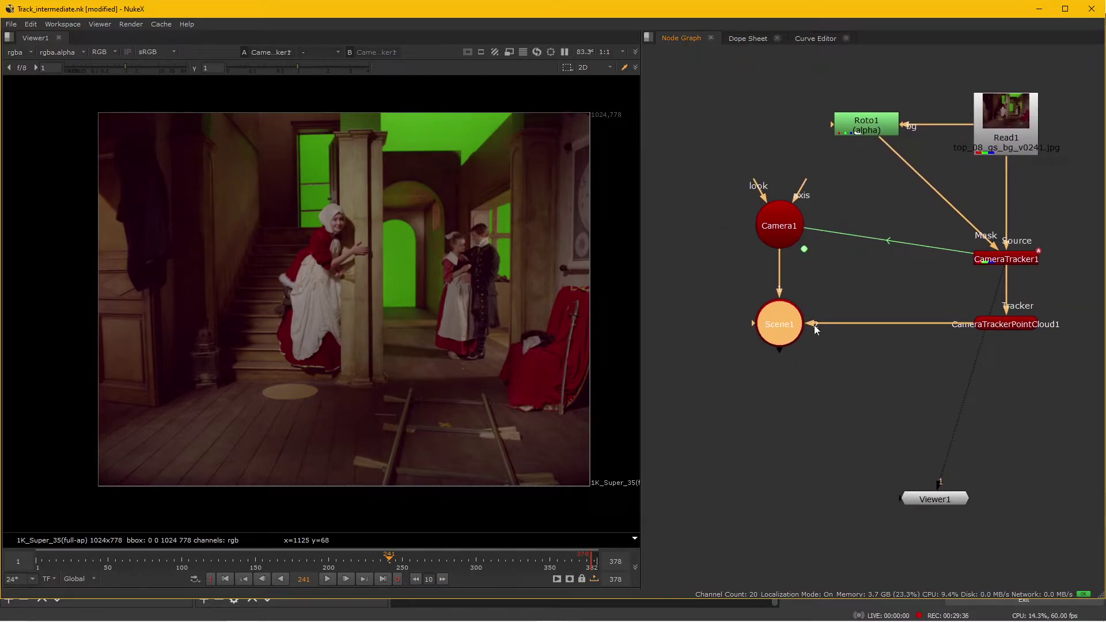
pyautogui.moveTo(1013, 328); pyautogui.dragTo(907, 323)
# - Show Scene1 in the 3D viewer and line up the Scene1 and CameraTrackerPointCloud1 nodes
pyautogui.click(777, 322)
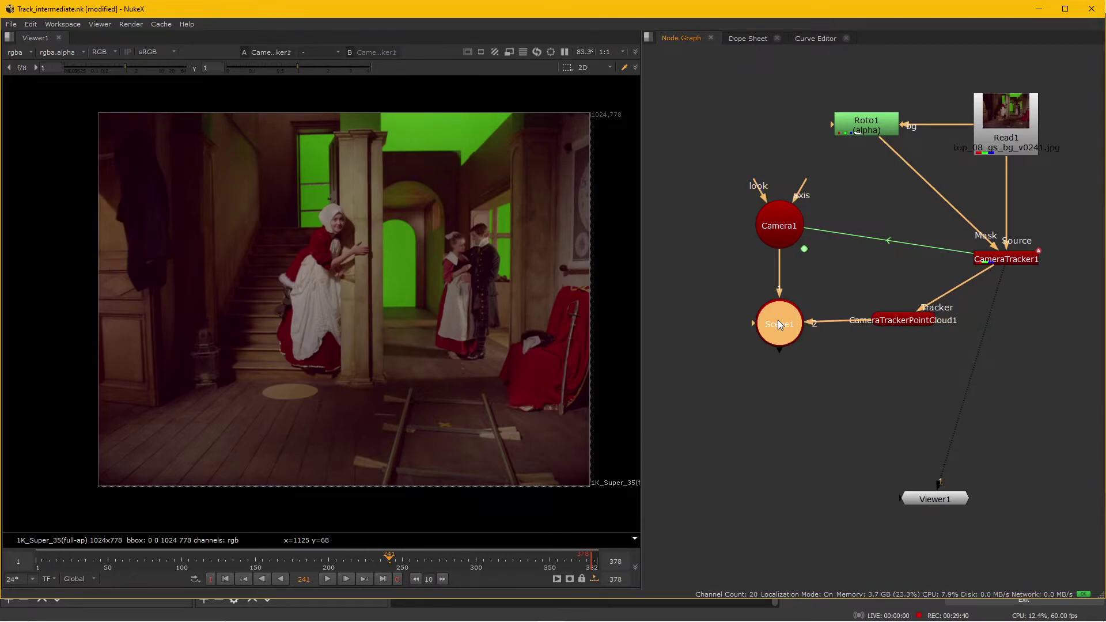
pyautogui.press('1')
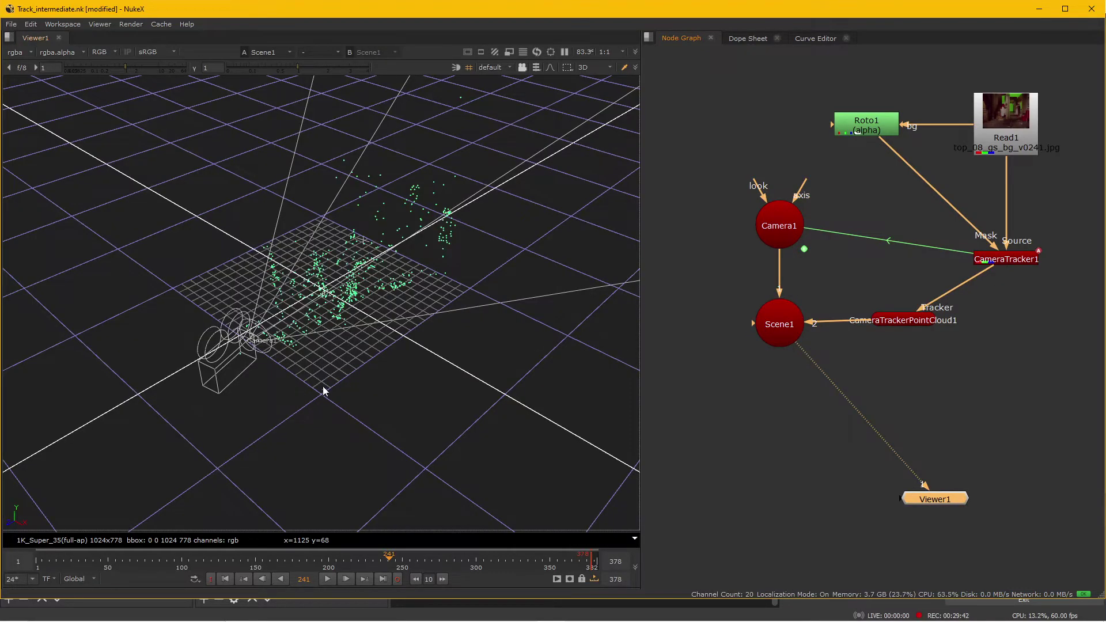
pyautogui.scroll(4, 328, 391)
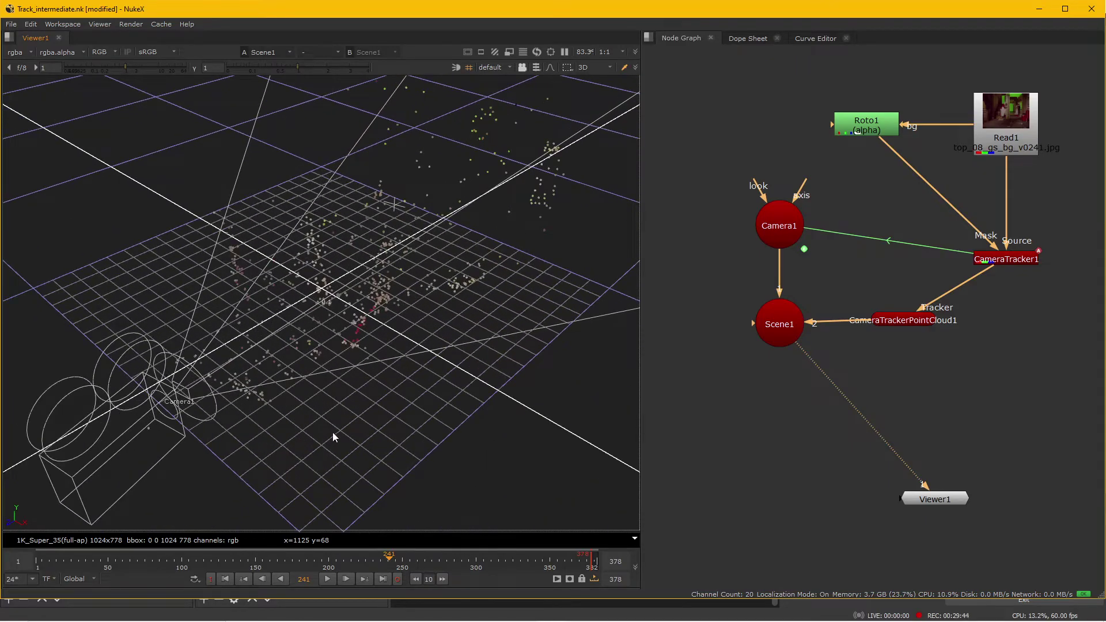
pyautogui.keyDown('ctrl'); pyautogui.moveTo(330, 432); pyautogui.dragTo(449, 395); pyautogui.keyUp('ctrl')
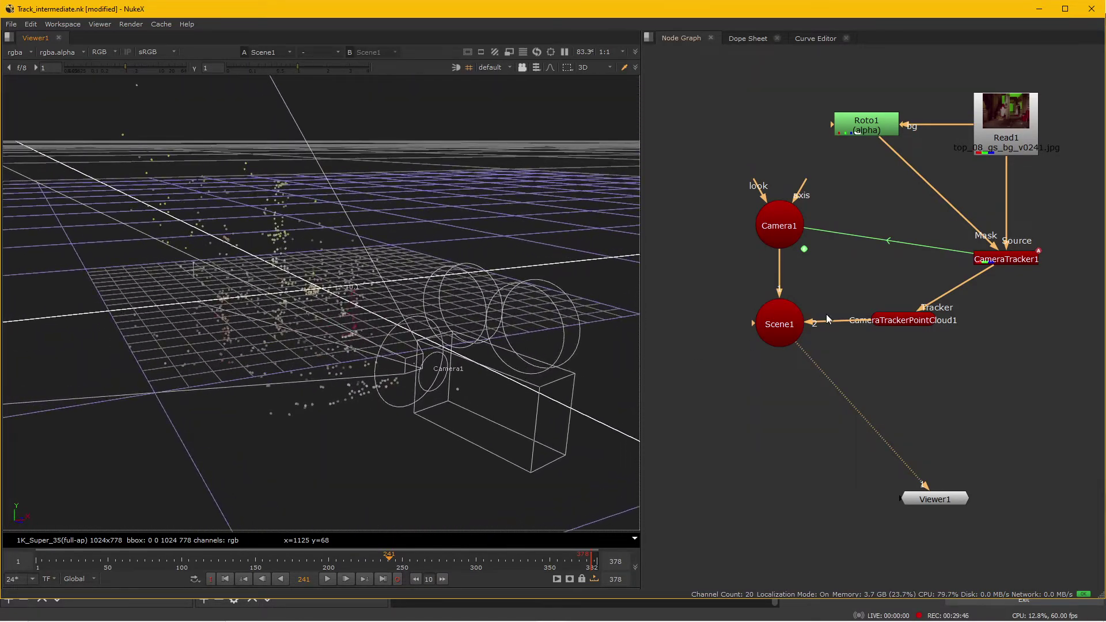
pyautogui.click(790, 326)
pyautogui.moveTo(791, 327); pyautogui.dragTo(792, 323)
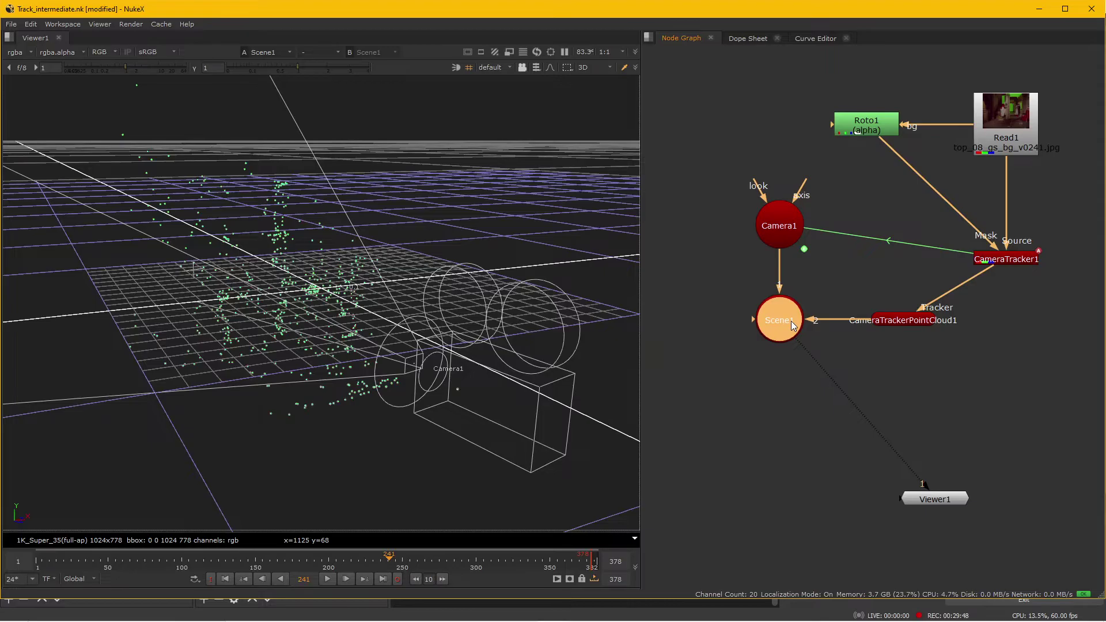
pyautogui.moveTo(914, 322); pyautogui.dragTo(919, 323)
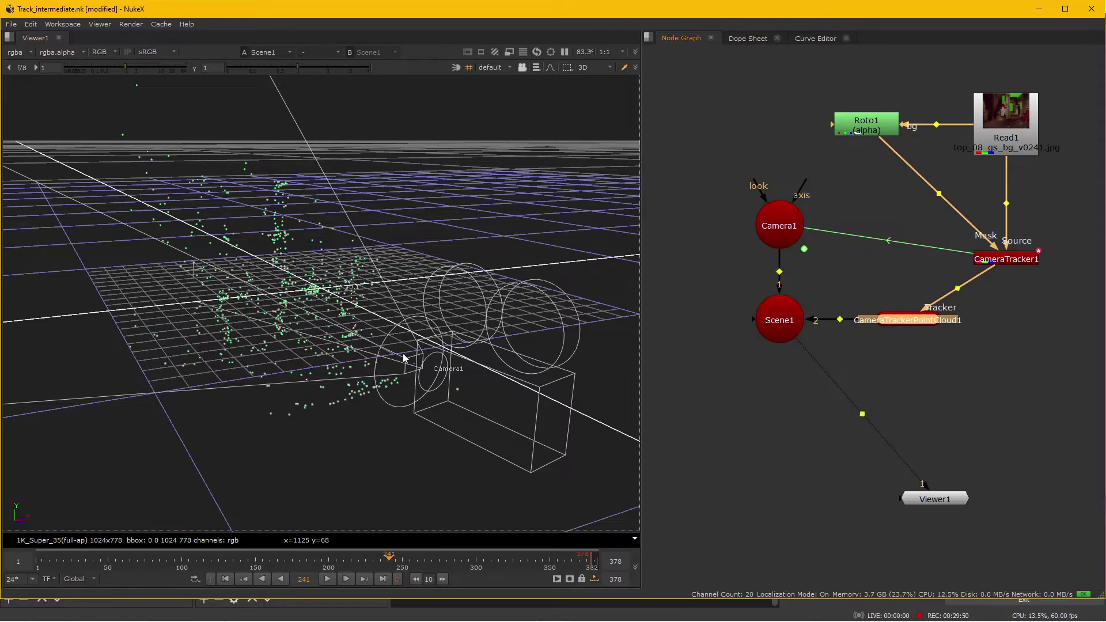
# - Examine the point cloud and the camera's movement from several angles, scrubbing through the shot to frame 256
pyautogui.click(317, 461)
pyautogui.keyDown('ctrl'); pyautogui.moveTo(317, 461); pyautogui.dragTo(306, 418); pyautogui.keyUp('ctrl')
pyautogui.keyDown('ctrl'); pyautogui.moveTo(195, 310); pyautogui.dragTo(261, 510); pyautogui.keyUp('ctrl')
pyautogui.moveTo(121, 571); pyautogui.dragTo(240, 565)
pyautogui.keyDown('ctrl'); pyautogui.moveTo(316, 397); pyautogui.dragTo(322, 449); pyautogui.keyUp('ctrl')
pyautogui.moveTo(213, 557); pyautogui.dragTo(406, 337)
pyautogui.keyDown('ctrl'); pyautogui.moveTo(438, 381); pyautogui.dragTo(375, 390); pyautogui.keyUp('ctrl')
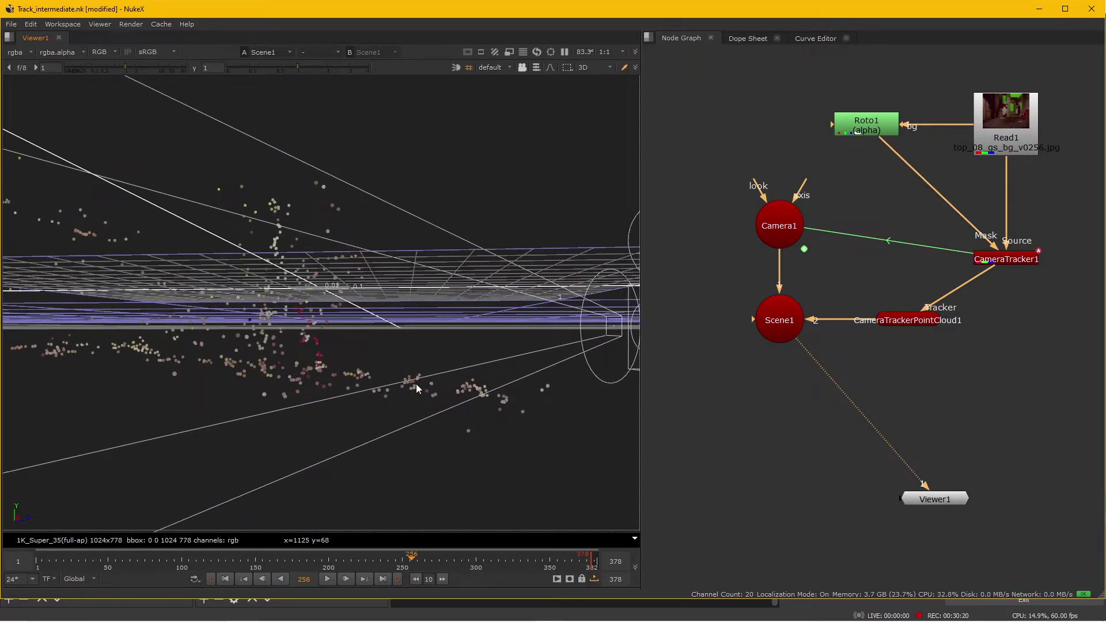
pyautogui.keyDown('ctrl'); pyautogui.moveTo(254, 390); pyautogui.dragTo(147, 360); pyautogui.keyUp('ctrl')
pyautogui.keyDown('ctrl'); pyautogui.moveTo(202, 386); pyautogui.dragTo(489, 358); pyautogui.keyUp('ctrl')
pyautogui.keyDown('ctrl'); pyautogui.moveTo(401, 395); pyautogui.dragTo(400, 431); pyautogui.keyUp('ctrl')
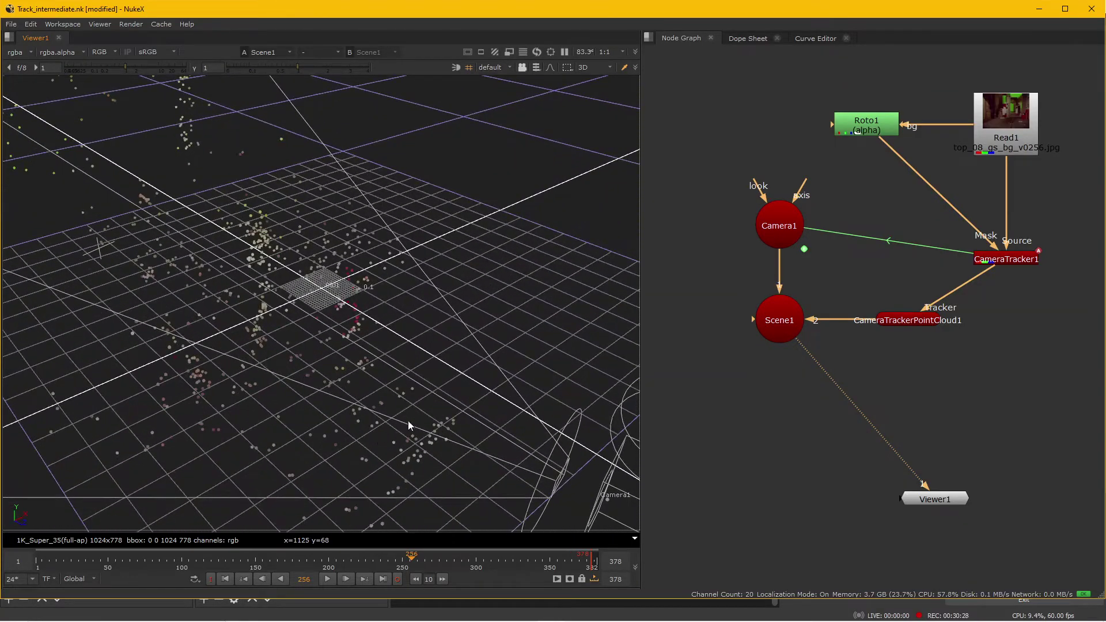
# - Add a Cube node and connect it to Scene1
pyautogui.press('Tab')
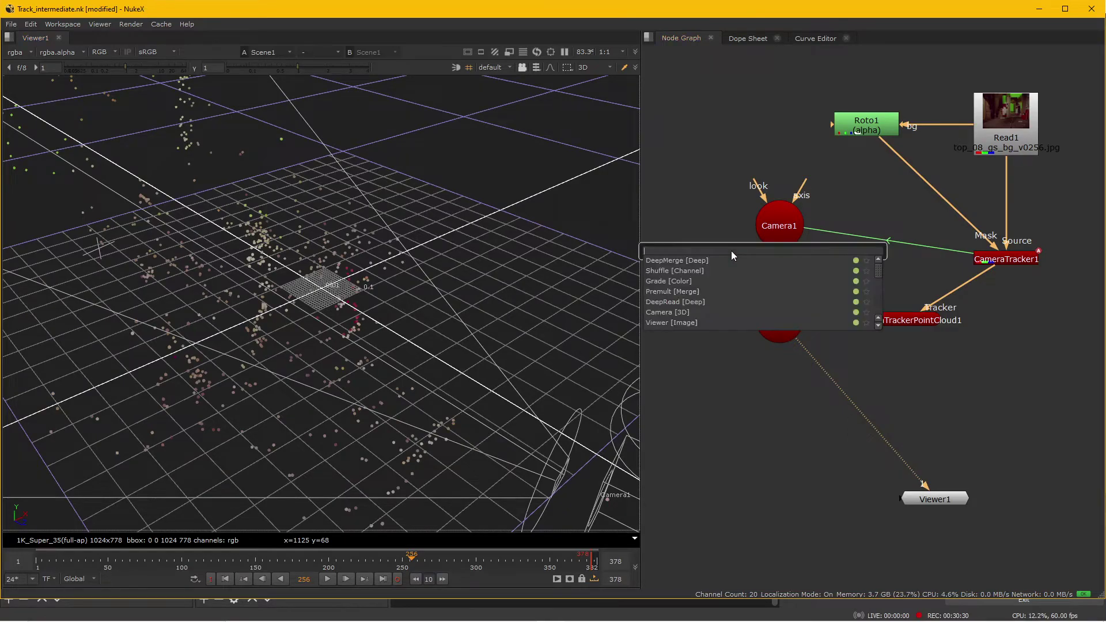
pyautogui.write('cube')
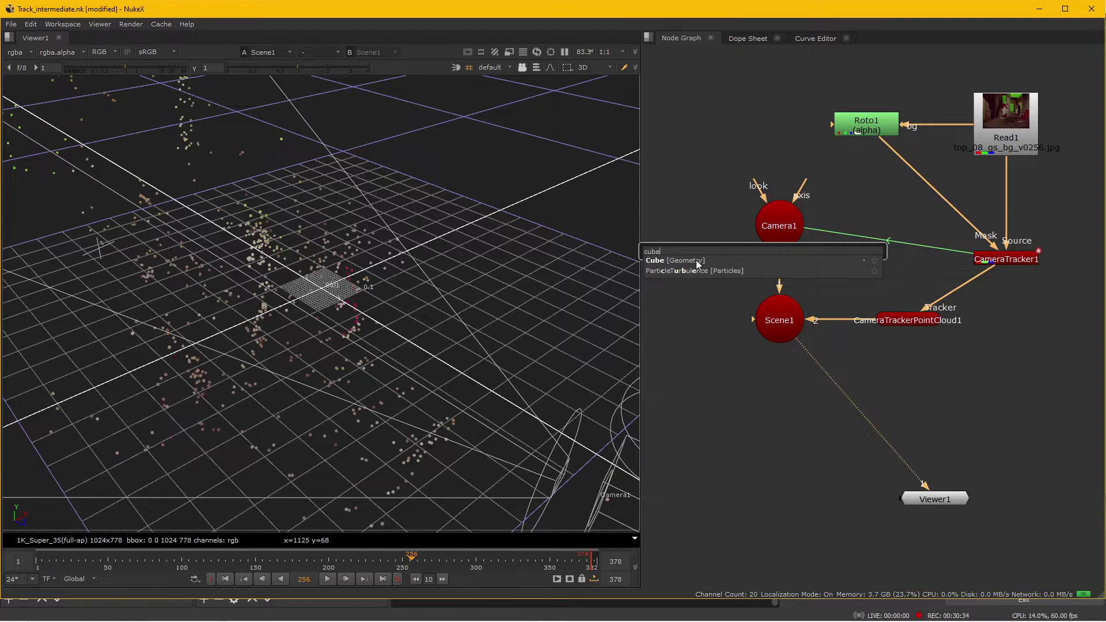
pyautogui.click(694, 260)
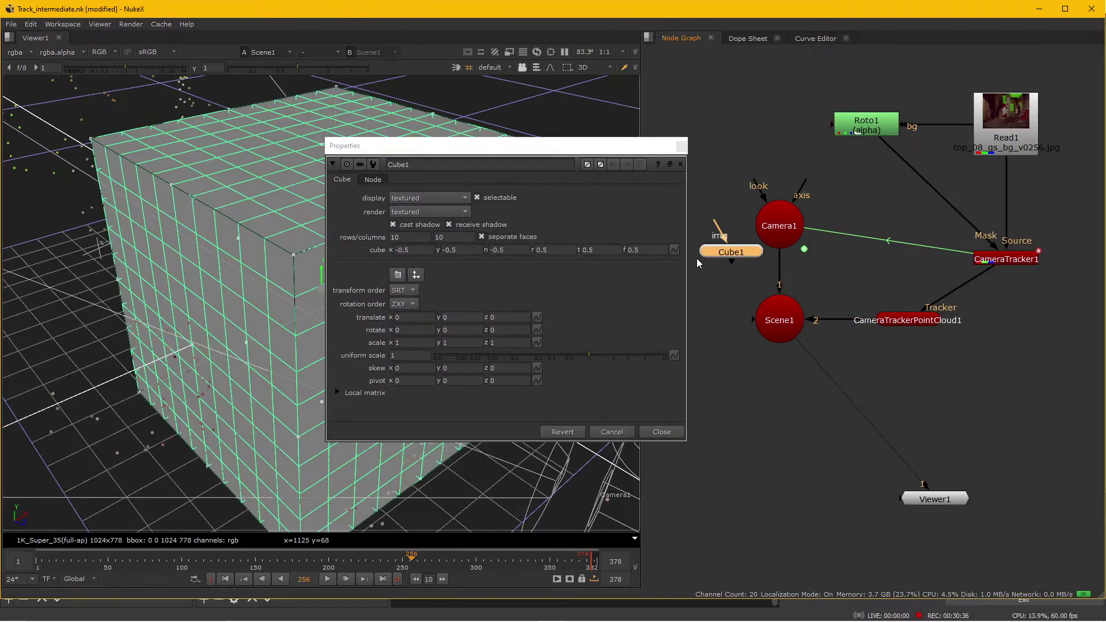
pyautogui.click(660, 432)
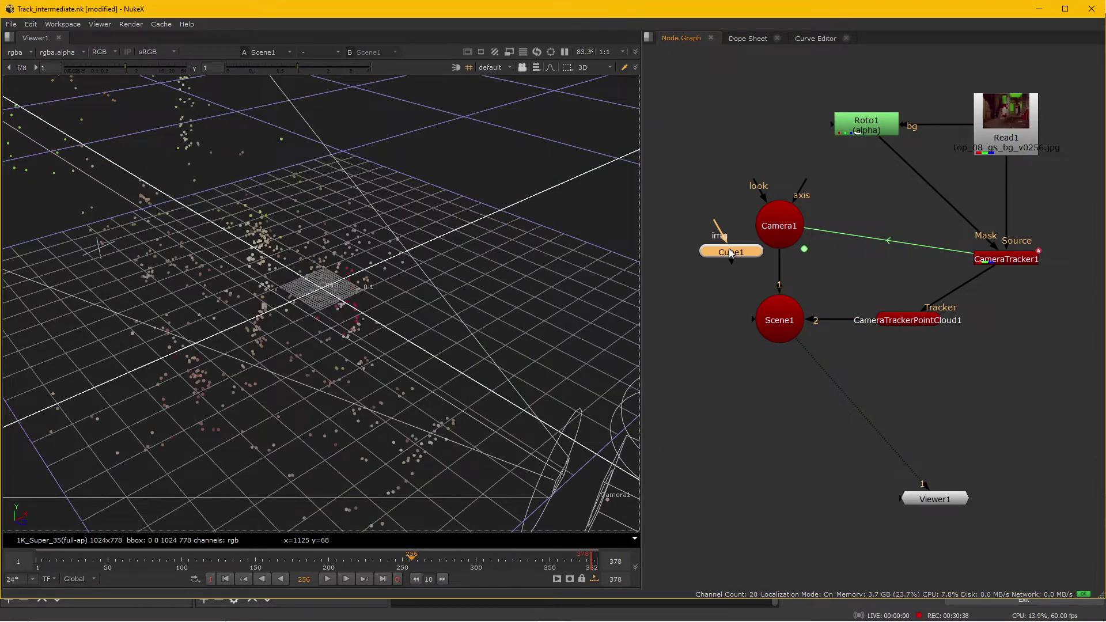
pyautogui.moveTo(869, 208); pyautogui.dragTo(794, 309)
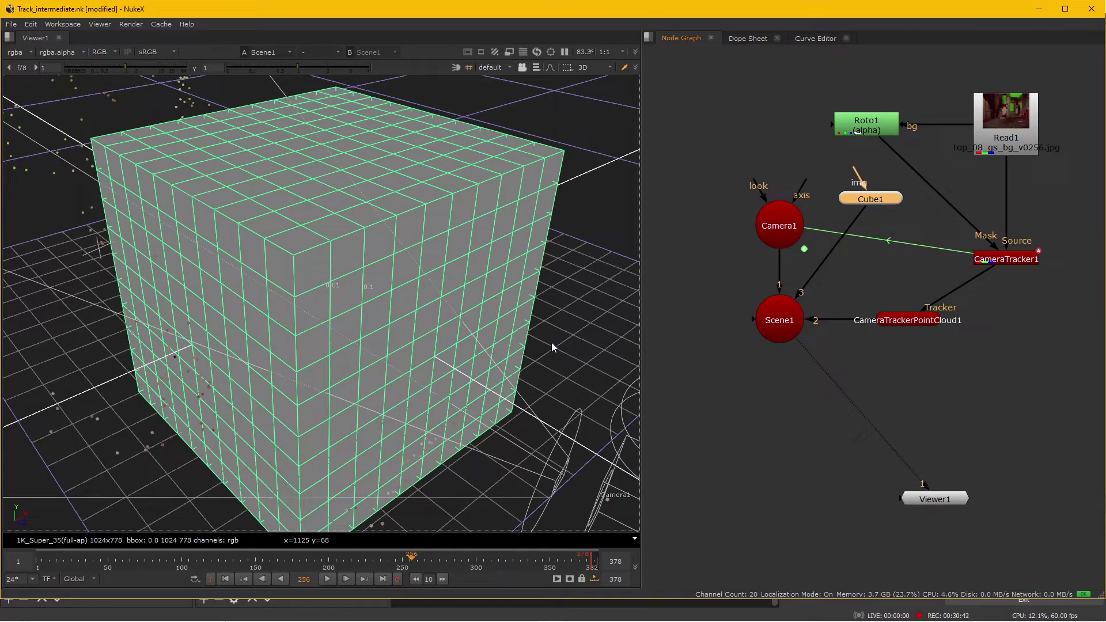
# - Scale the cube uniformly to about 0.207, rotate it about -43.7° on Y, and place it at about Y -0.209, Z 0.257
pyautogui.doubleClick(864, 199)
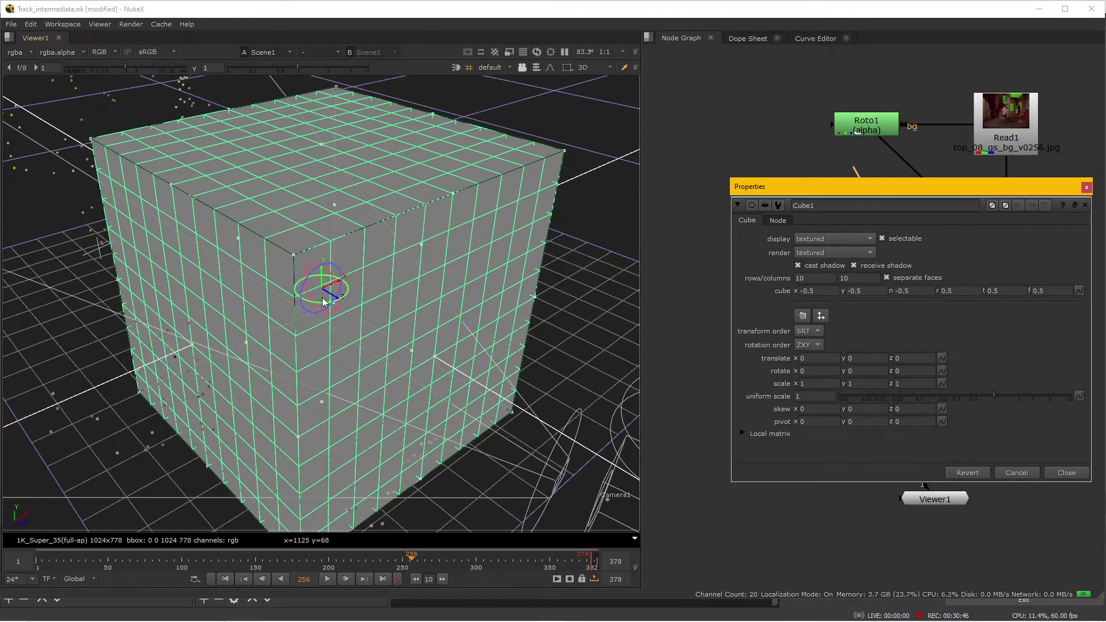
pyautogui.keyDown('ctrl'); pyautogui.keyDown('shift'); pyautogui.moveTo(322, 289); pyautogui.dragTo(324, 337); pyautogui.keyUp('shift'); pyautogui.keyUp('ctrl')
pyautogui.keyDown('ctrl'); pyautogui.moveTo(369, 369); pyautogui.dragTo(300, 385); pyautogui.keyUp('ctrl')
pyautogui.hotkey('ctrl', 'z')
pyautogui.keyDown('ctrl'); pyautogui.moveTo(420, 402); pyautogui.dragTo(493, 218); pyautogui.keyUp('ctrl')
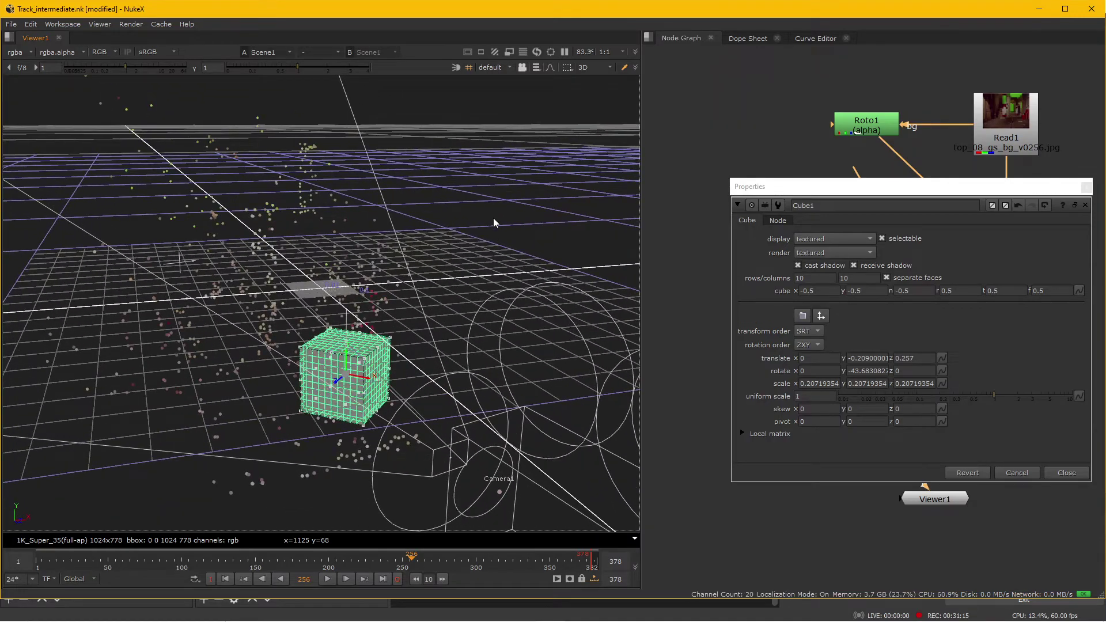
pyautogui.click(1075, 473)
# - Move Cube1 to the other side of Camera1 and add a CheckerBoard node above it
pyautogui.moveTo(882, 203); pyautogui.dragTo(706, 226)
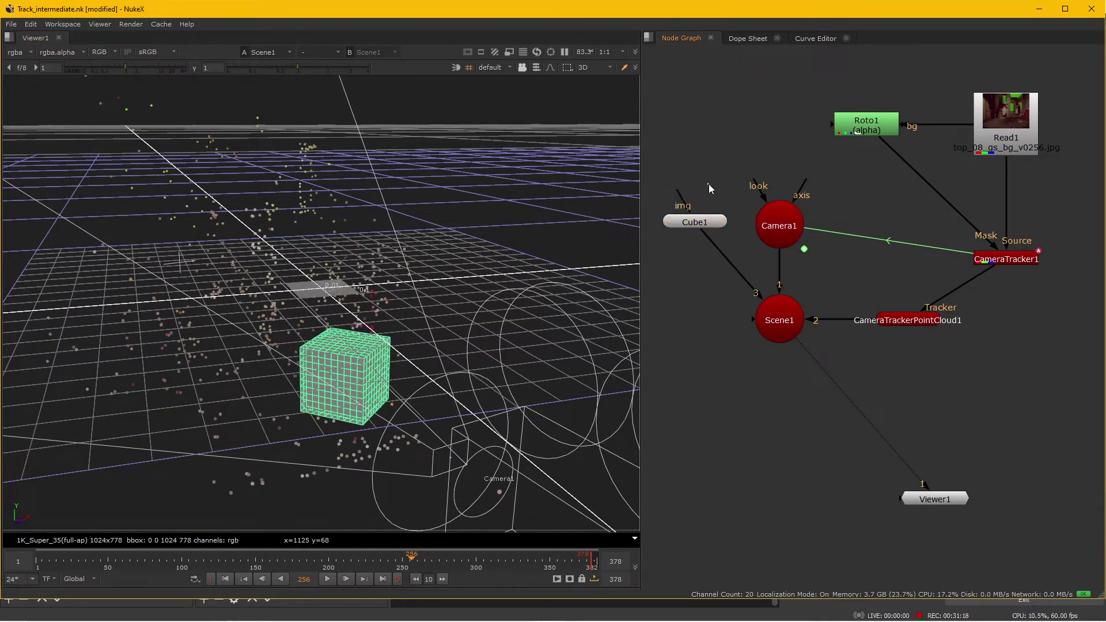
pyautogui.press('Tab')
pyautogui.write('check')
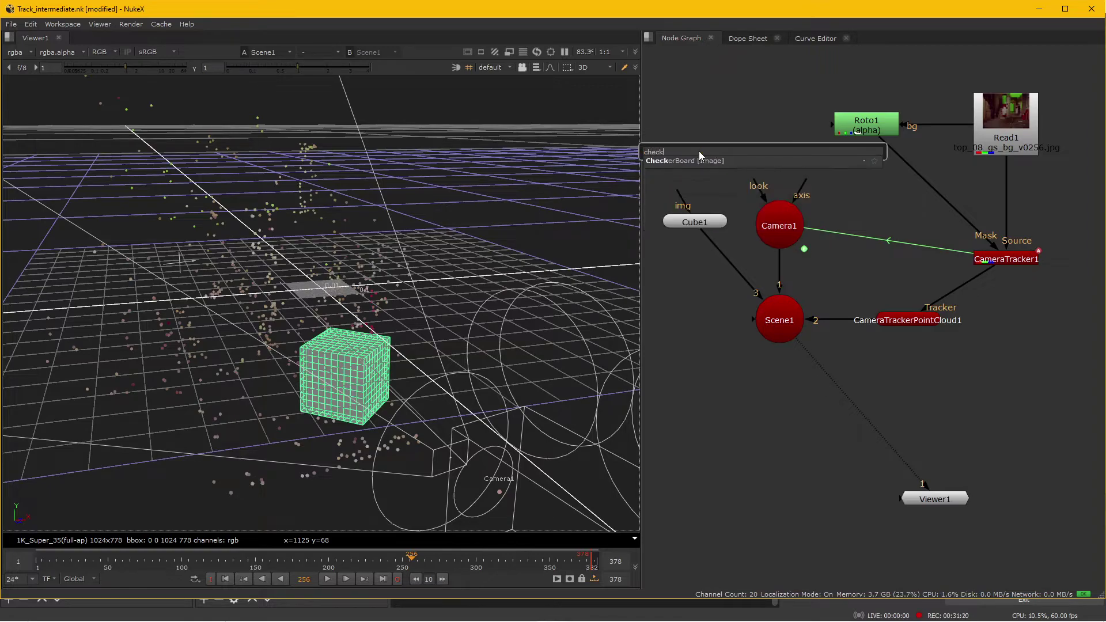
pyautogui.click(708, 162)
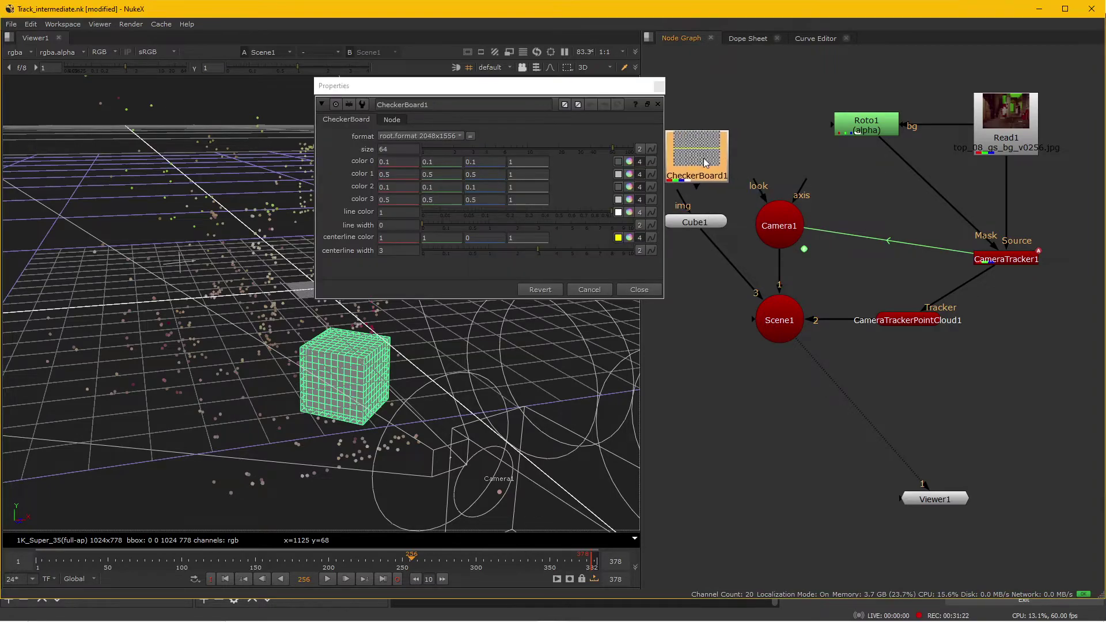
# - Connect CheckerBoard1 to the img input of Cube1 and examine the textured cube close up
pyautogui.click(716, 322)
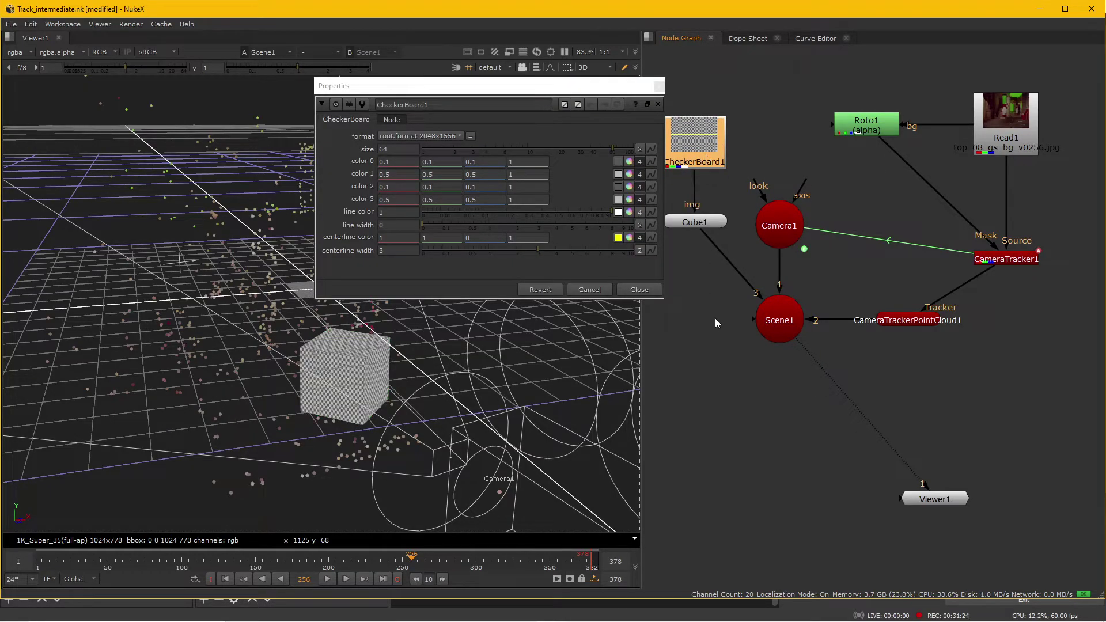
pyautogui.scroll(3, 324, 409)
pyautogui.keyDown('ctrl'); pyautogui.moveTo(382, 443); pyautogui.dragTo(369, 334); pyautogui.keyUp('ctrl')
# - Try CheckerBoard1 sizes of 100 and 200, undo the last size change, and close the node's properties
pyautogui.click(710, 147)
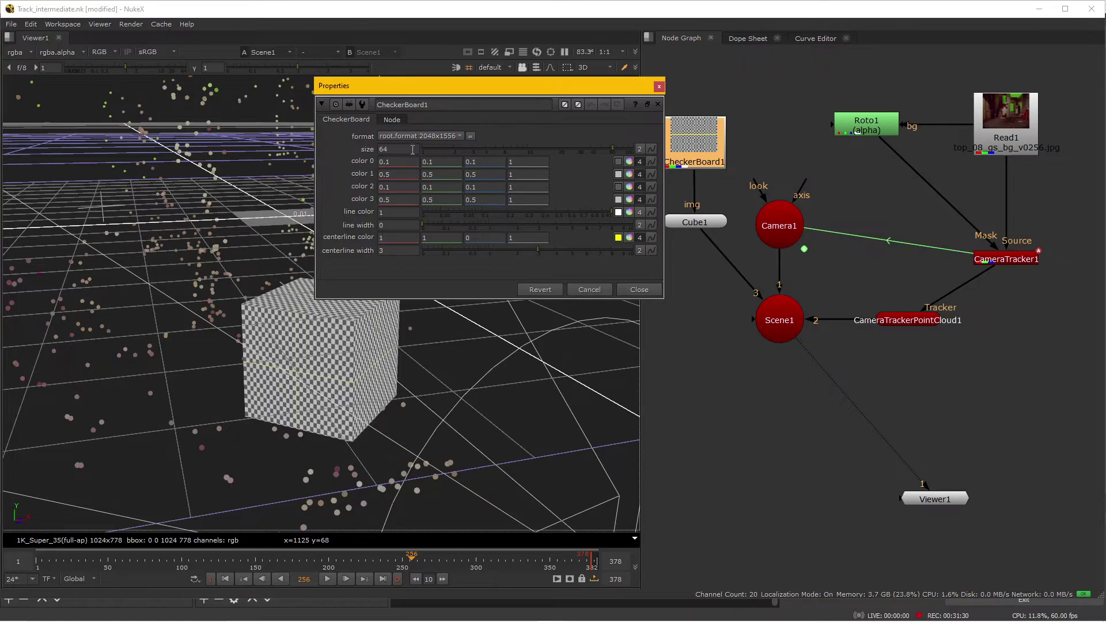
pyautogui.moveTo(588, 148)
pyautogui.mouseDown()
pyautogui.moveTo(608, 150)
pyautogui.moveTo(520, 158)
pyautogui.moveTo(572, 153)
pyautogui.mouseUp()
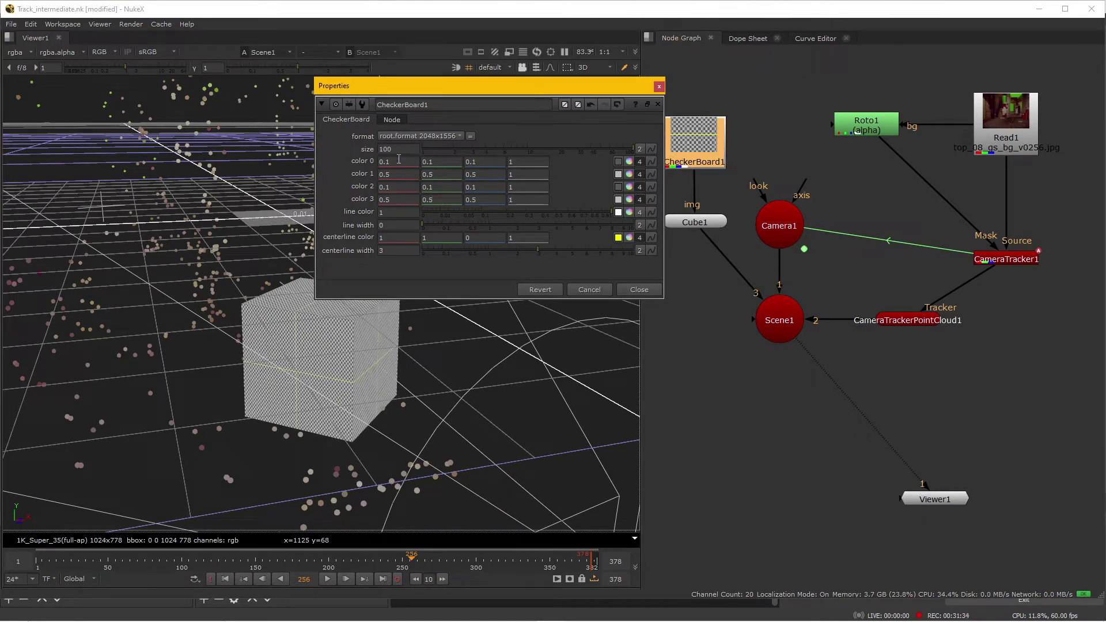
pyautogui.moveTo(395, 151); pyautogui.dragTo(367, 152)
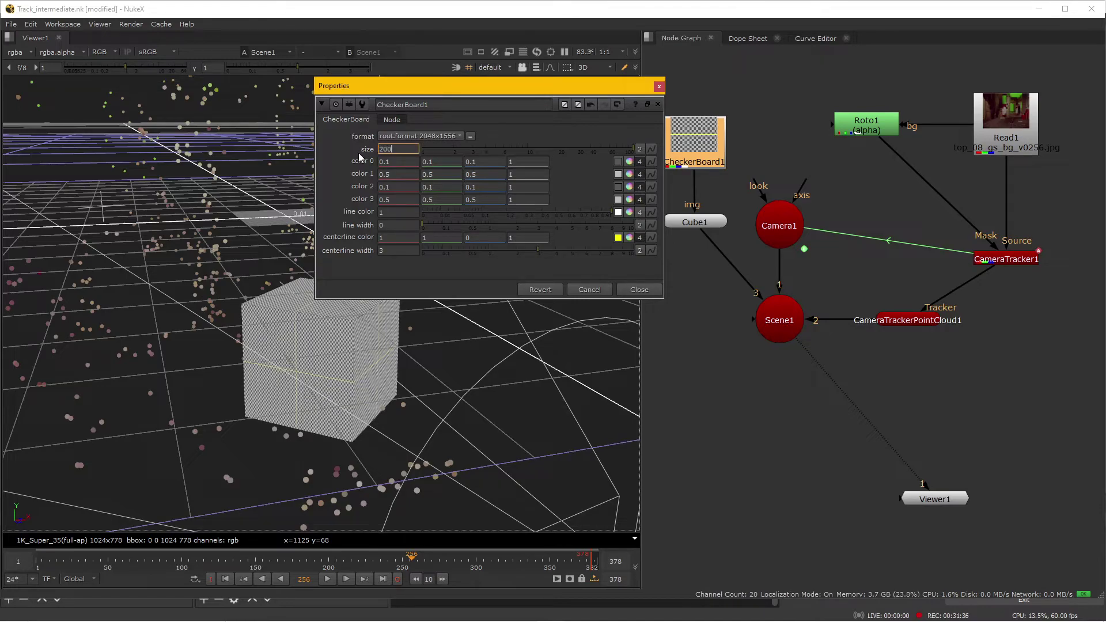
pyautogui.write('200')
pyautogui.press('Return')
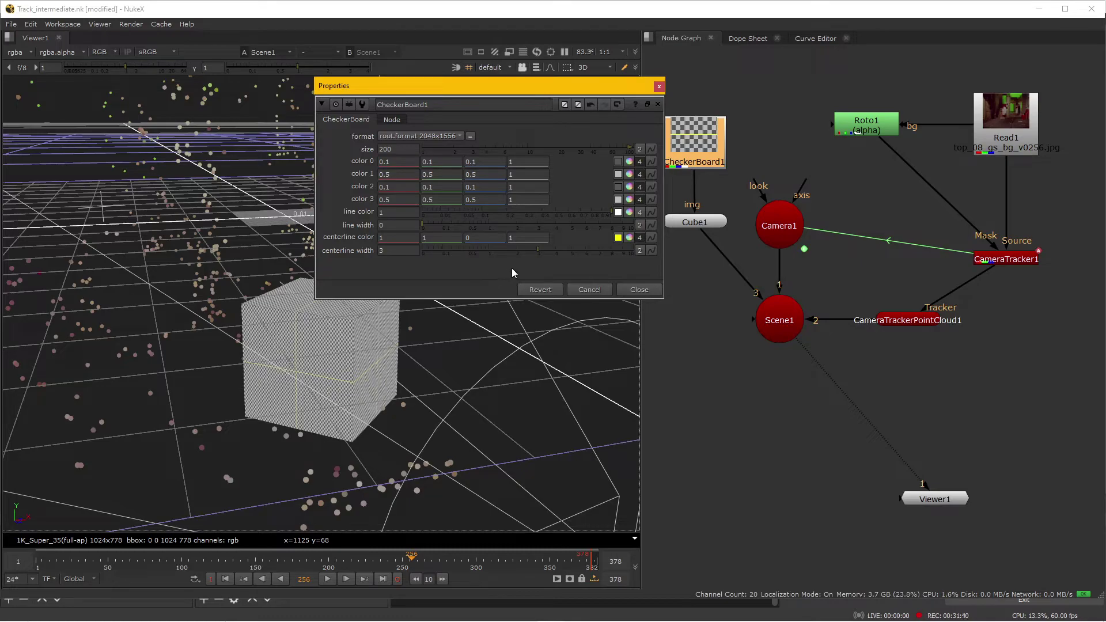
pyautogui.hotkey('ctrl', 'z')
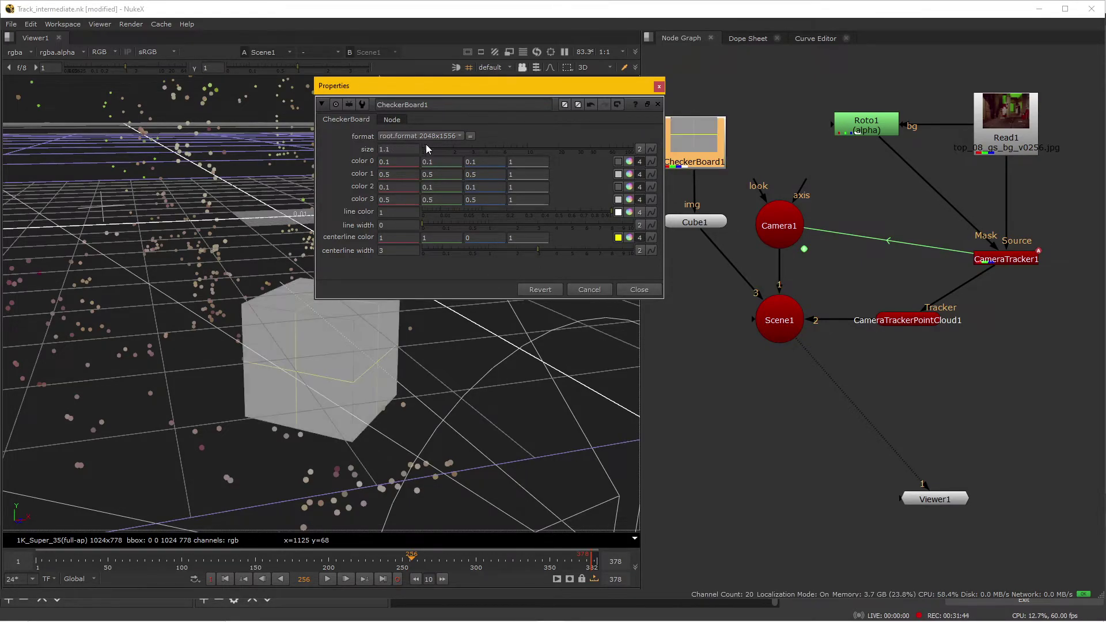
pyautogui.click(636, 291)
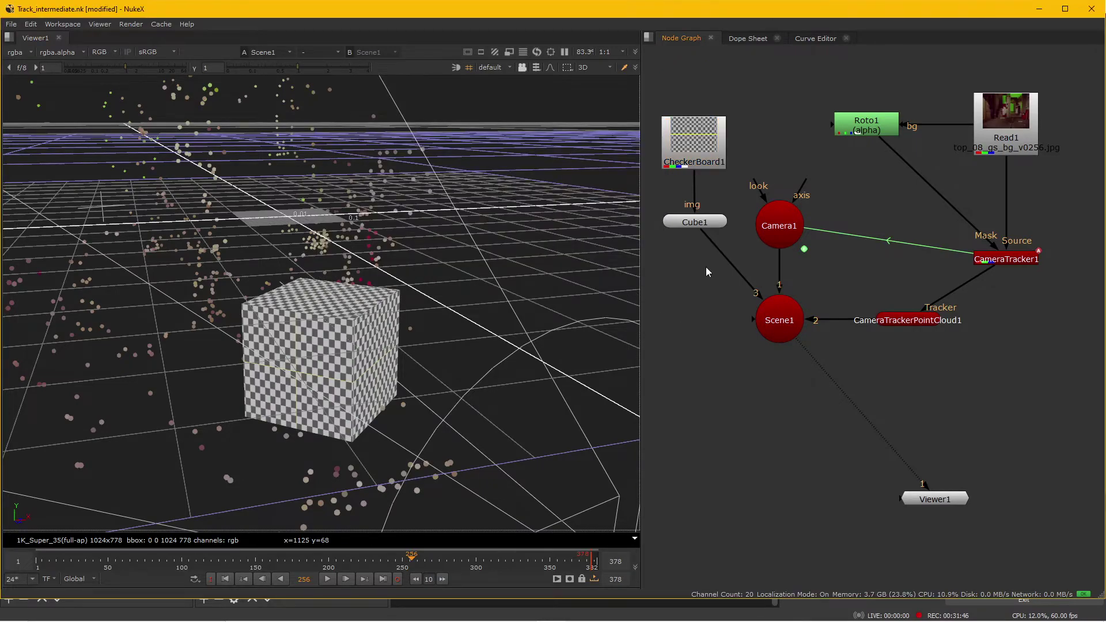
# - Add a ScanlineRender node below Scene1 and move Viewer1 farther down the graph
pyautogui.moveTo(771, 368); pyautogui.dragTo(772, 339, button='middle')
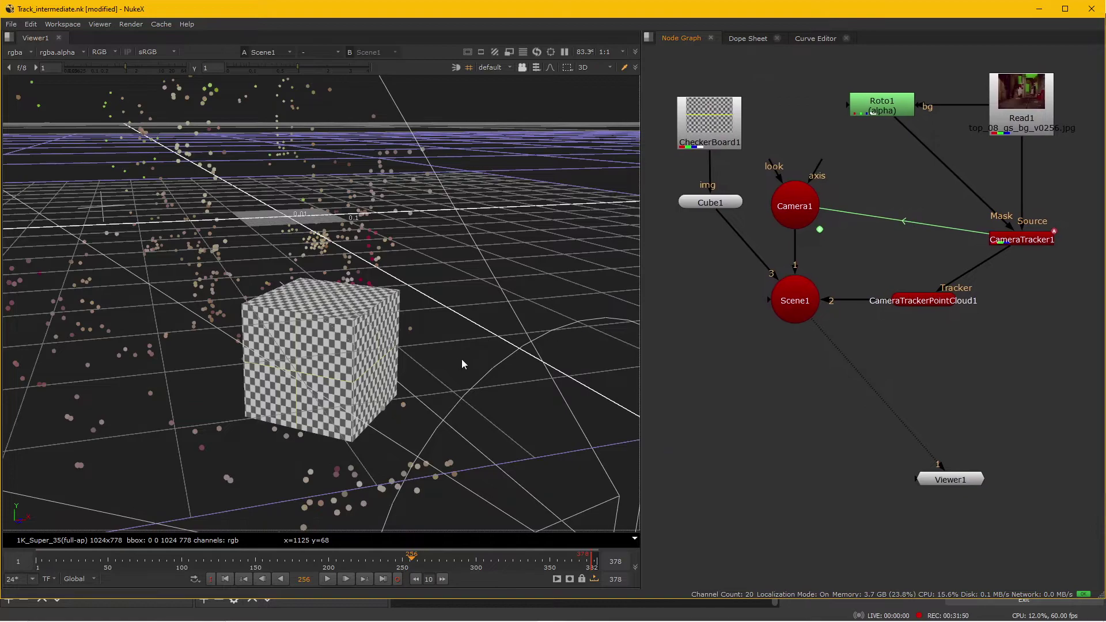
pyautogui.scroll(-3, 459, 363)
pyautogui.keyDown('ctrl'); pyautogui.moveTo(451, 357); pyautogui.dragTo(714, 335); pyautogui.keyUp('ctrl')
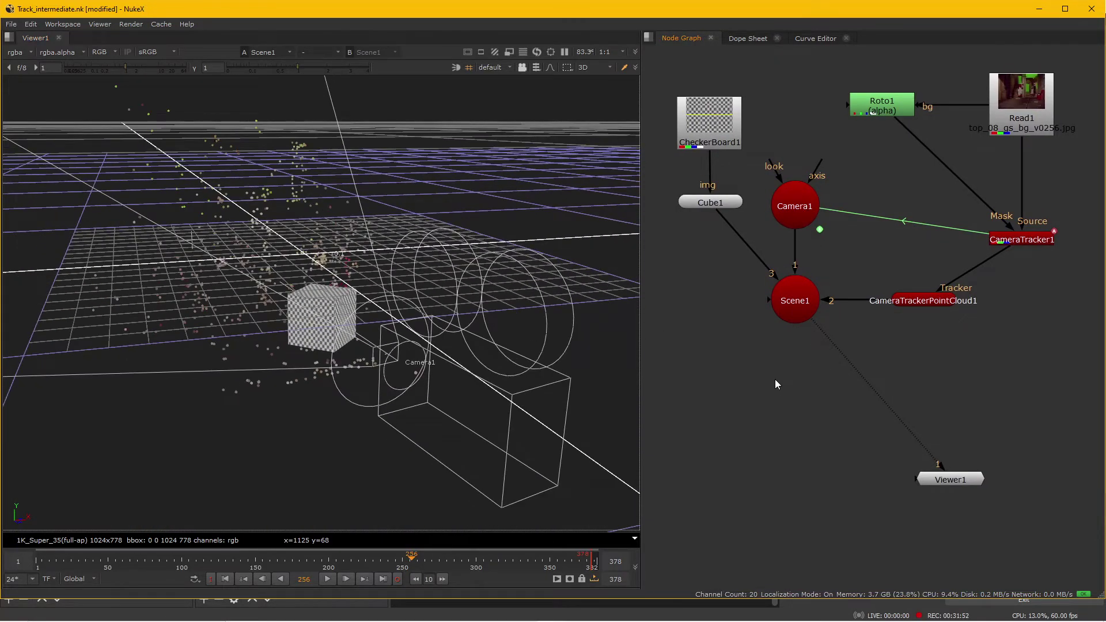
pyautogui.press('Tab')
pyautogui.write('sc')
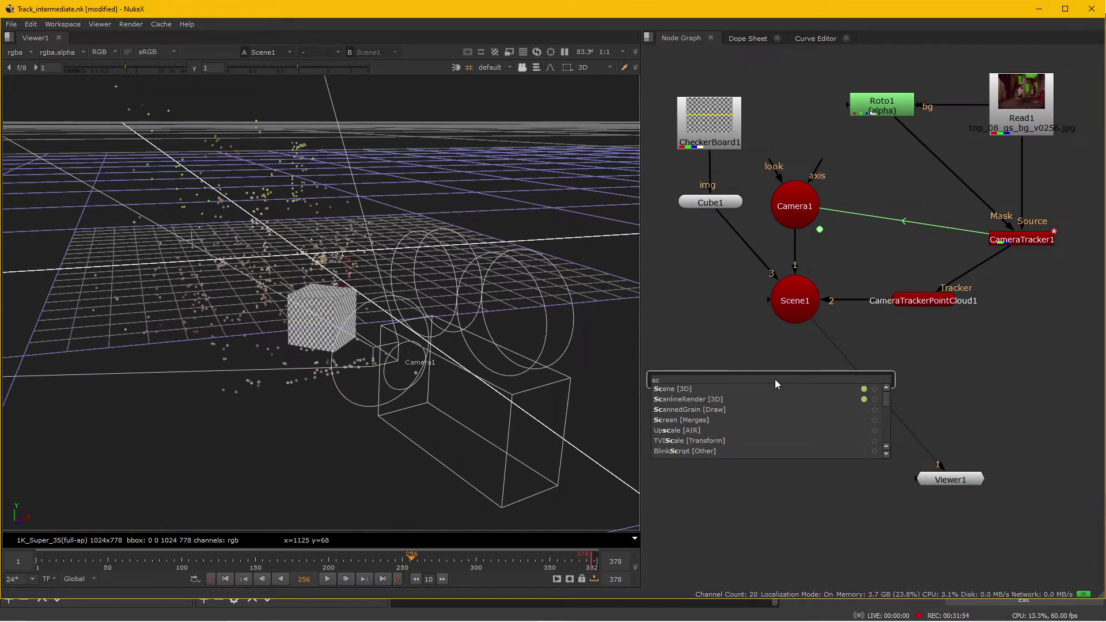
pyautogui.write('anlineRender [3D')
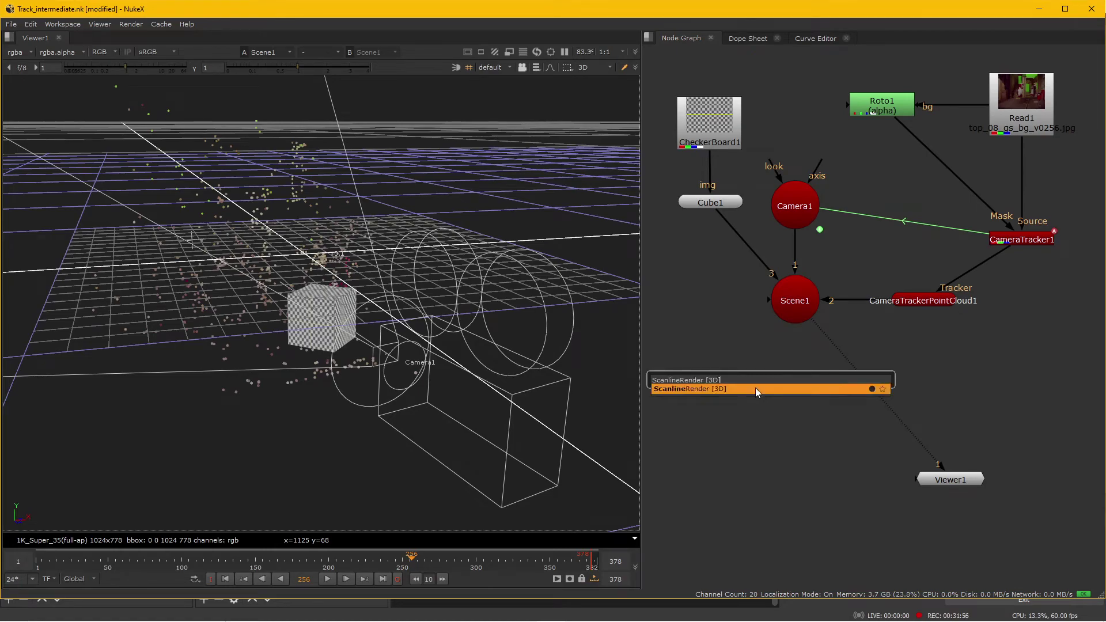
pyautogui.click(755, 388)
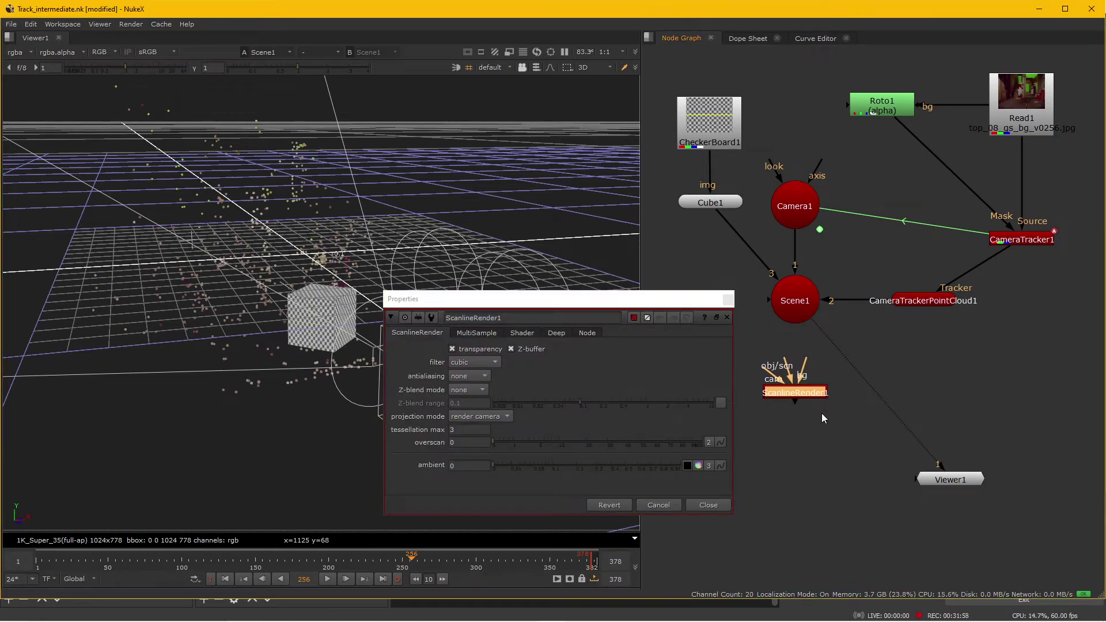
pyautogui.moveTo(820, 409); pyautogui.dragTo(851, 321, button='middle')
pyautogui.moveTo(964, 377); pyautogui.dragTo(945, 513)
pyautogui.scroll(5, 928, 317)
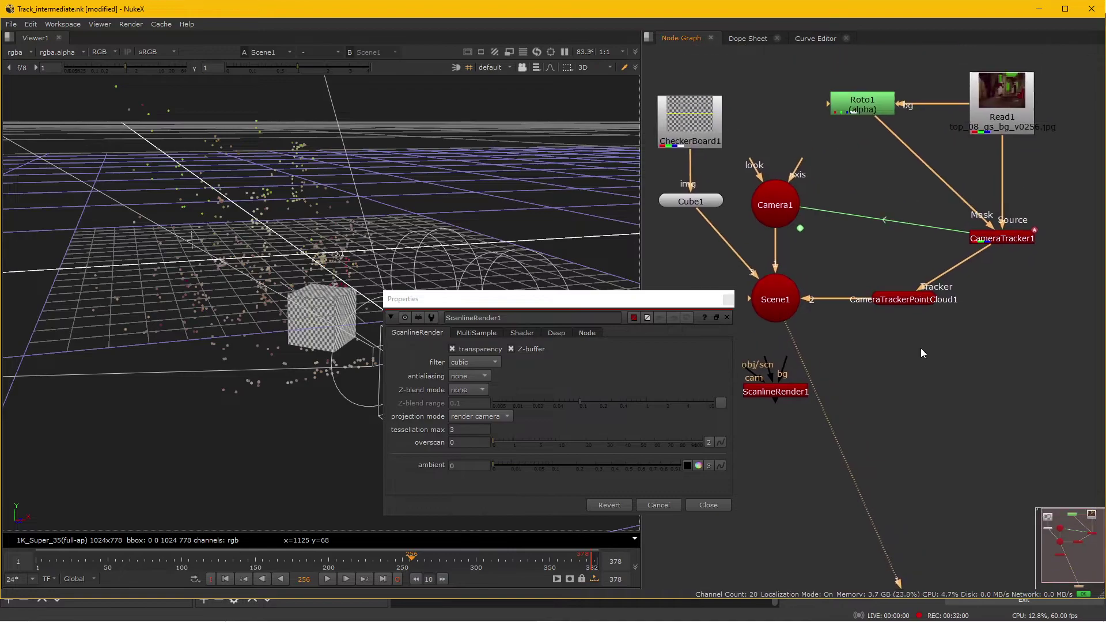
# - Connect ScanlineRender1's obj/scn input to Scene1, its bg input to Read1, and its cam input to Camera1
pyautogui.moveTo(884, 416); pyautogui.dragTo(962, 182, button='middle')
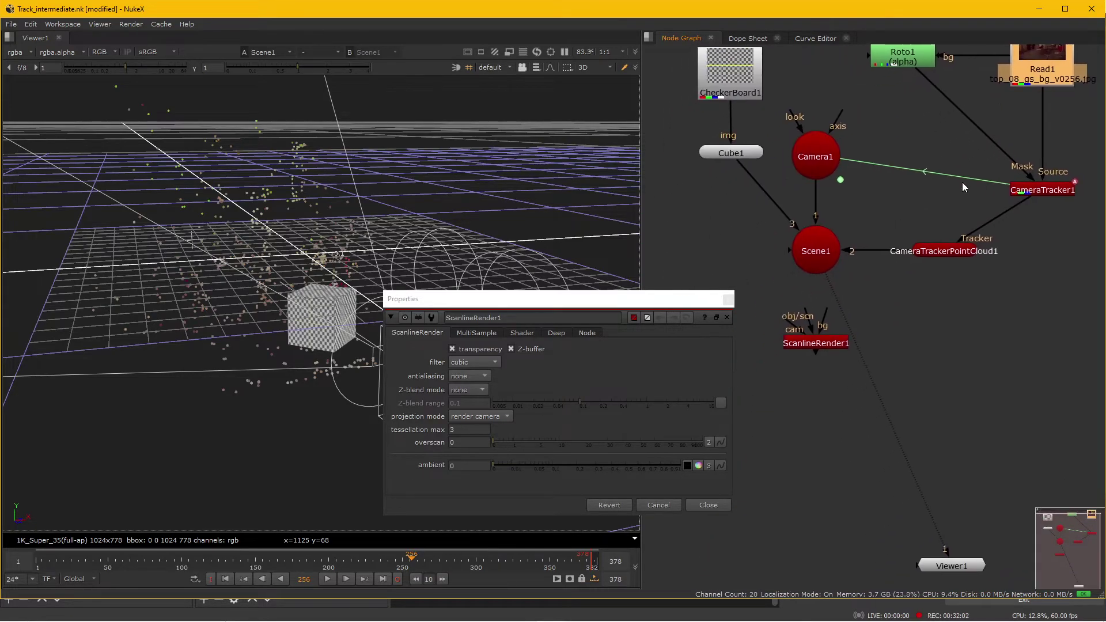
pyautogui.moveTo(809, 316); pyautogui.dragTo(795, 293)
pyautogui.moveTo(764, 258); pyautogui.dragTo(756, 256)
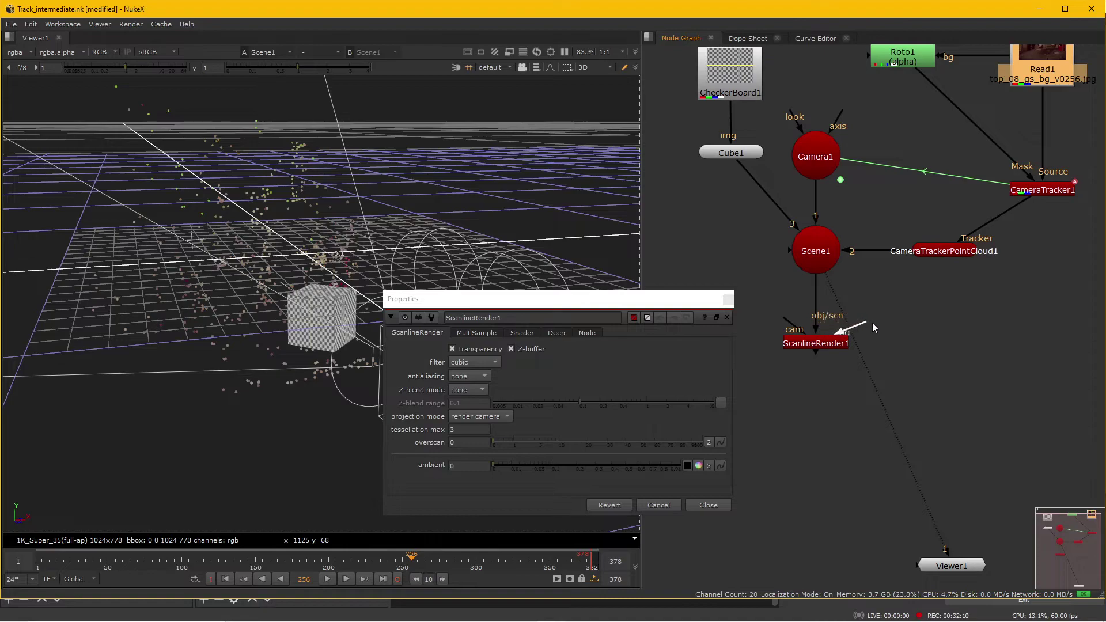
pyautogui.moveTo(986, 285); pyautogui.dragTo(870, 172)
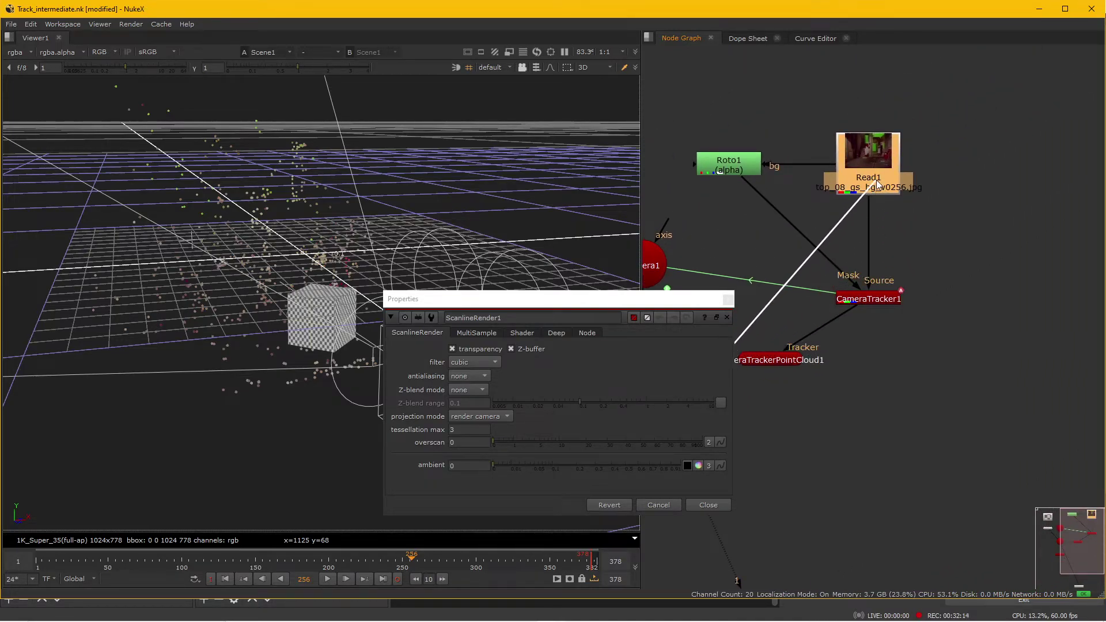
pyautogui.press('f')
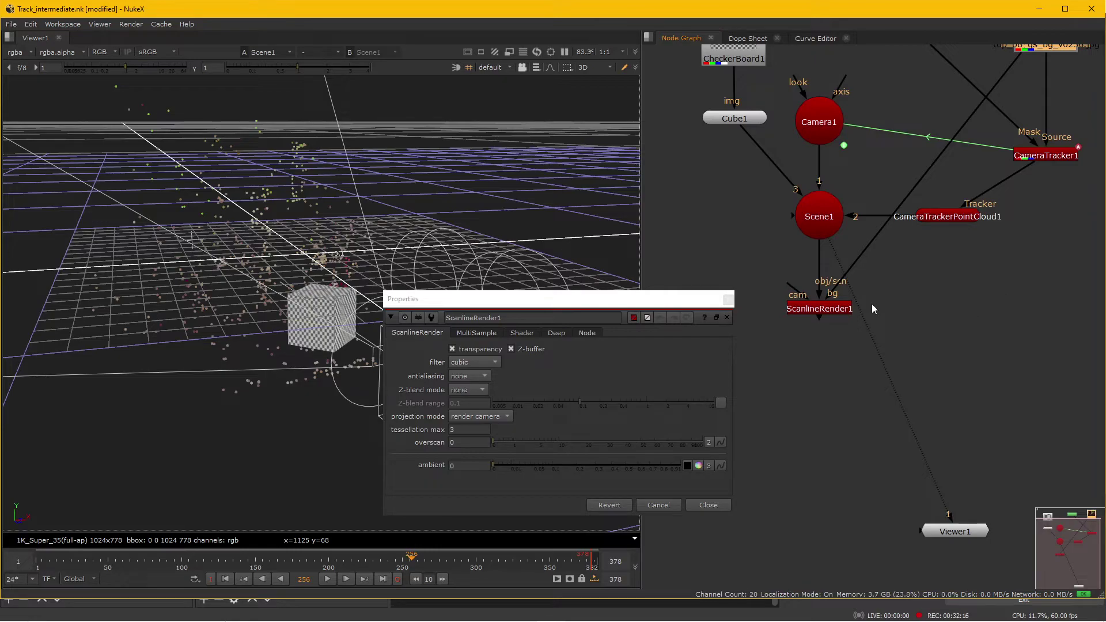
pyautogui.moveTo(758, 208); pyautogui.dragTo(983, 275)
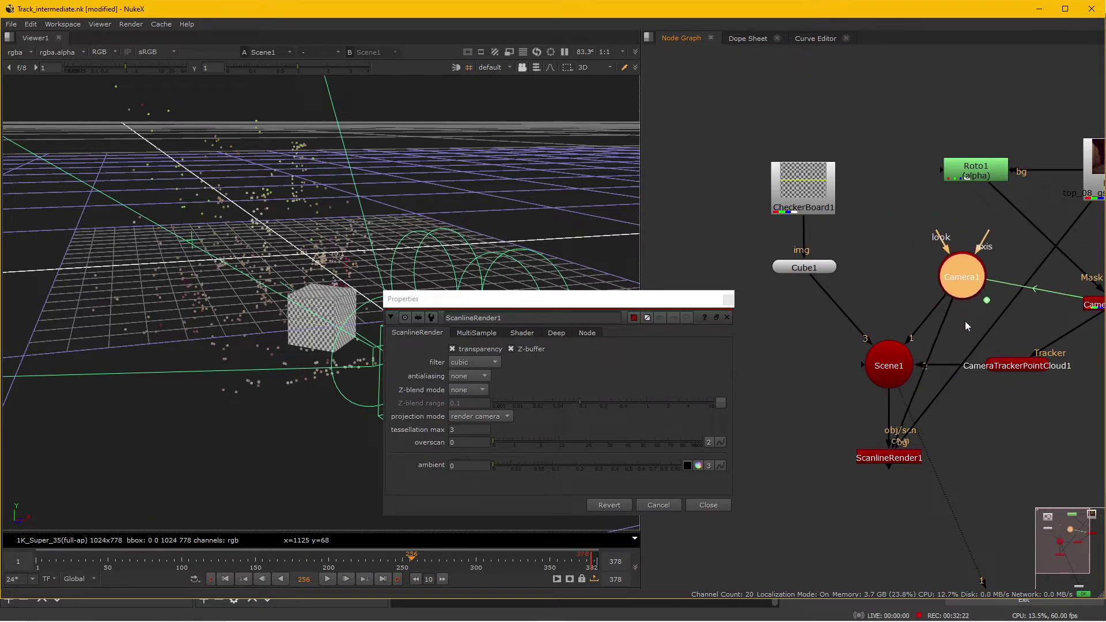
# - Display ScanlineRender1's output in the 2D viewer and close its properties
pyautogui.click(869, 334)
pyautogui.press('1')
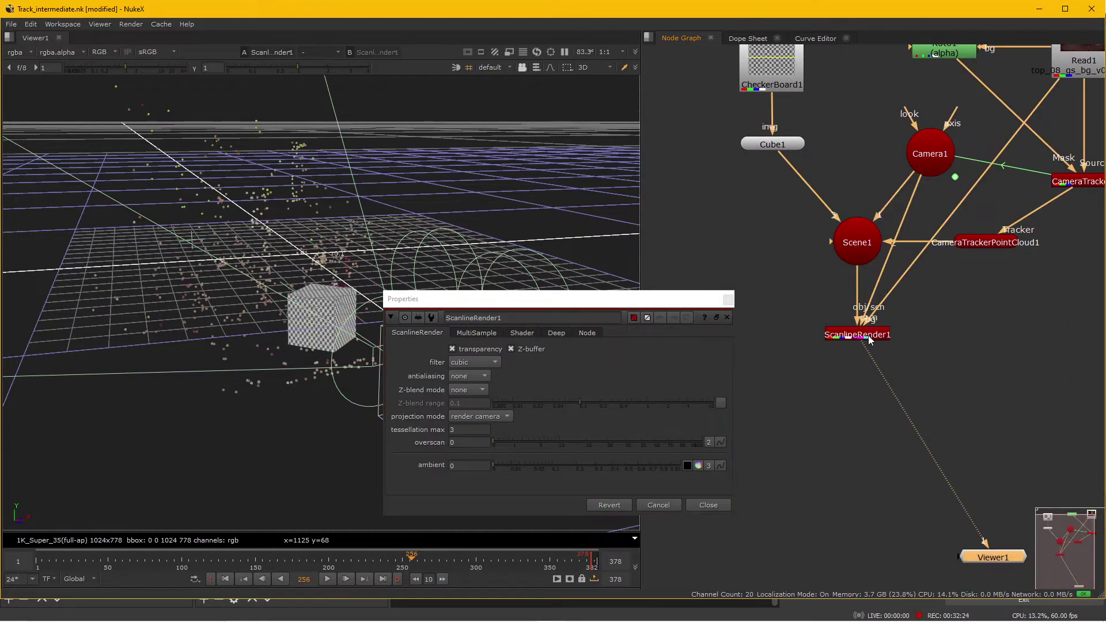
pyautogui.click(478, 199)
pyautogui.press('Tab')
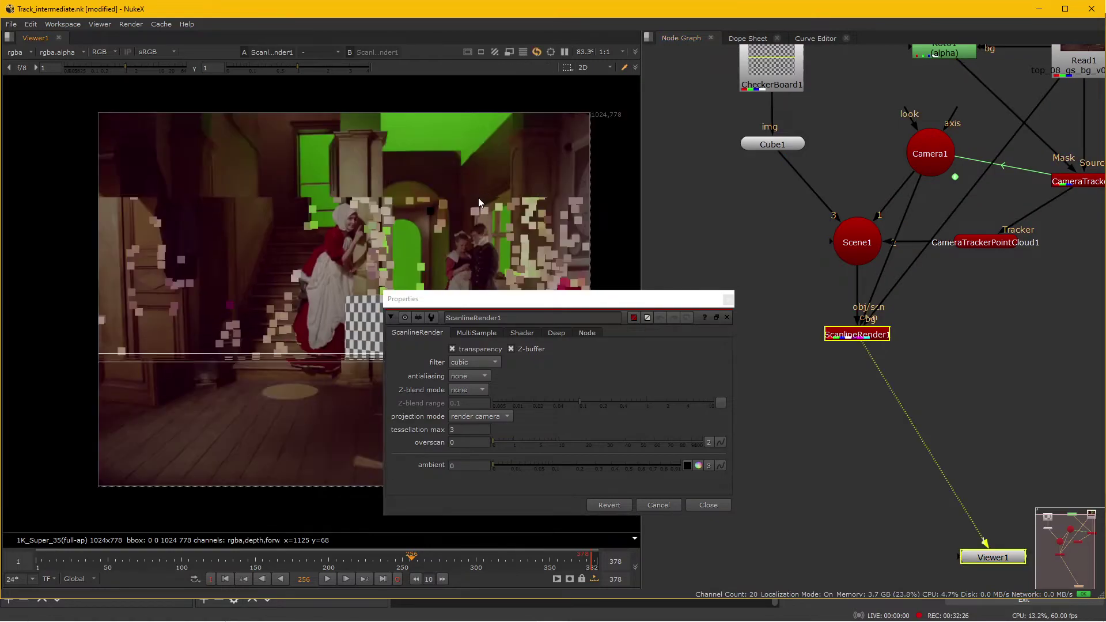
pyautogui.click(708, 504)
pyautogui.moveTo(501, 374); pyautogui.dragTo(398, 344, button='middle')
pyautogui.scroll(-1, 397, 346)
# - Check how the cube sticks to the footage at frames 86, 250 and 306, and play the shot from frame 92
pyautogui.click(166, 562)
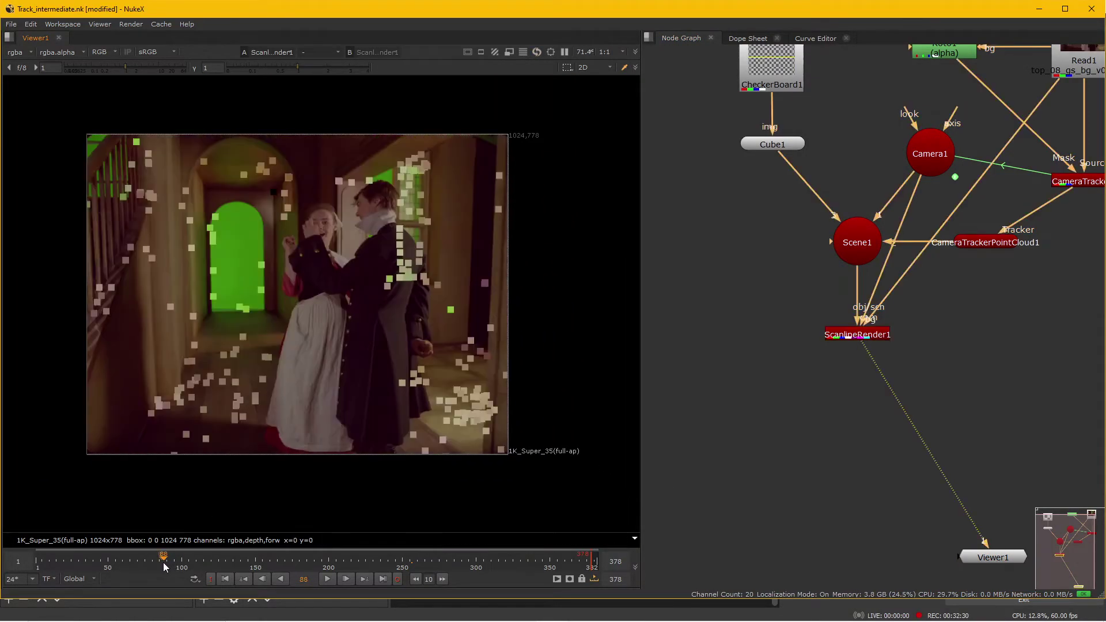
pyautogui.click(402, 554)
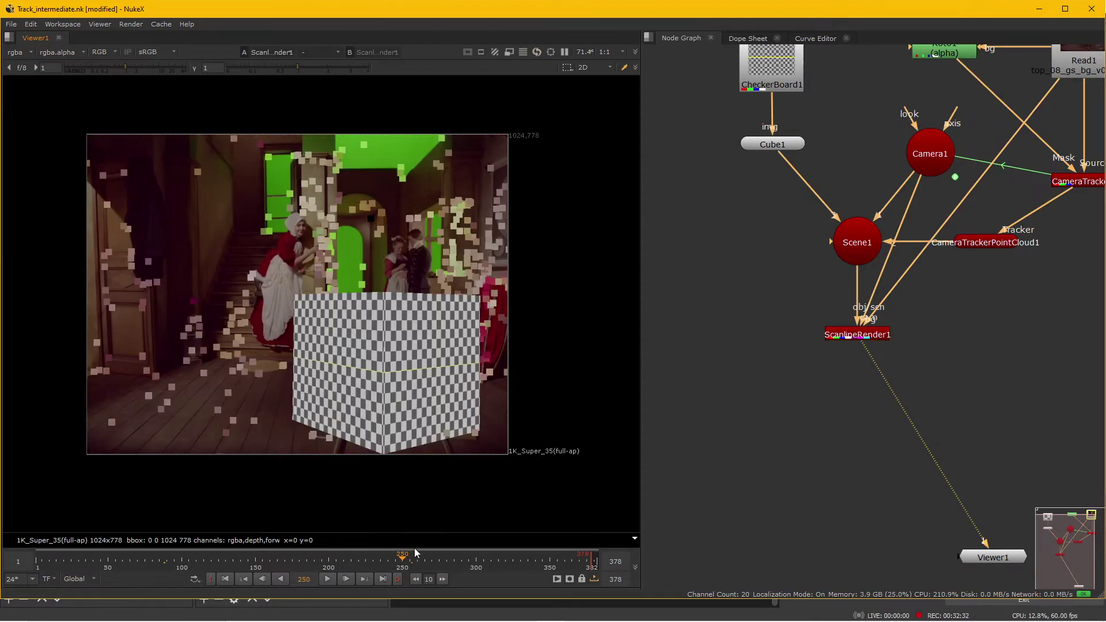
pyautogui.click(486, 557)
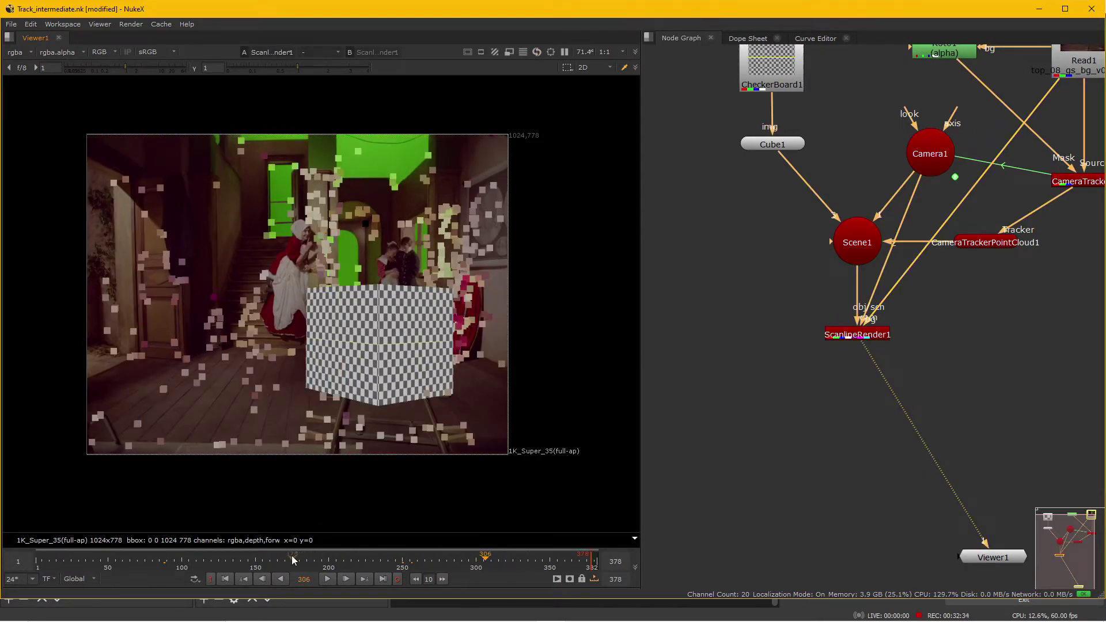
pyautogui.click(274, 558)
pyautogui.click(171, 557)
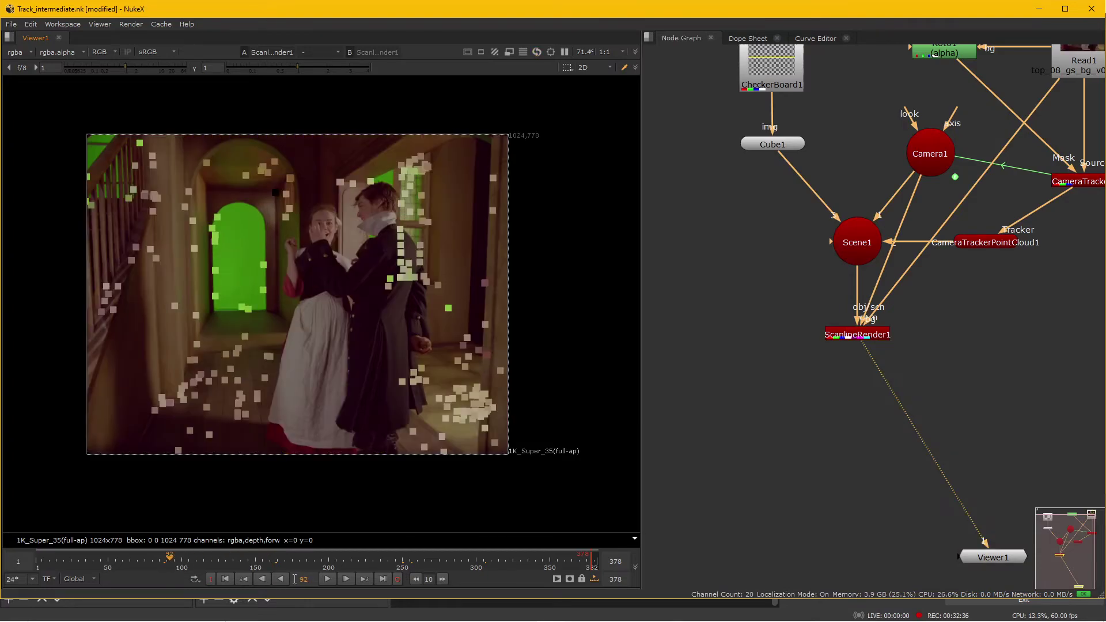
pyautogui.click(332, 581)
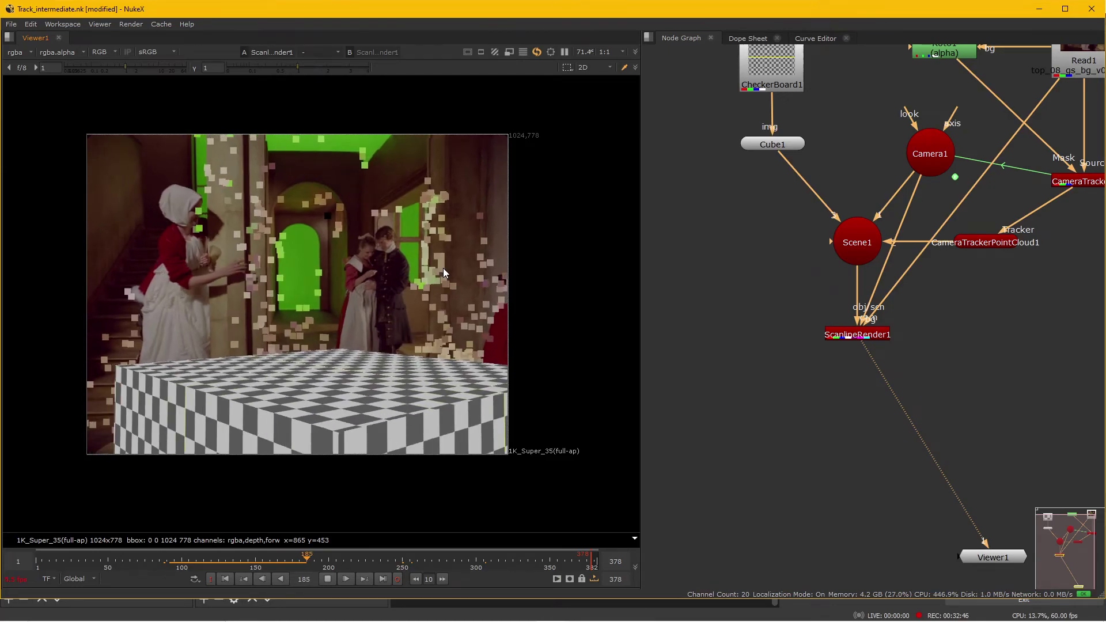
# - Disable CameraTrackerPointCloud1 and review the cube's track without the points by scrubbing and playing the shot
pyautogui.click(984, 243)
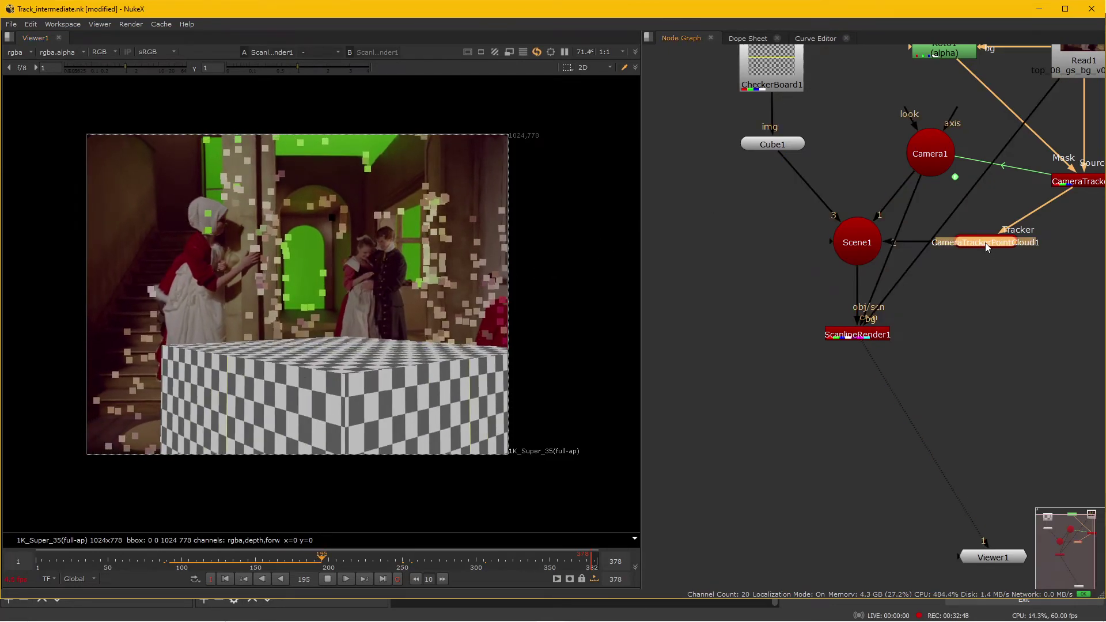
pyautogui.press('d')
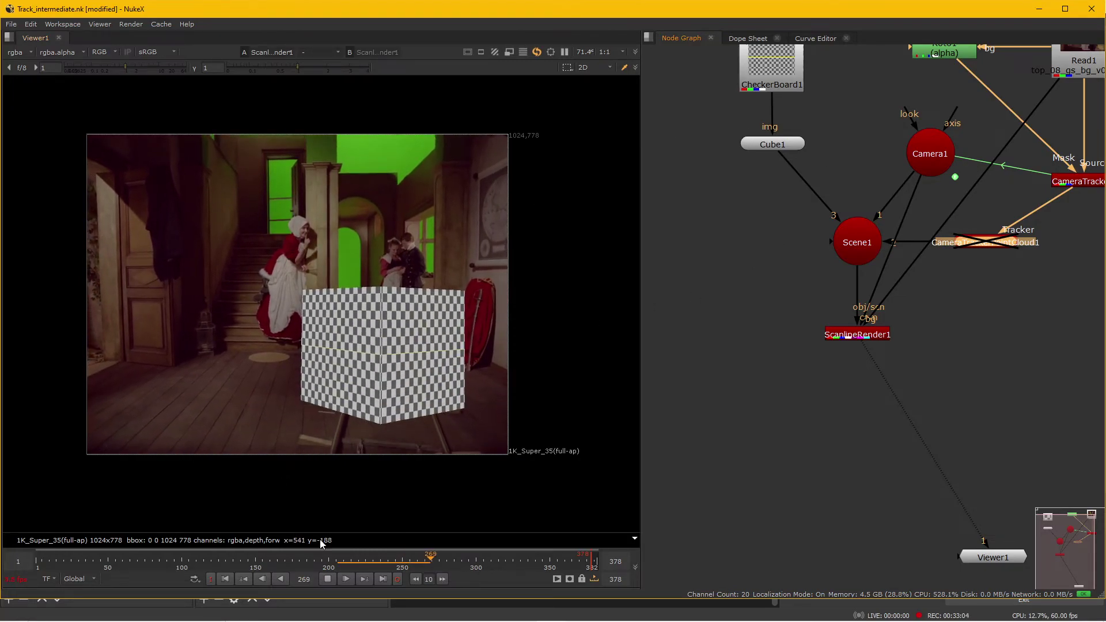
pyautogui.click(344, 563)
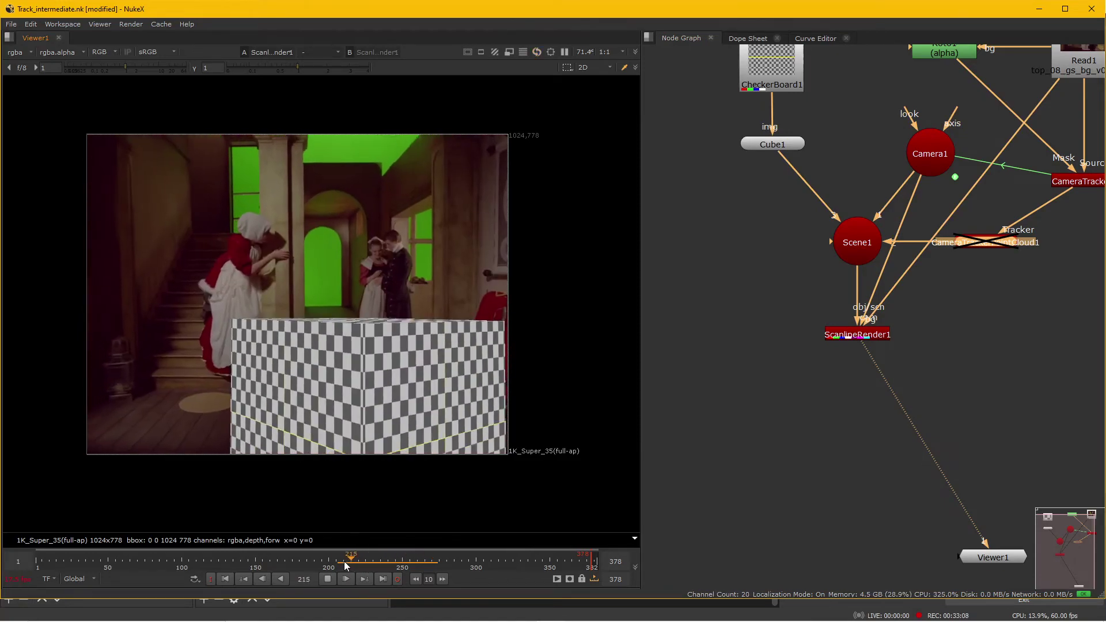
pyautogui.click(327, 578)
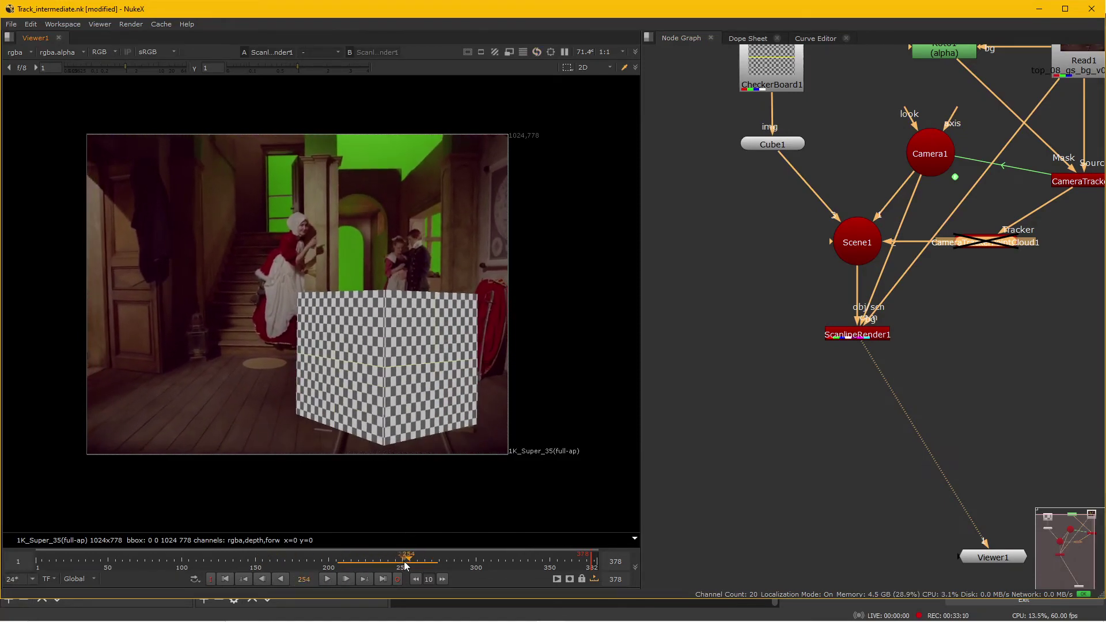
pyautogui.click(378, 561)
pyautogui.moveTo(378, 560); pyautogui.dragTo(256, 559)
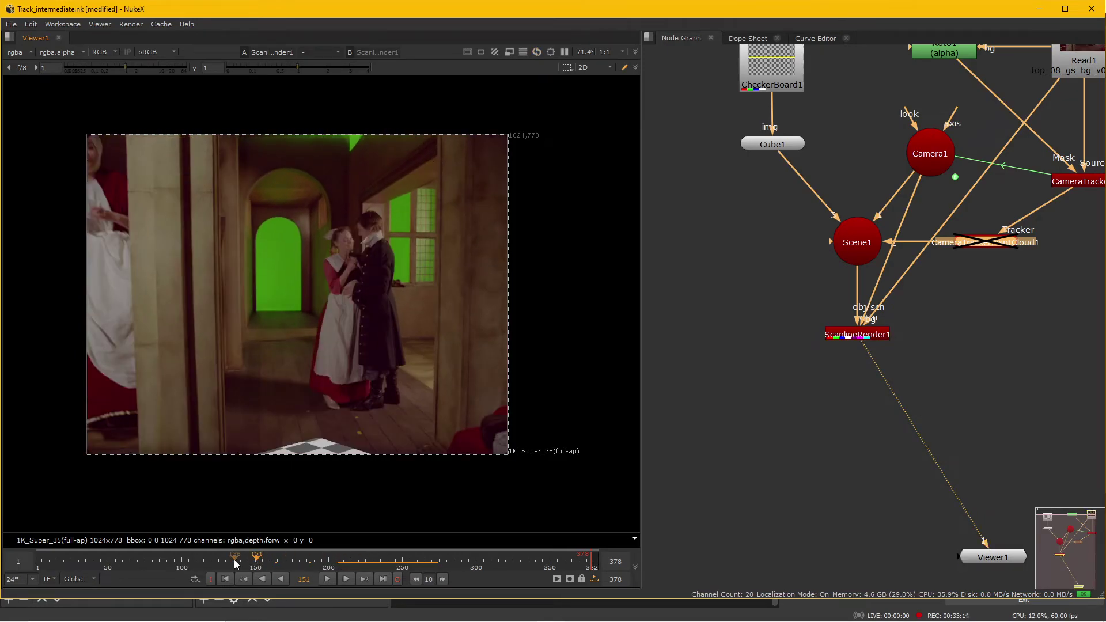
pyautogui.click(326, 578)
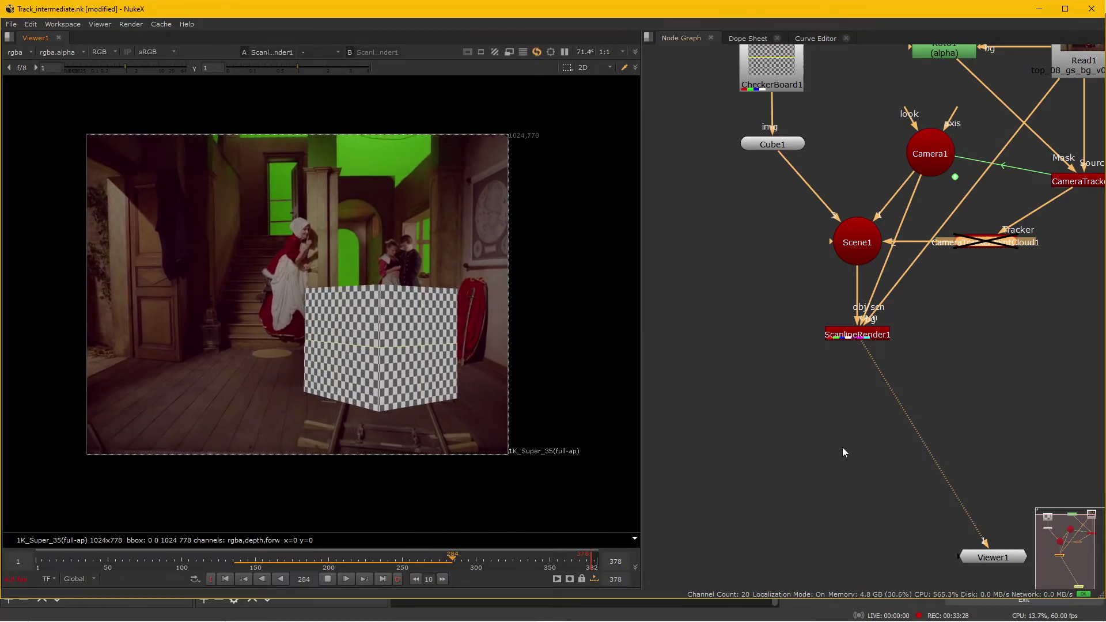
# - Reconnect ScanlineRender1's bg input to CameraTracker1 and route that connection through a Dot level with the render node
pyautogui.moveTo(1006, 317); pyautogui.dragTo(867, 401, button='middle')
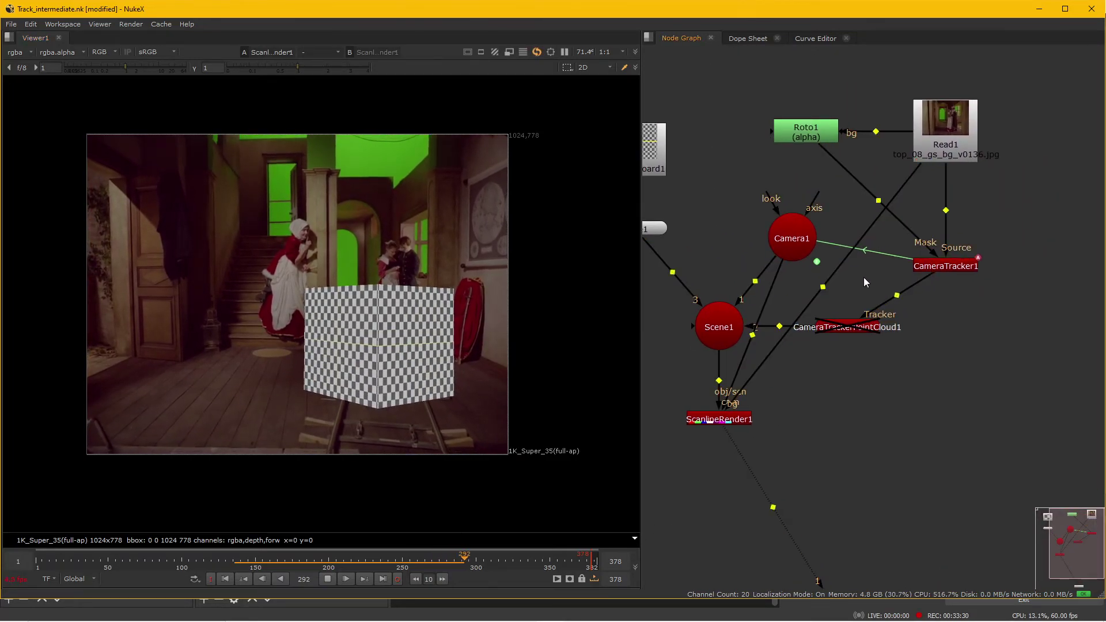
pyautogui.moveTo(917, 171); pyautogui.dragTo(958, 262)
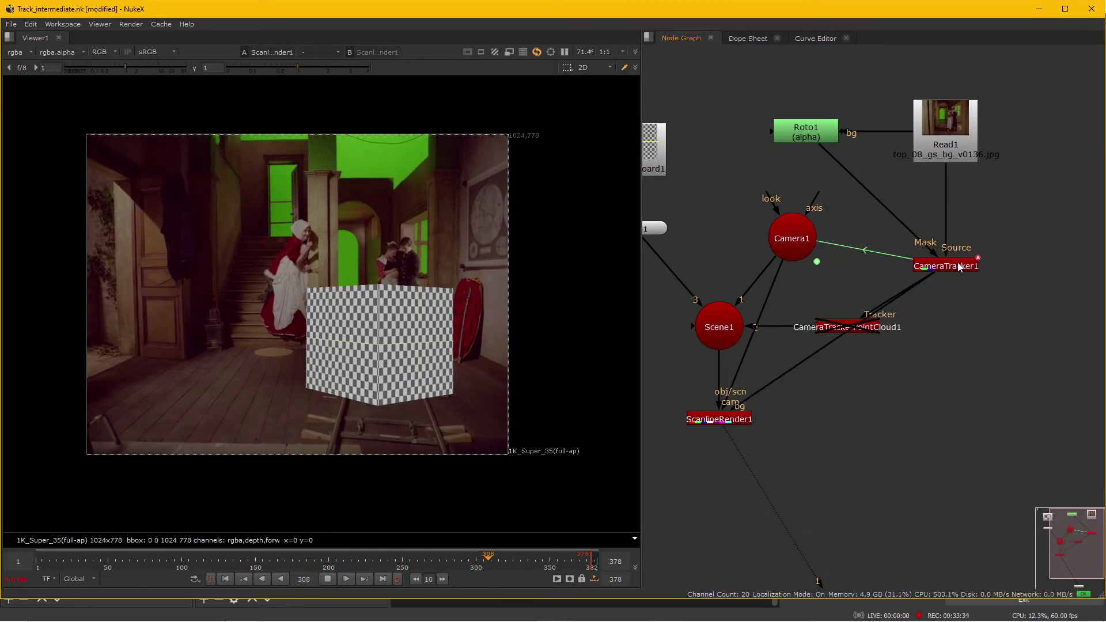
pyautogui.keyDown('ctrl'); pyautogui.moveTo(832, 341); pyautogui.dragTo(948, 419); pyautogui.keyUp('ctrl')
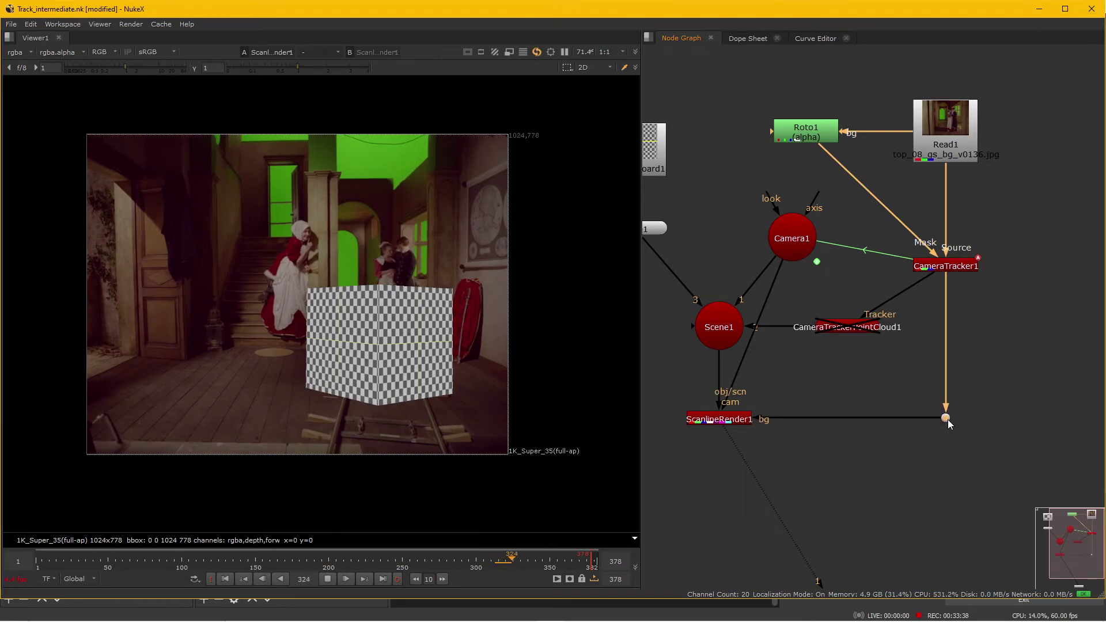
pyautogui.click(859, 330)
# - Move Camera1 to the opposite side of Scene1 from CameraTrackerPointCloud1 and route its cam connection through a Dot
pyautogui.moveTo(848, 345); pyautogui.dragTo(891, 365, button='middle')
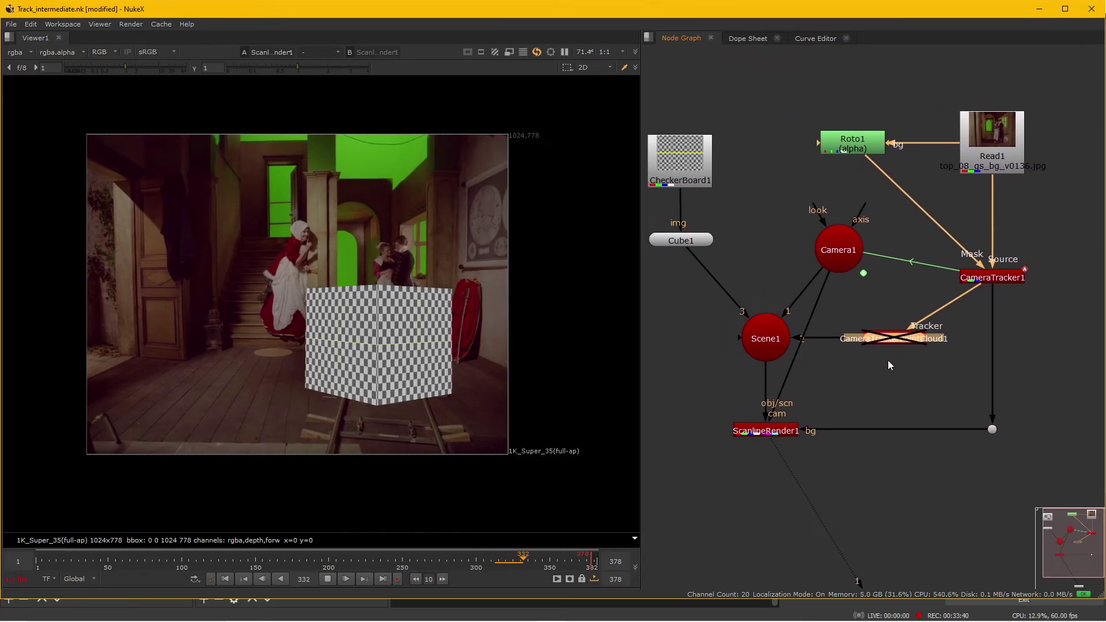
pyautogui.moveTo(829, 260); pyautogui.dragTo(649, 300)
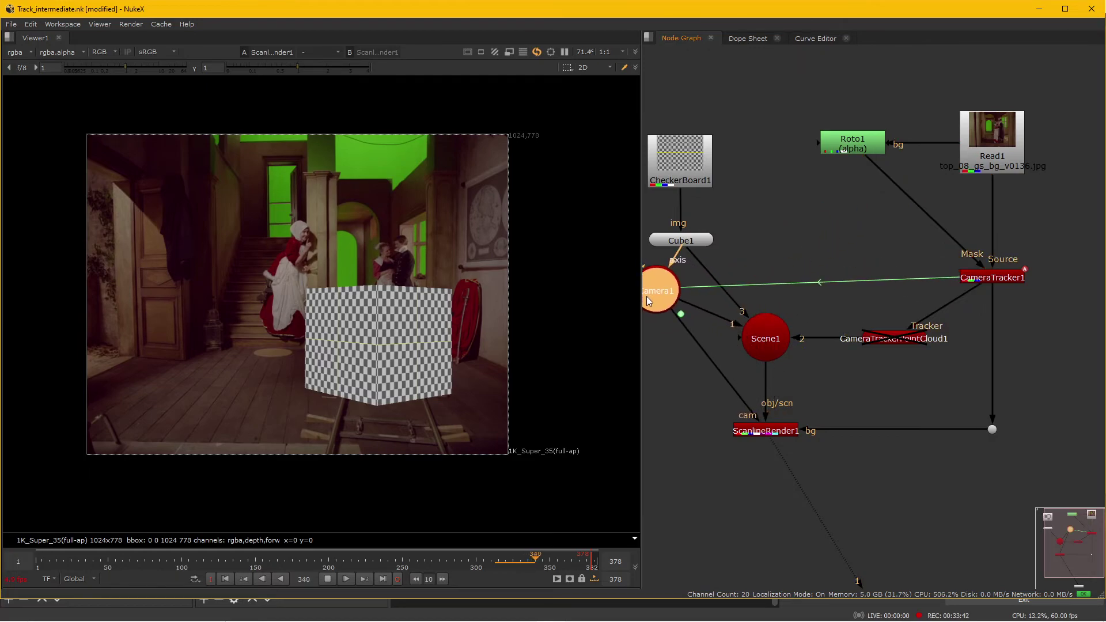
pyautogui.moveTo(739, 269); pyautogui.dragTo(877, 247, button='middle')
pyautogui.moveTo(795, 266); pyautogui.dragTo(718, 316)
pyautogui.keyDown('ctrl'); pyautogui.moveTo(829, 366); pyautogui.dragTo(732, 407); pyautogui.keyUp('ctrl')
# - Align Cube1 and CheckerBoard1 directly above Scene1 and move Roto1 closer to Read1
pyautogui.moveTo(830, 227); pyautogui.dragTo(914, 221)
pyautogui.moveTo(845, 127); pyautogui.dragTo(933, 127)
pyautogui.moveTo(1068, 131); pyautogui.dragTo(777, 174, button='middle')
pyautogui.moveTo(776, 174); pyautogui.dragTo(825, 174)
pyautogui.moveTo(852, 268); pyautogui.dragTo(928, 215, button='middle')
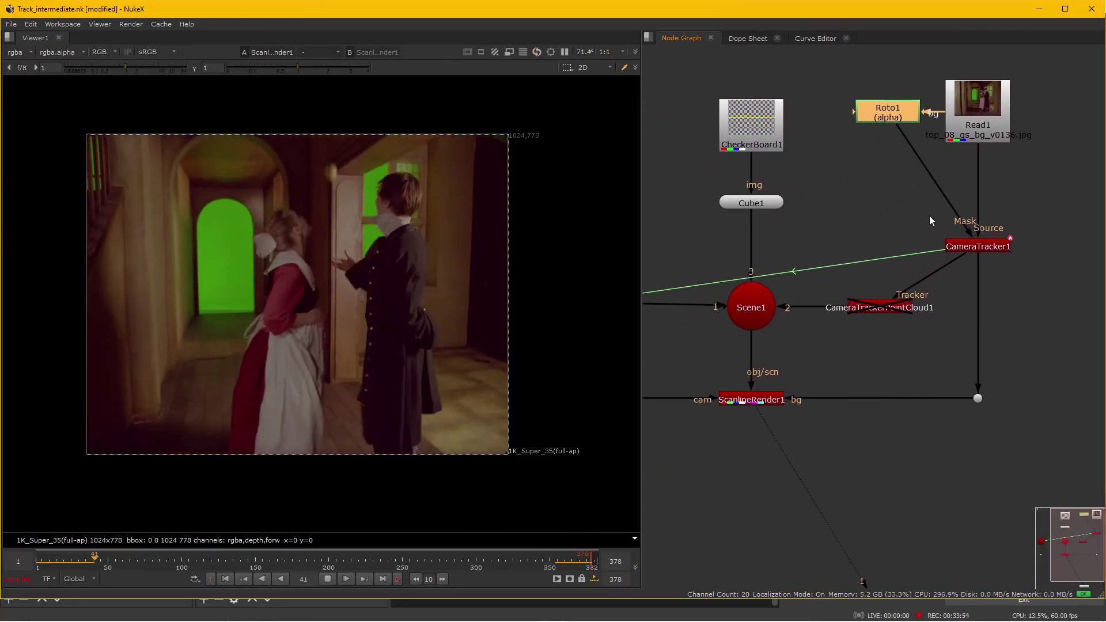
pyautogui.scroll(-3, 866, 293)
pyautogui.moveTo(841, 335); pyautogui.dragTo(890, 303, button='middle')
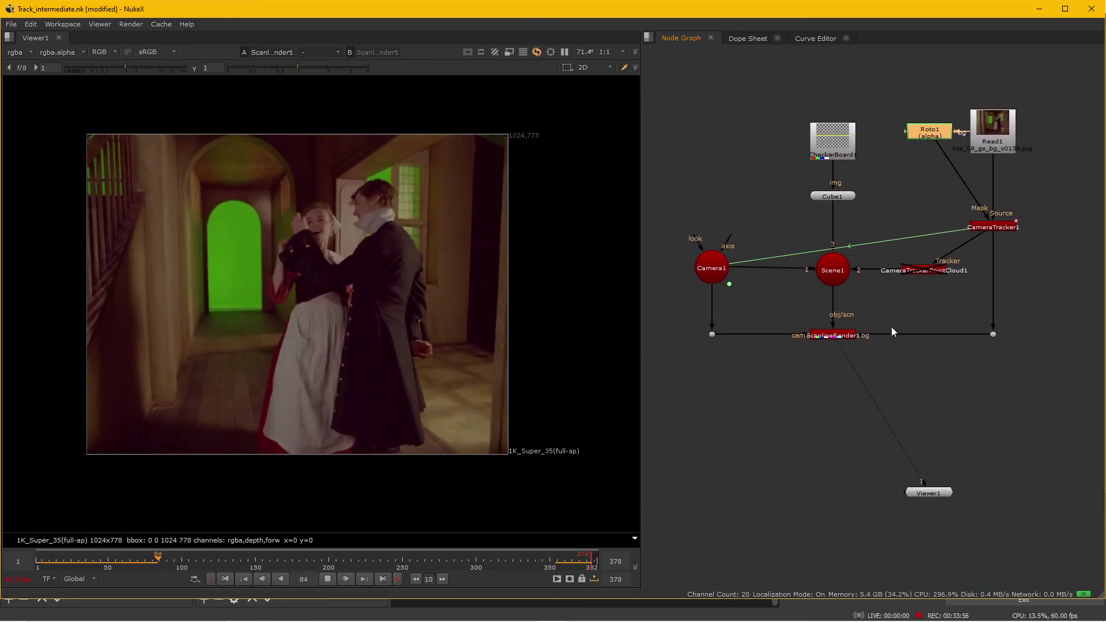